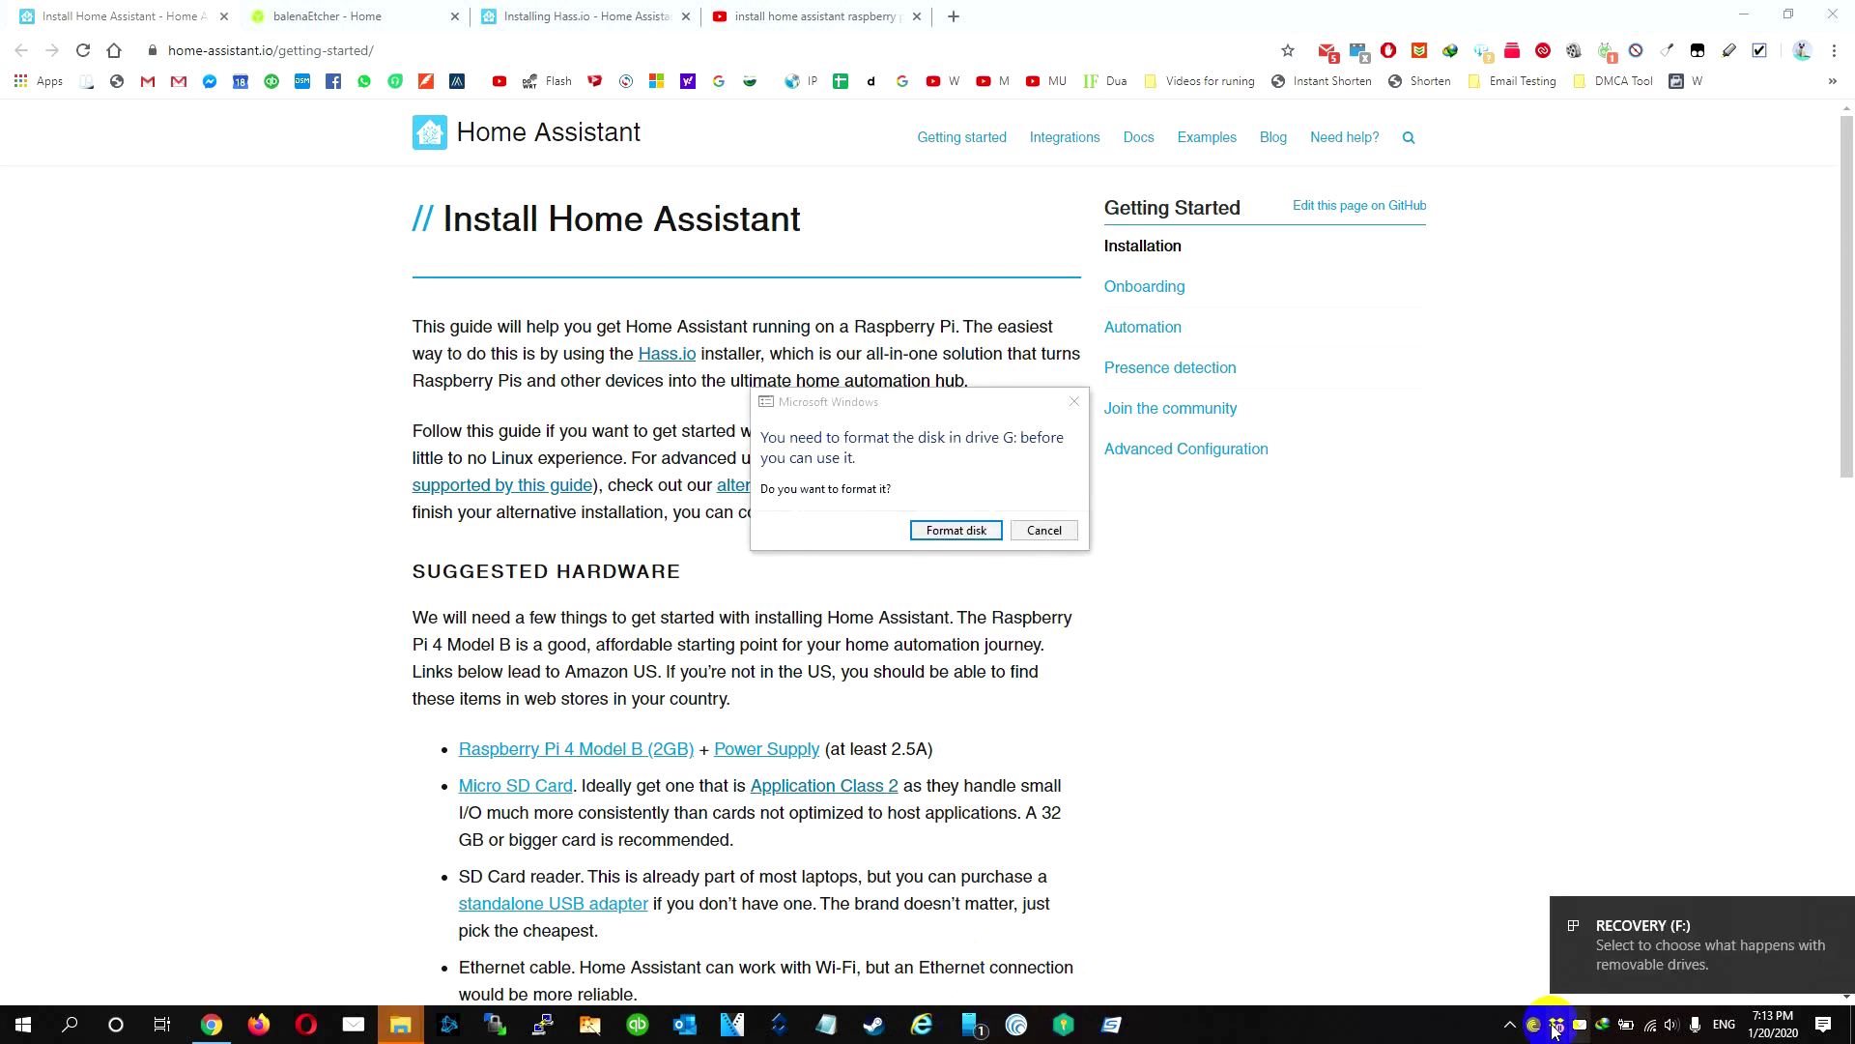
# Step: Quick-format USB Drive (G:) as FAT, confirm completion and close the Format dialog
pyautogui.click(1510, 1024)
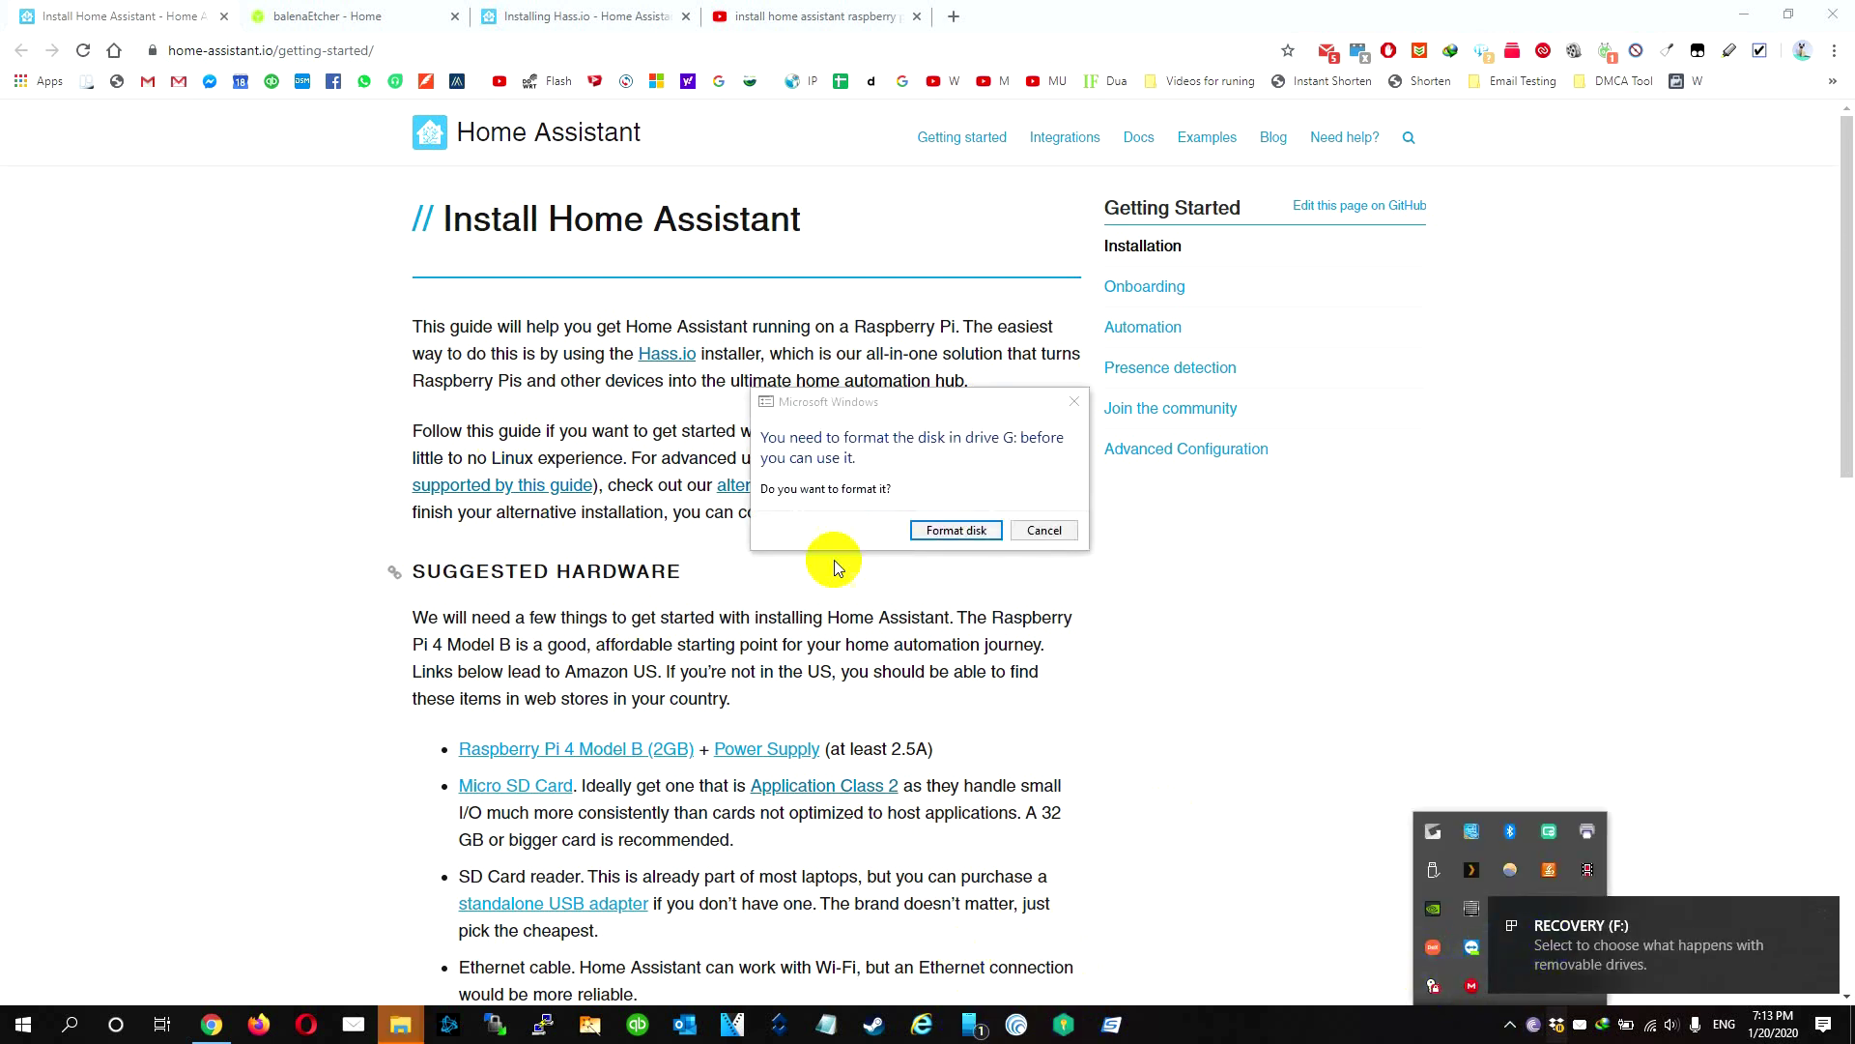
pyautogui.click(972, 532)
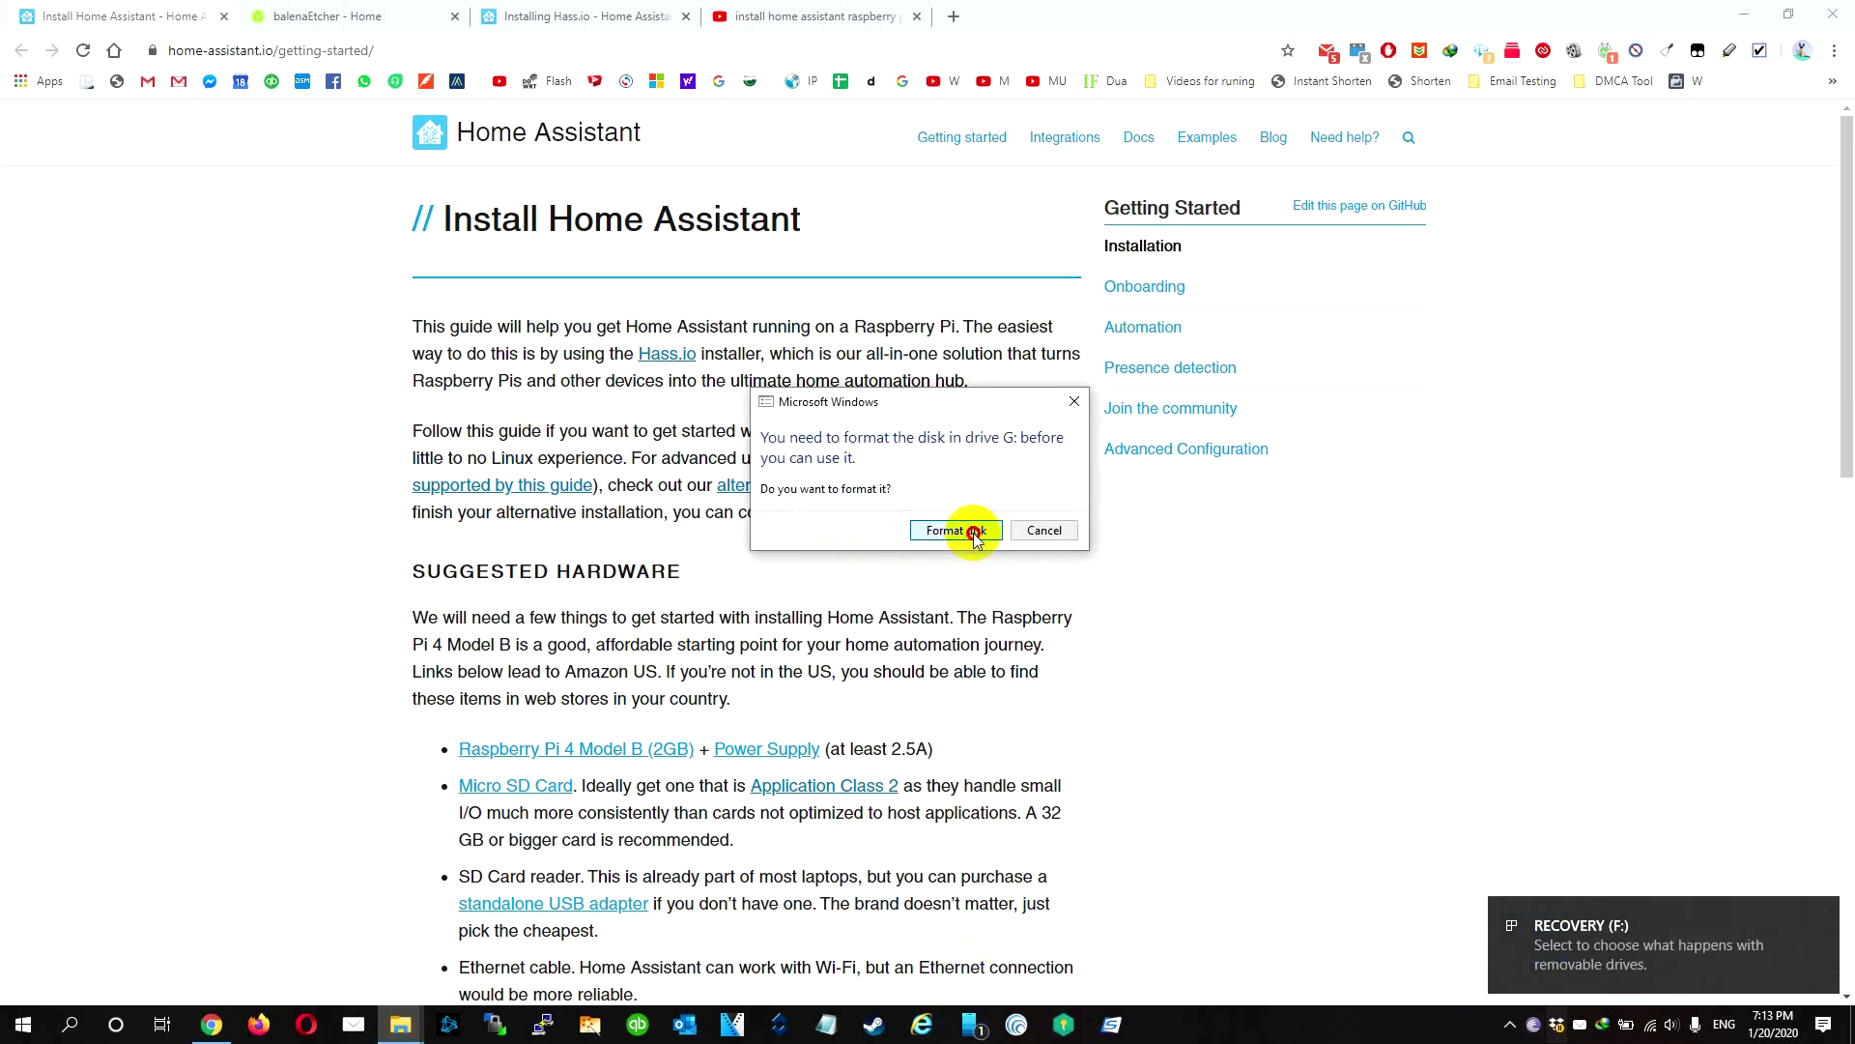
pyautogui.click(976, 533)
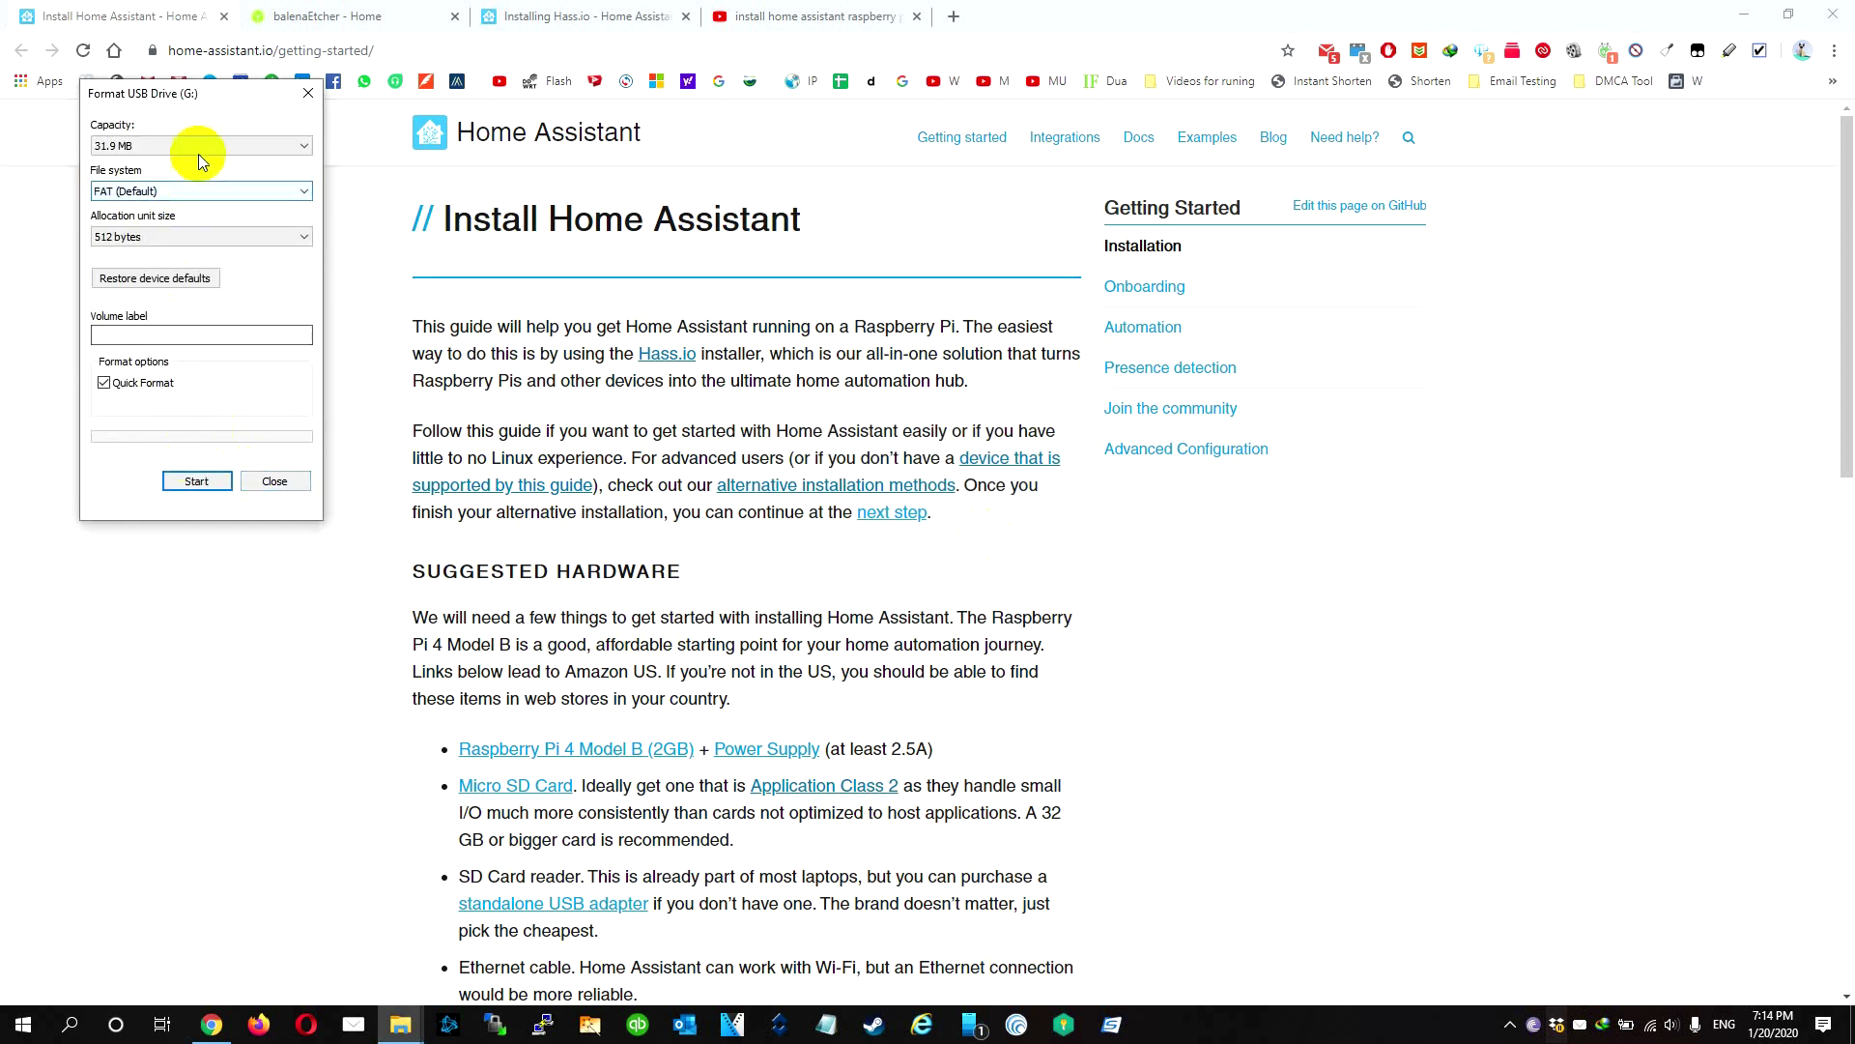
pyautogui.click(201, 147)
pyautogui.click(197, 488)
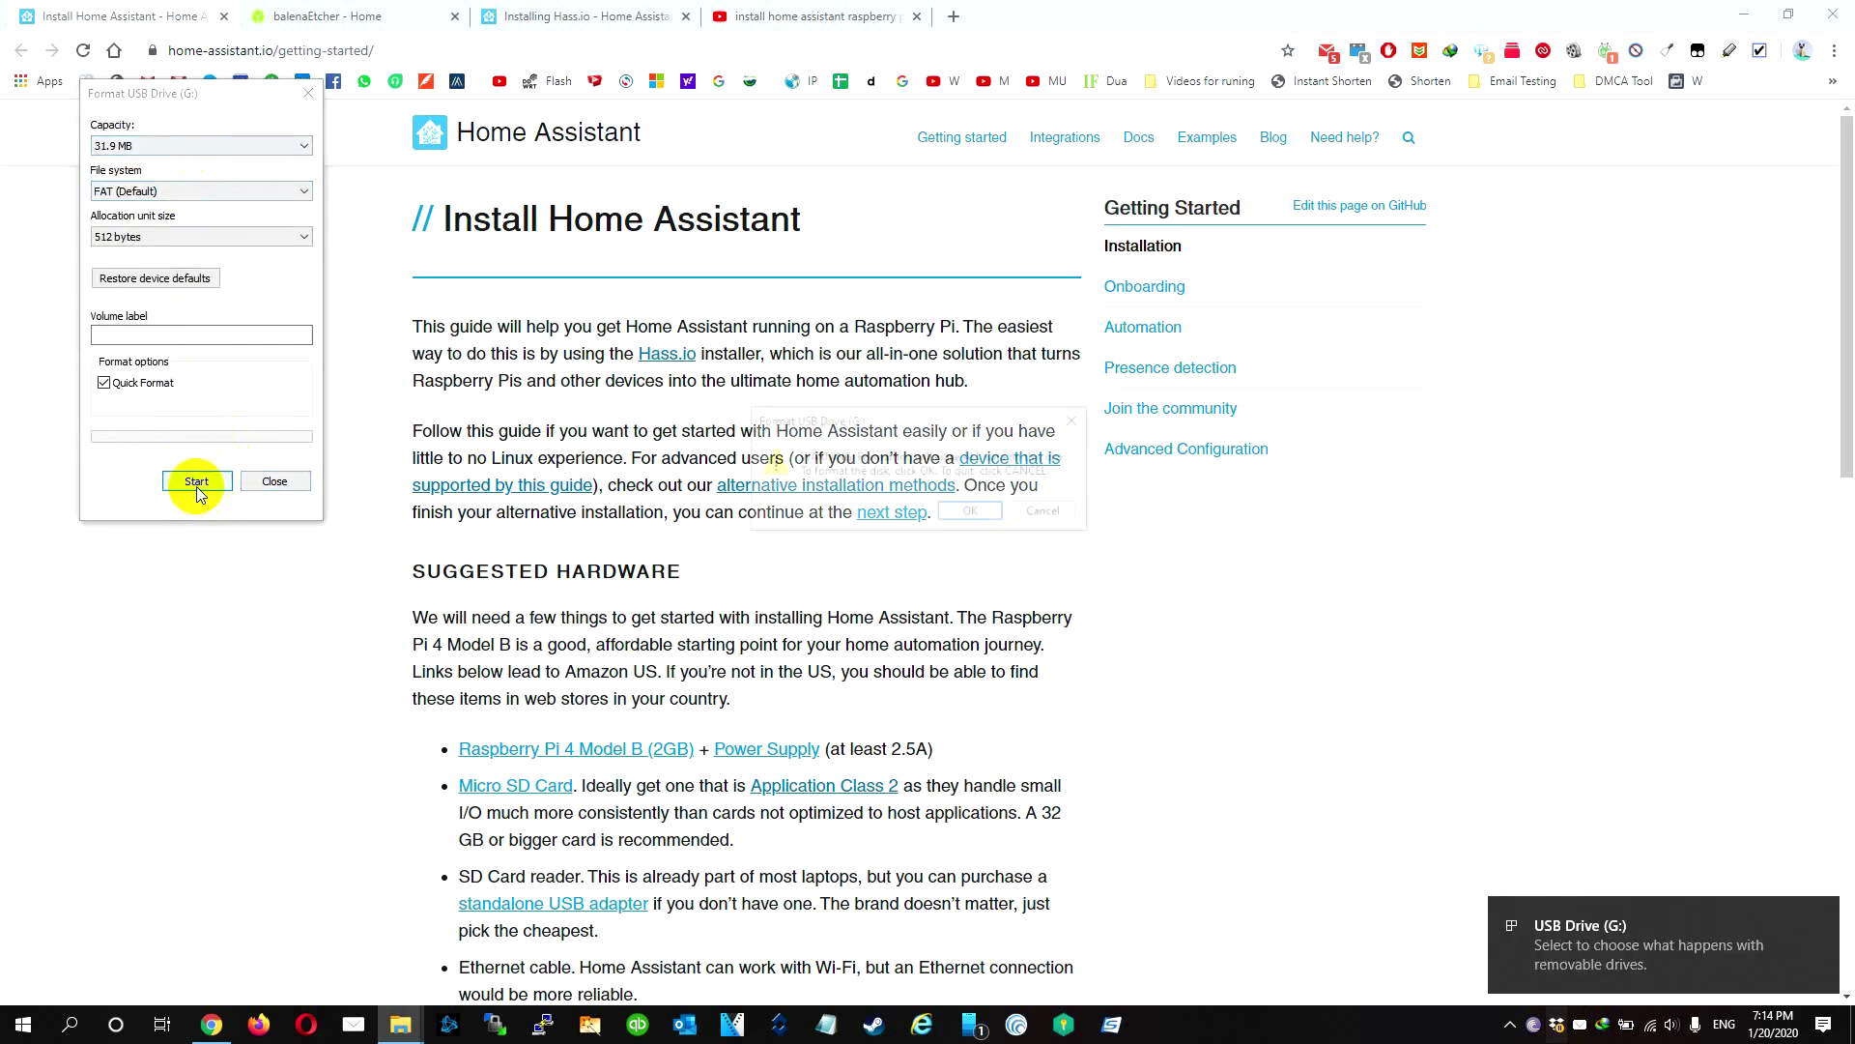
pyautogui.click(962, 513)
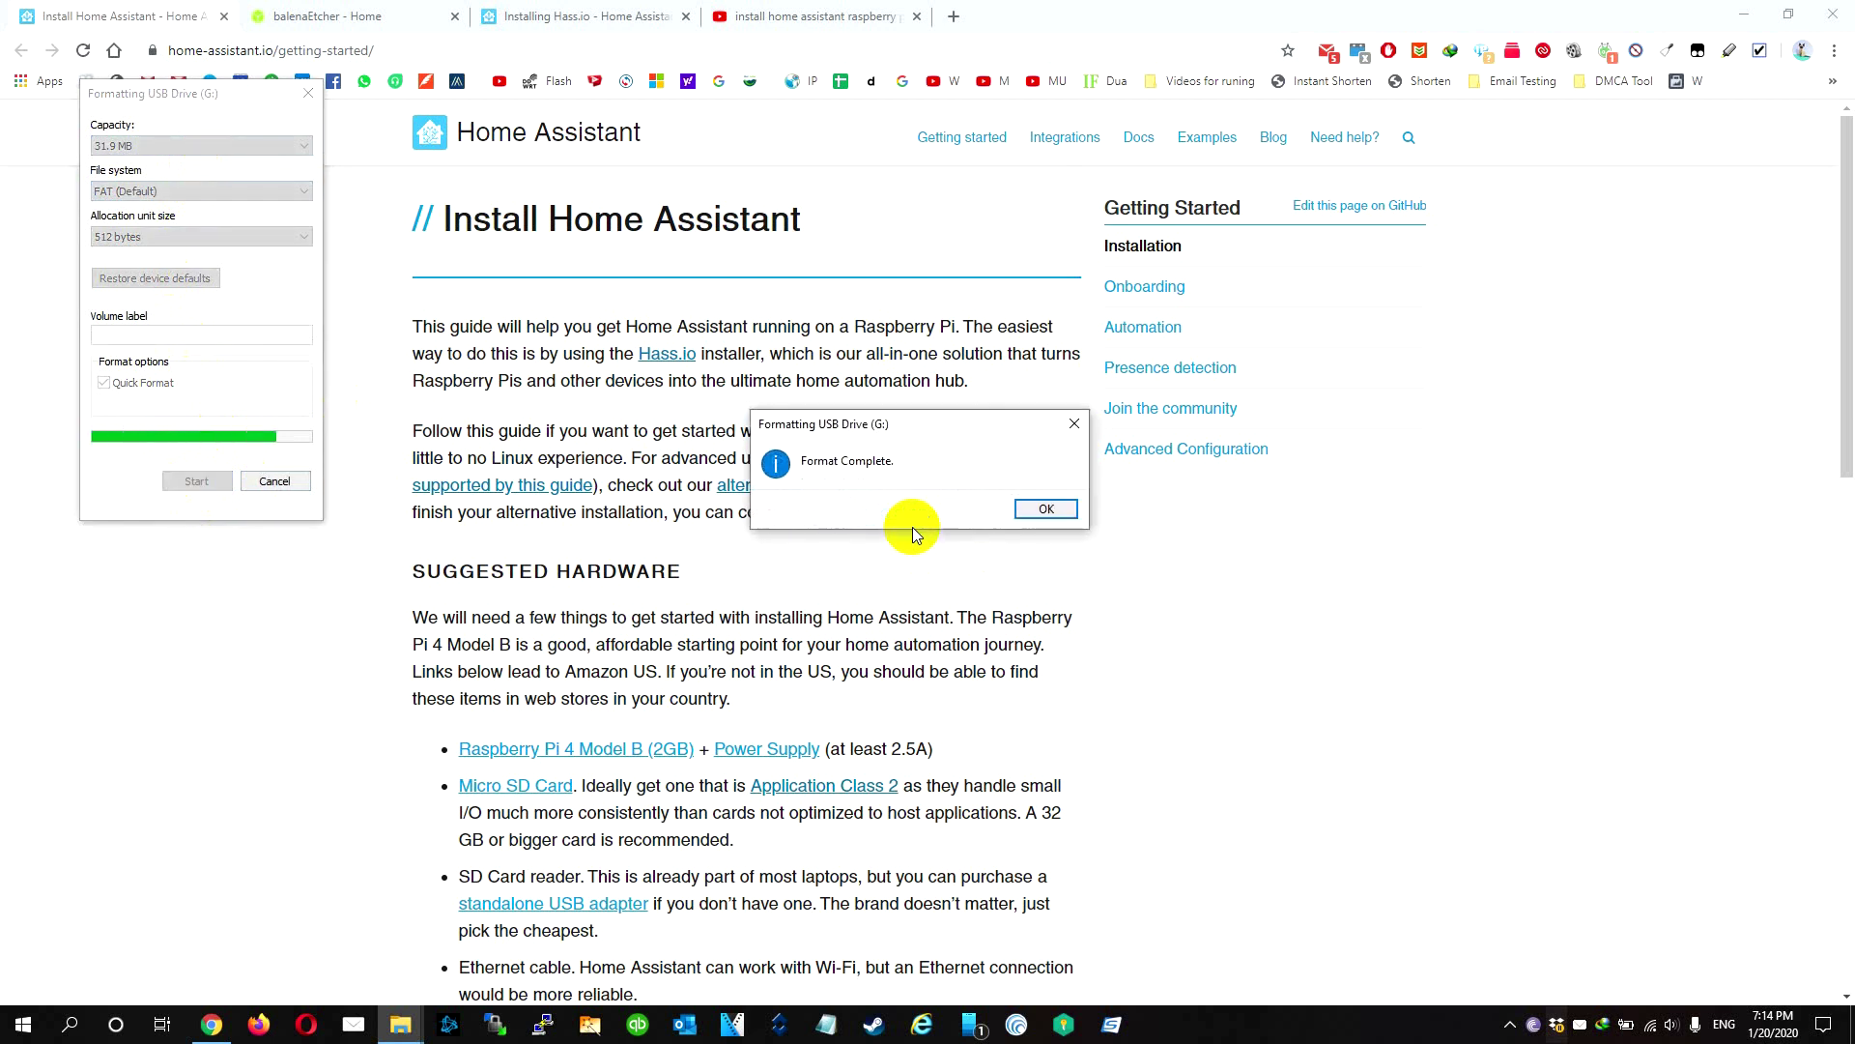
pyautogui.click(1041, 506)
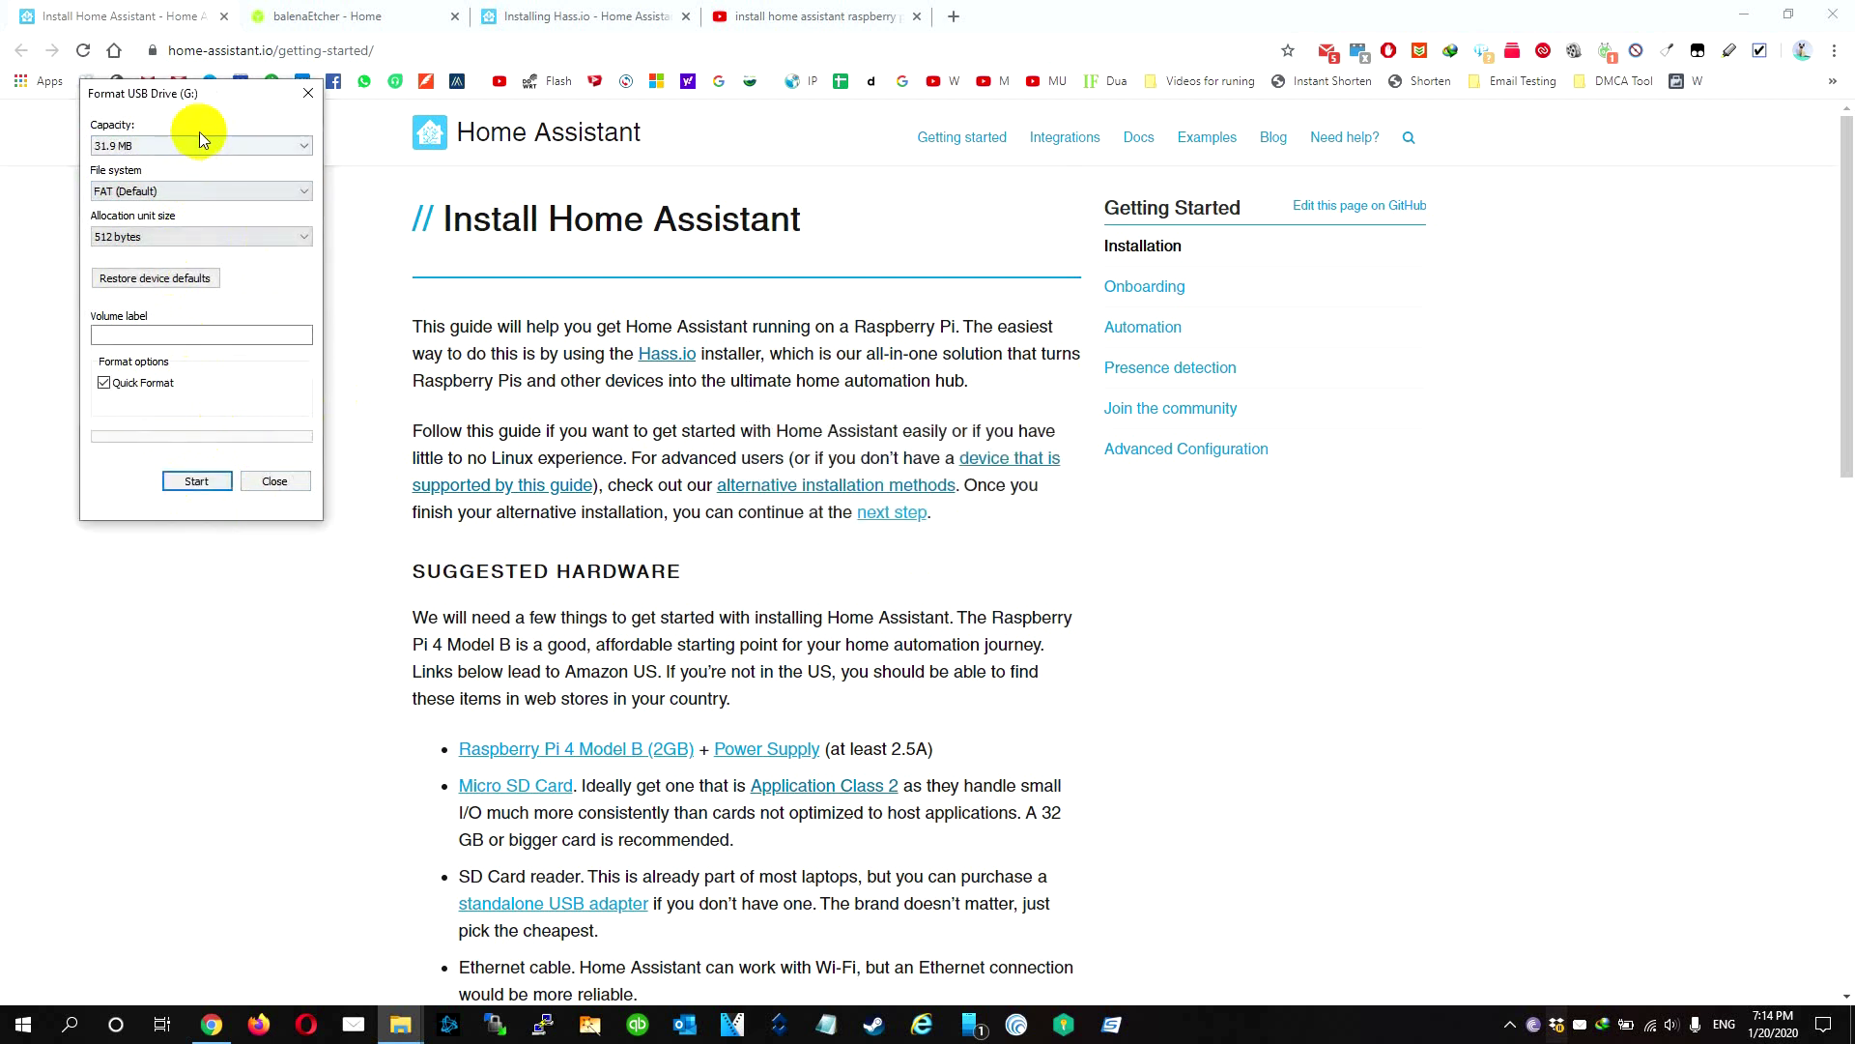
pyautogui.click(309, 93)
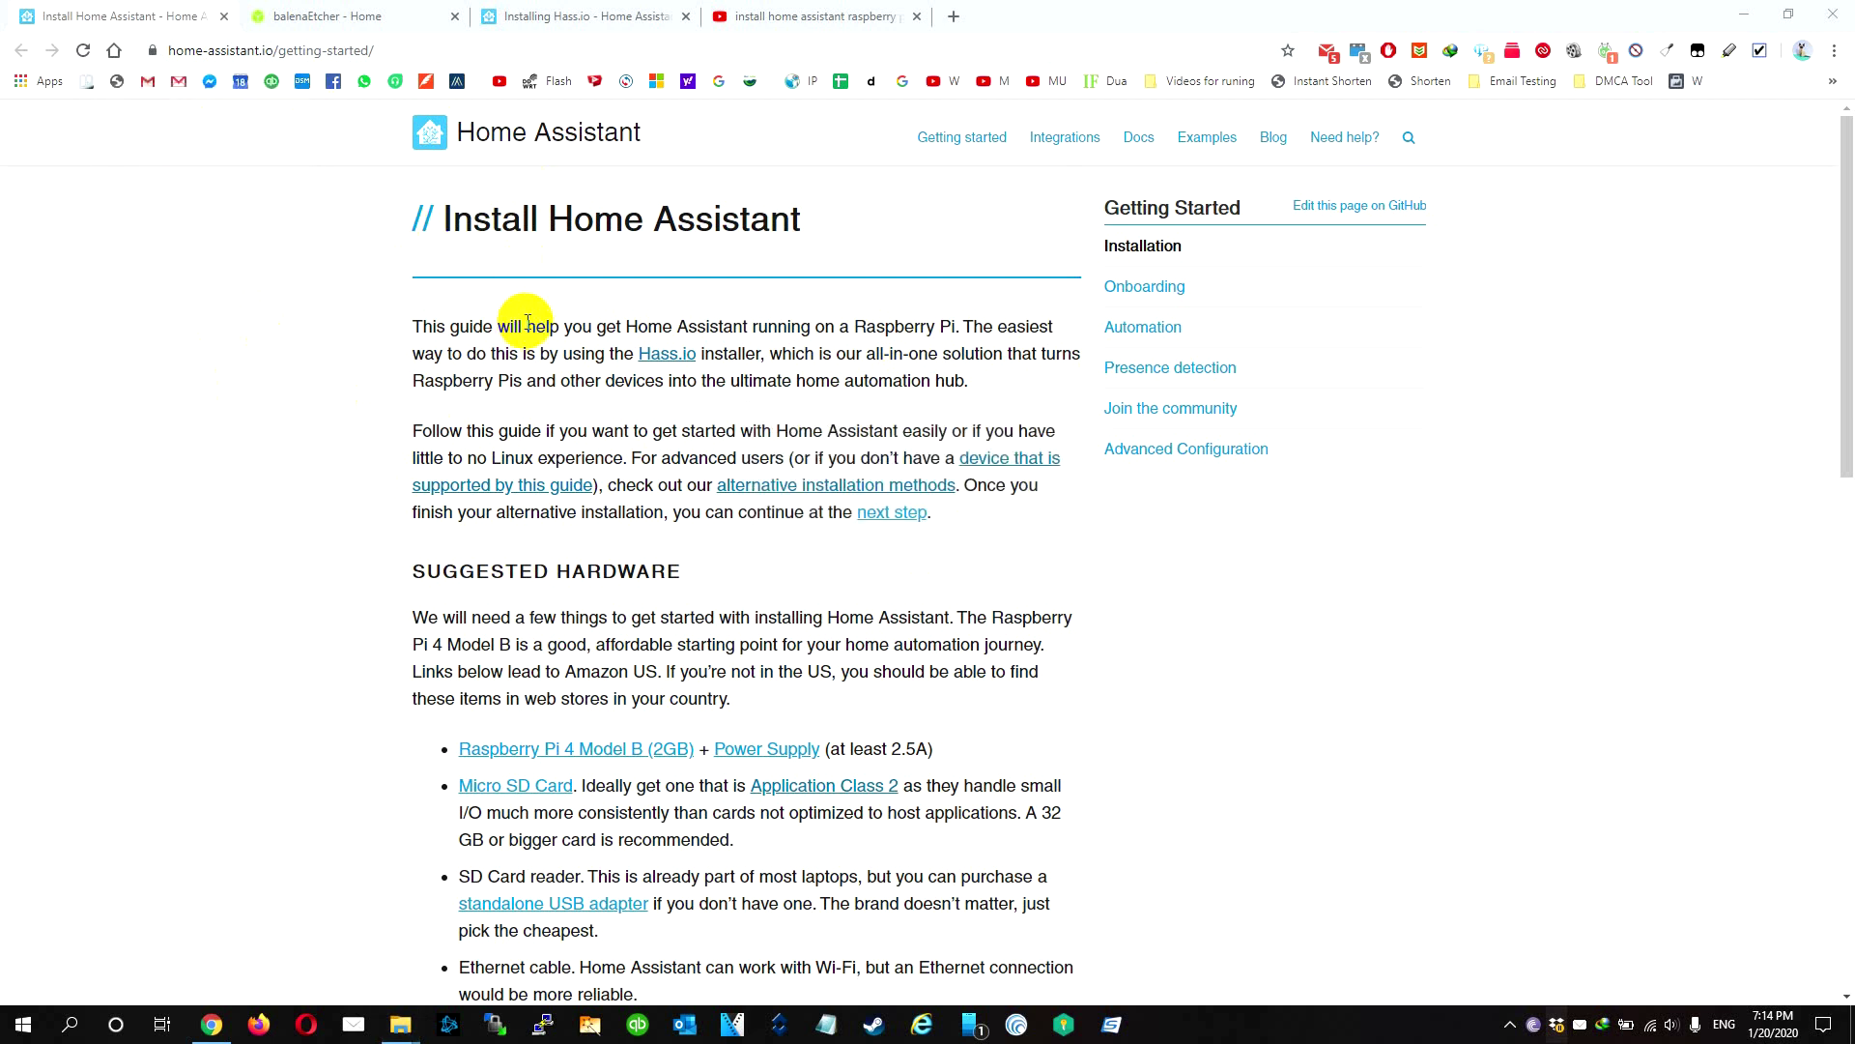
# Step: Look up the Raspberry Pi 4 Model B 32bit image on the device install images page
pyautogui.scroll(-8, 525, 319)
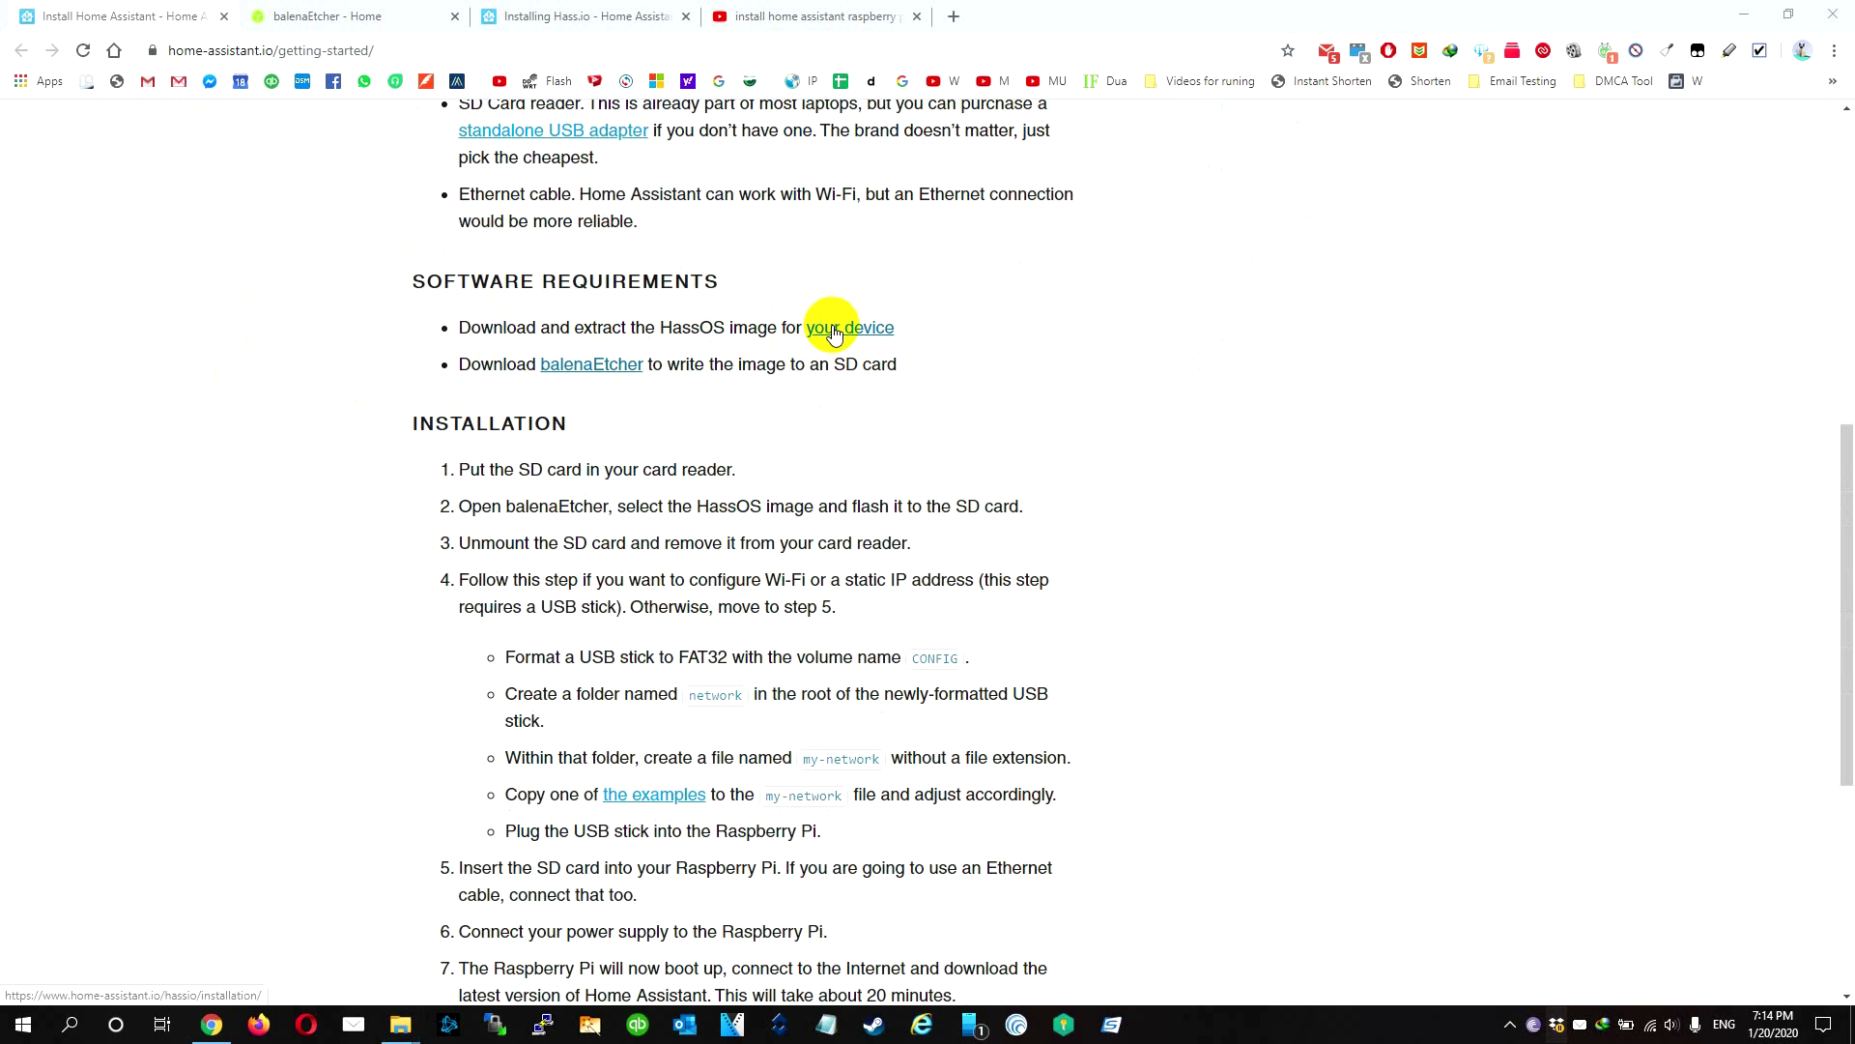
pyautogui.click(887, 329)
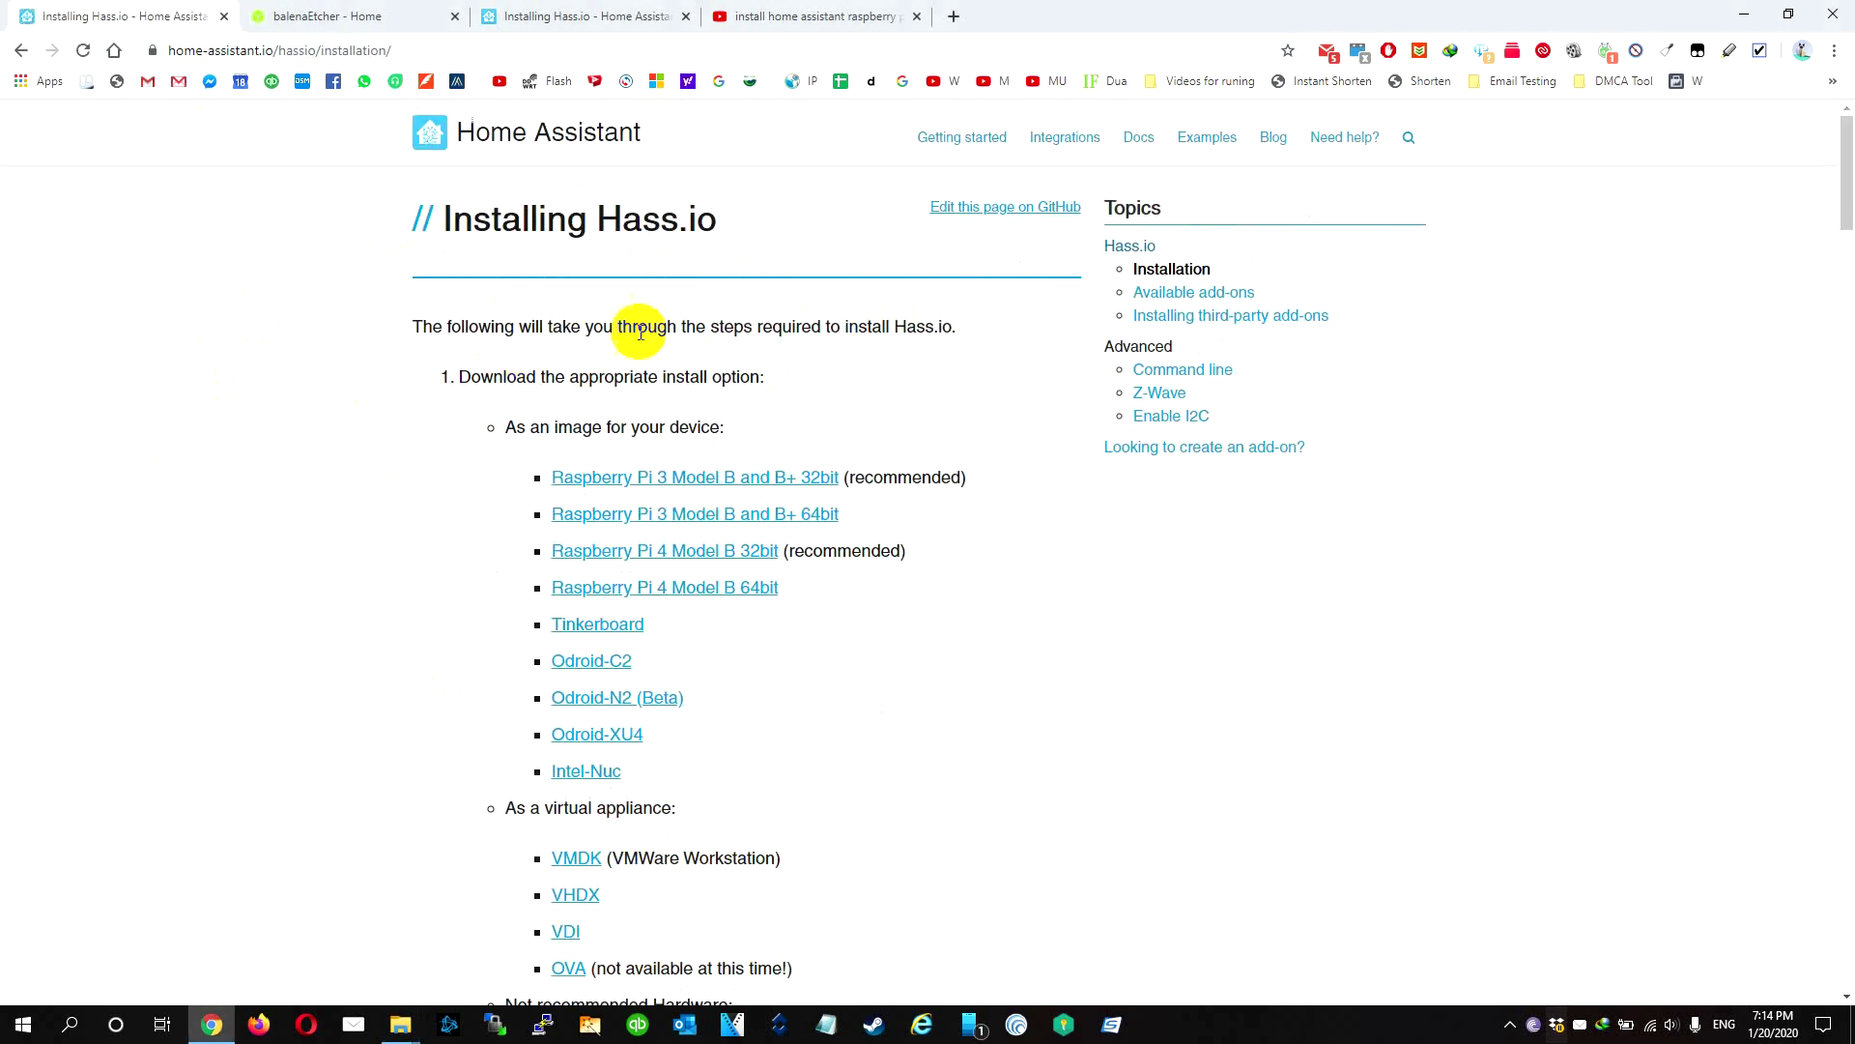
pyautogui.moveTo(783, 548); pyautogui.dragTo(543, 558)
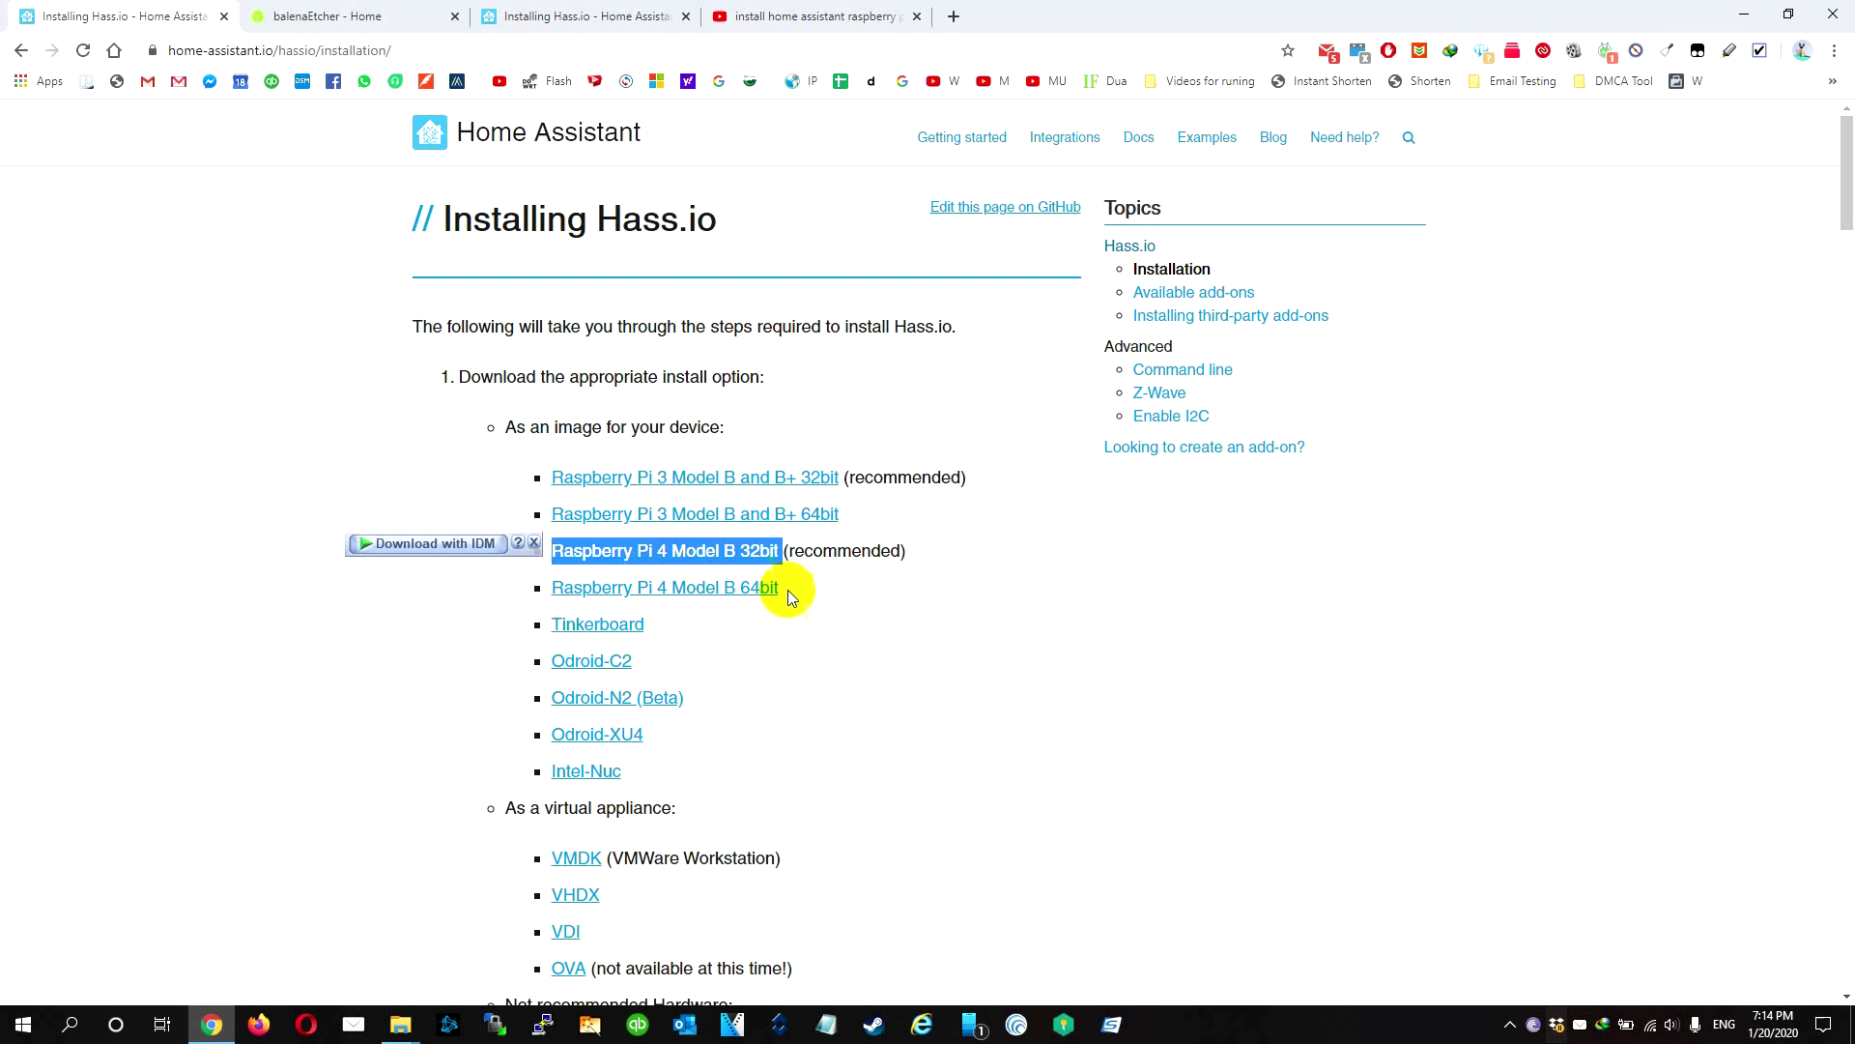
pyautogui.click(21, 50)
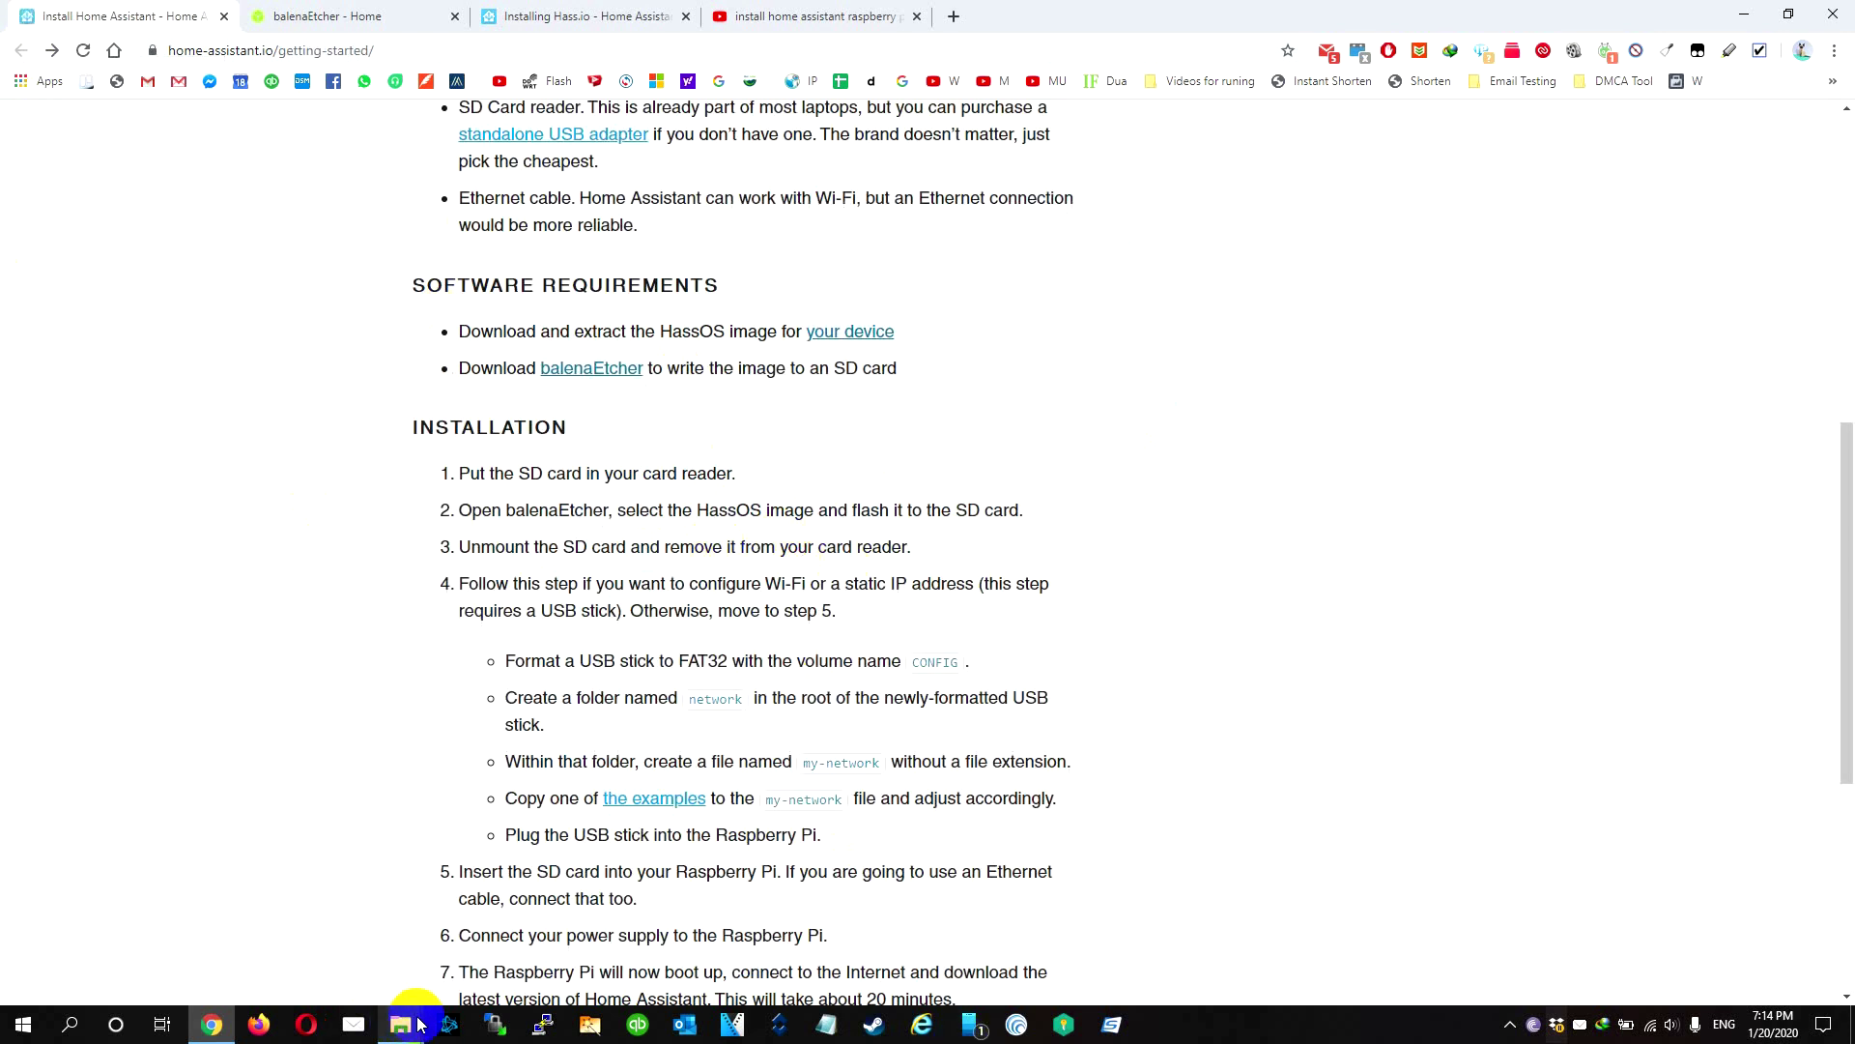
# Step: Locate the downloaded hassos_rpi4-3.8.img file in the downloads folder
pyautogui.moveTo(405, 1026)
pyautogui.click(505, 956)
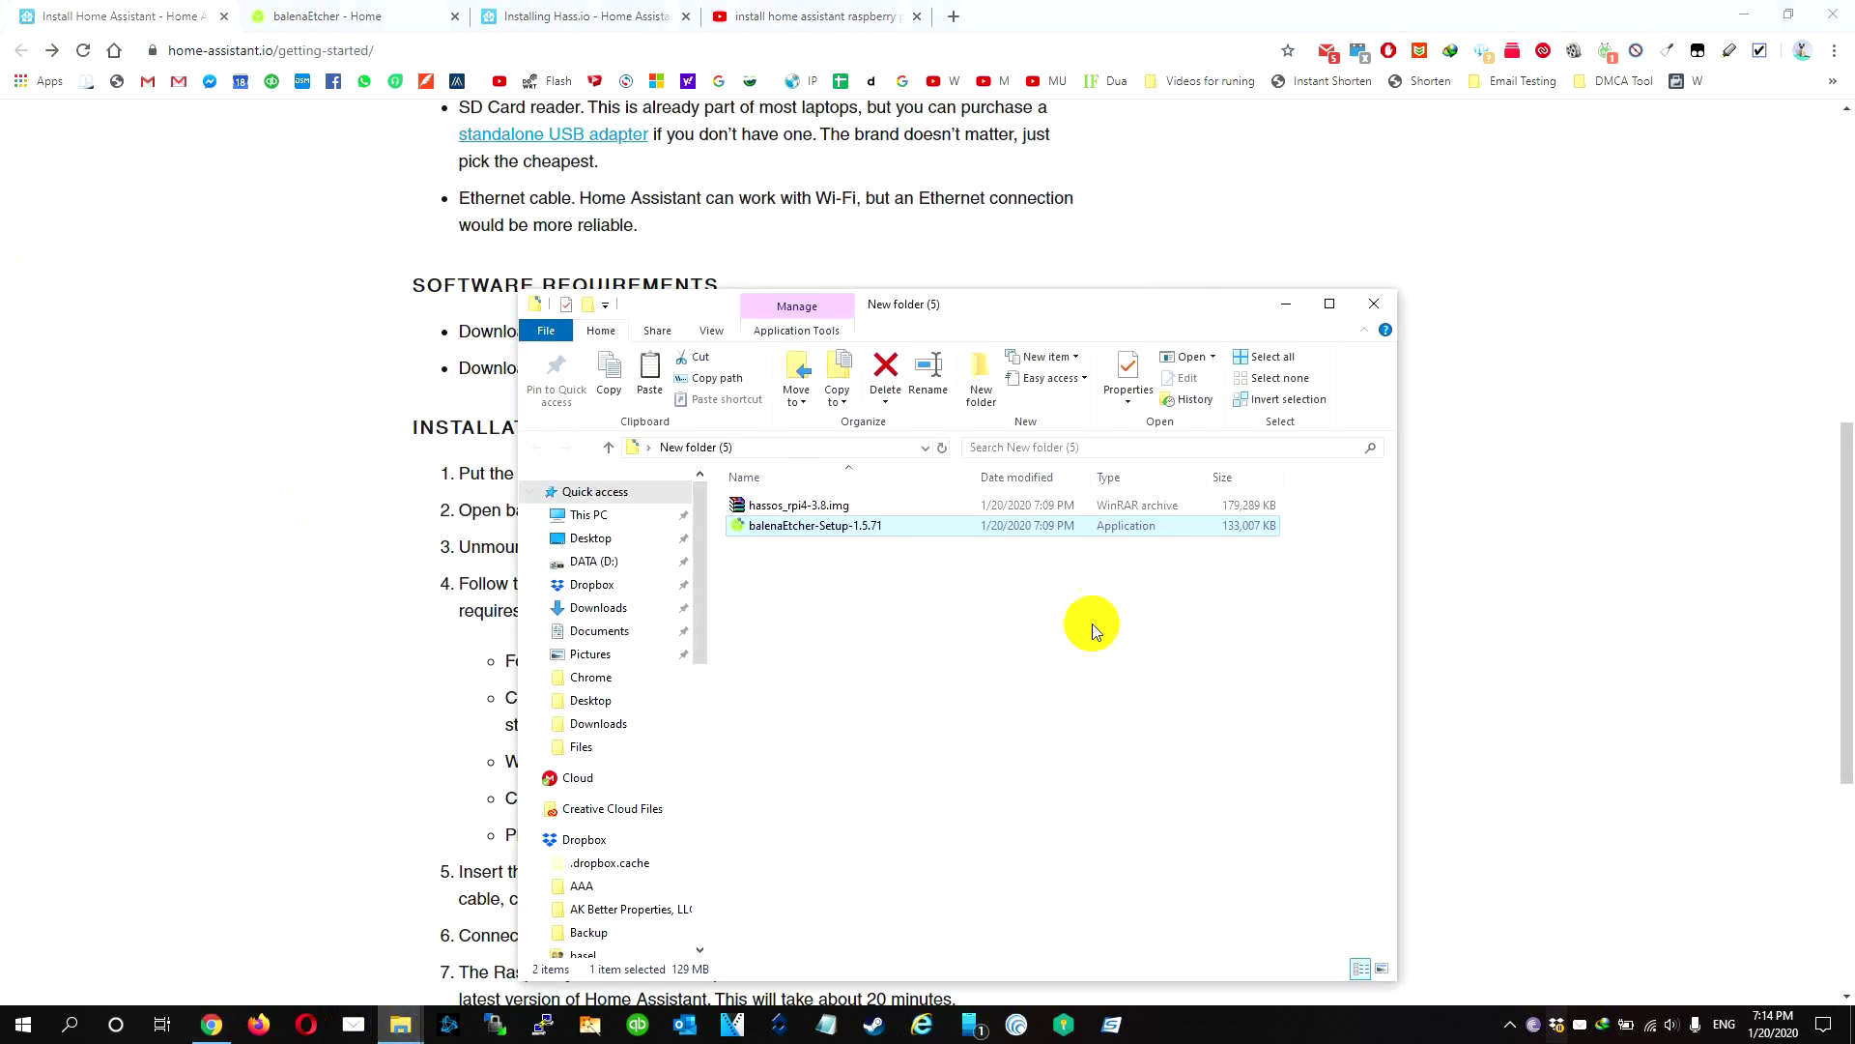
pyautogui.click(821, 504)
pyautogui.click(290, 466)
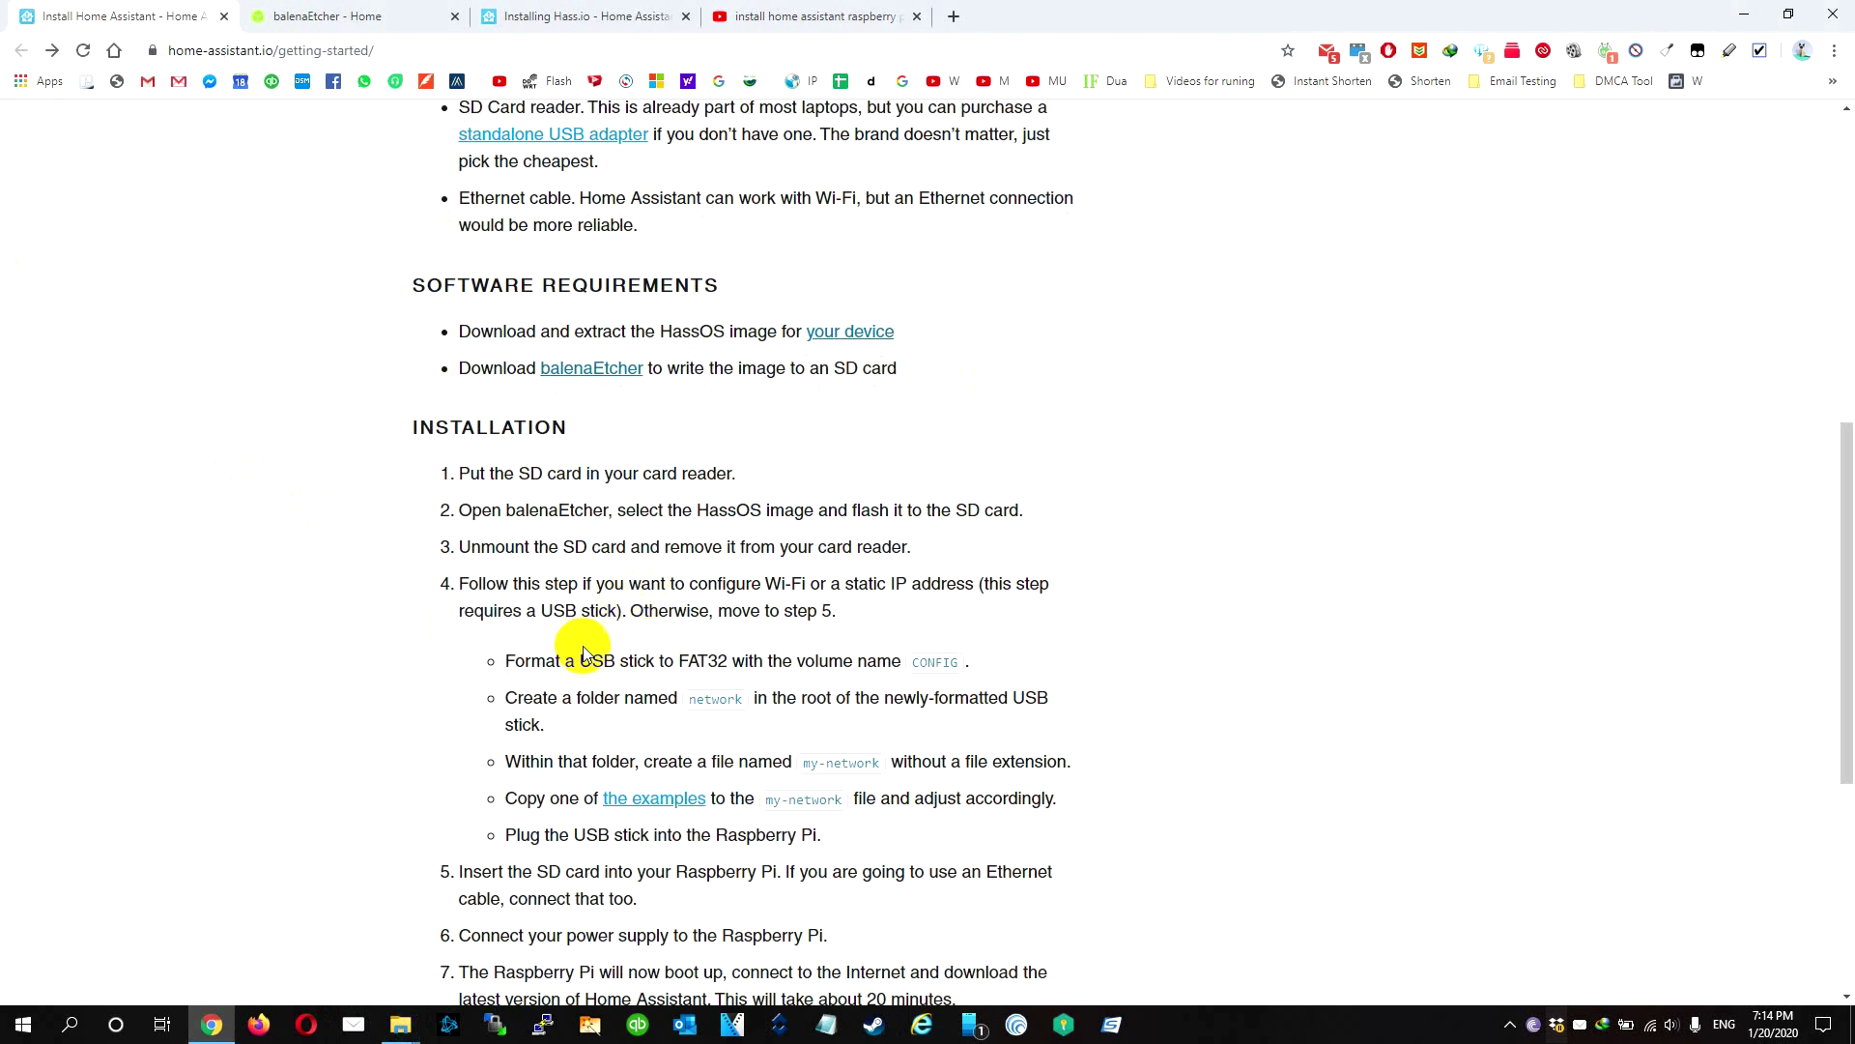
# Step: Open the balenaEtcher website and install balenaEtcher 1.5.71, accepting the license
pyautogui.moveTo(540, 373); pyautogui.dragTo(402, 78)
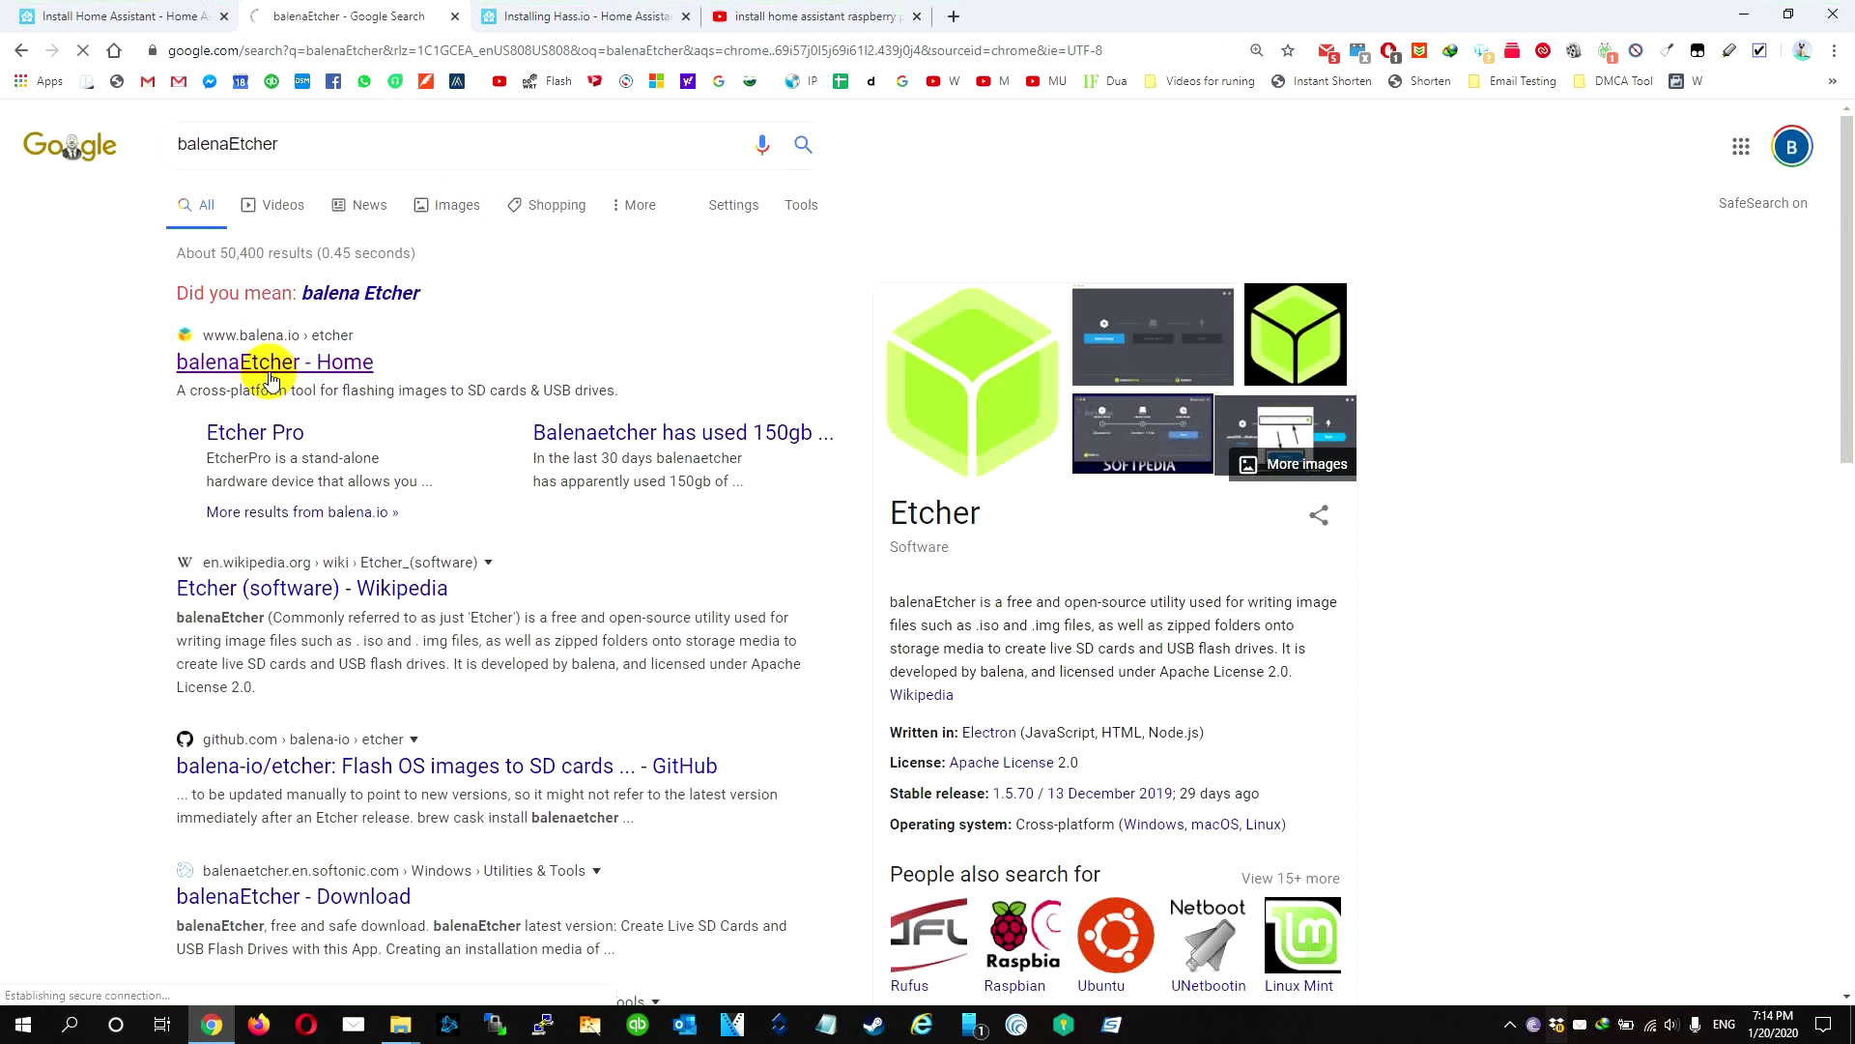
pyautogui.click(300, 363)
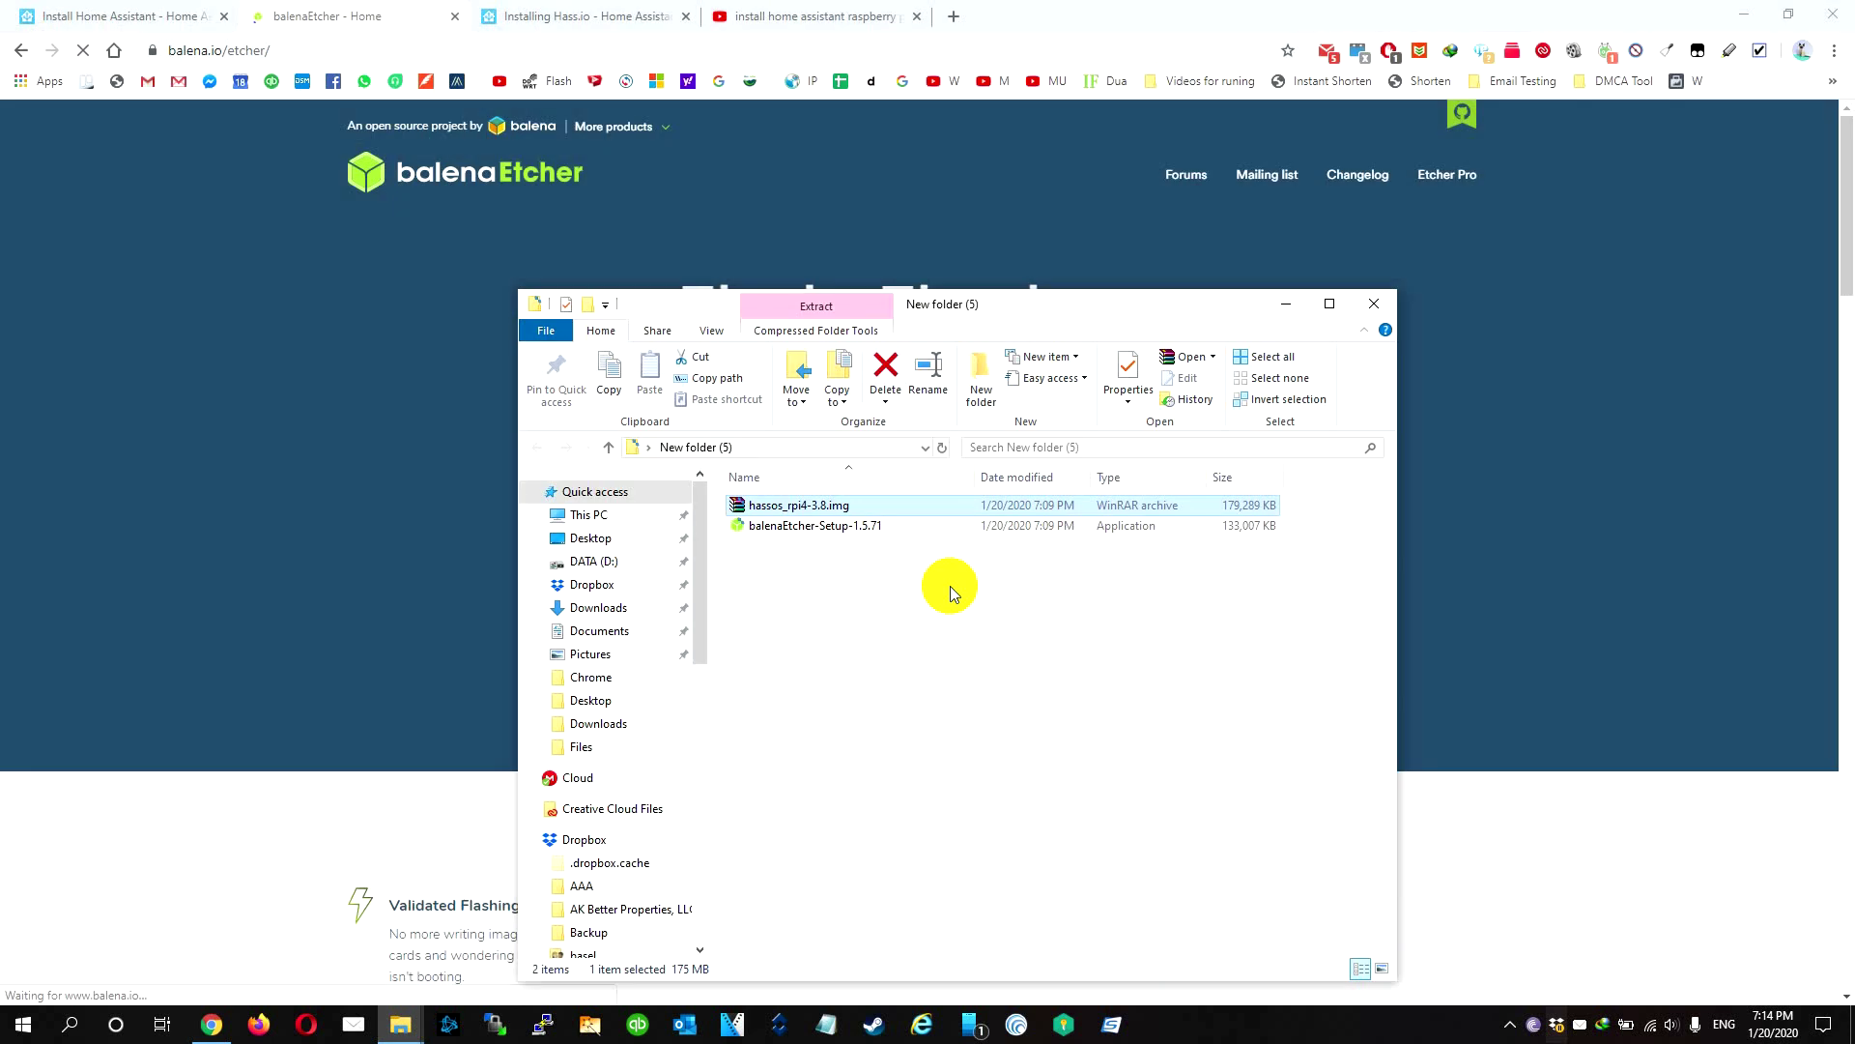
pyautogui.doubleClick(855, 530)
pyautogui.click(1056, 670)
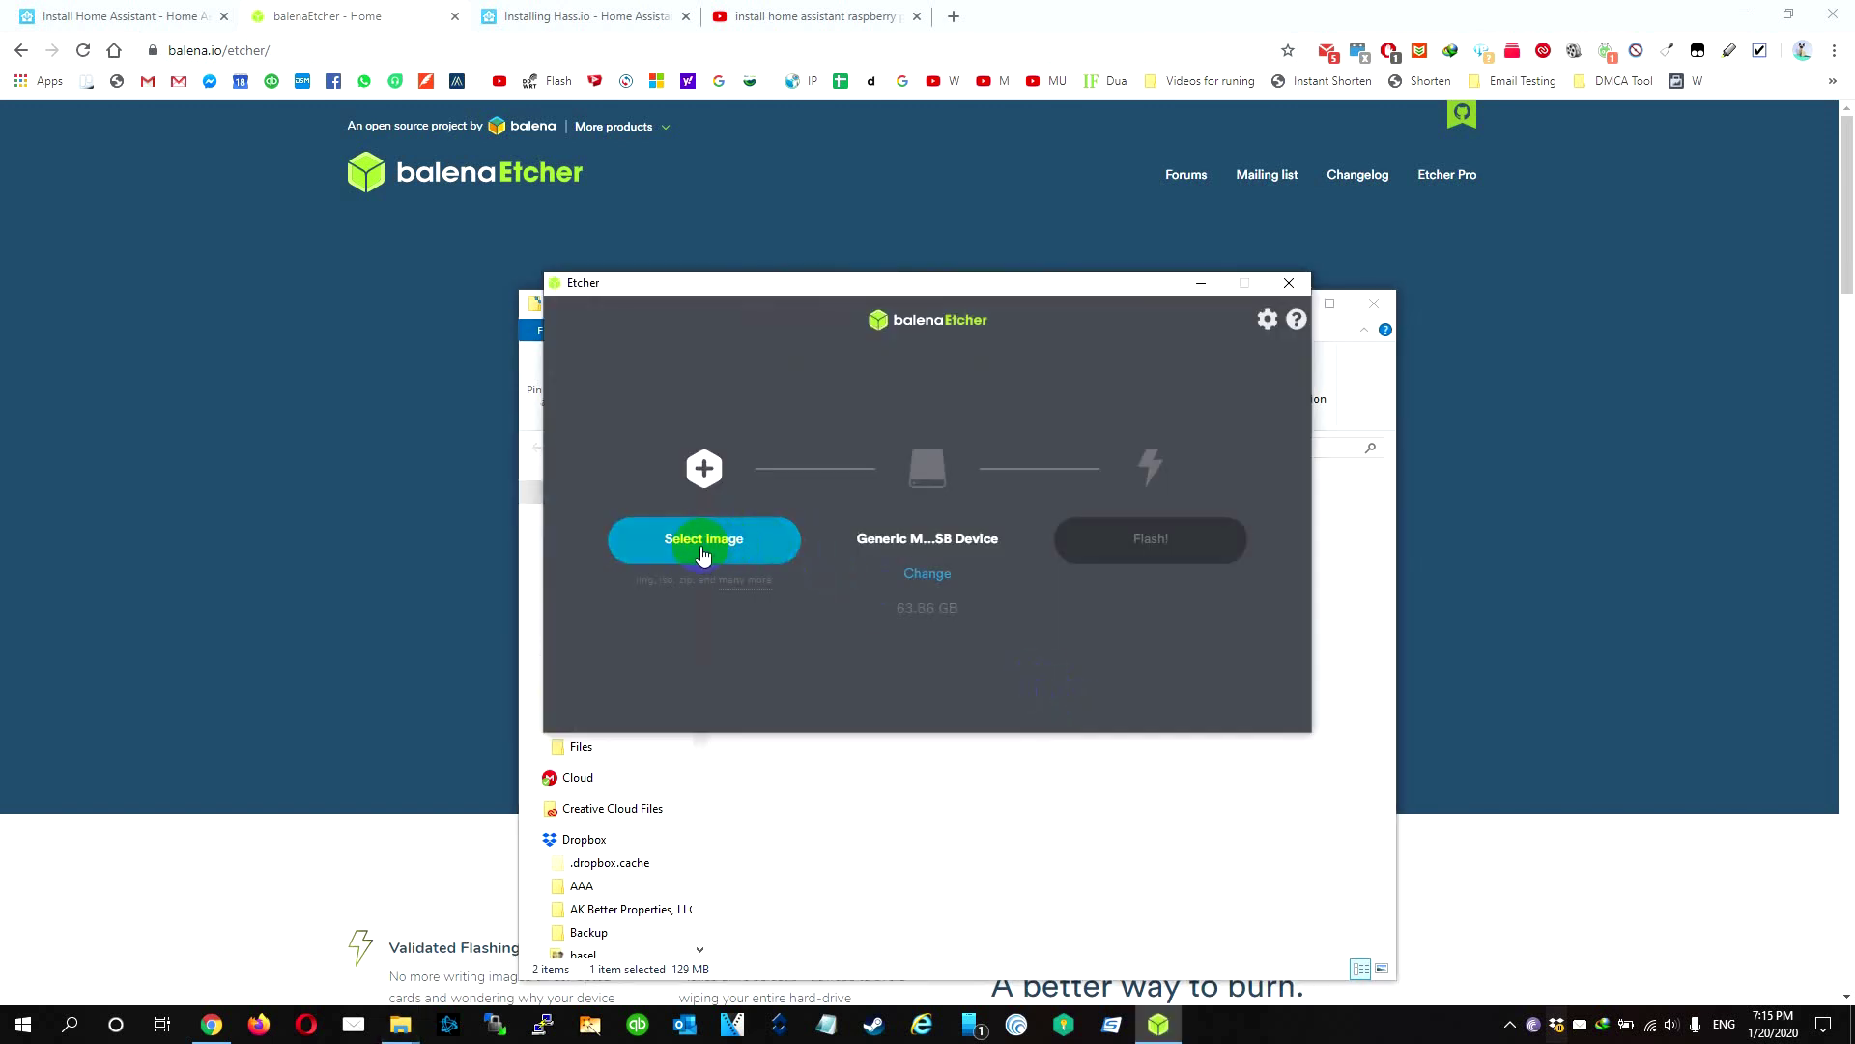
# Step: Select hassos_rpi4-3.8.img as Etcher's image by pasting the New folder (5) path
pyautogui.click(703, 546)
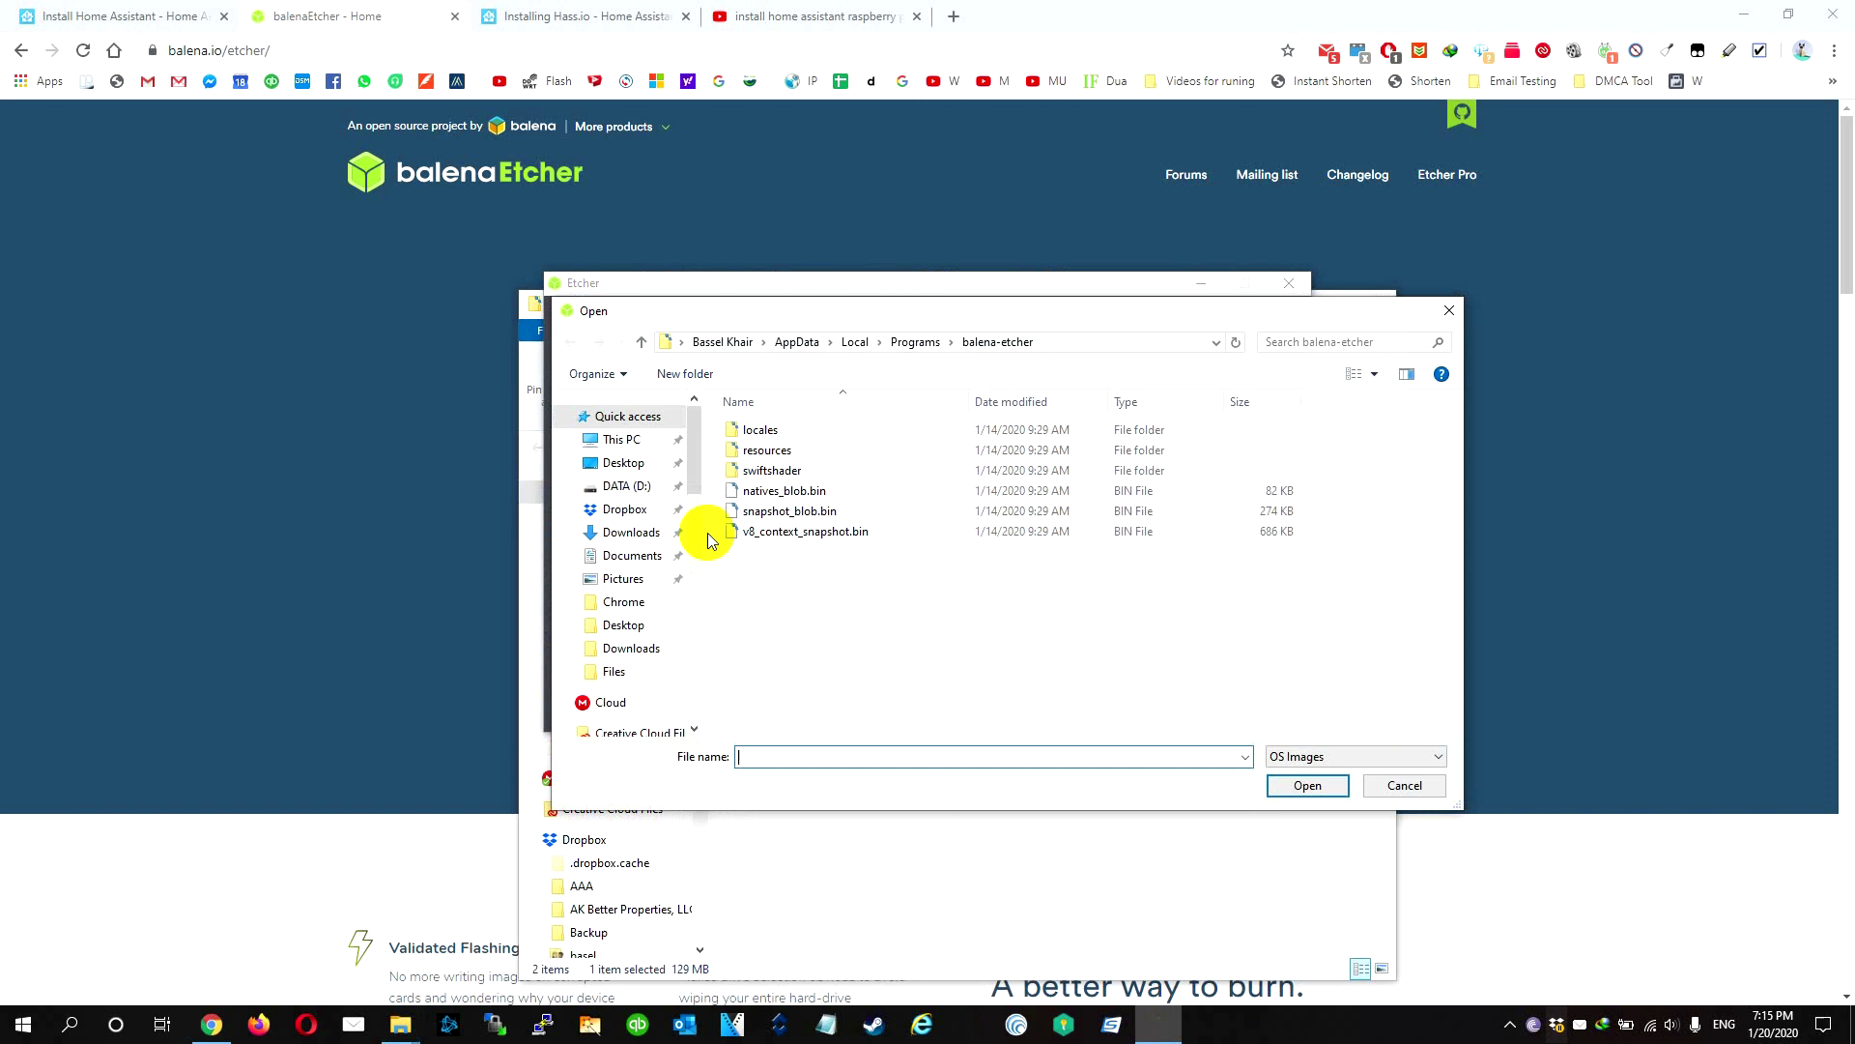
pyautogui.click(623, 463)
pyautogui.hotkey('alt', 'Tab')
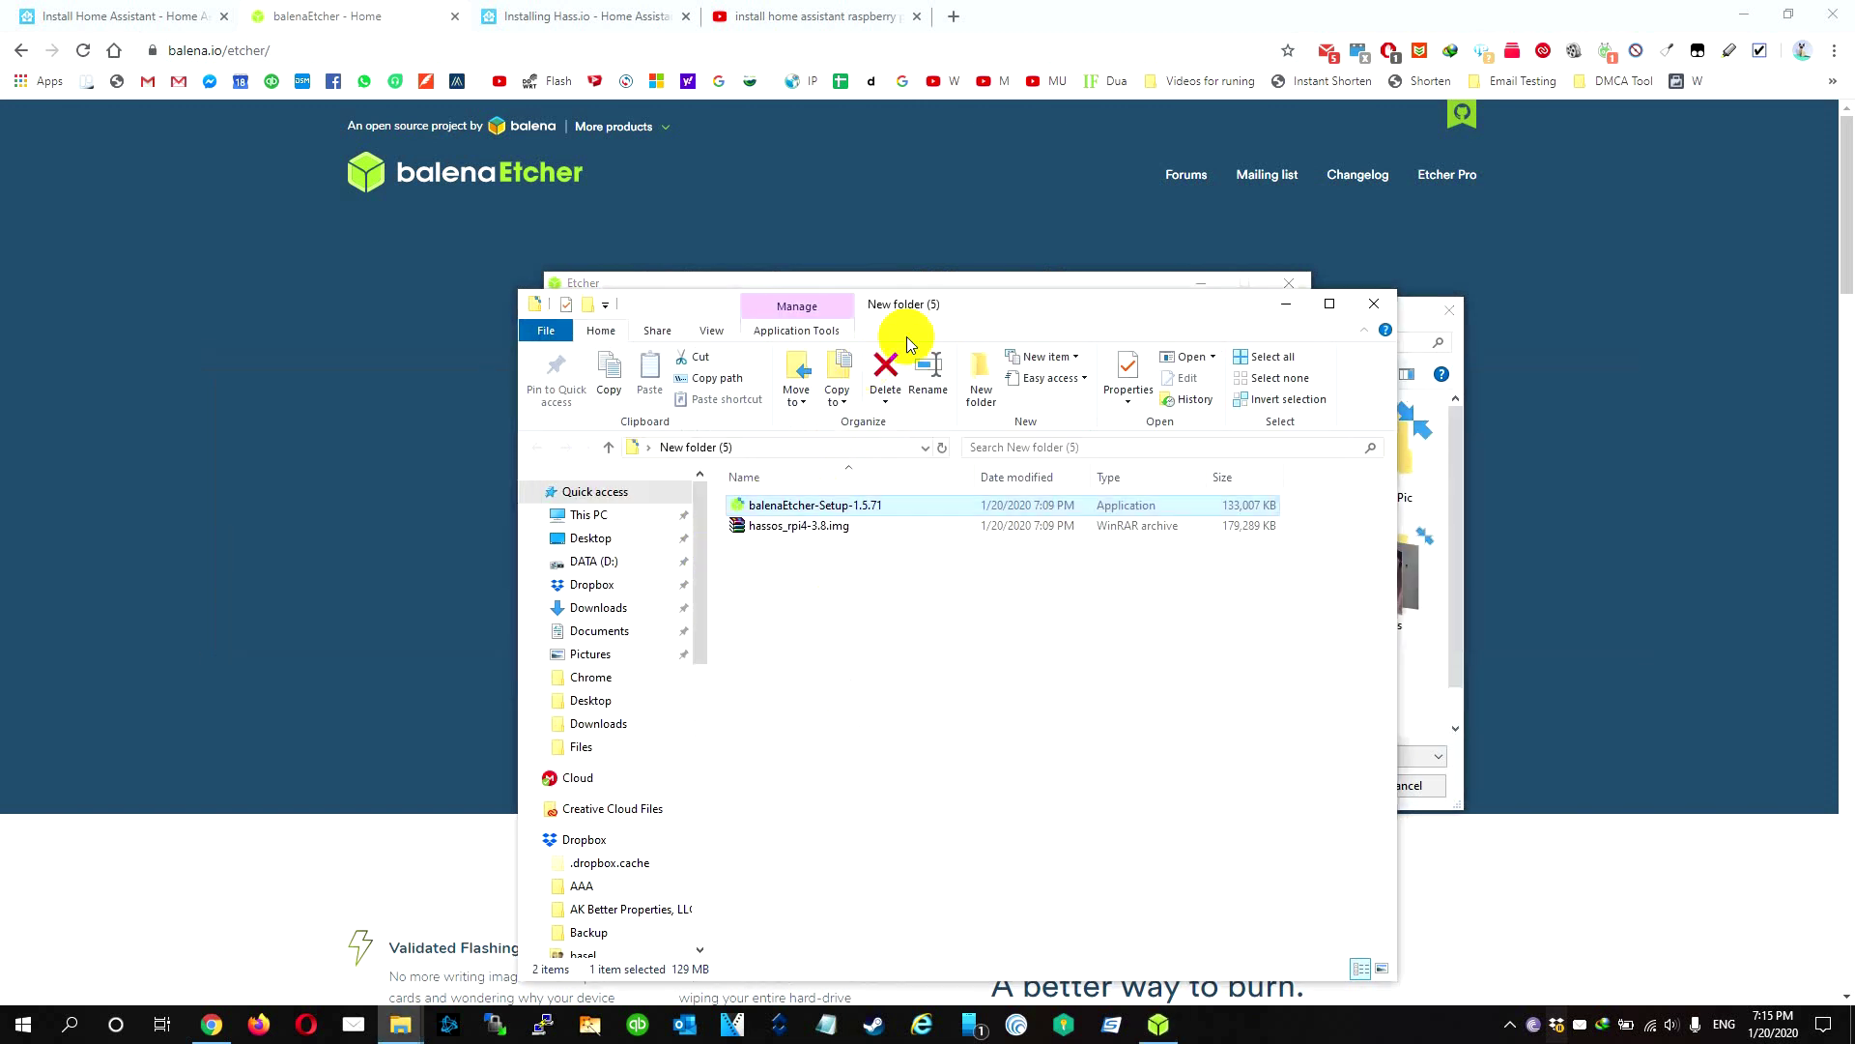
pyautogui.click(874, 446)
pyautogui.hotkey('alt', 'Tab')
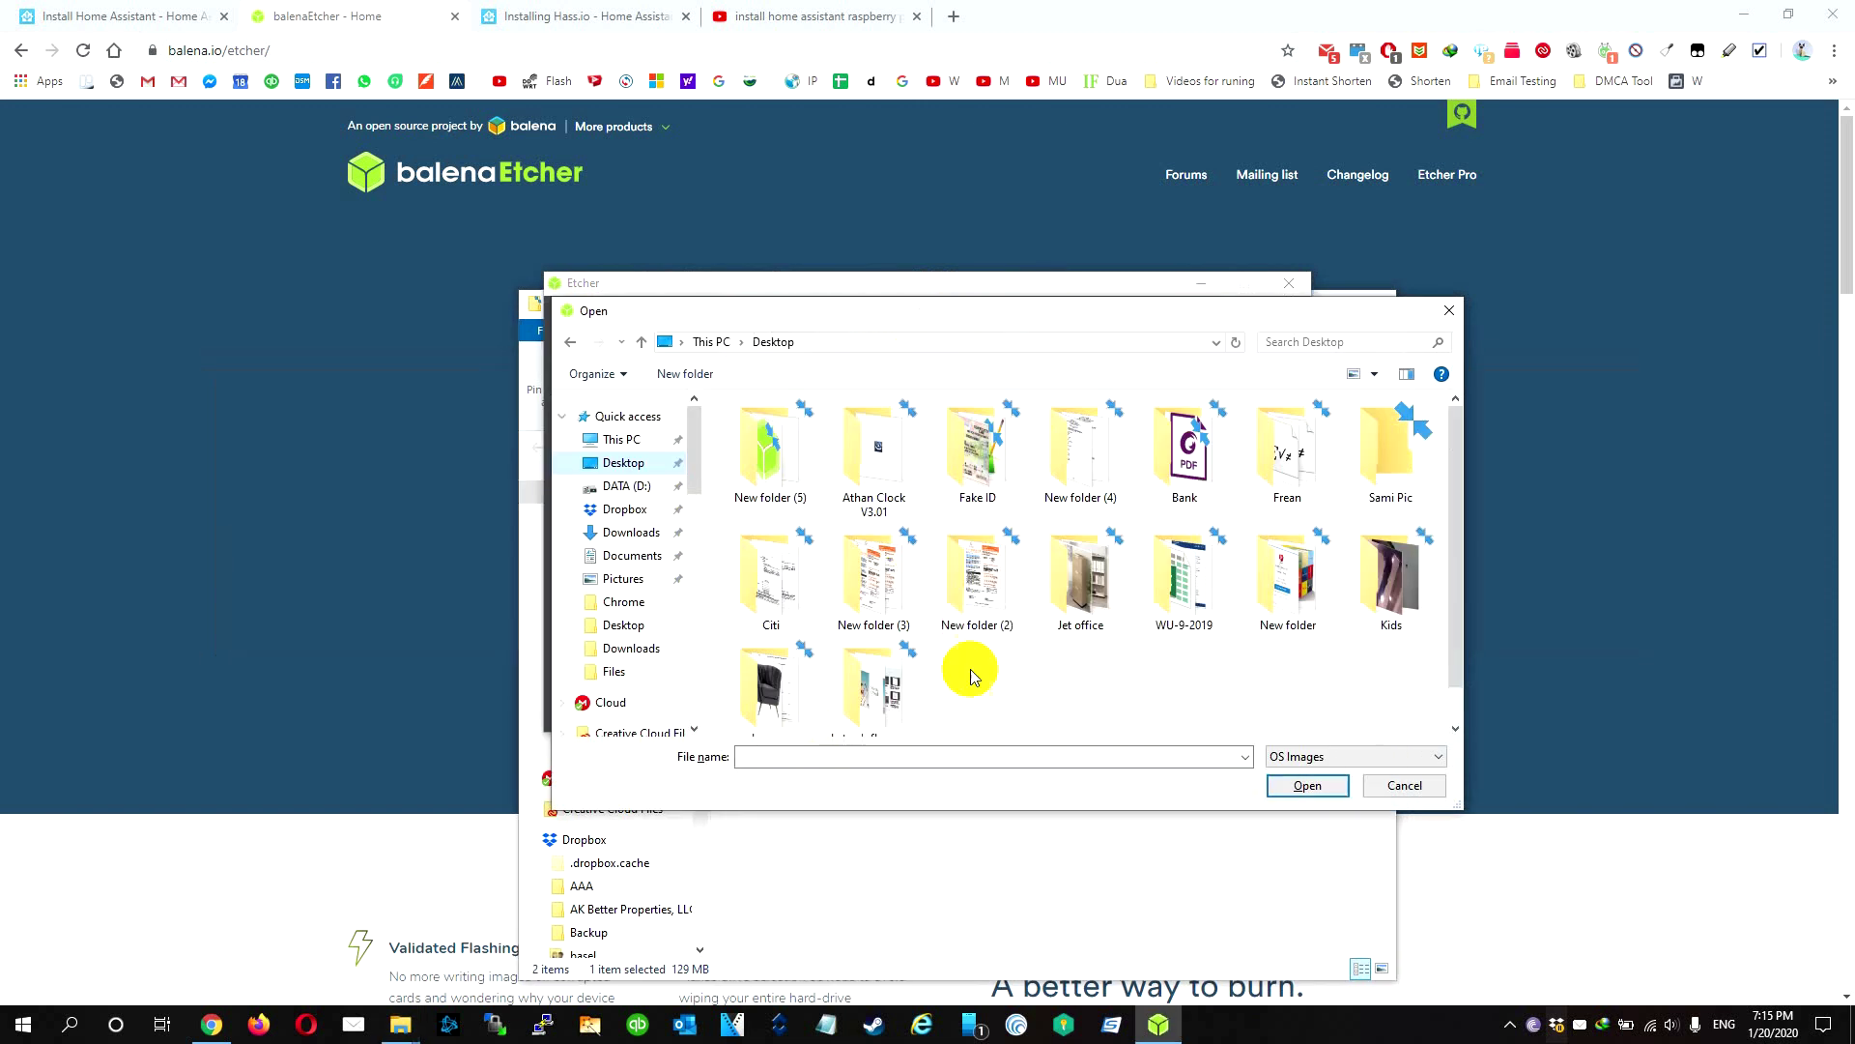
pyautogui.click(1172, 756)
pyautogui.hotkey('ctrl', 'v')
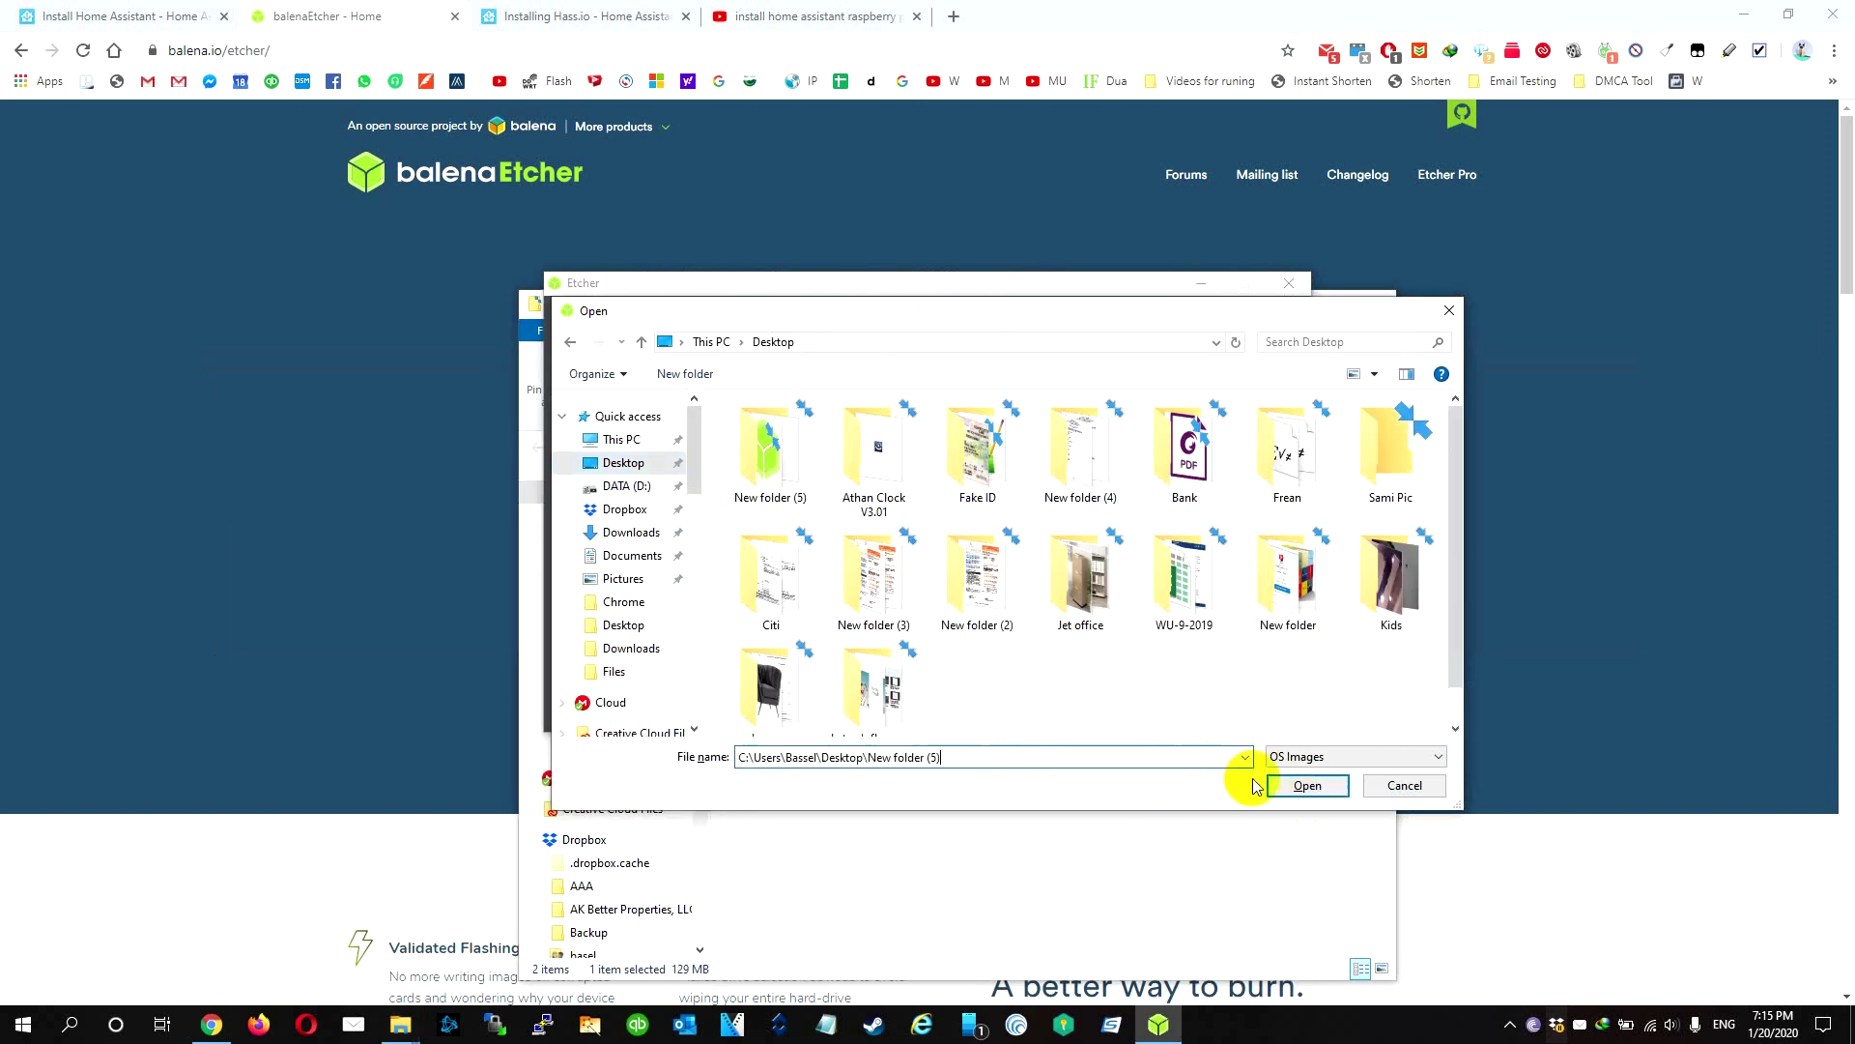
pyautogui.click(1314, 791)
pyautogui.doubleClick(808, 431)
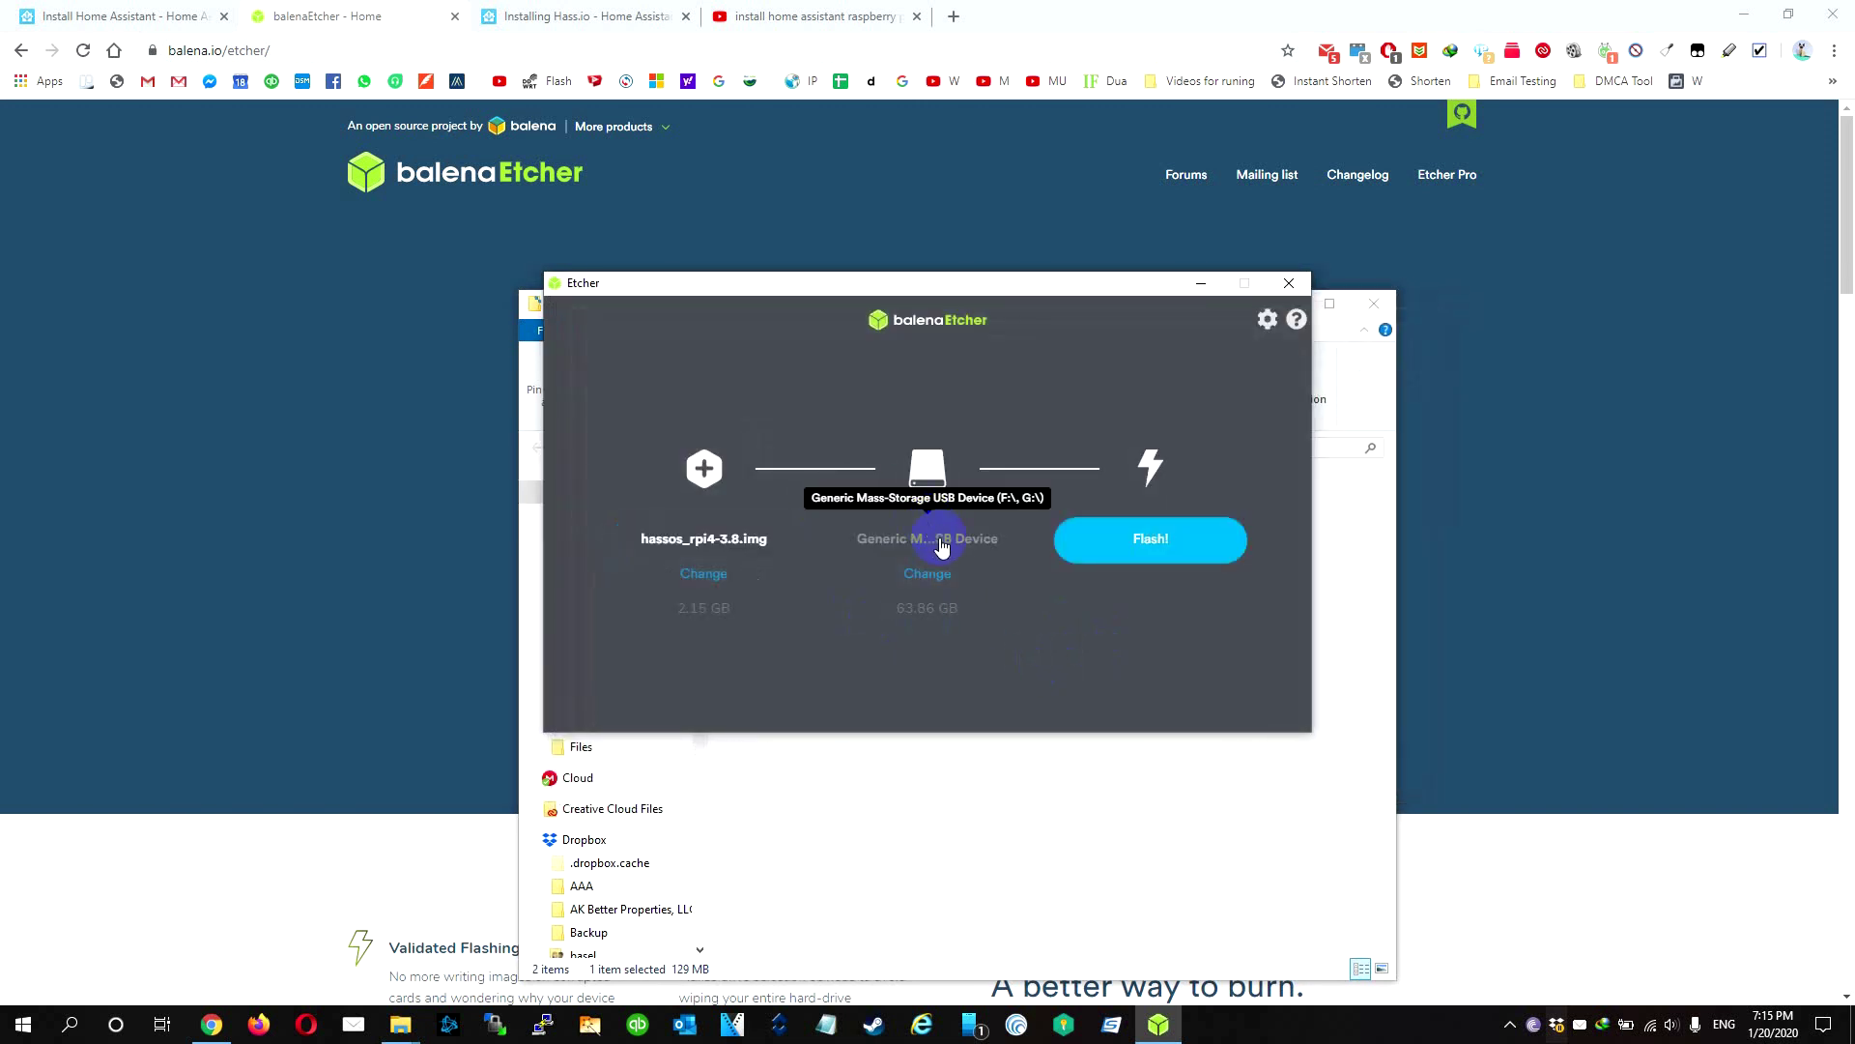
# Step: Flash the image to the USB device, wait for validation, and close balenaEtcher
pyautogui.click(1171, 543)
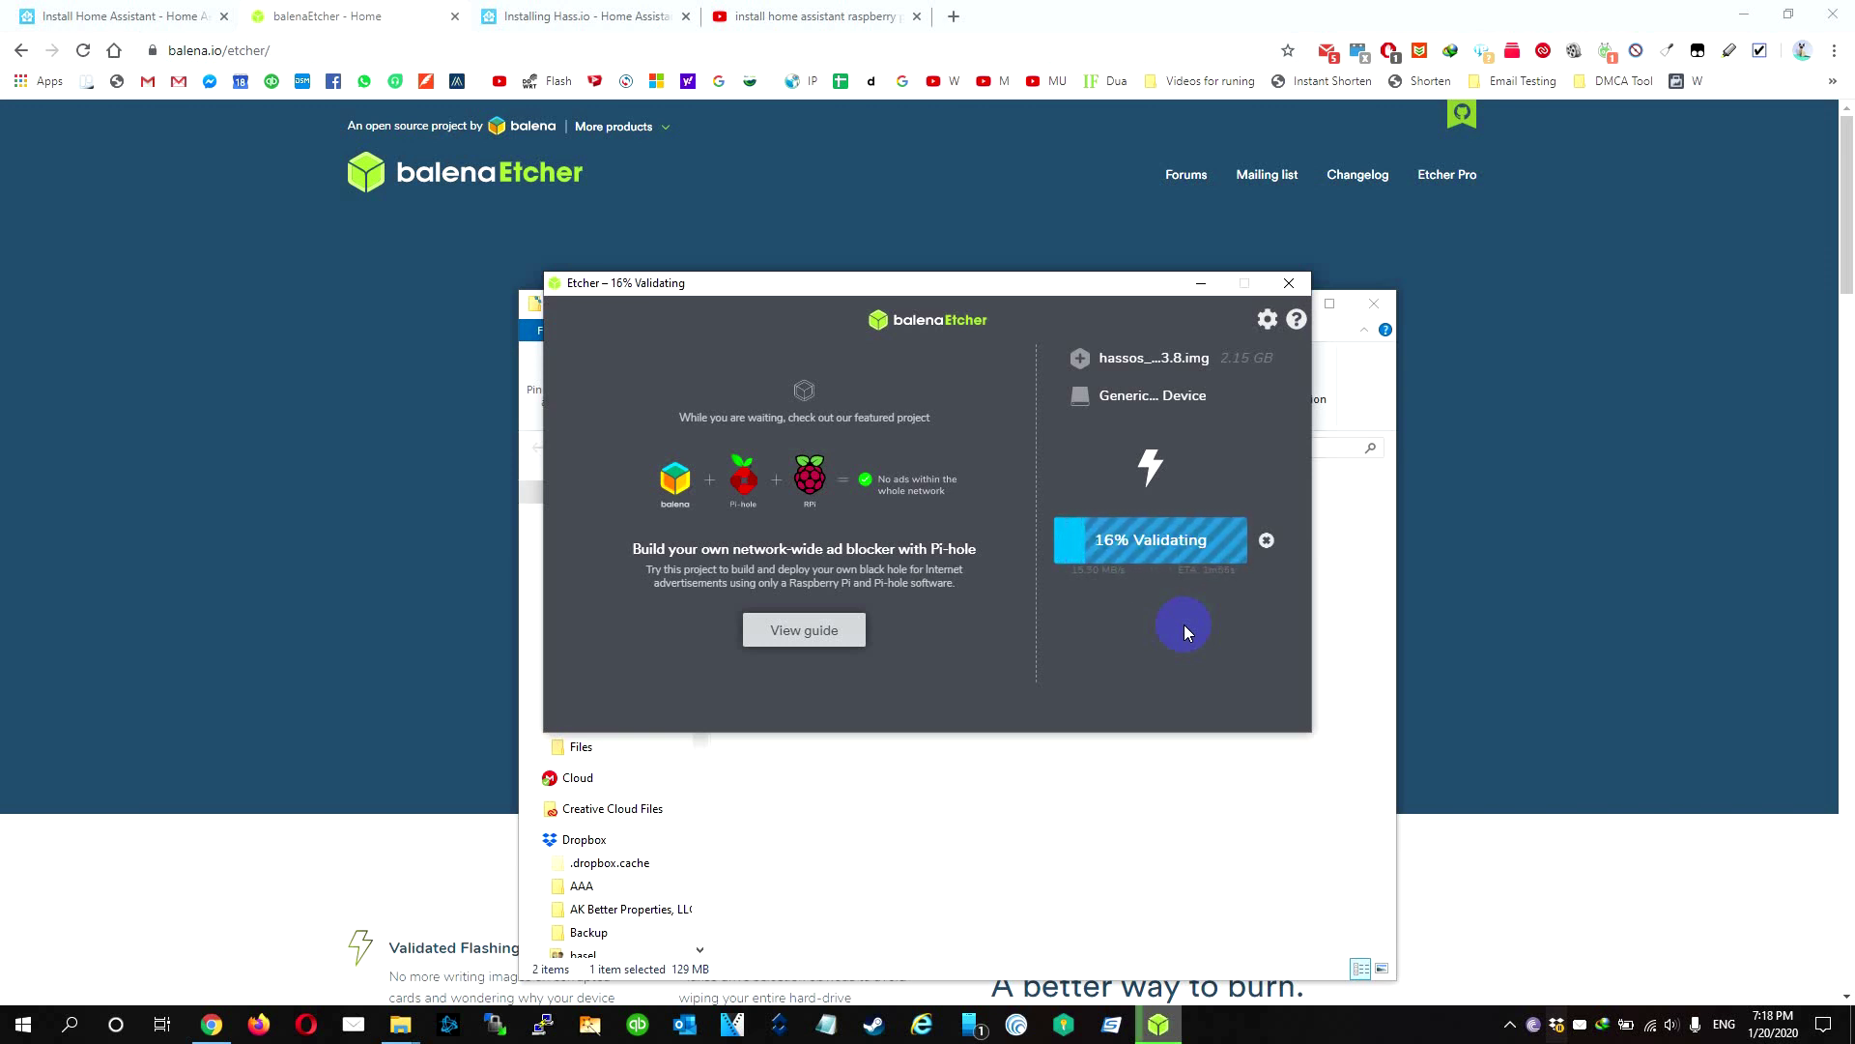
pyautogui.hotkey('alt', 'F4')
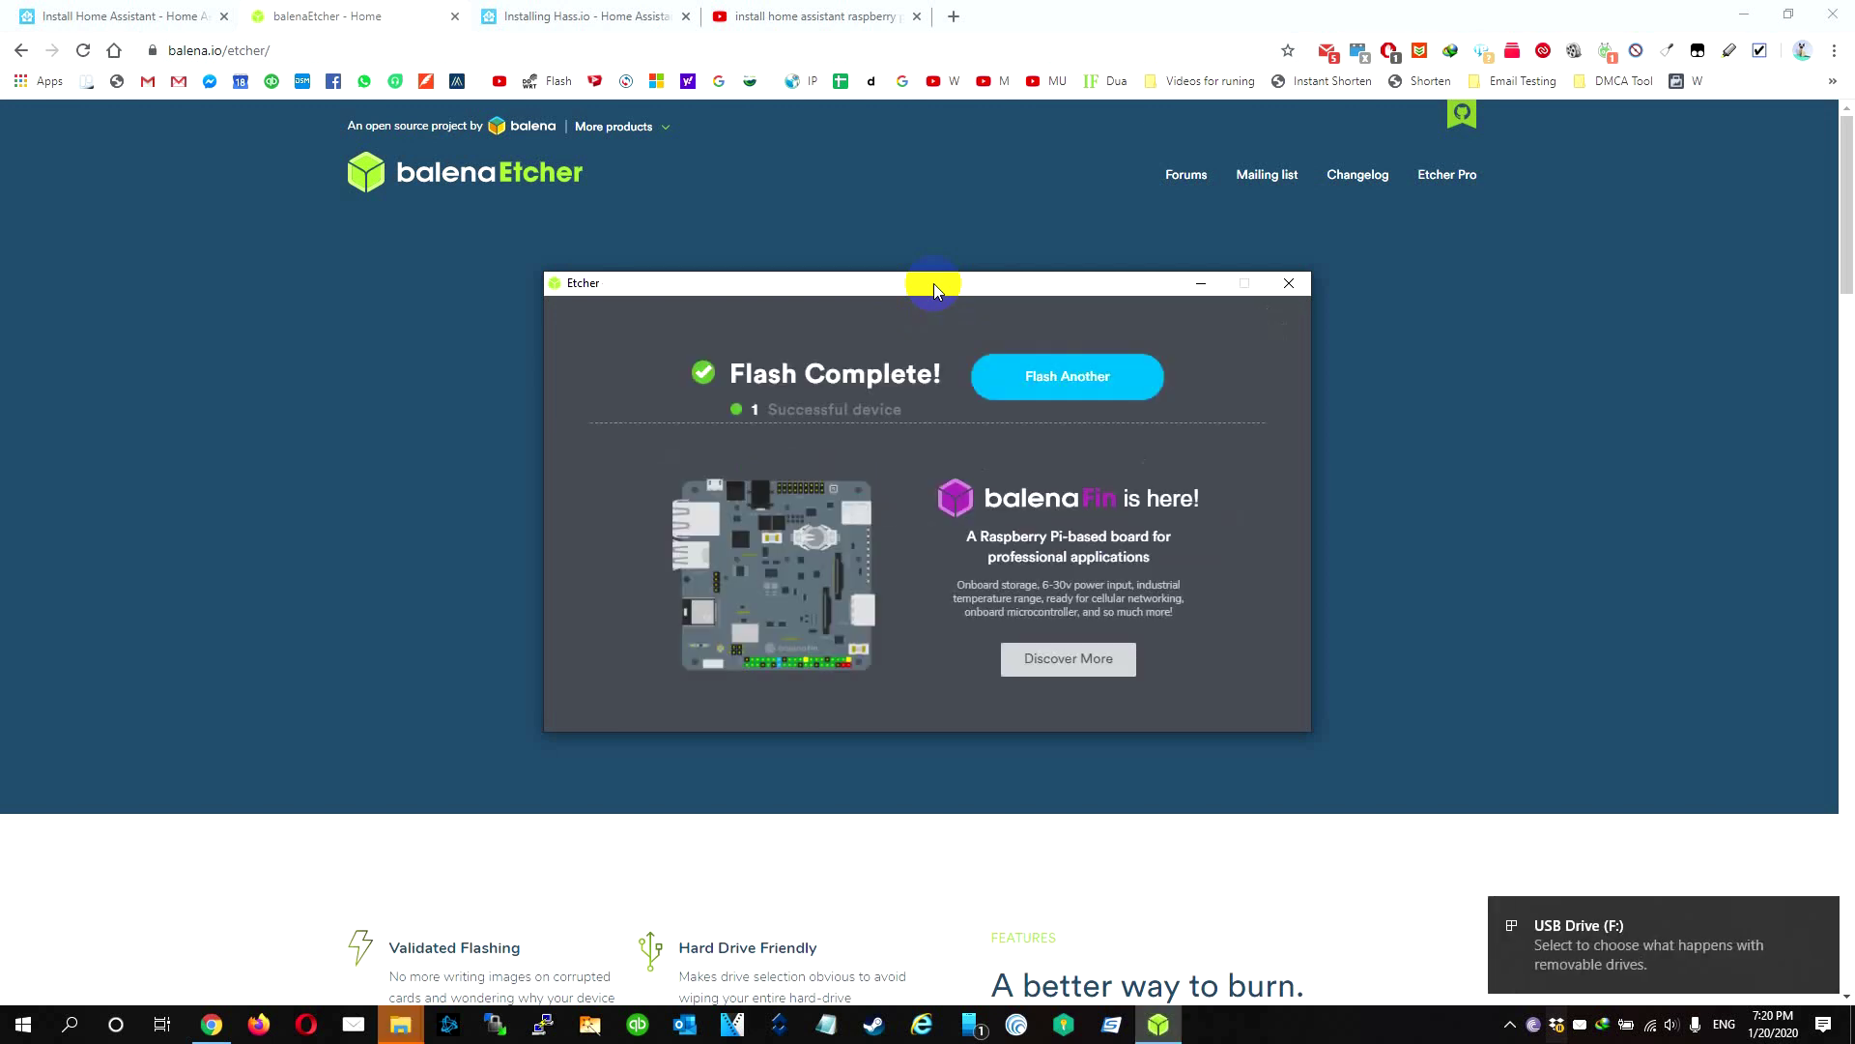
pyautogui.click(980, 373)
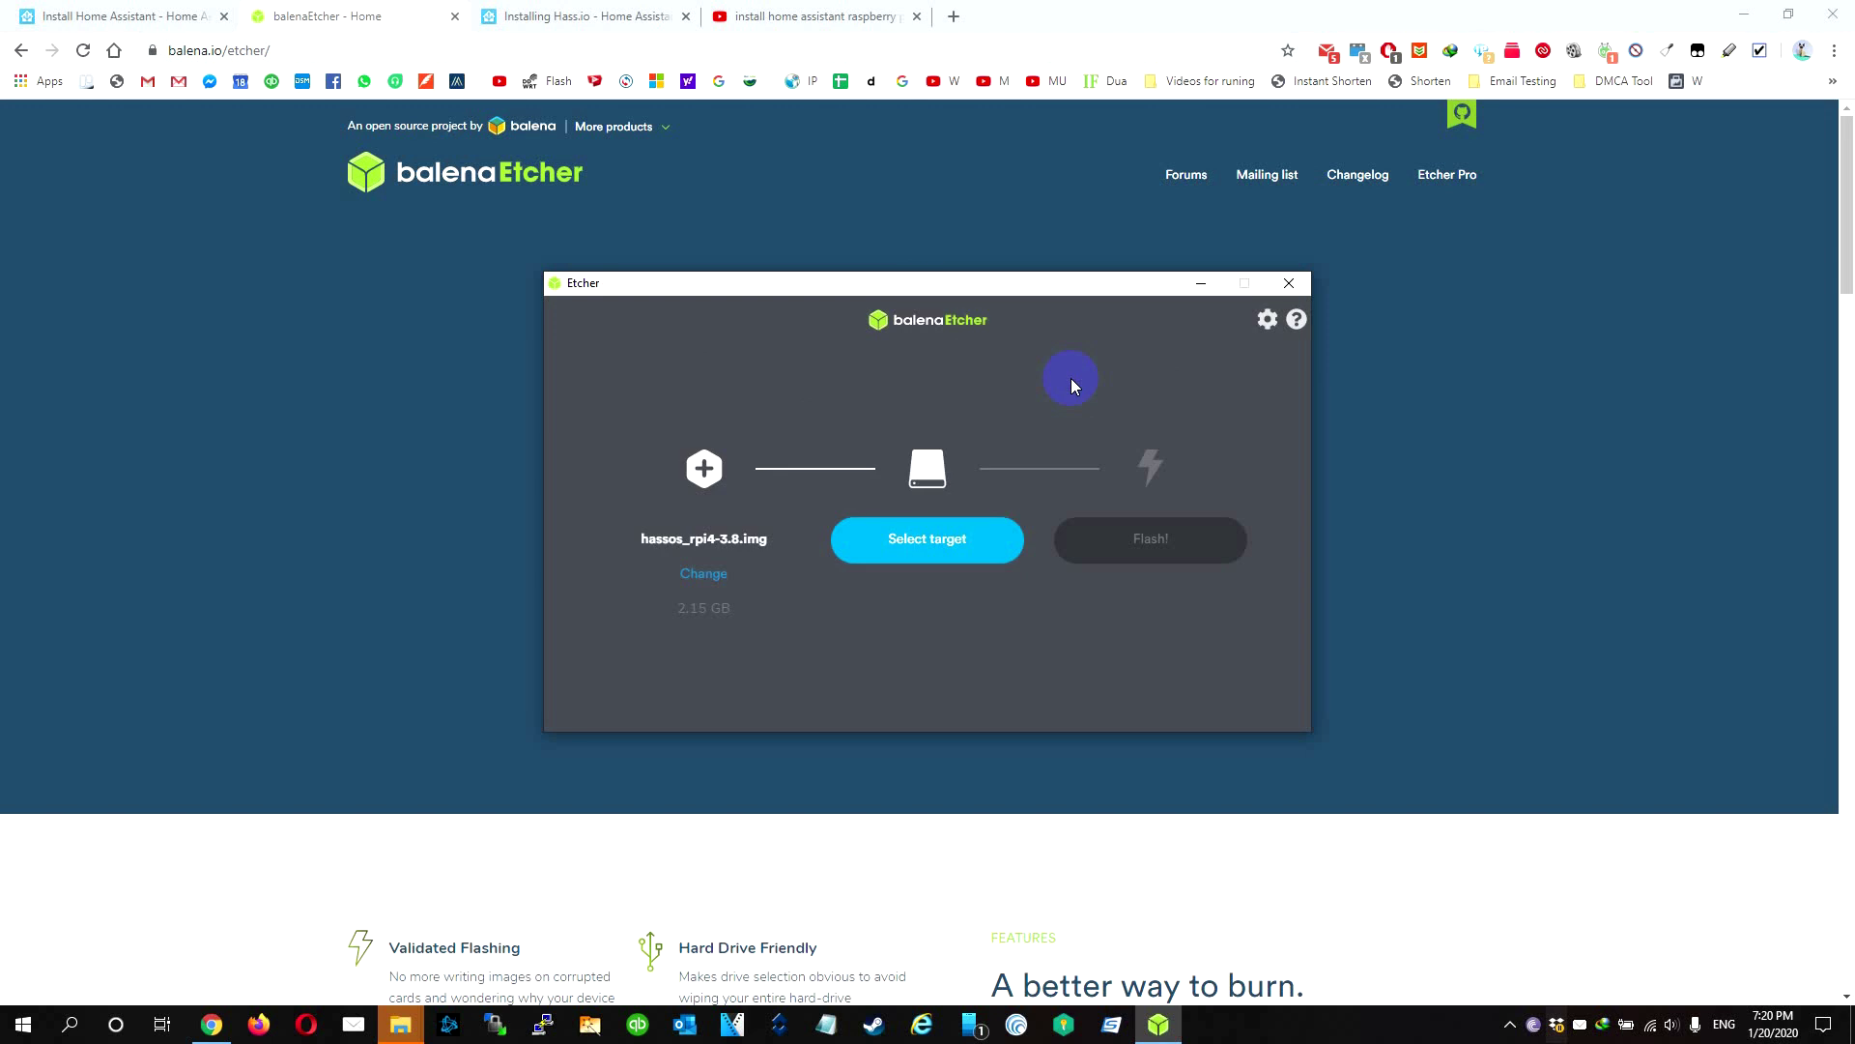
pyautogui.click(1292, 284)
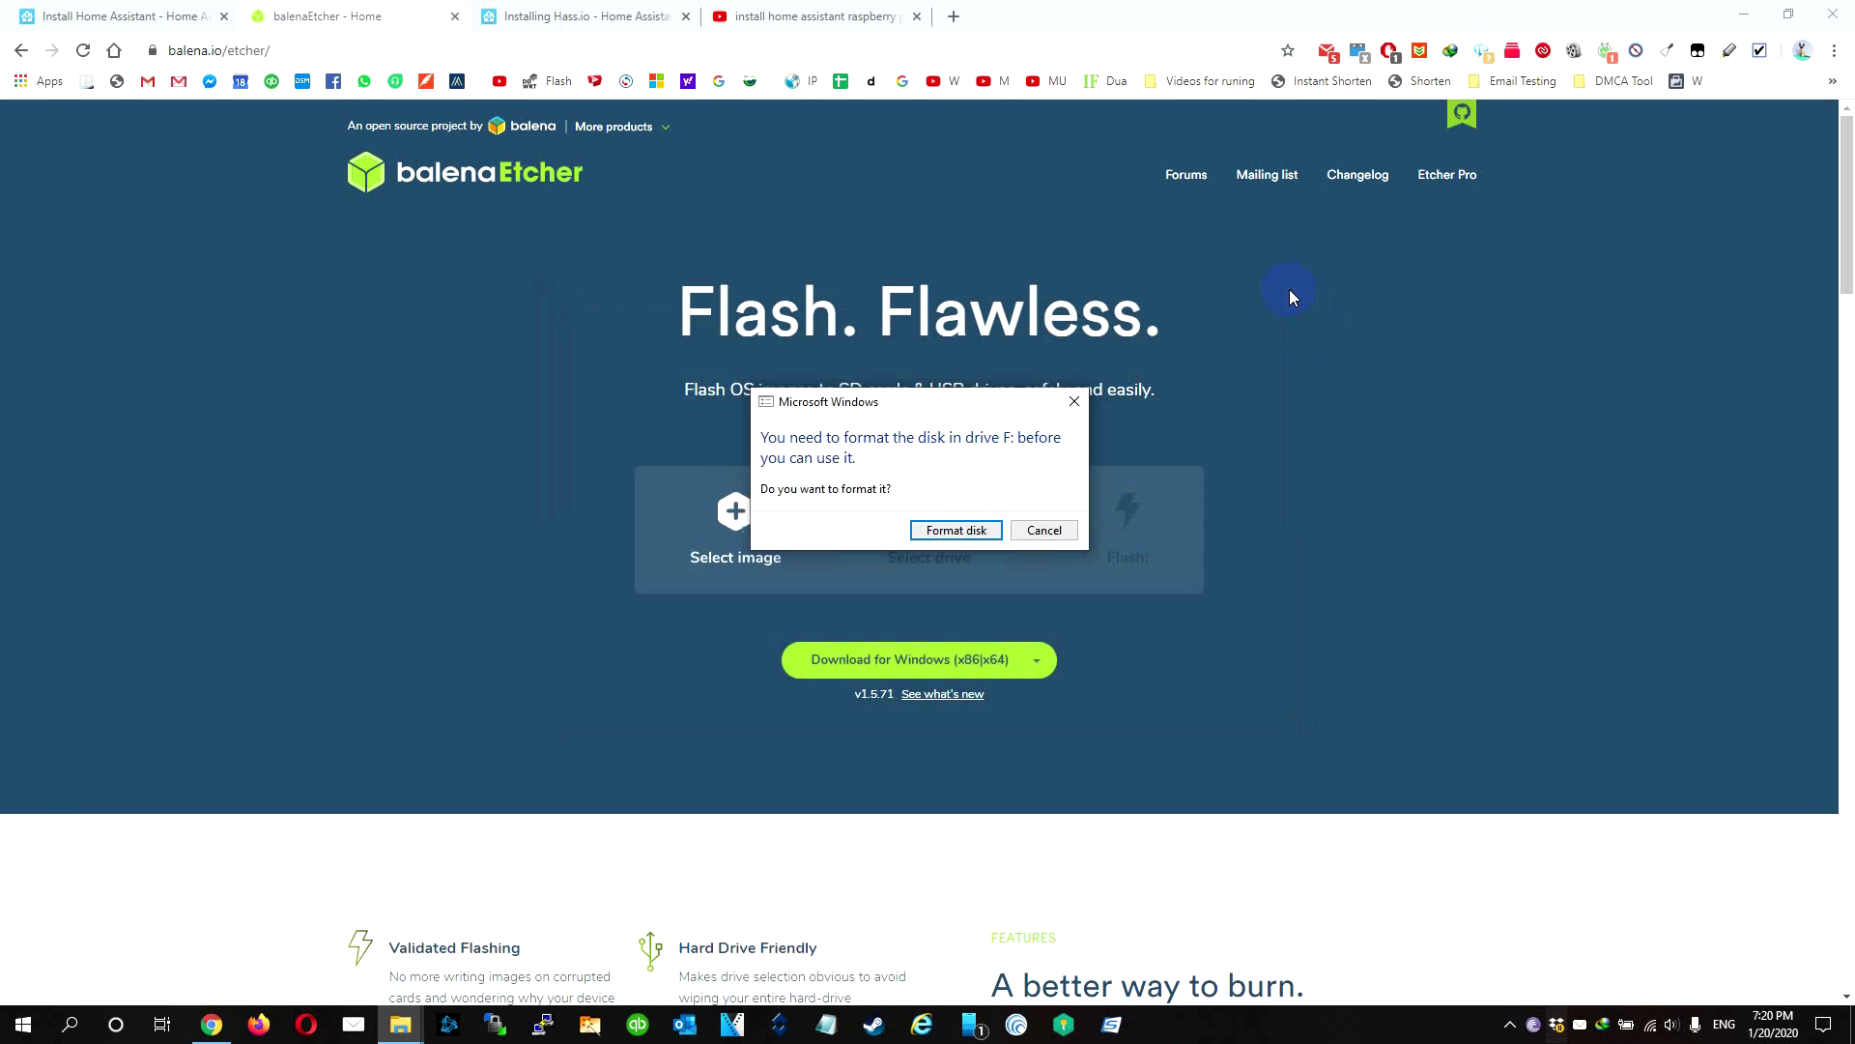
pyautogui.click(1044, 531)
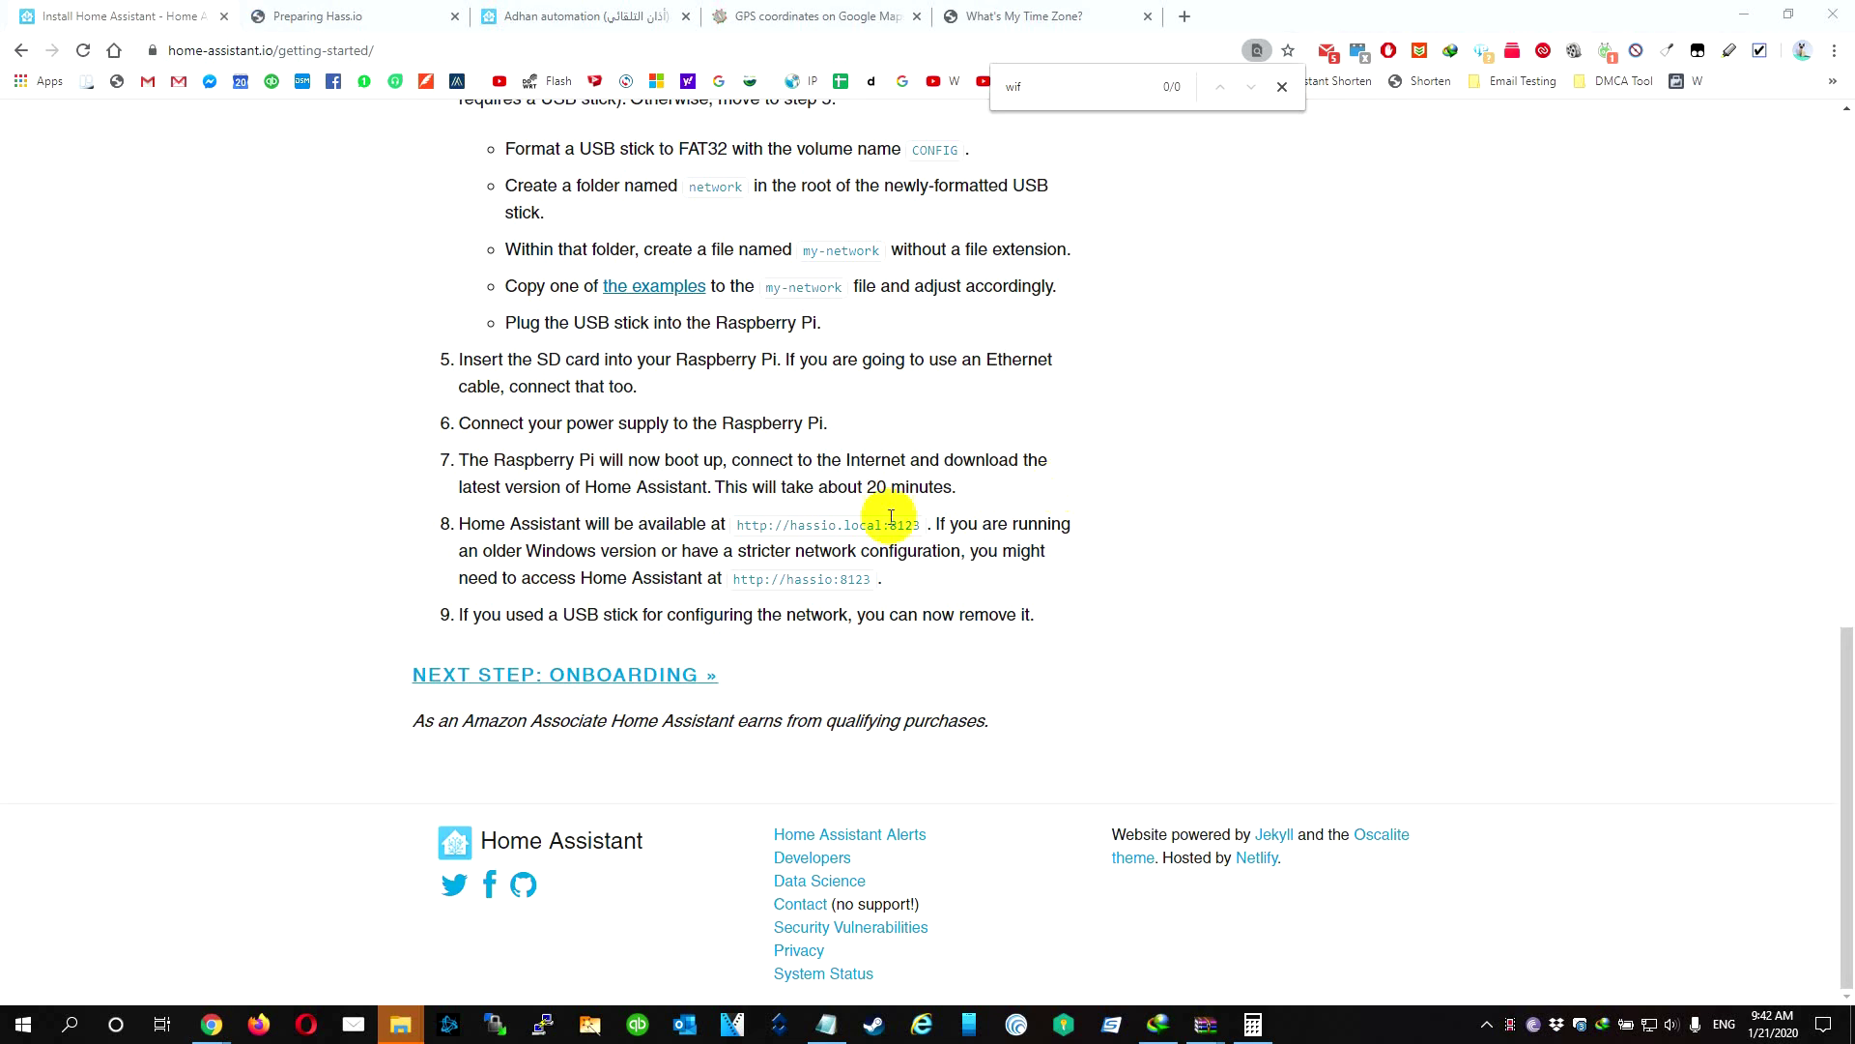
pyautogui.moveTo(783, 524); pyautogui.dragTo(837, 525)
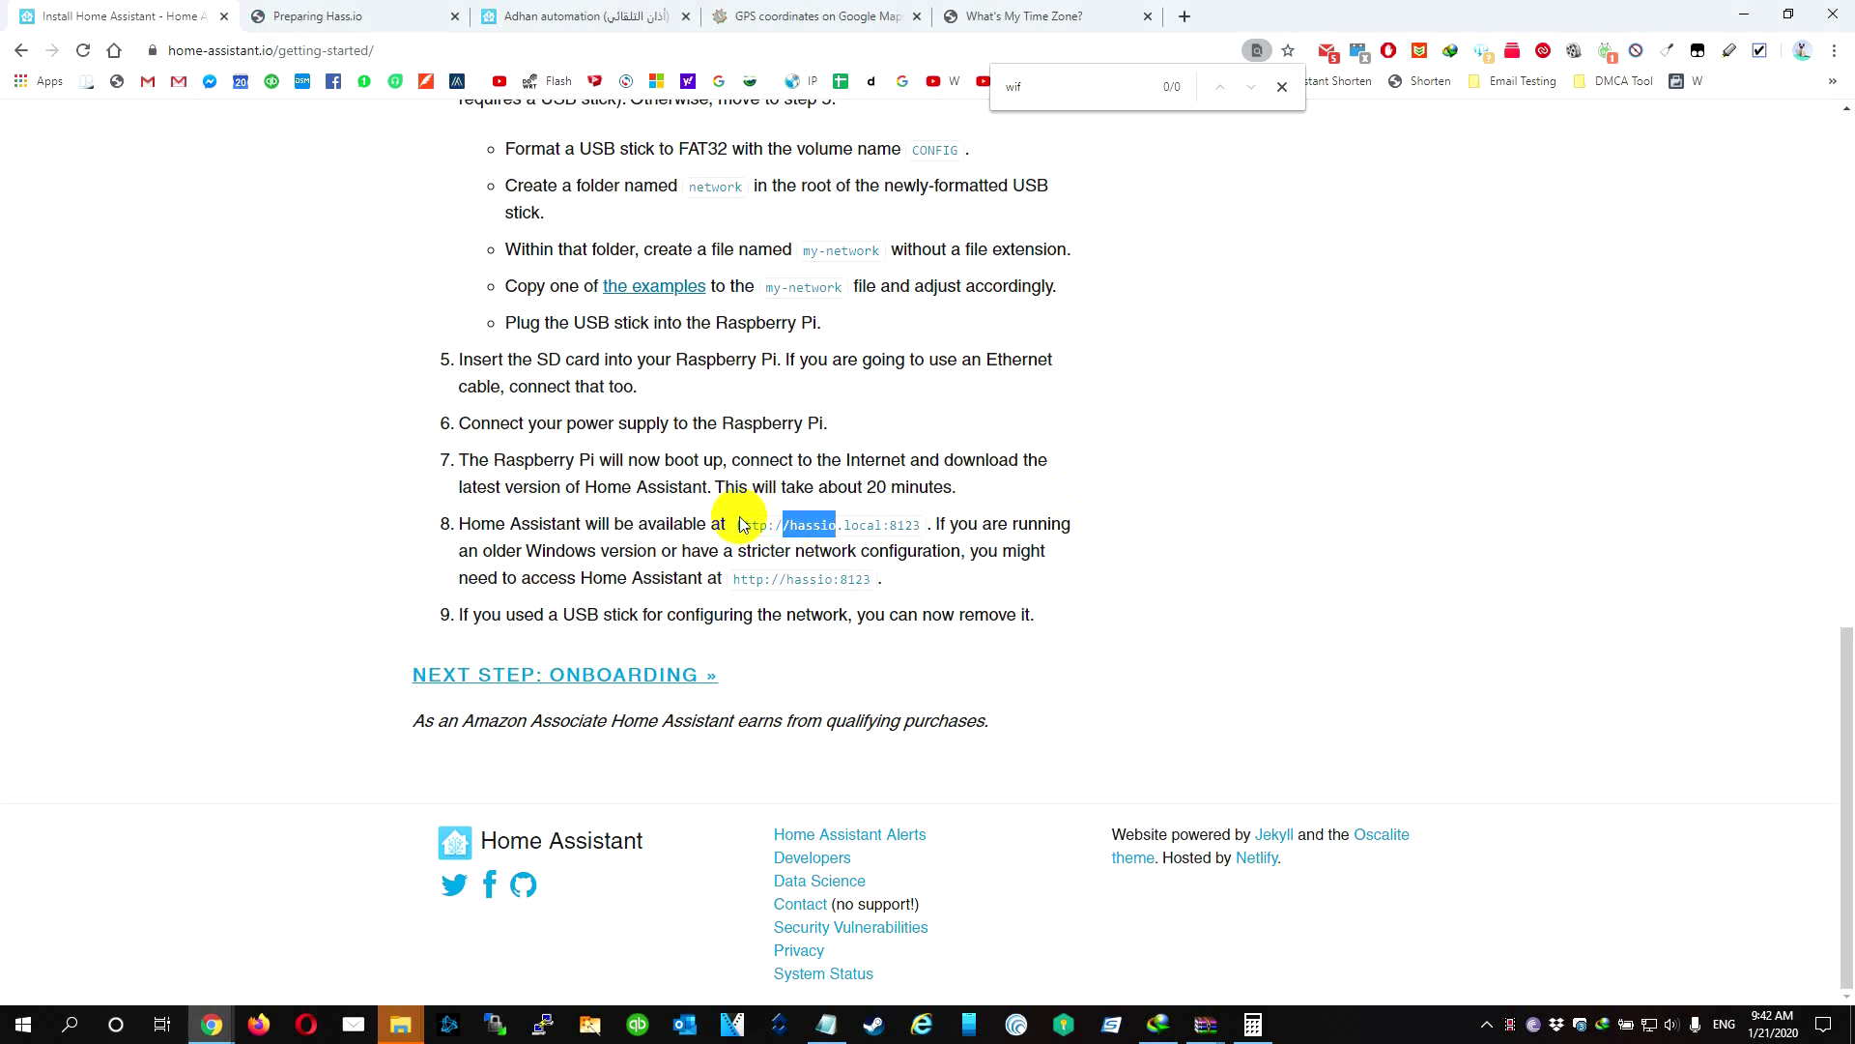
pyautogui.moveTo(741, 523); pyautogui.dragTo(944, 522)
pyautogui.click(353, 16)
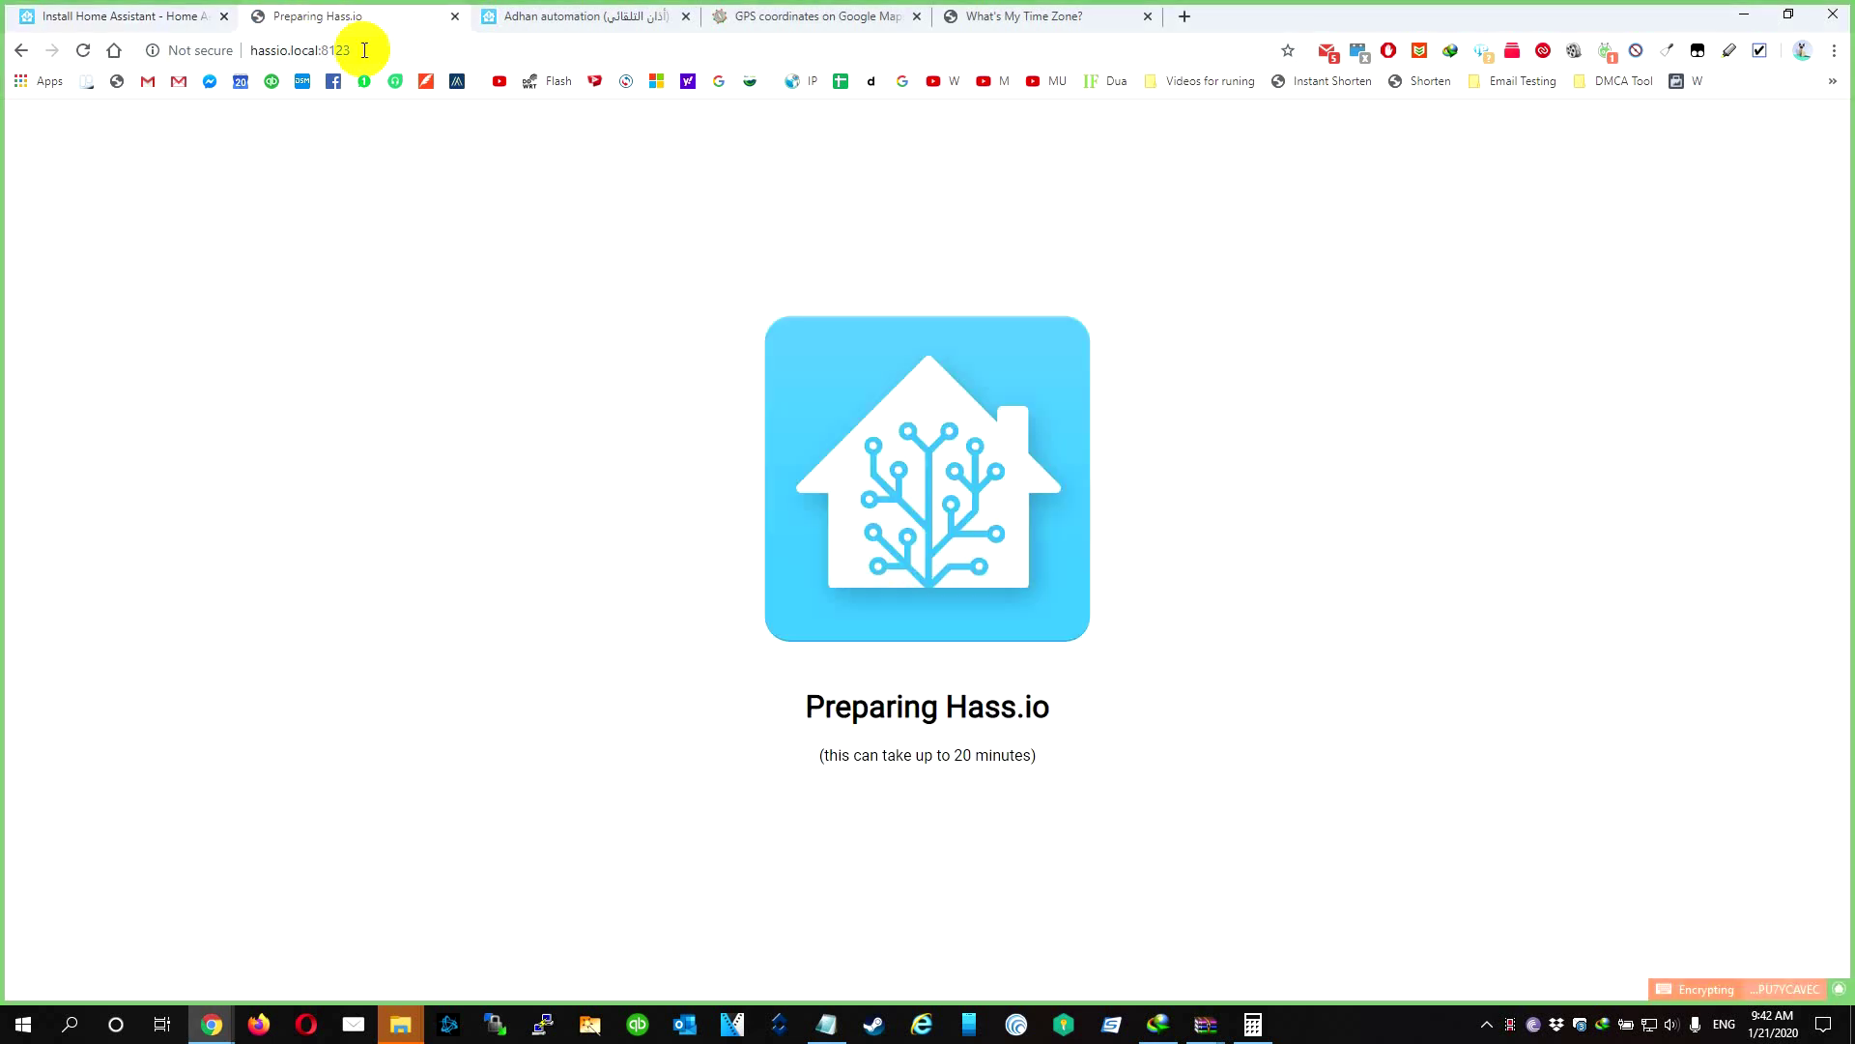
pyautogui.click(364, 50)
pyautogui.press('Return')
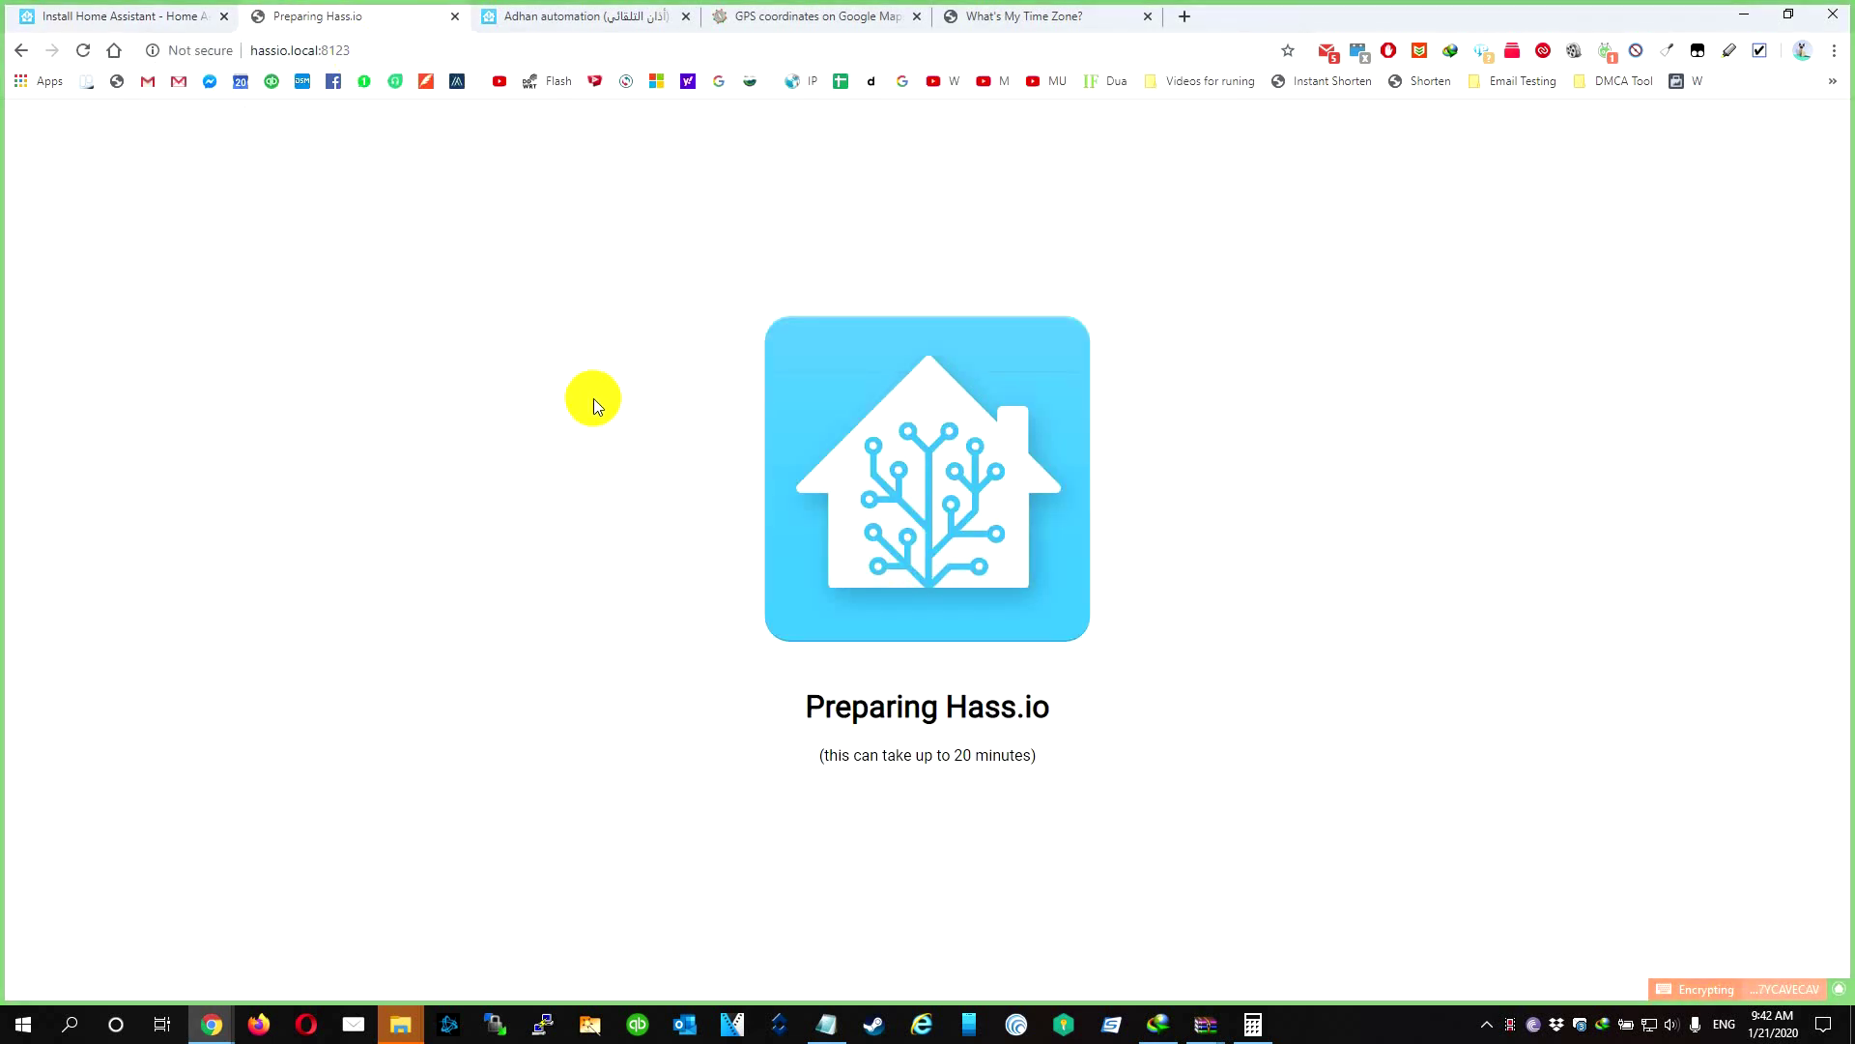
pyautogui.moveTo(1044, 768); pyautogui.dragTo(771, 658)
pyautogui.click(812, 833)
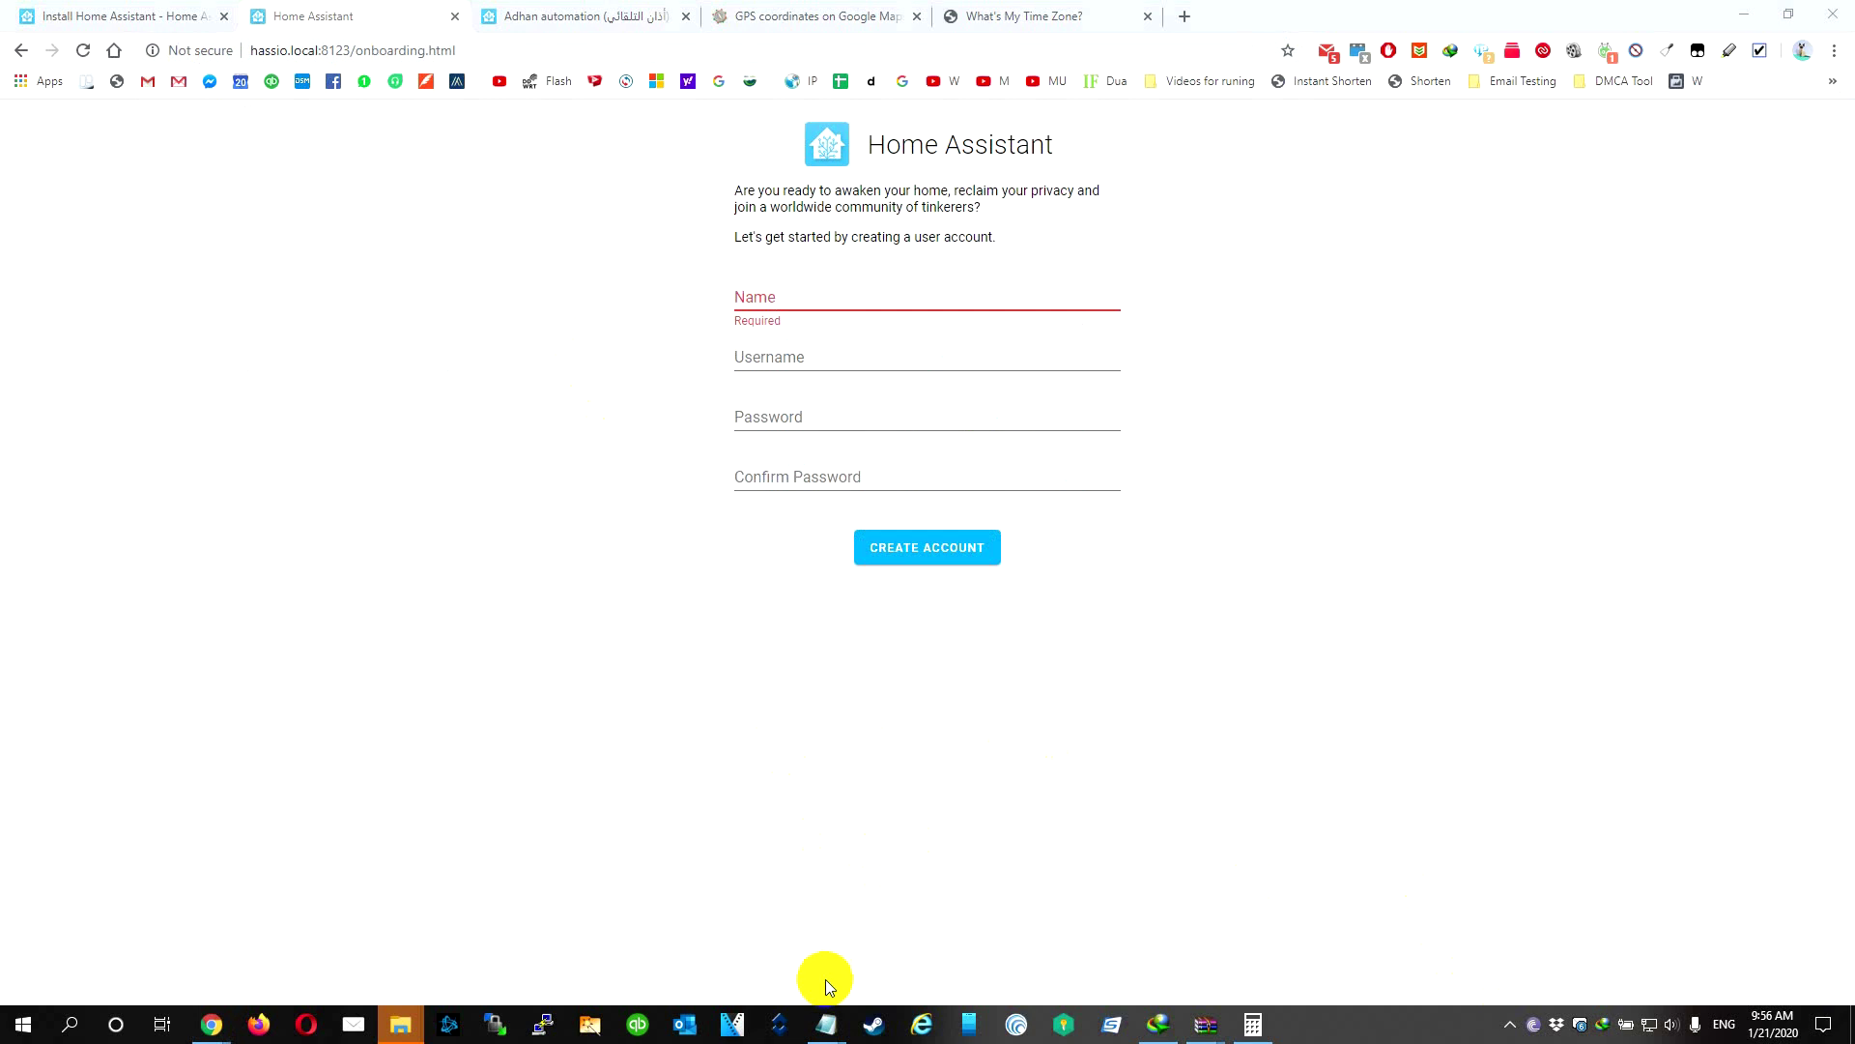
# Step: Create the Home Assistant user, pasting the saved Notepad value into Name, Username and password fields
pyautogui.hotkey('alt', 'Tab')
pyautogui.hotkey('alt', 'Tab')
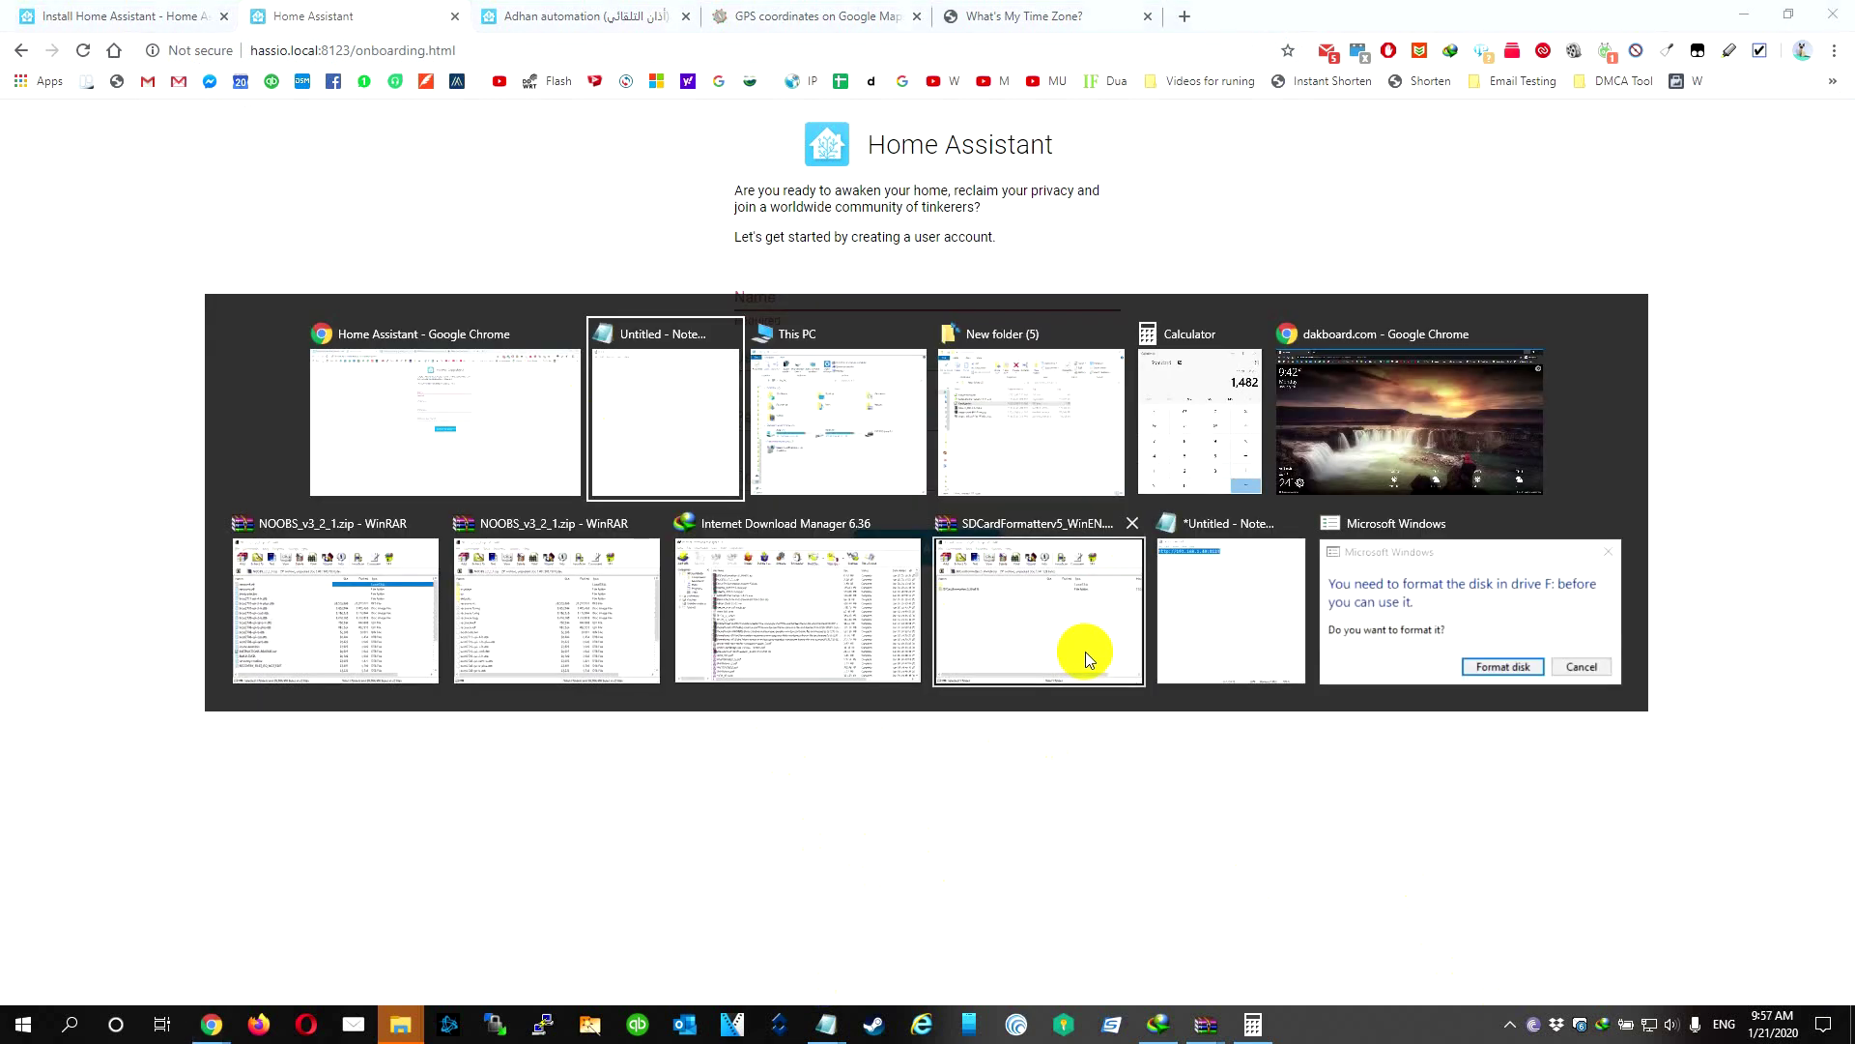
pyautogui.hotkey('alt', 'Tab')
pyautogui.hotkey('alt', 'Tab')
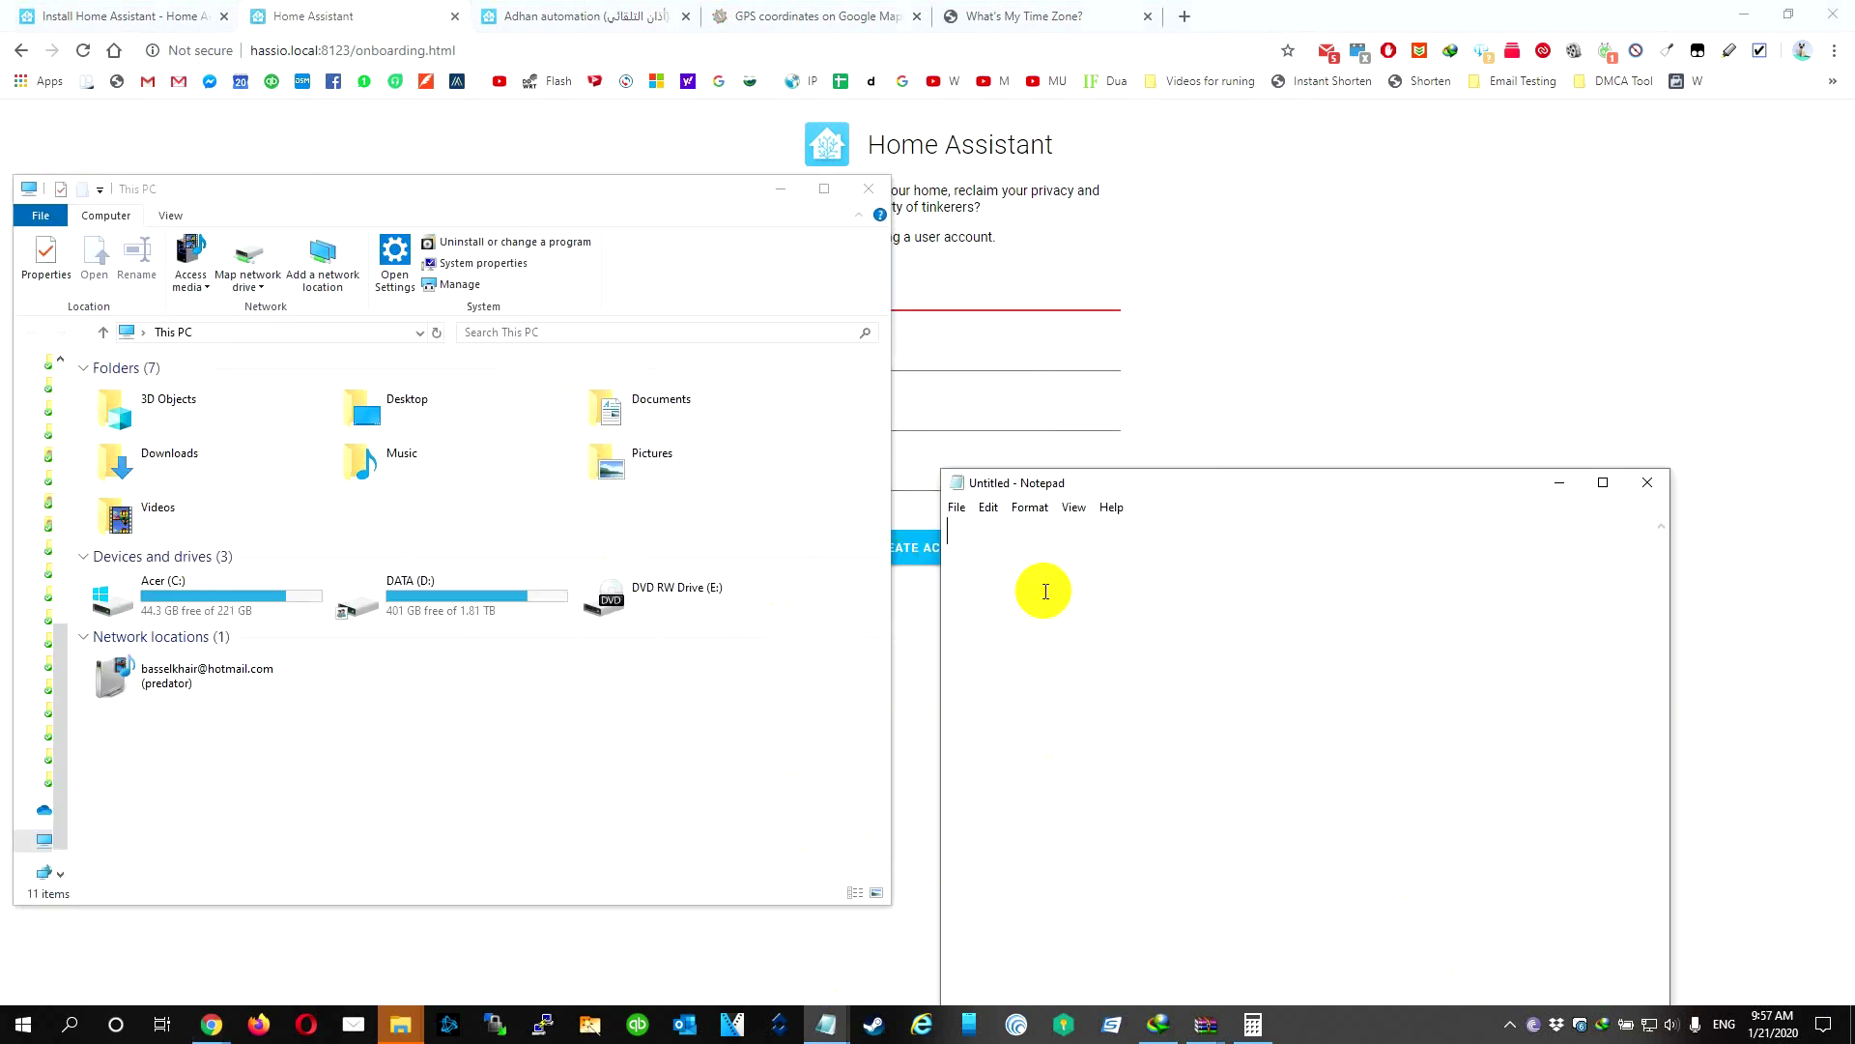
pyautogui.click(781, 189)
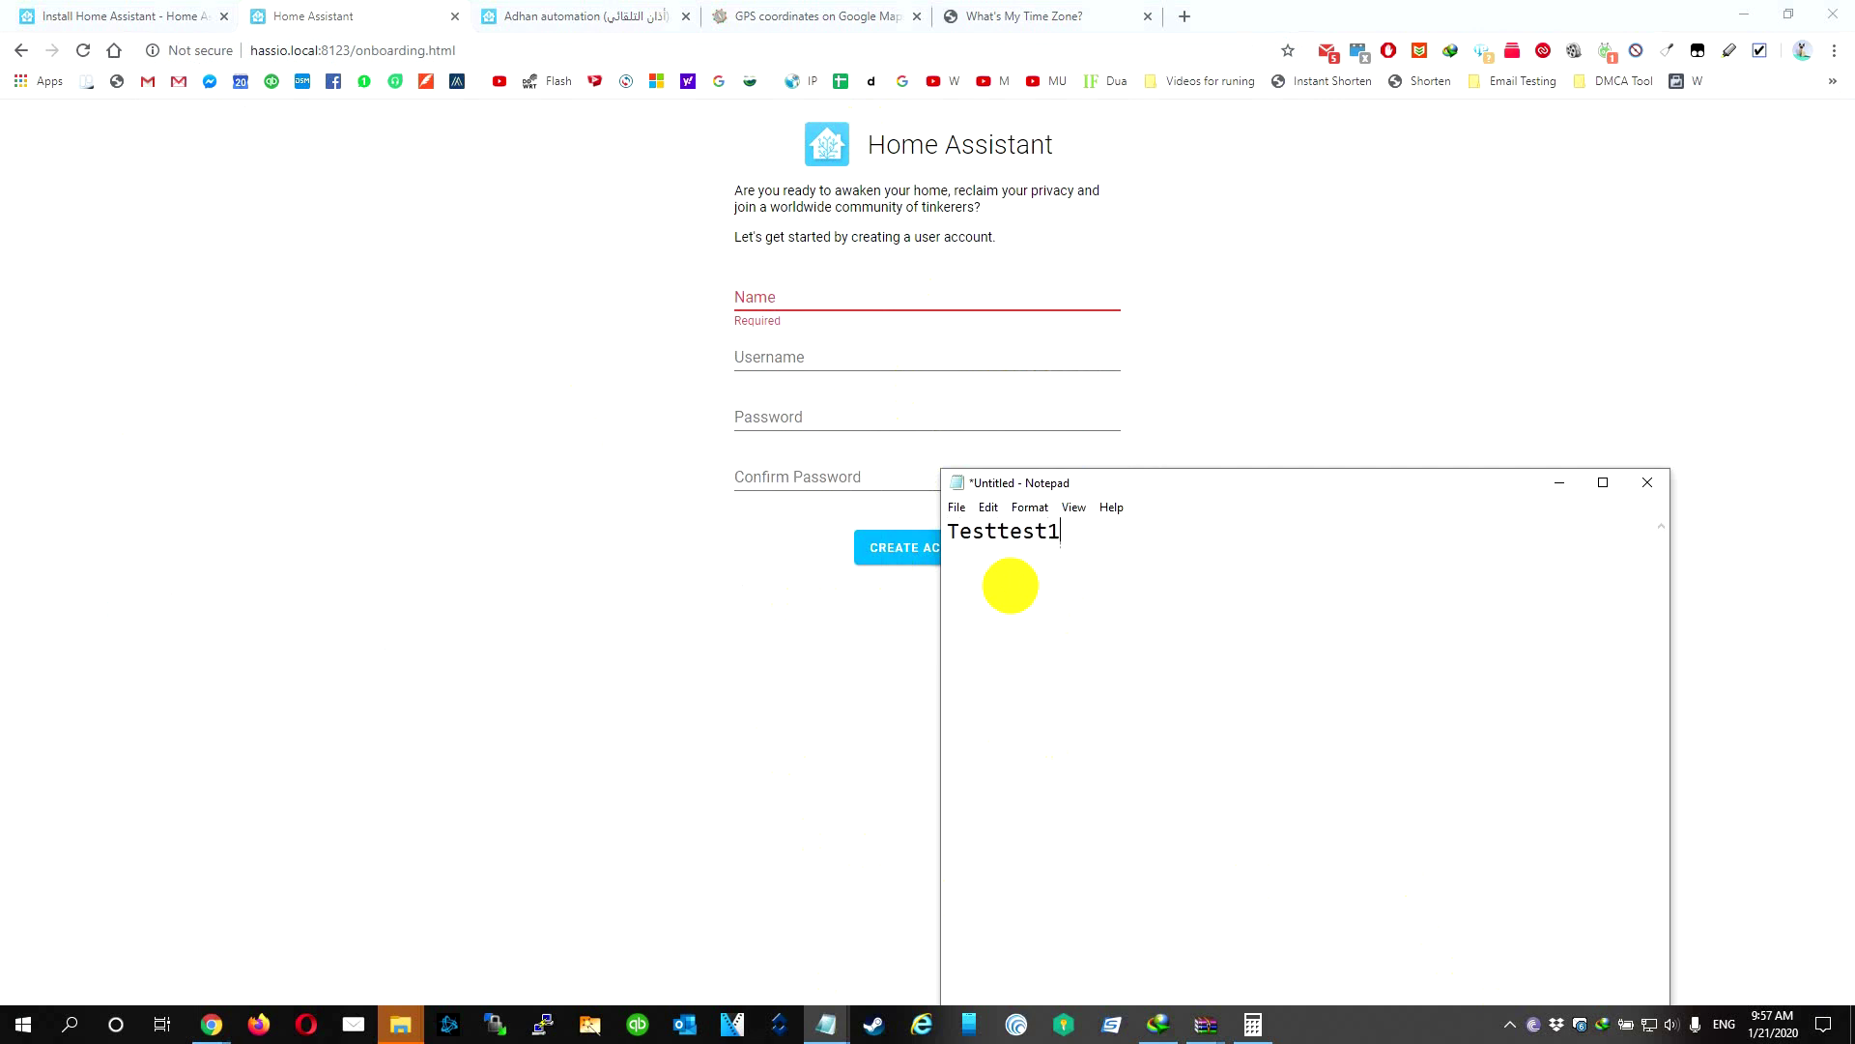
pyautogui.hotkey('ctrl', 'a')
pyautogui.hotkey('ctrl', 'c')
pyautogui.click(877, 296)
pyautogui.hotkey('ctrl', 'v')
pyautogui.click(869, 360)
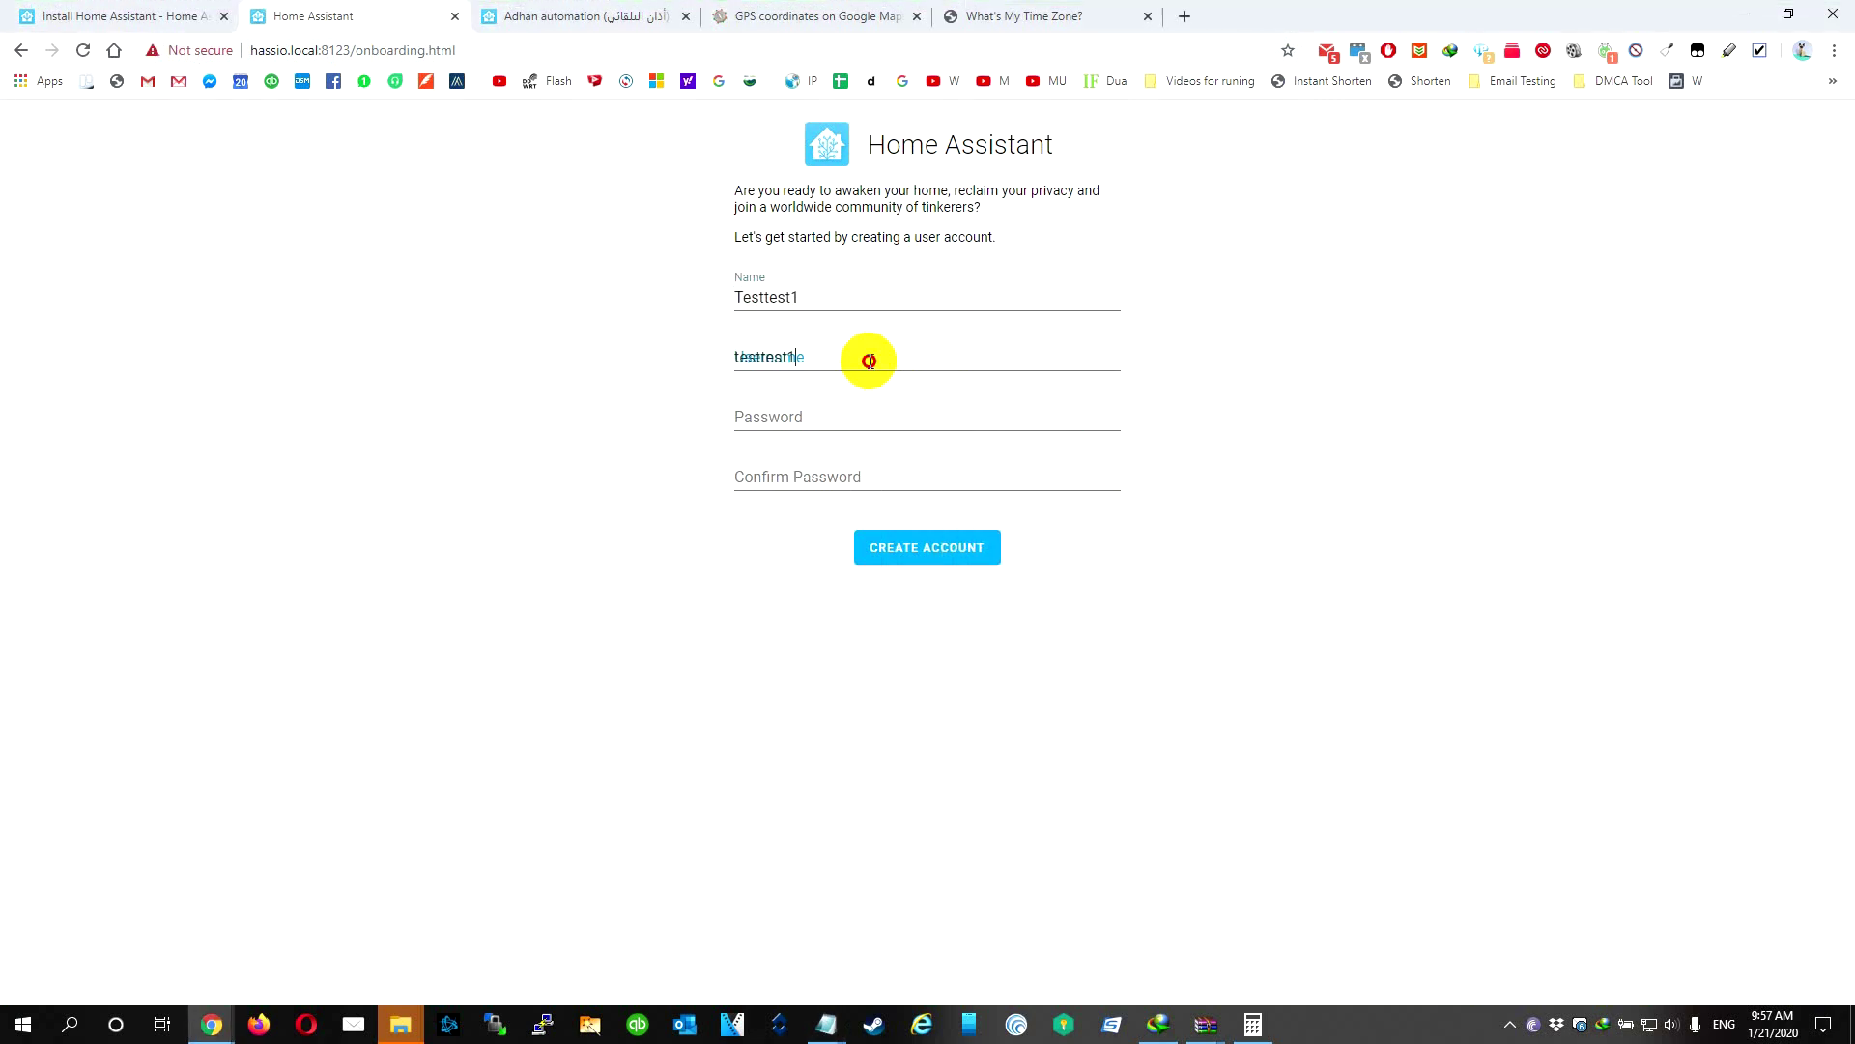
pyautogui.hotkey('ctrl', 'v')
pyautogui.click(832, 471)
pyautogui.hotkey('ctrl', 'v')
pyautogui.click(924, 549)
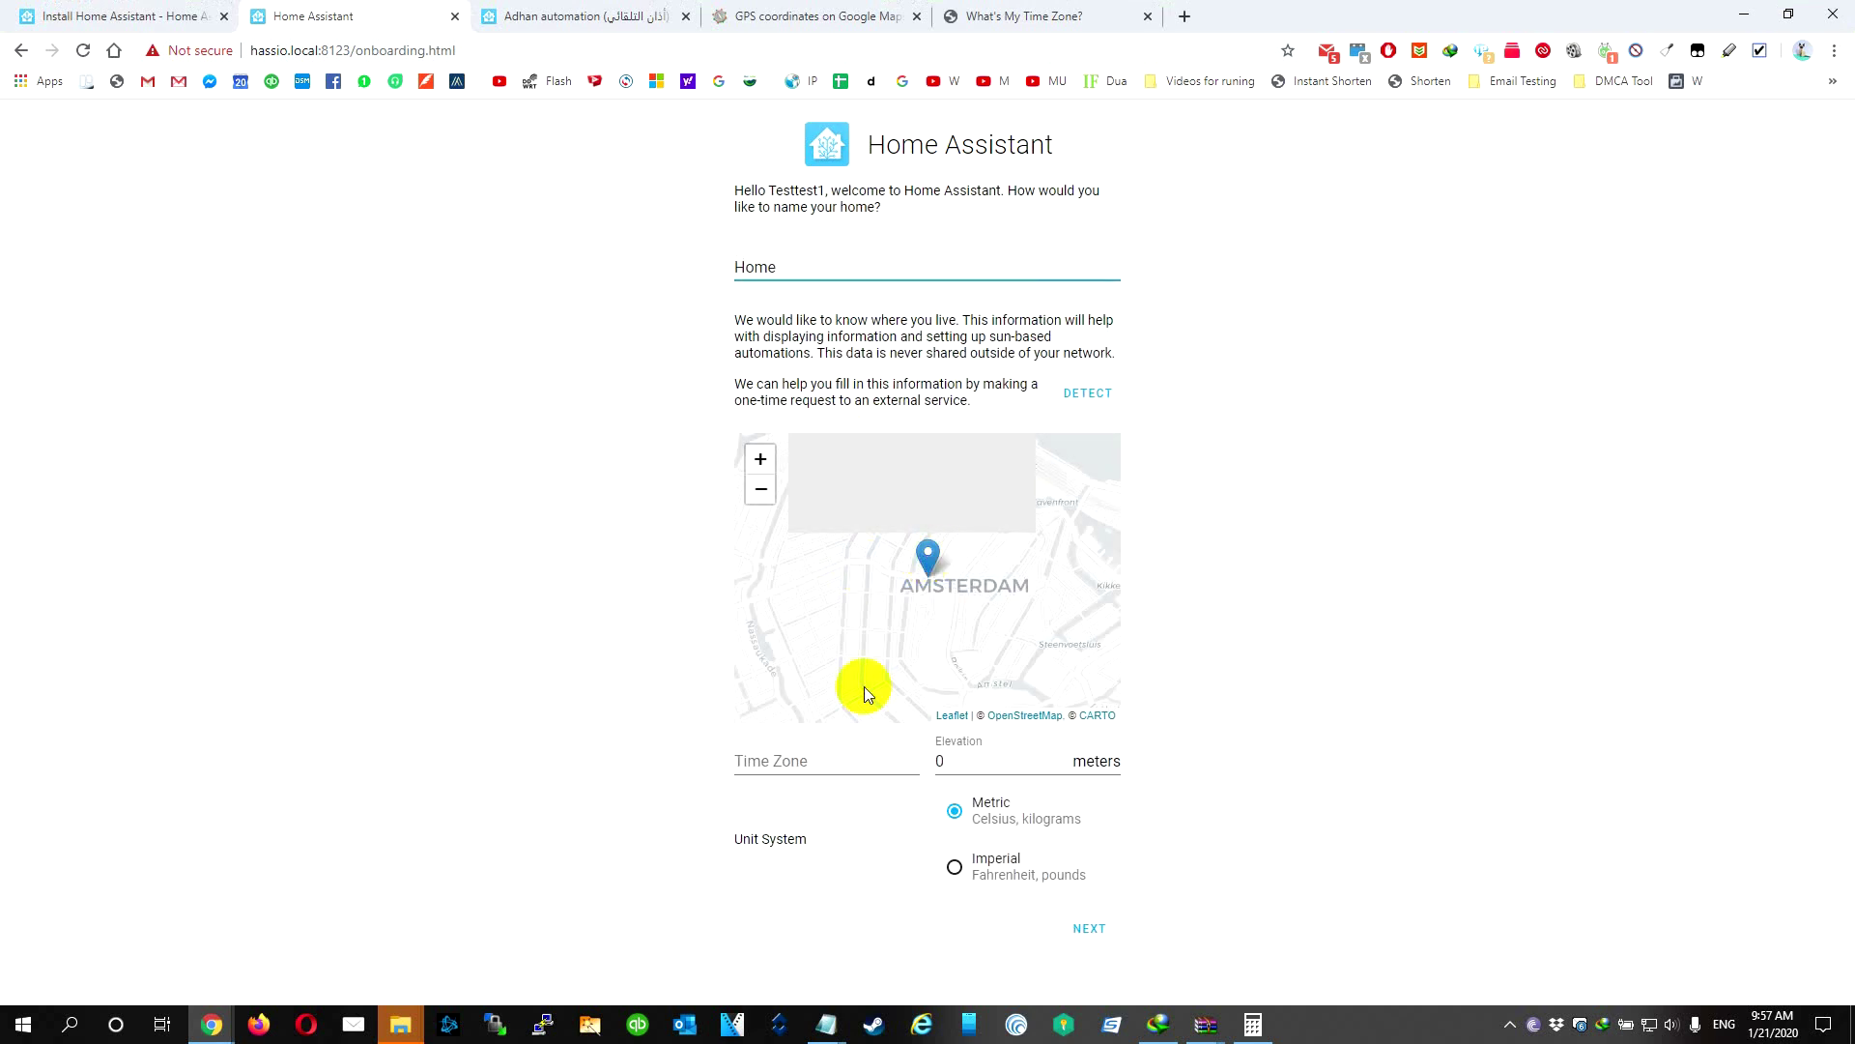
# Step: Set the home time zone to America/New_York and continue to integrations
pyautogui.click(837, 773)
pyautogui.write('new')
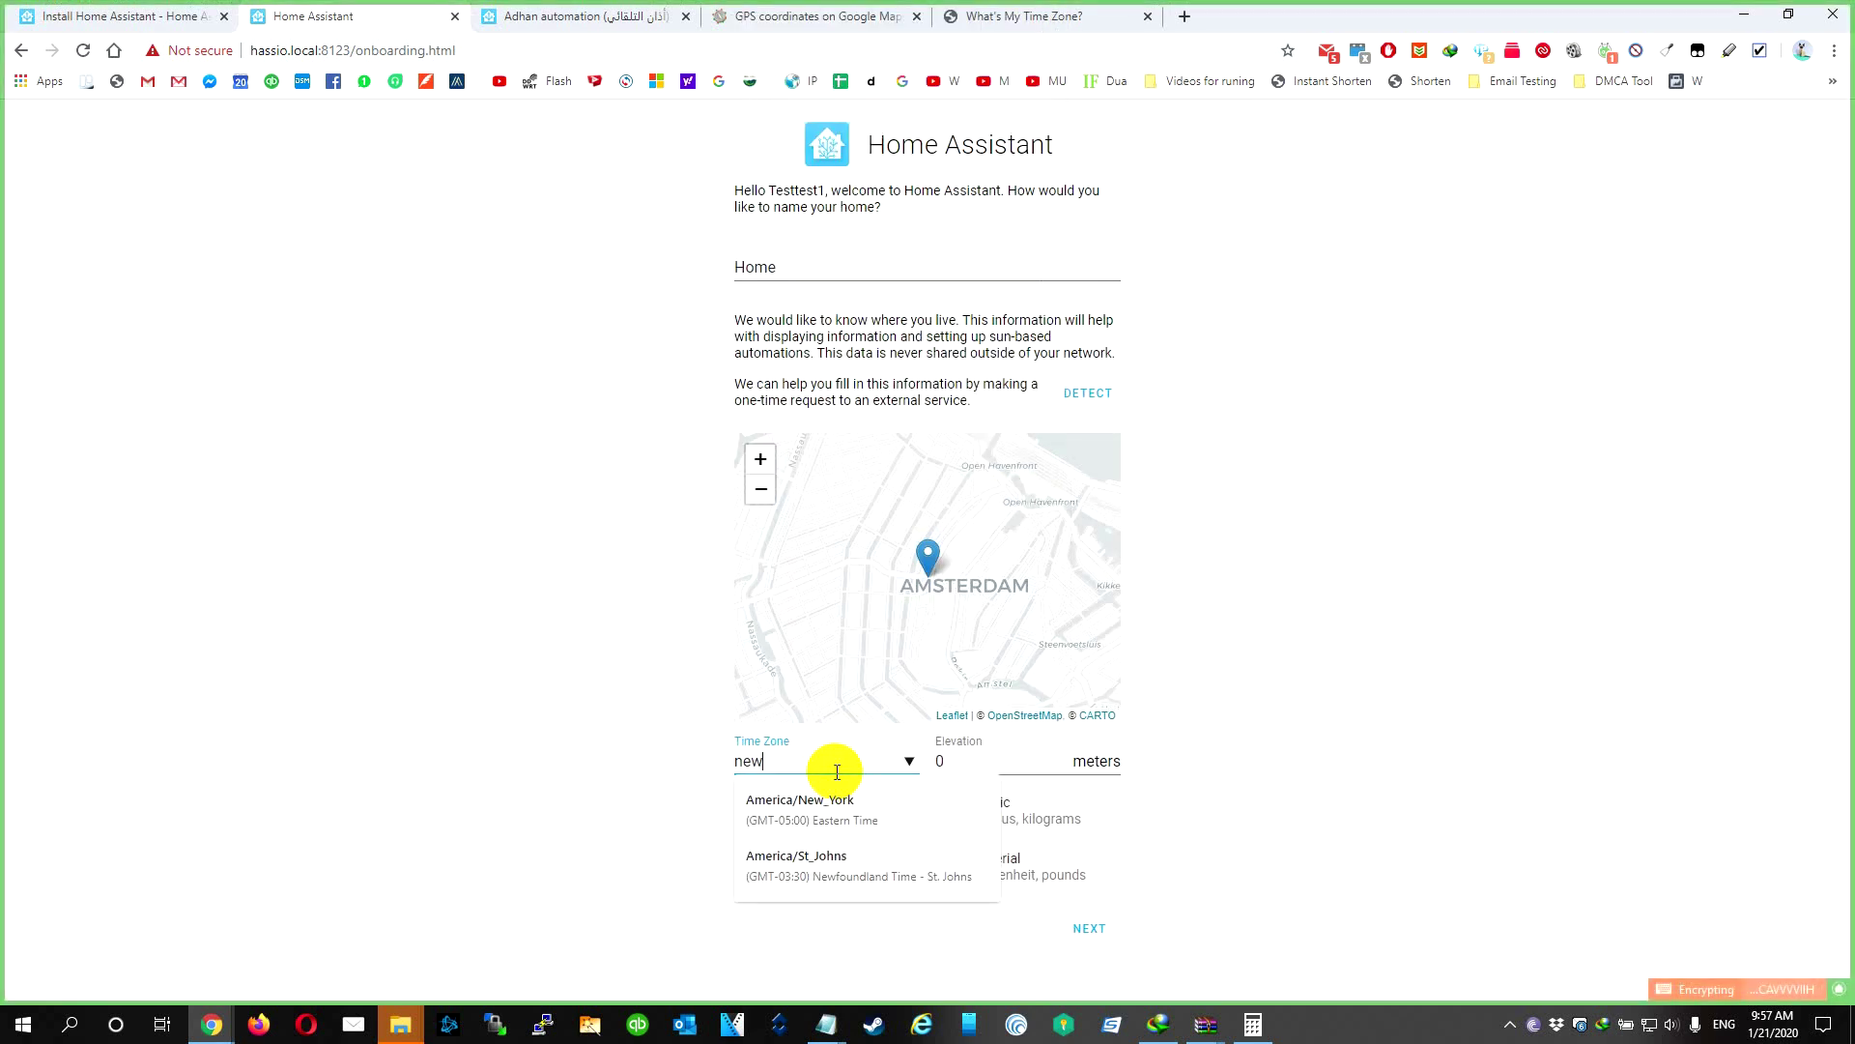
pyautogui.click(800, 796)
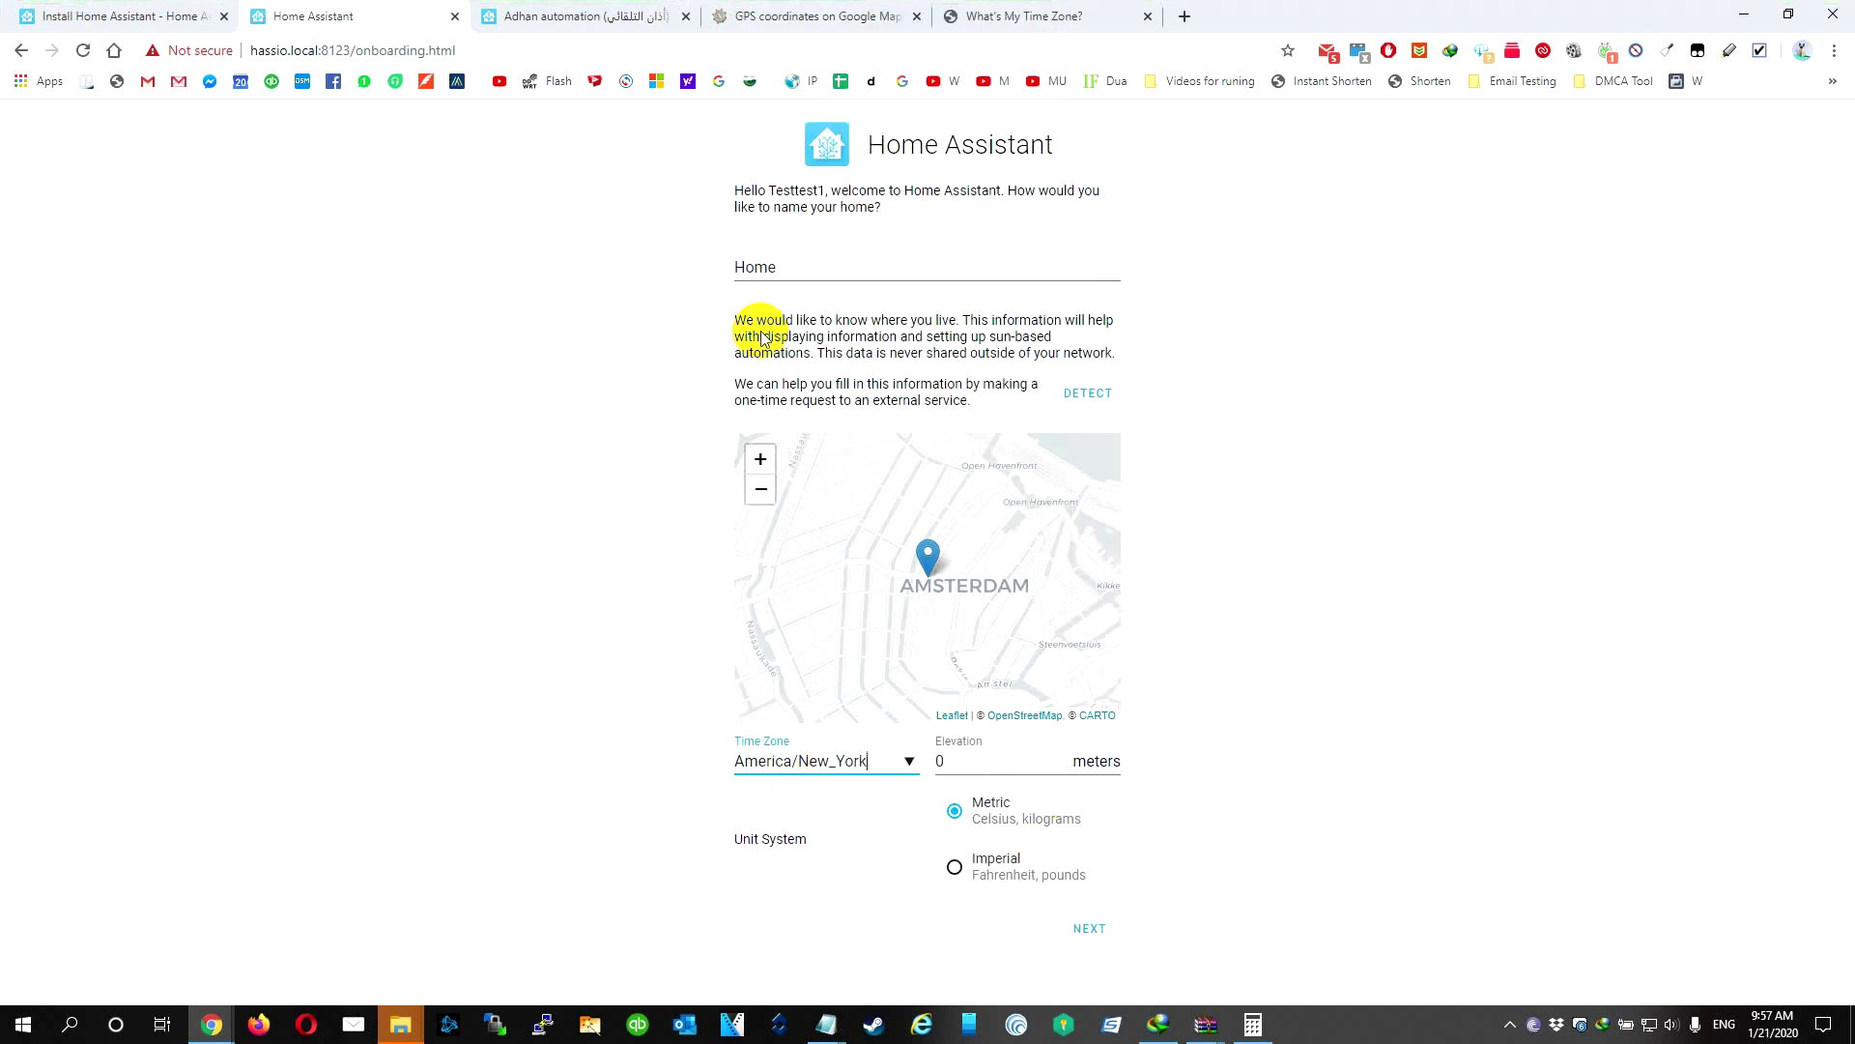
pyautogui.click(769, 271)
pyautogui.click(1089, 926)
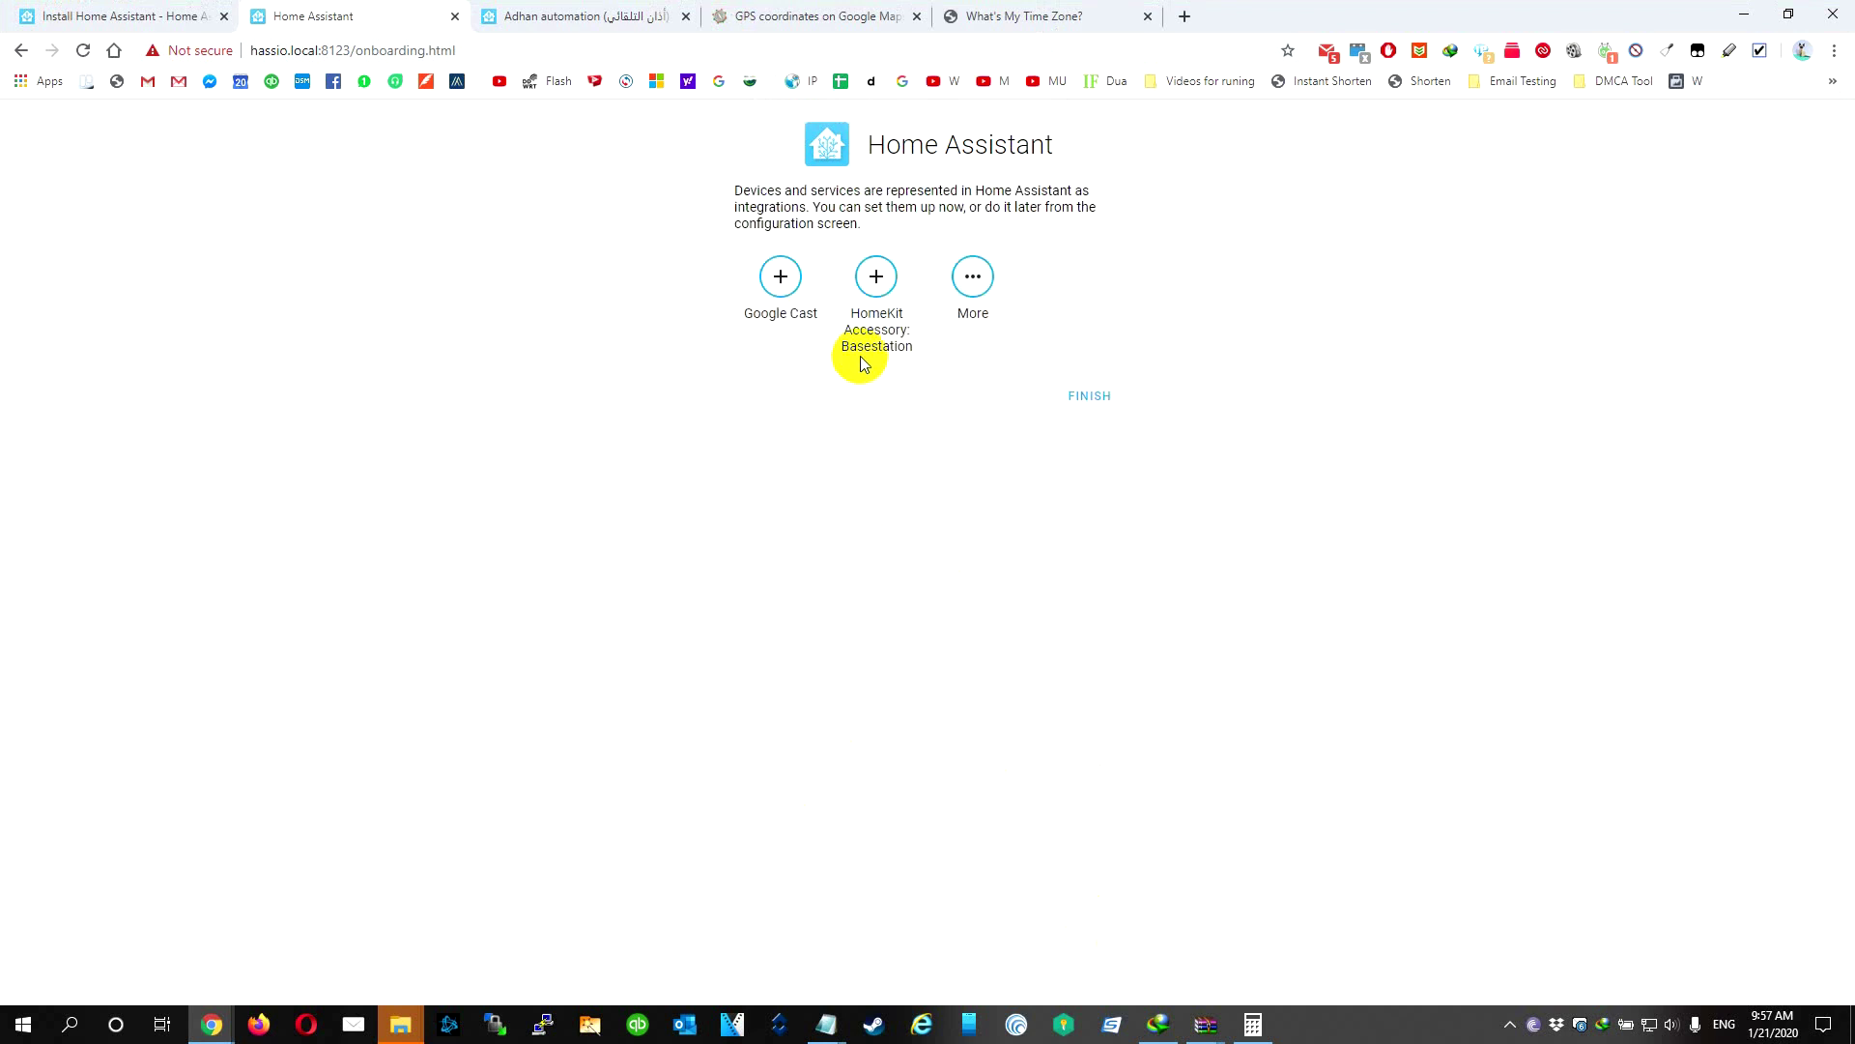
# Step: Add Google Cast, leaving the discovered TV Chromecast Ultra in No Area
pyautogui.click(781, 281)
pyautogui.click(1022, 599)
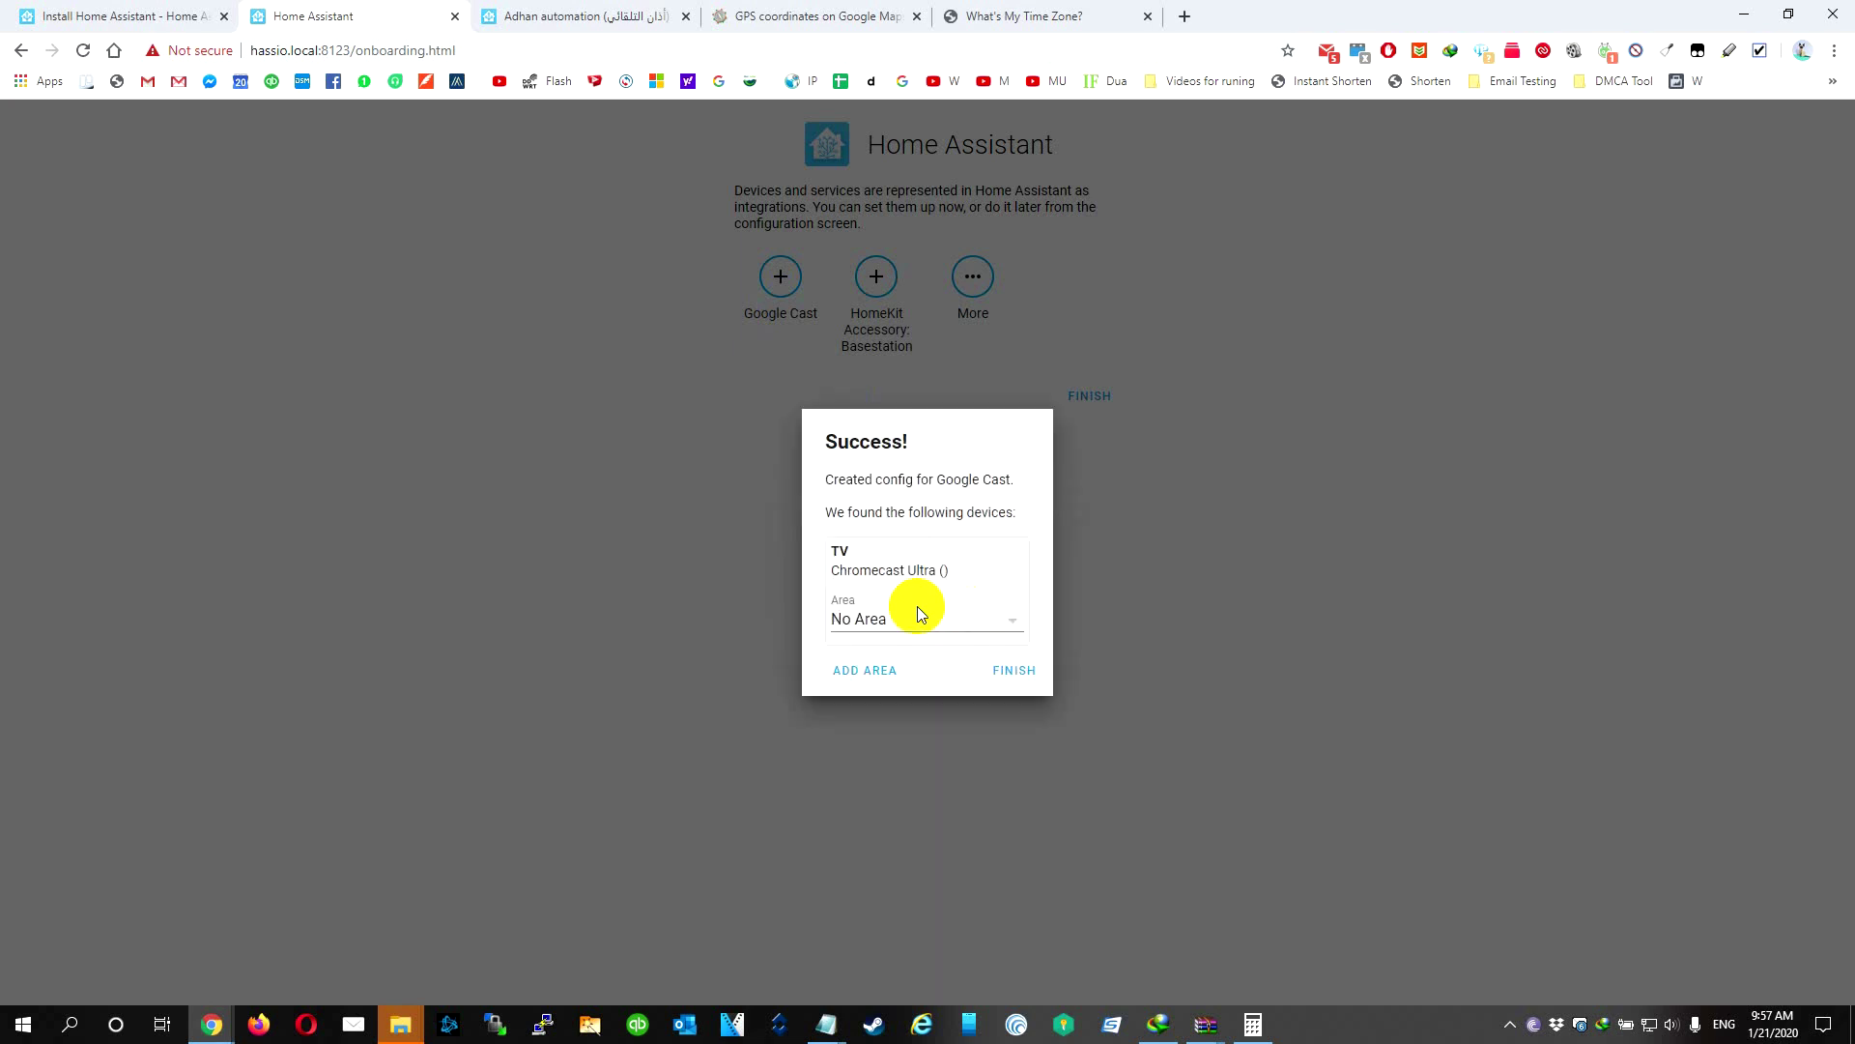
pyautogui.click(983, 617)
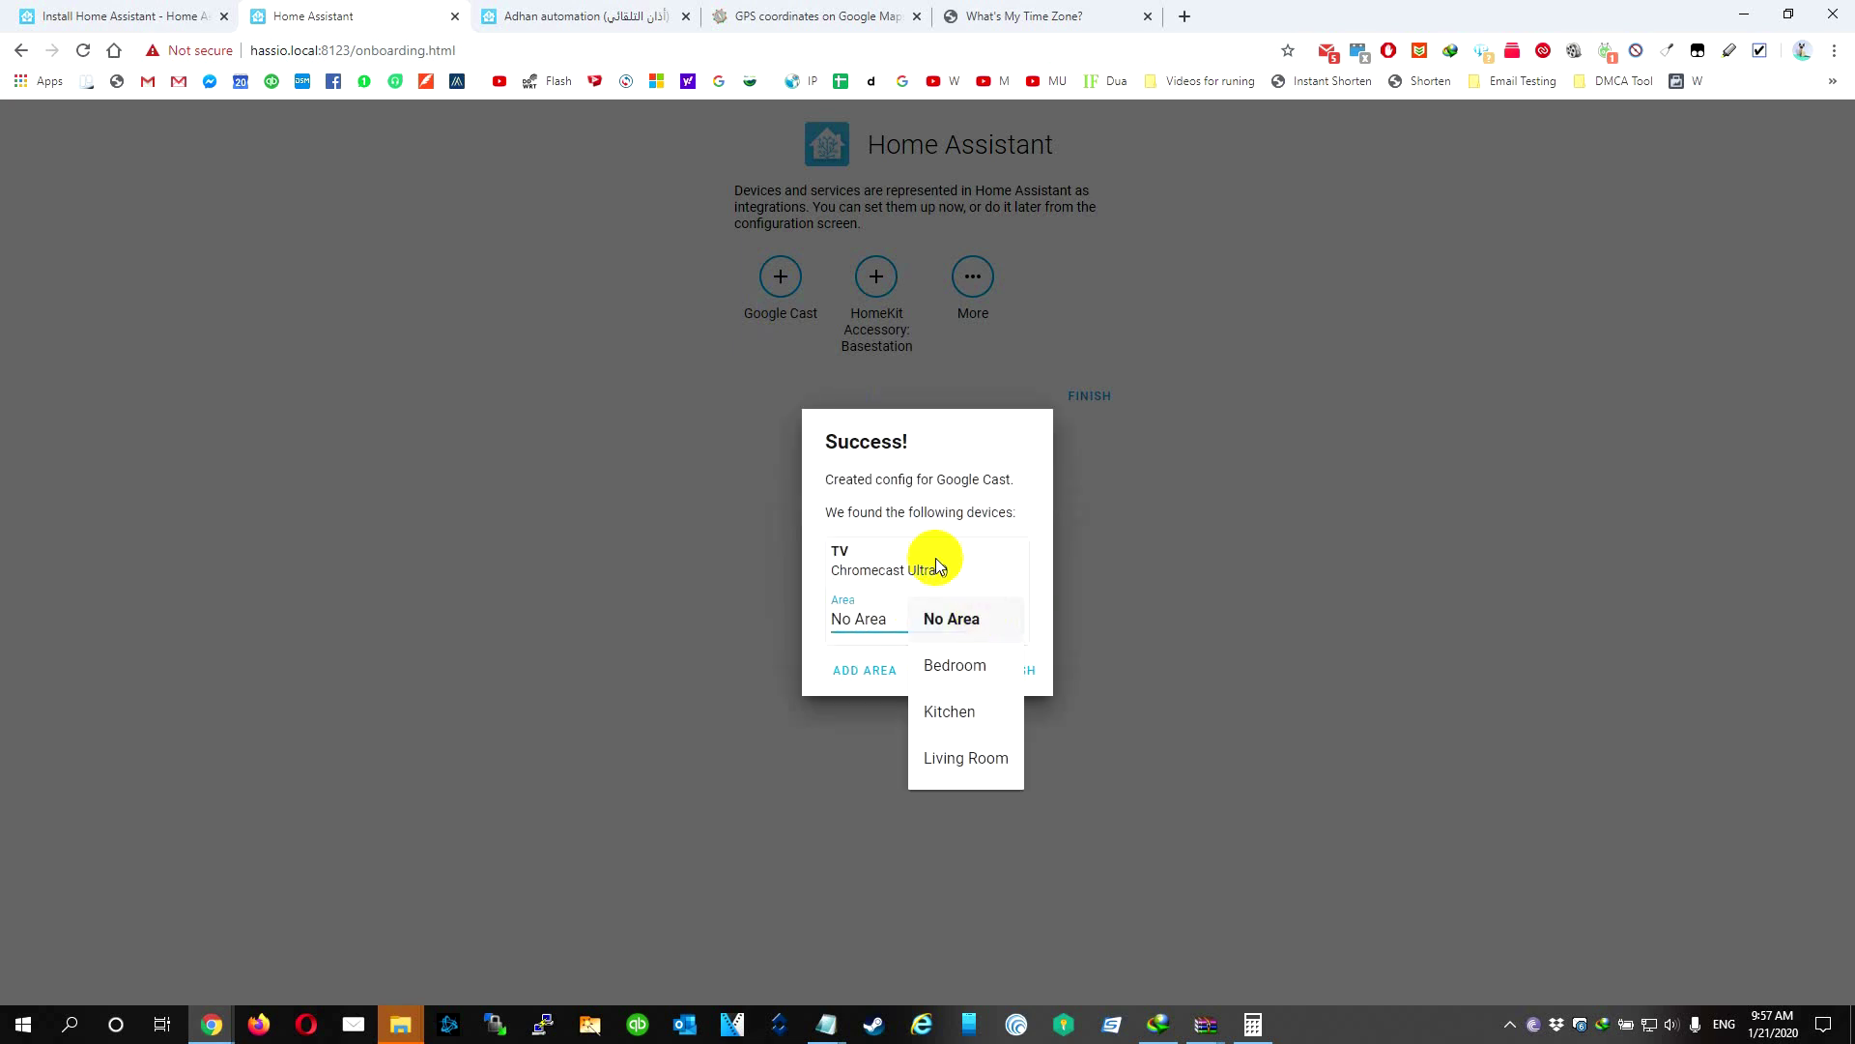
pyautogui.click(1071, 705)
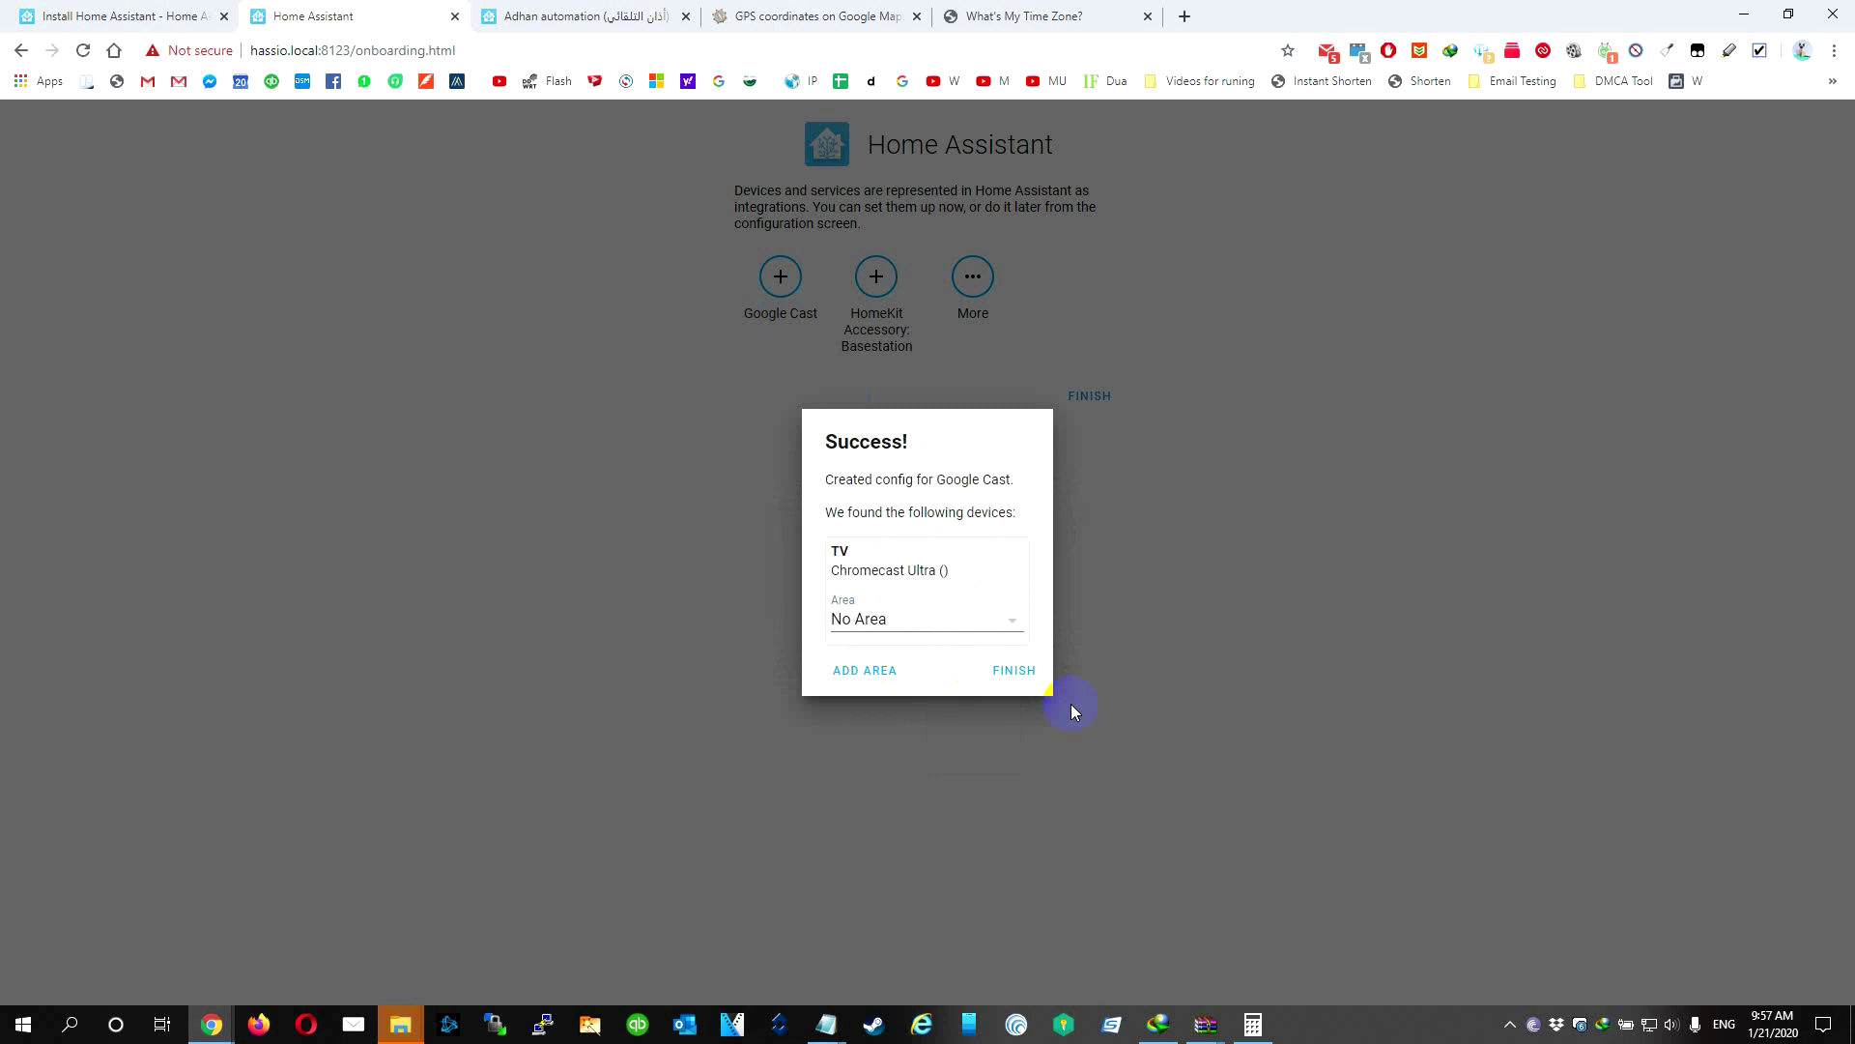
pyautogui.click(1032, 667)
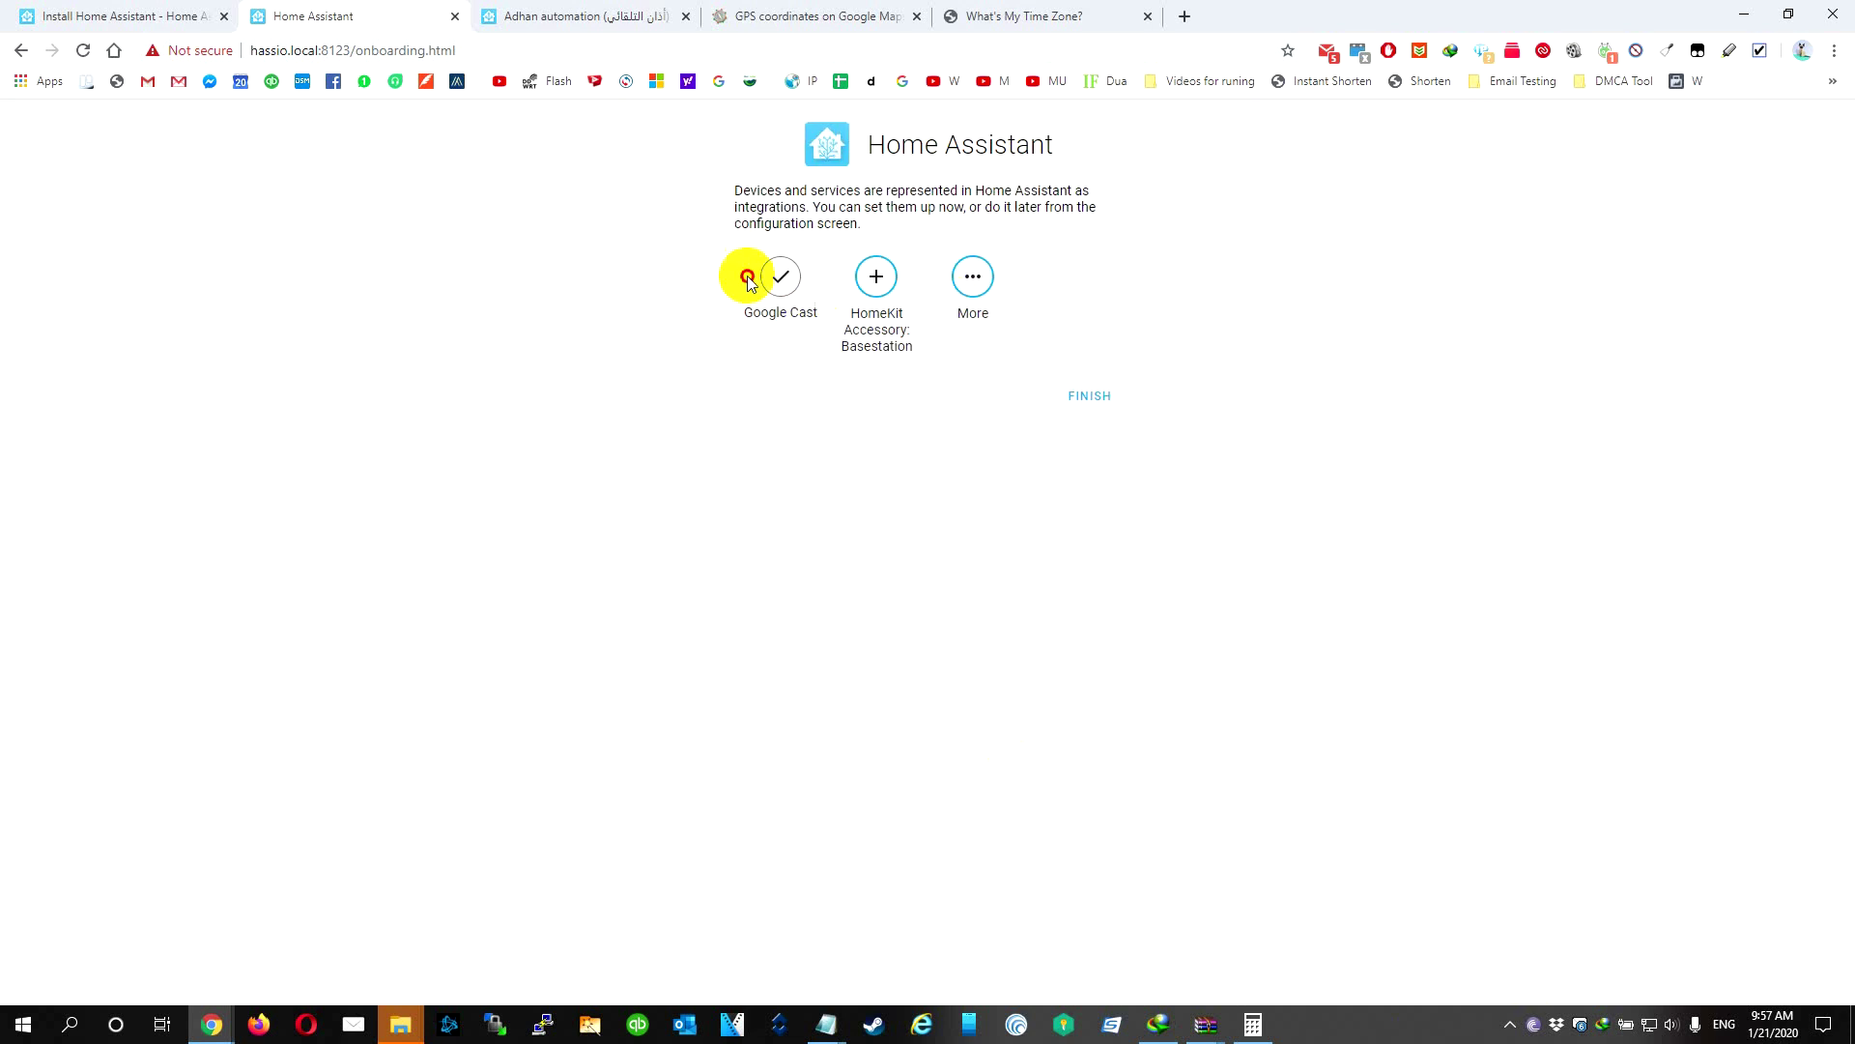
# Step: Finish onboarding and copy the Upstairs speaker's entity ID from its settings
pyautogui.click(1089, 395)
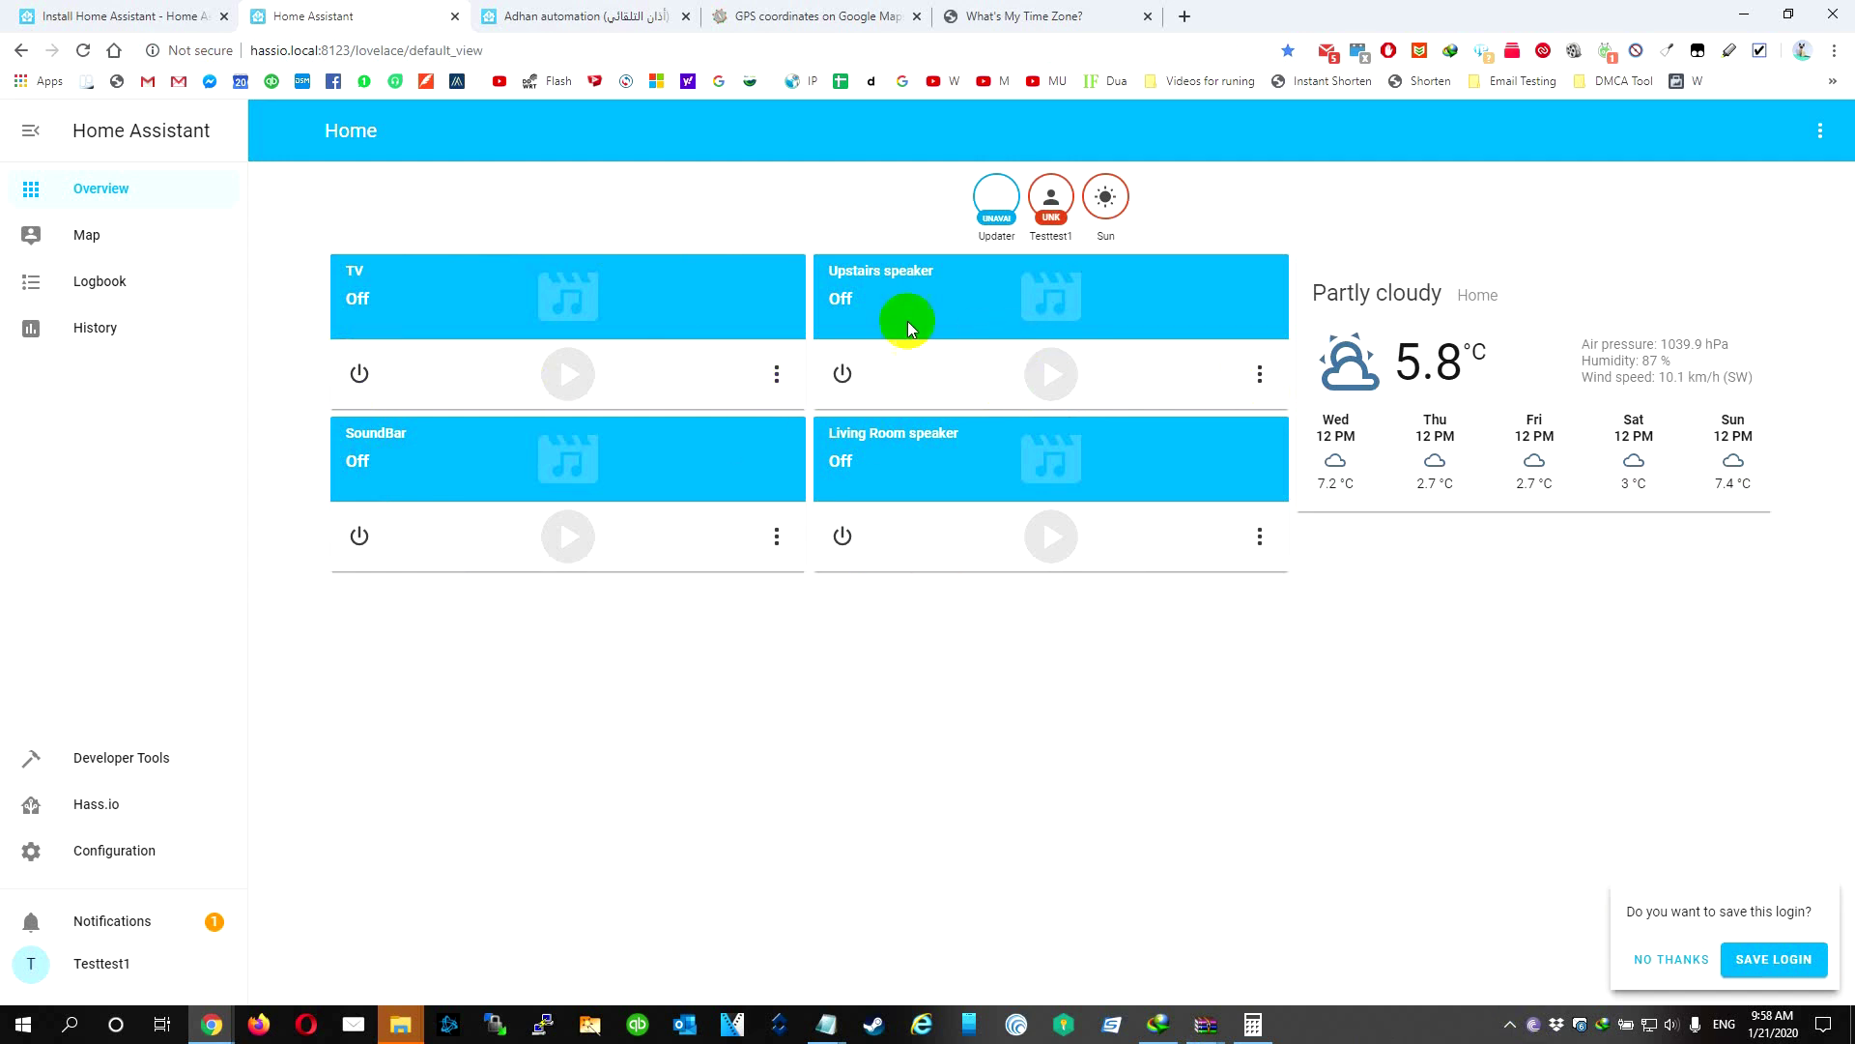
pyautogui.click(1257, 373)
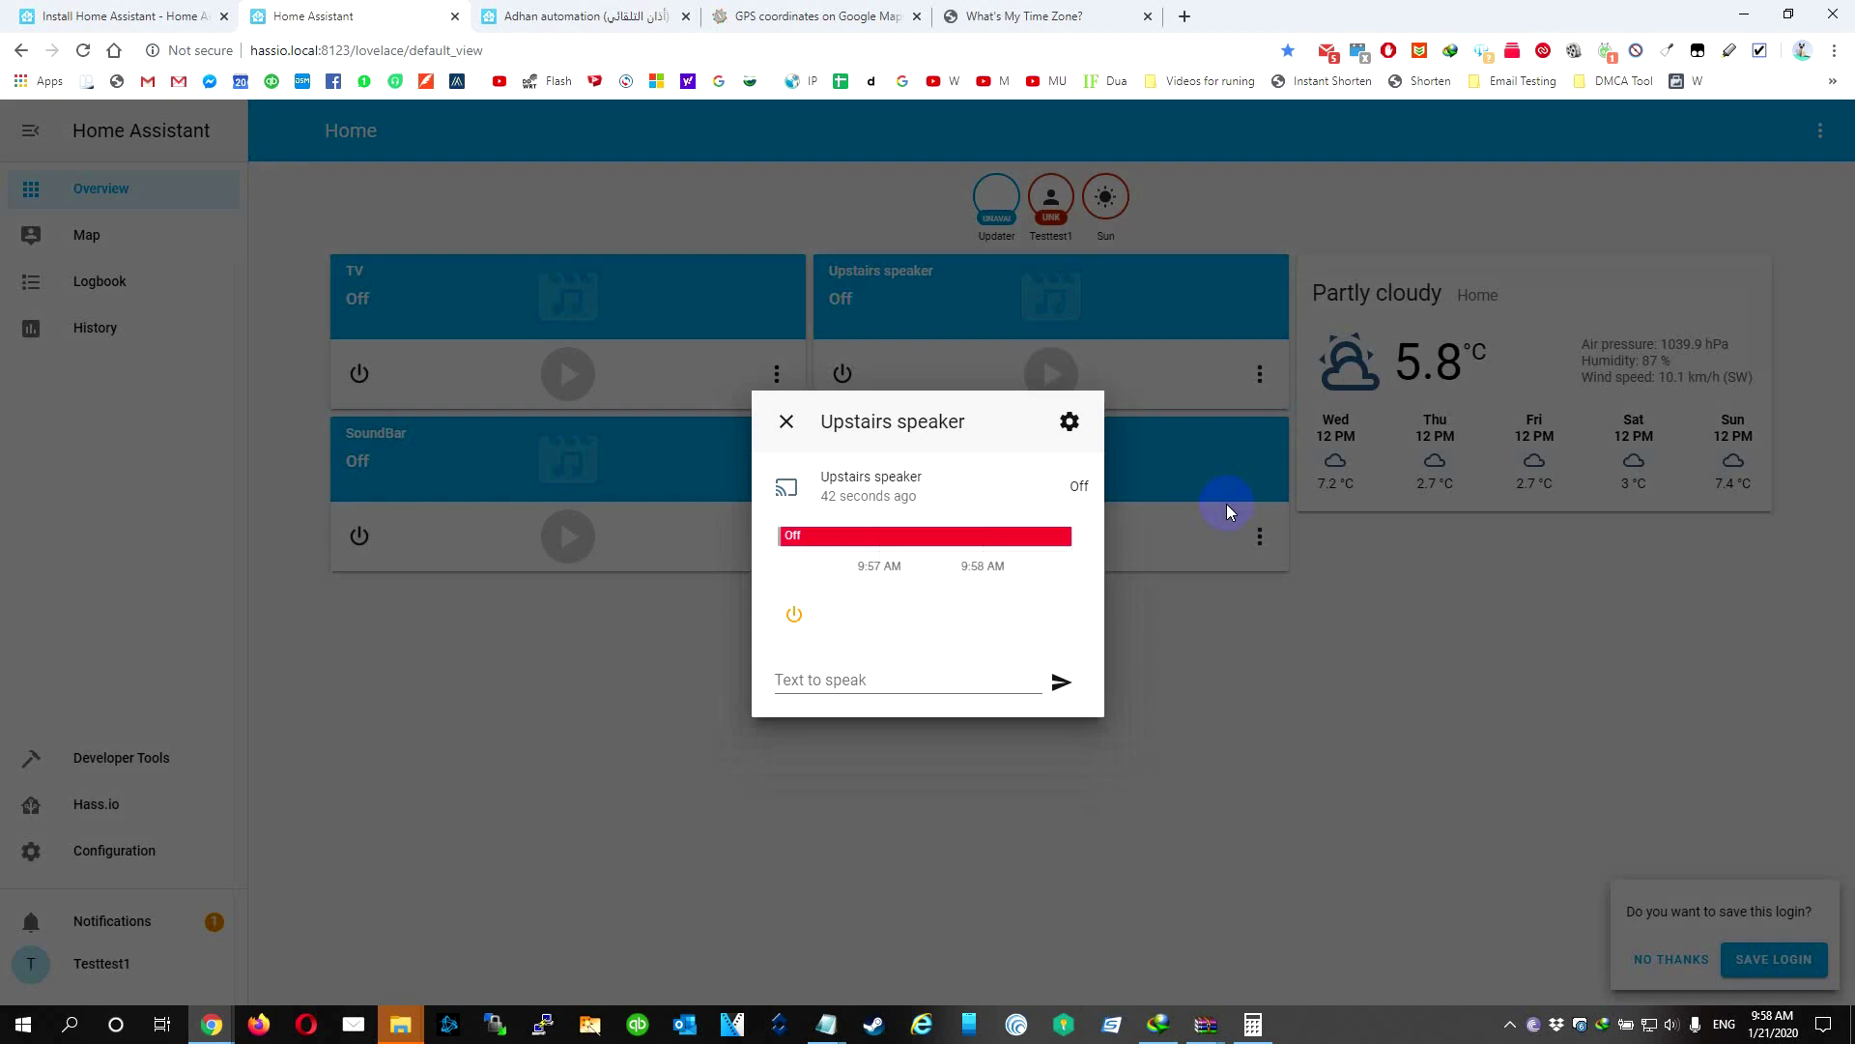
pyautogui.click(1069, 424)
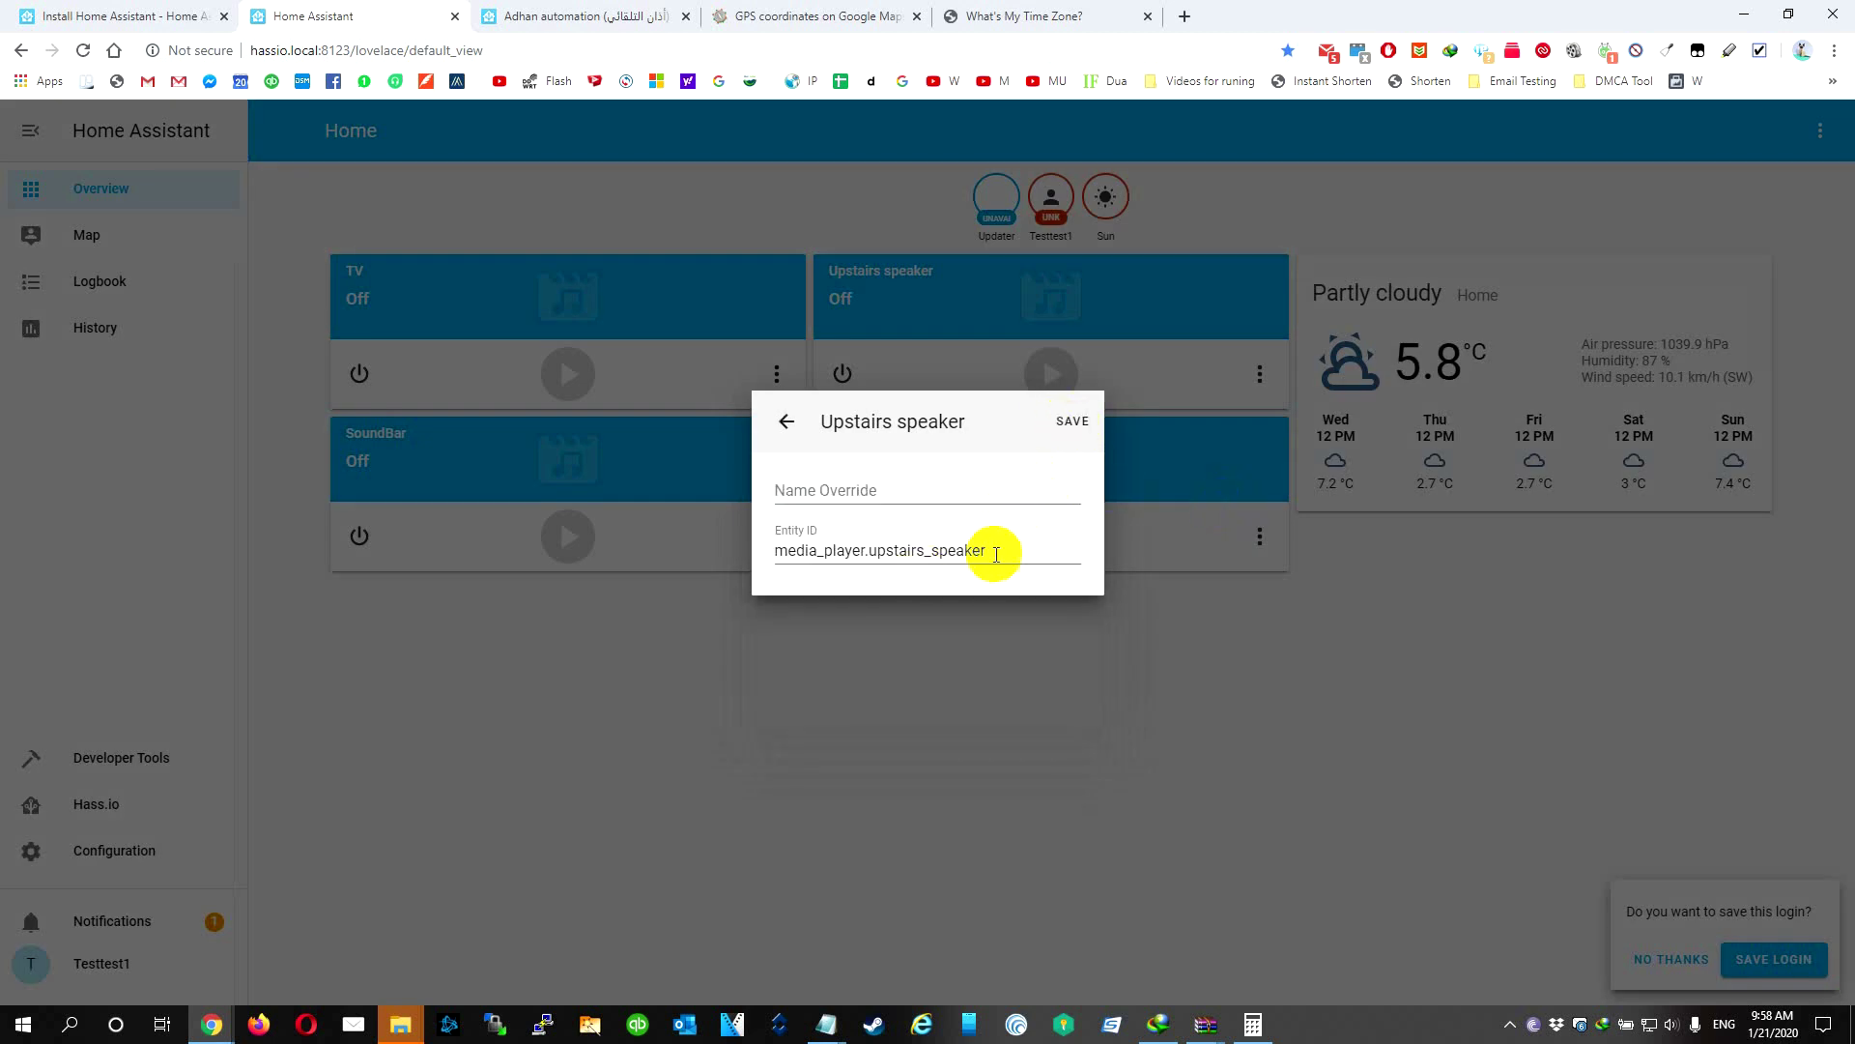
pyautogui.moveTo(994, 550); pyautogui.dragTo(755, 548)
pyautogui.hotkey('ctrl', 'c')
pyautogui.click(1071, 422)
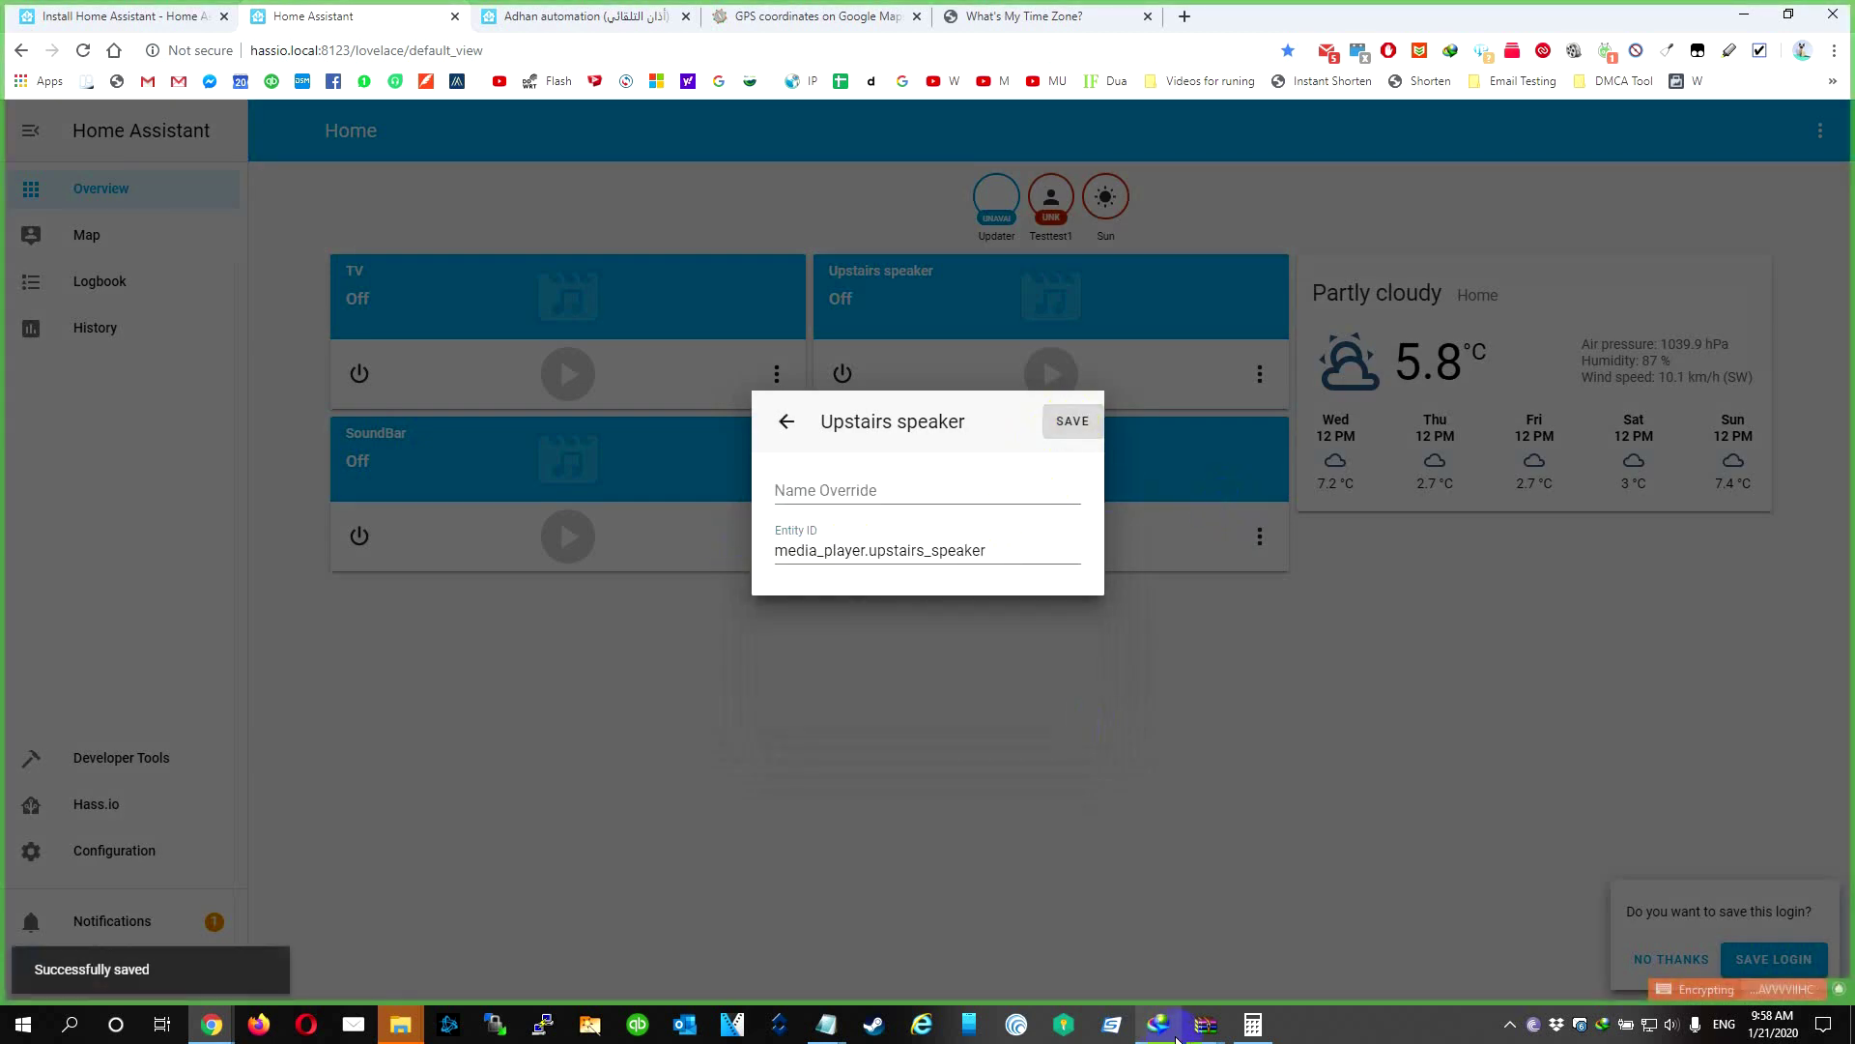
pyautogui.click(786, 421)
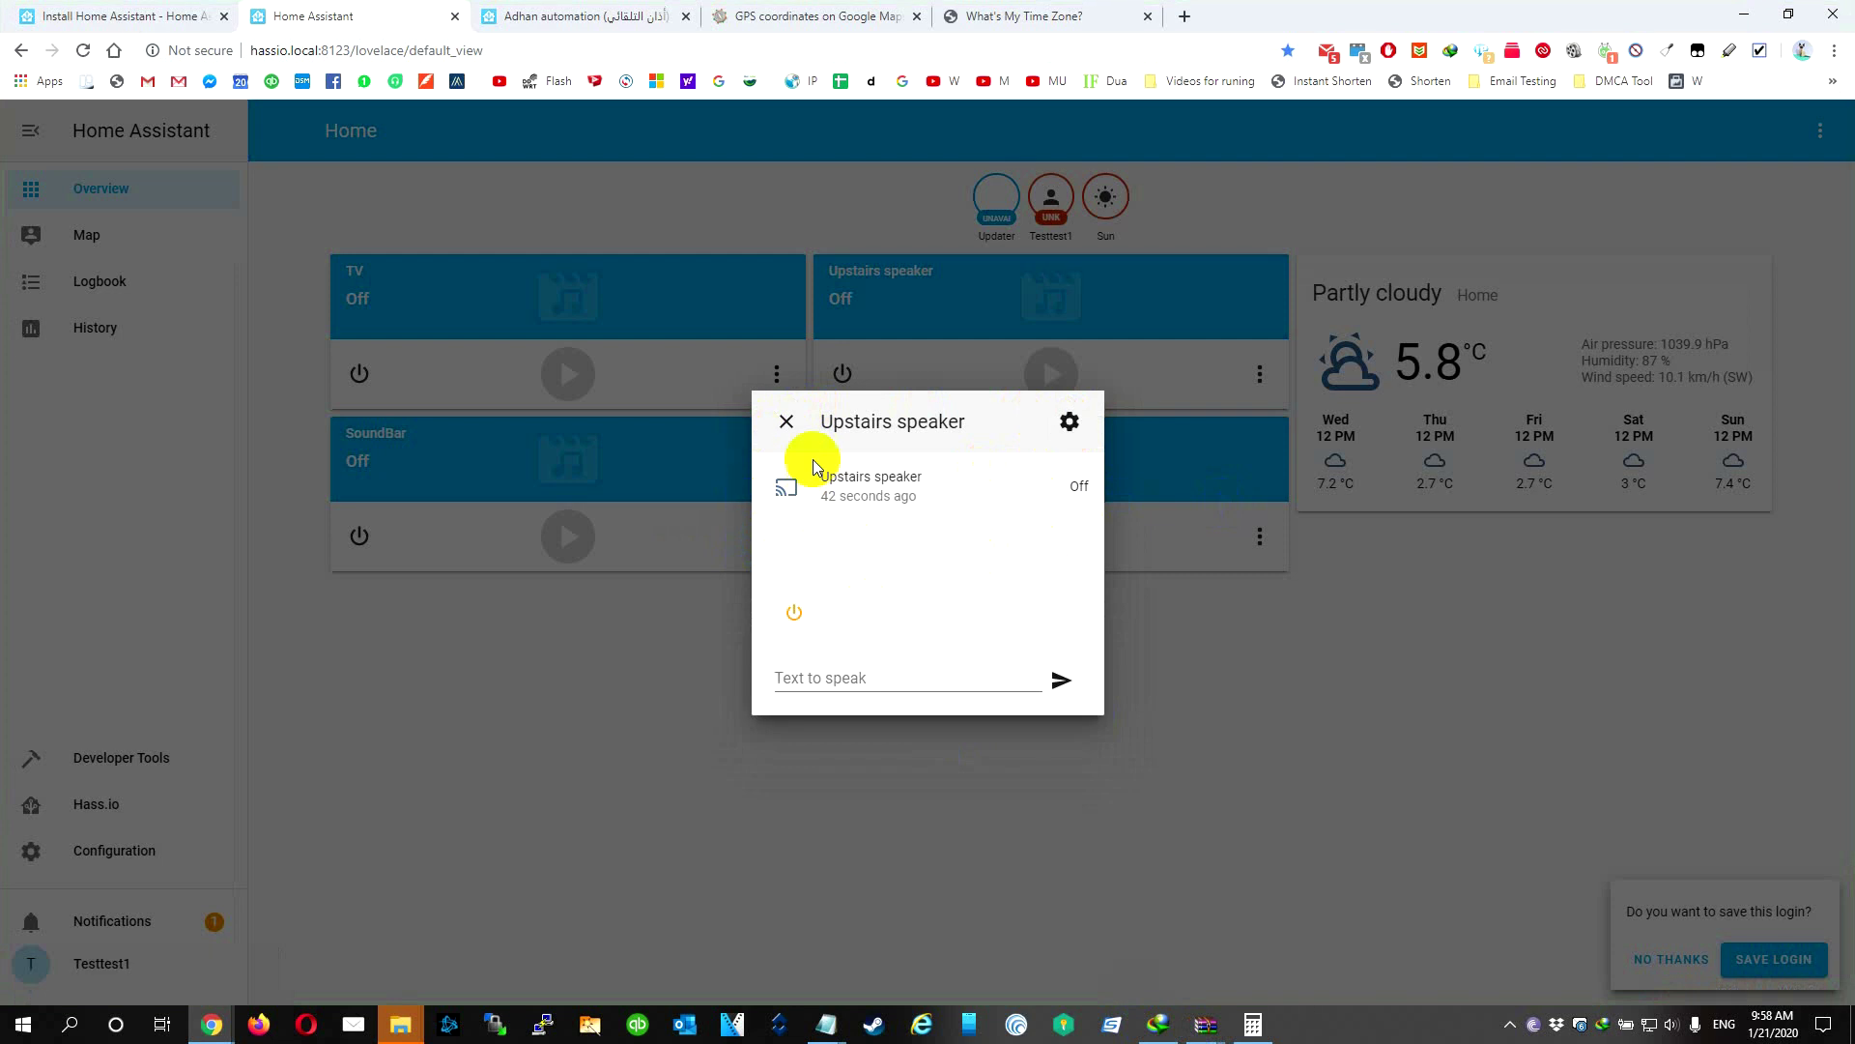
pyautogui.click(781, 421)
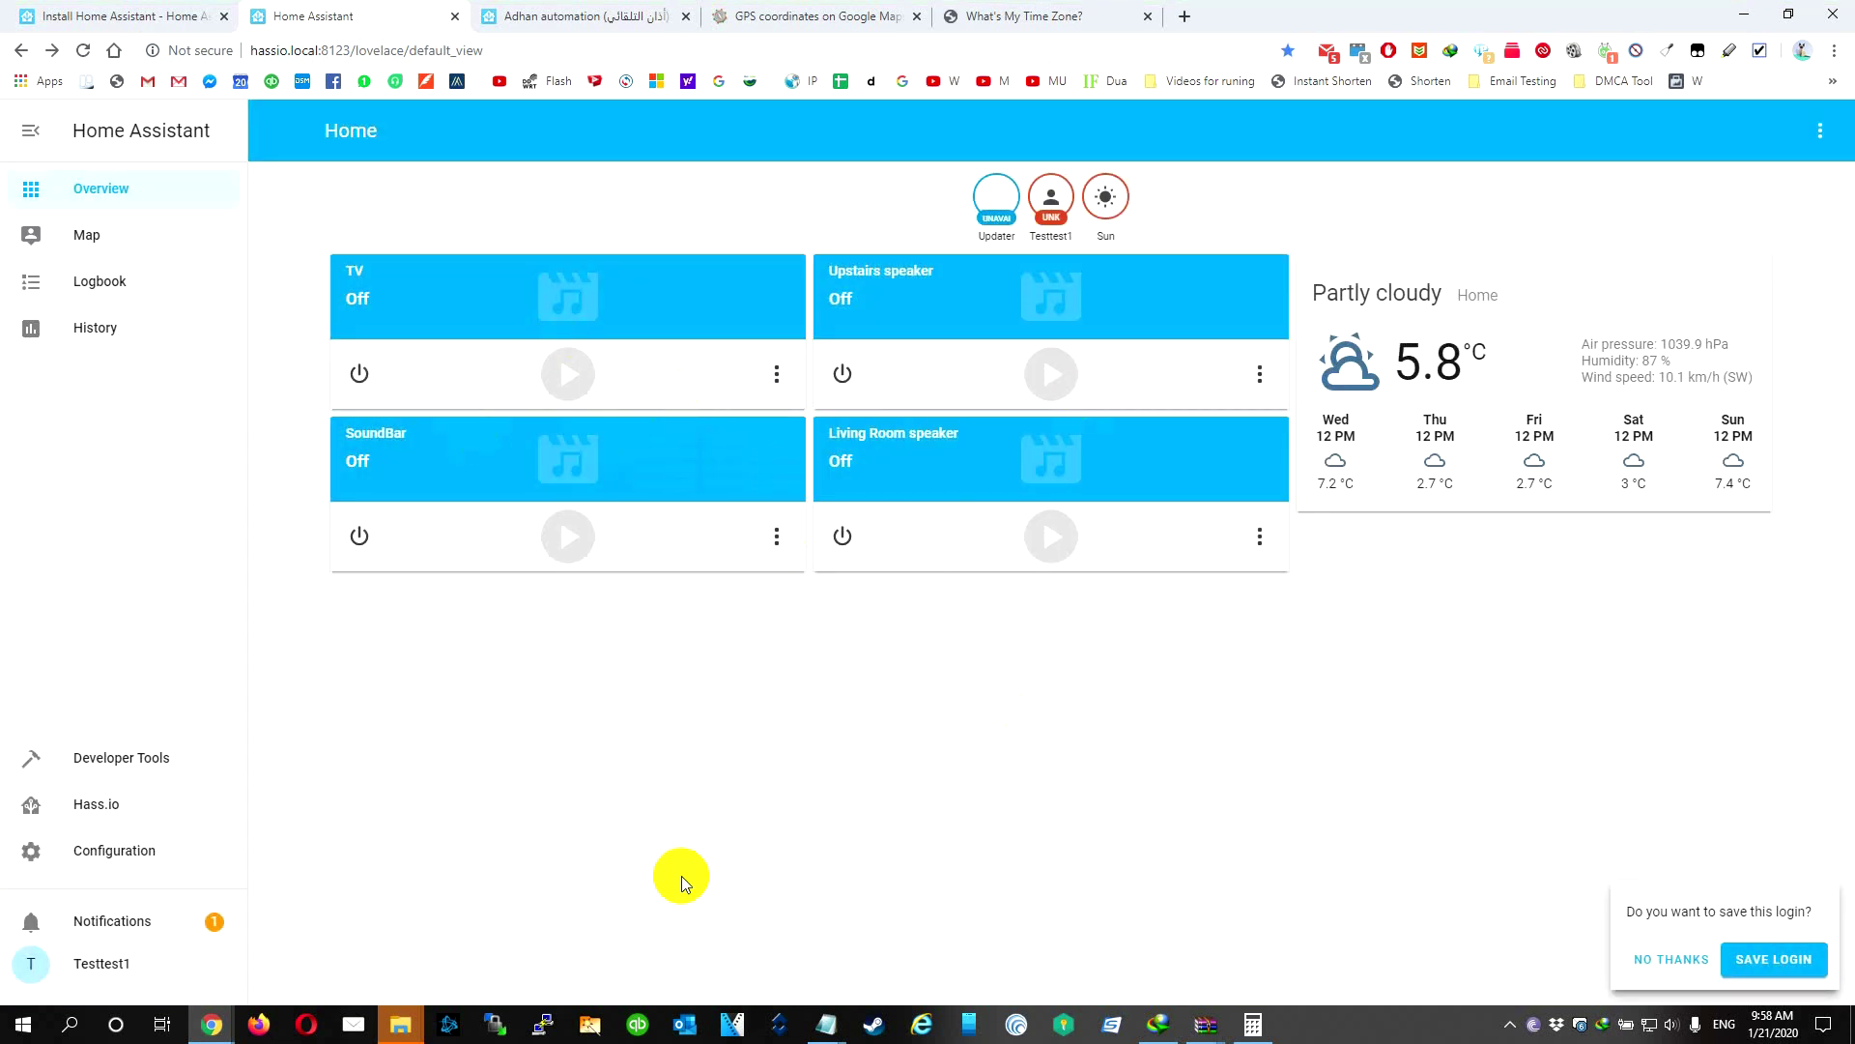
# Step: Paste media_player.upstairs_speaker on a new Notepad line and go to Hass.io
pyautogui.moveTo(824, 1014)
pyautogui.click(928, 918)
pyautogui.click(1137, 618)
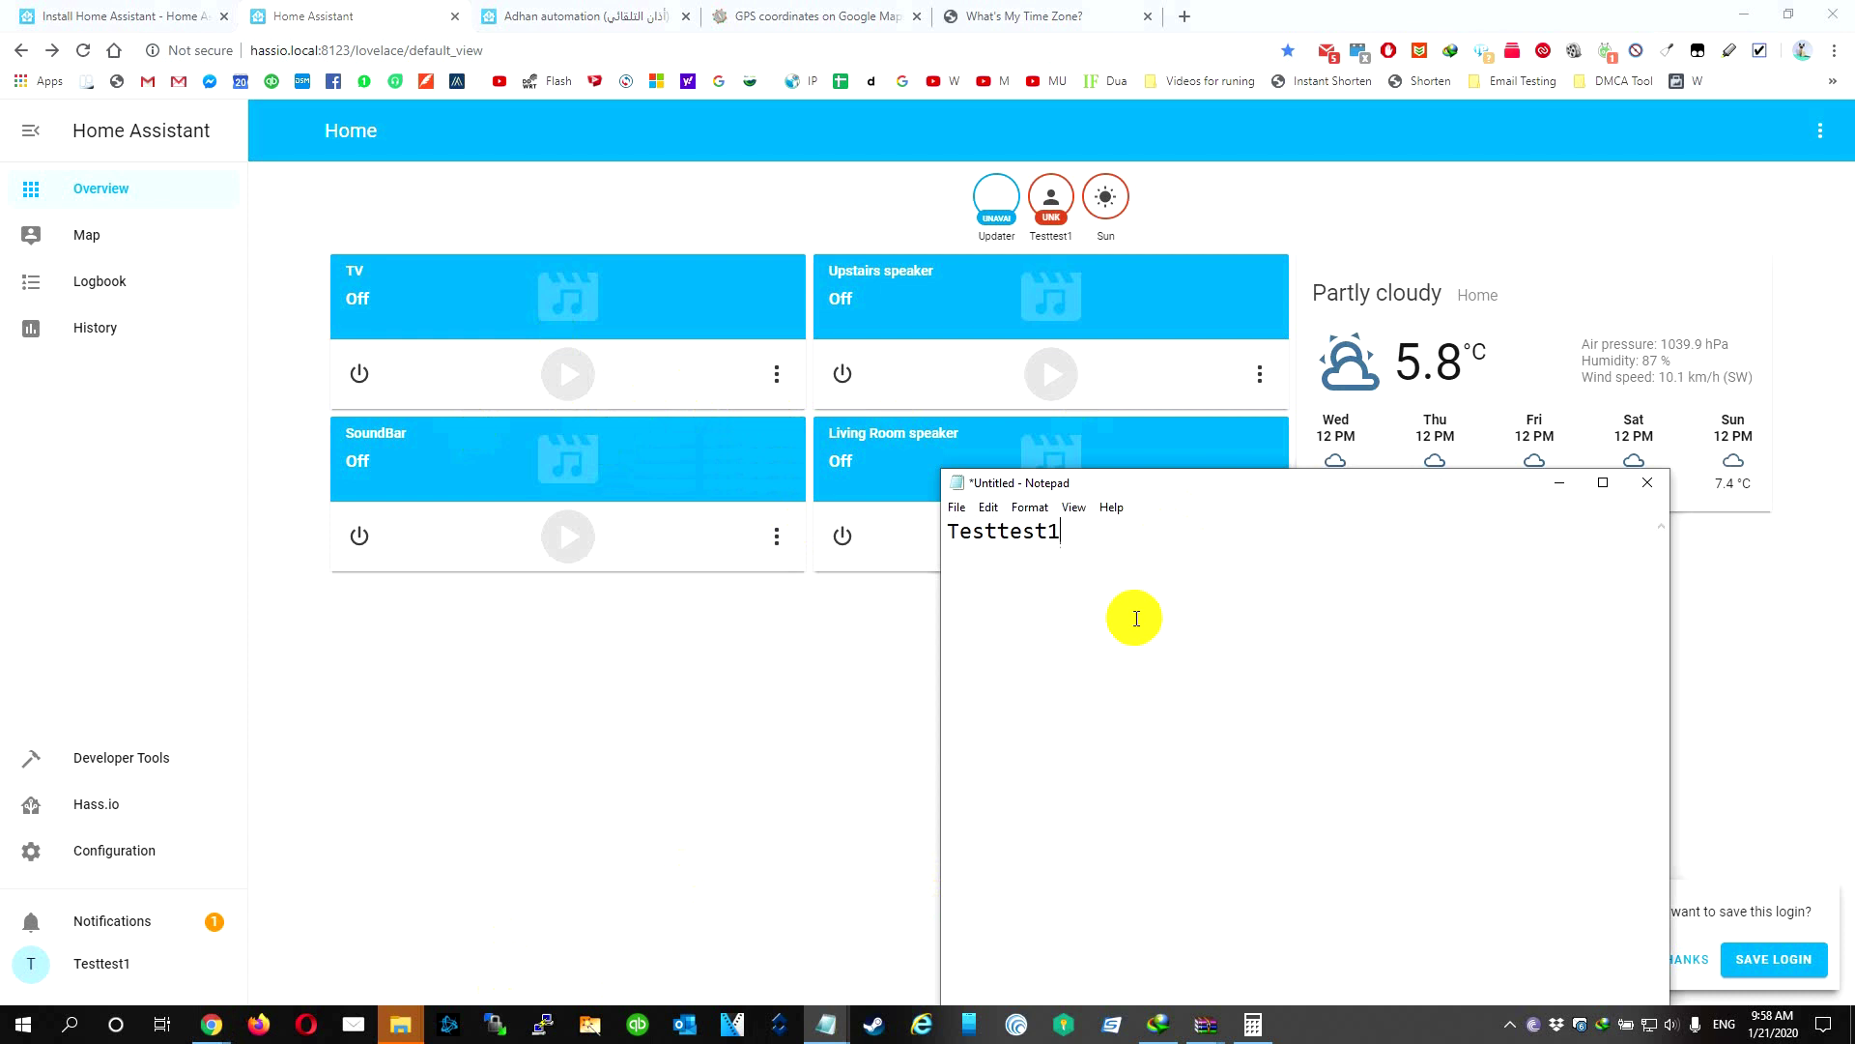
pyautogui.press('Return')
pyautogui.hotkey('ctrl', 'v')
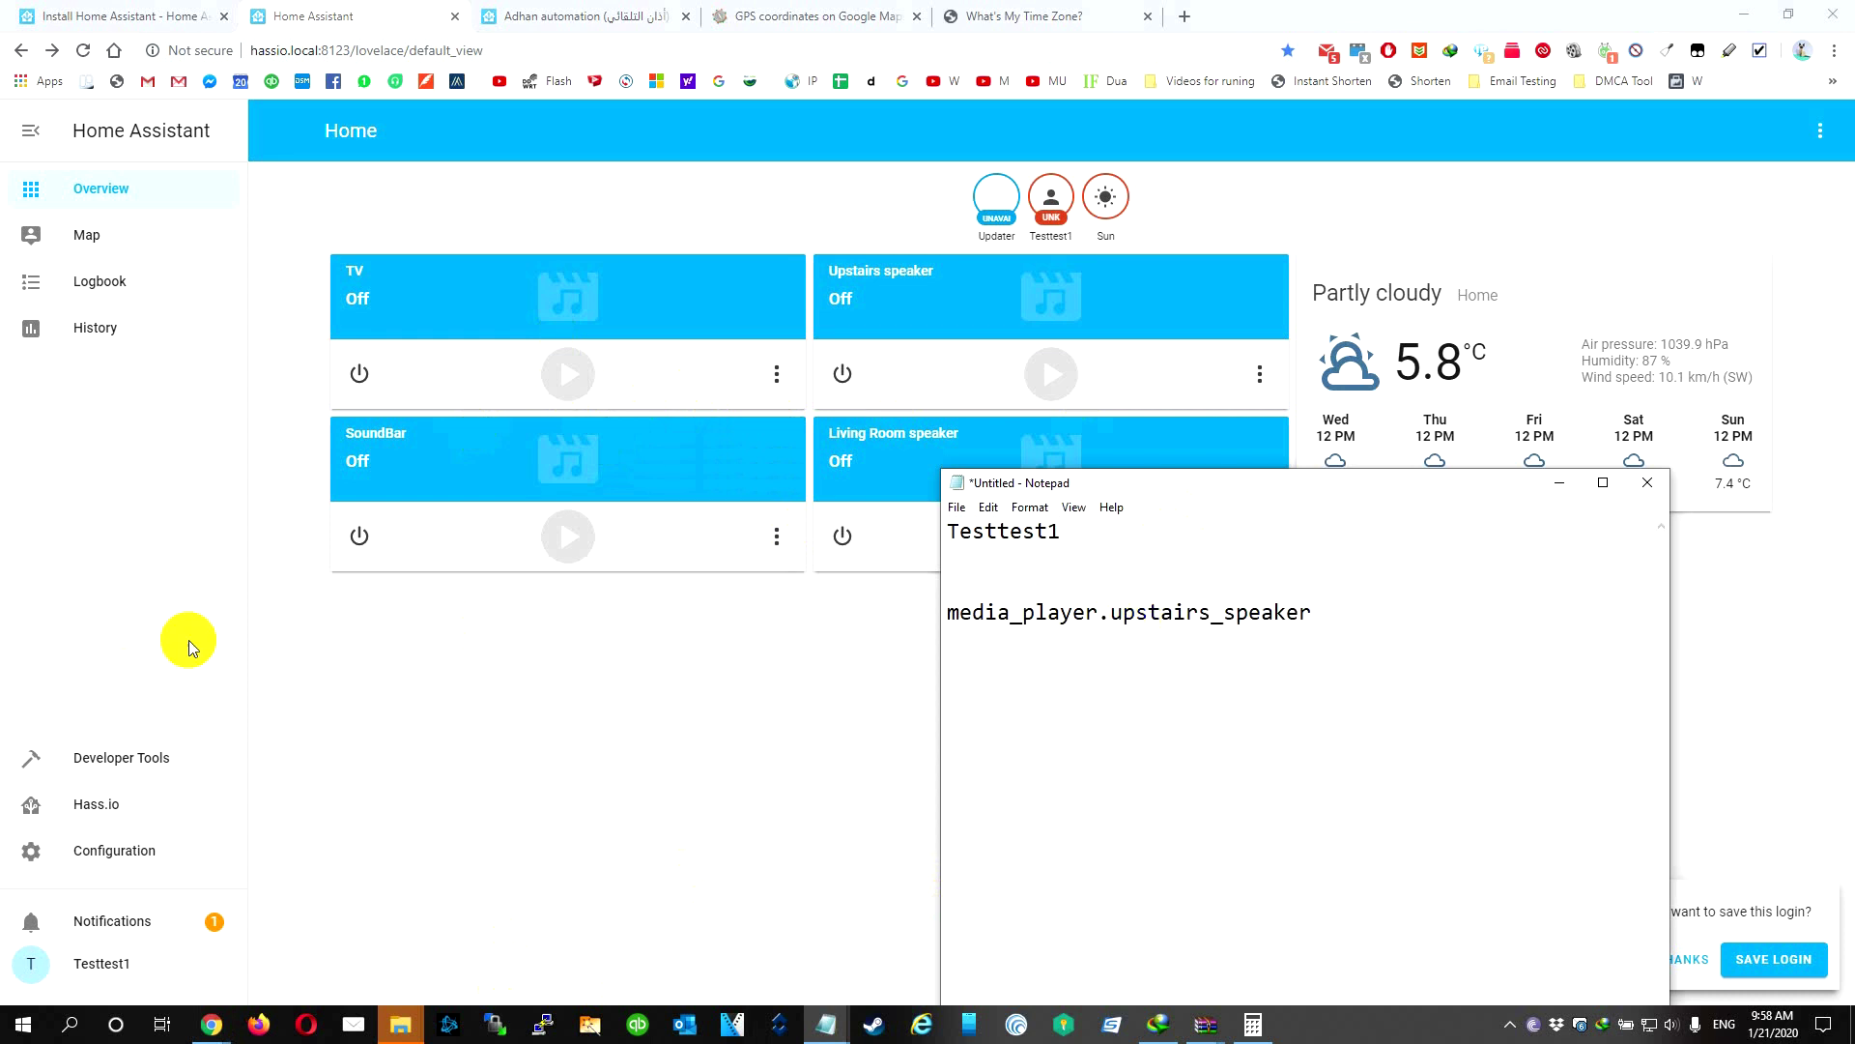
pyautogui.click(147, 800)
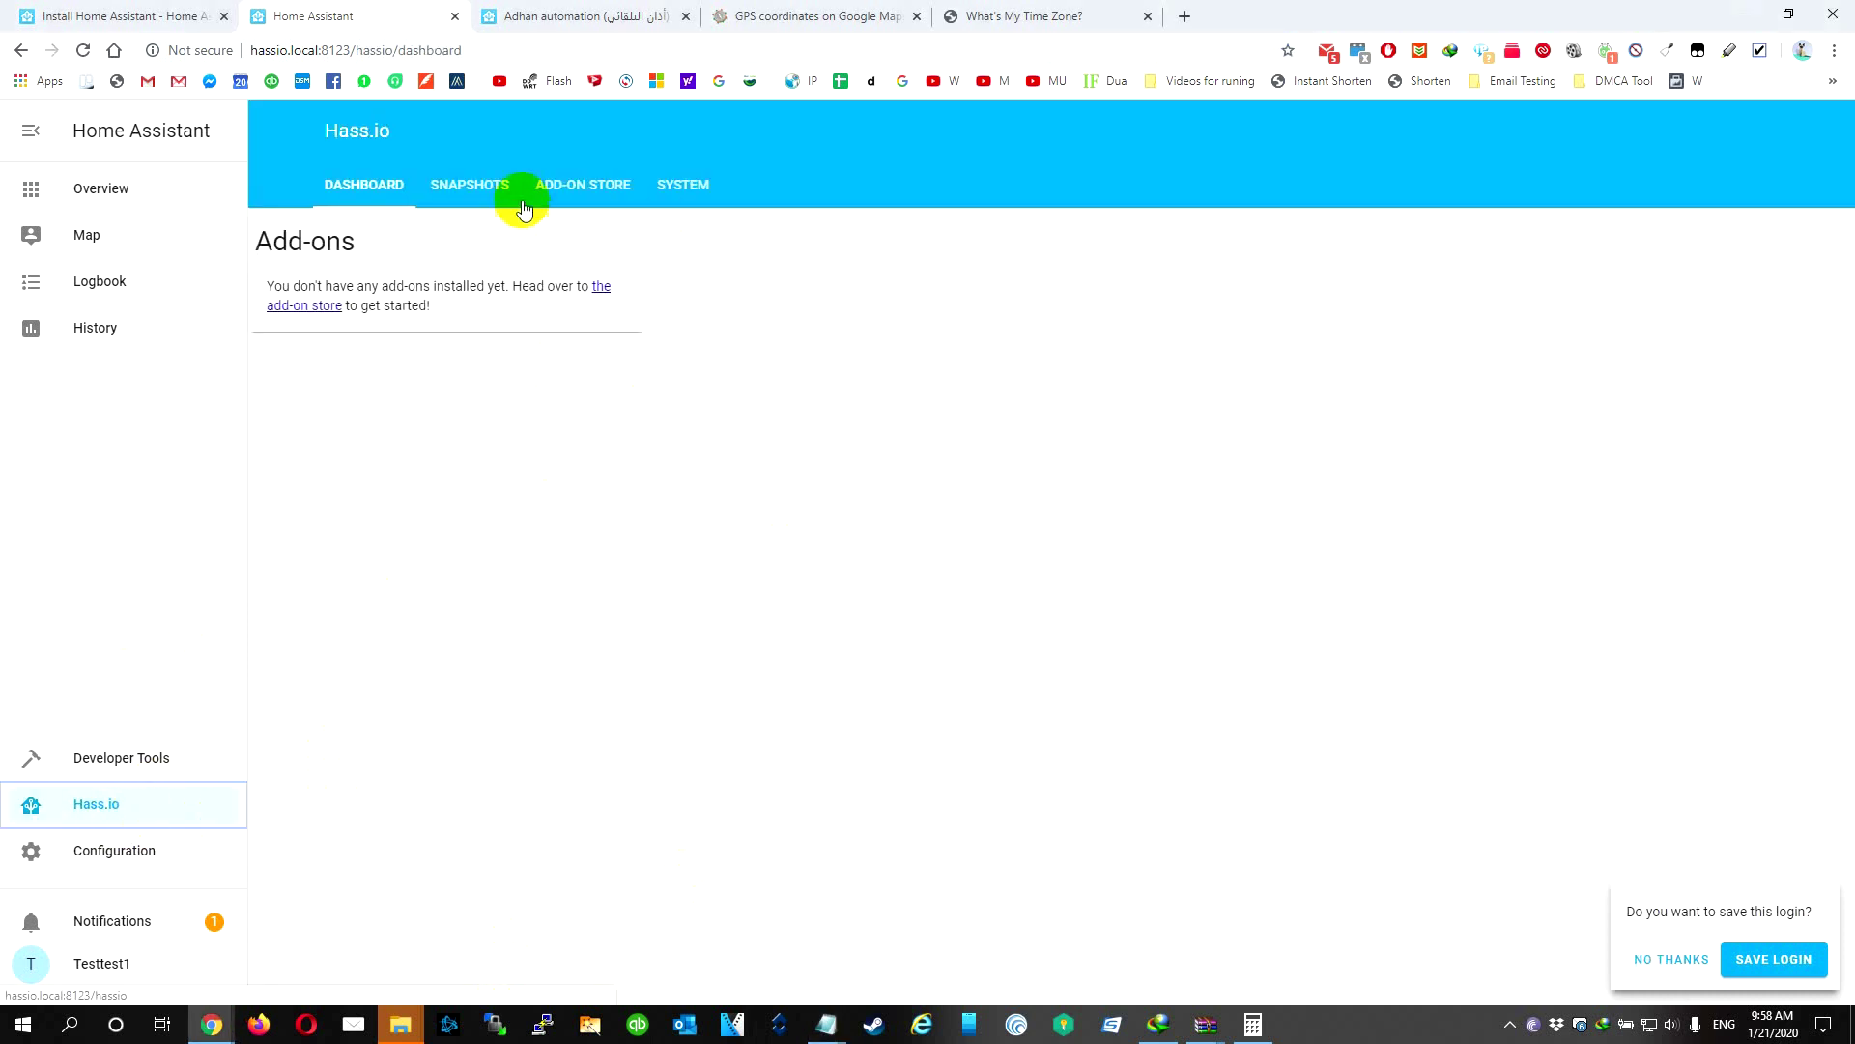
# Step: Install the Configurator add-on from the Add-on Store with auto update and sidebar display on
pyautogui.click(584, 185)
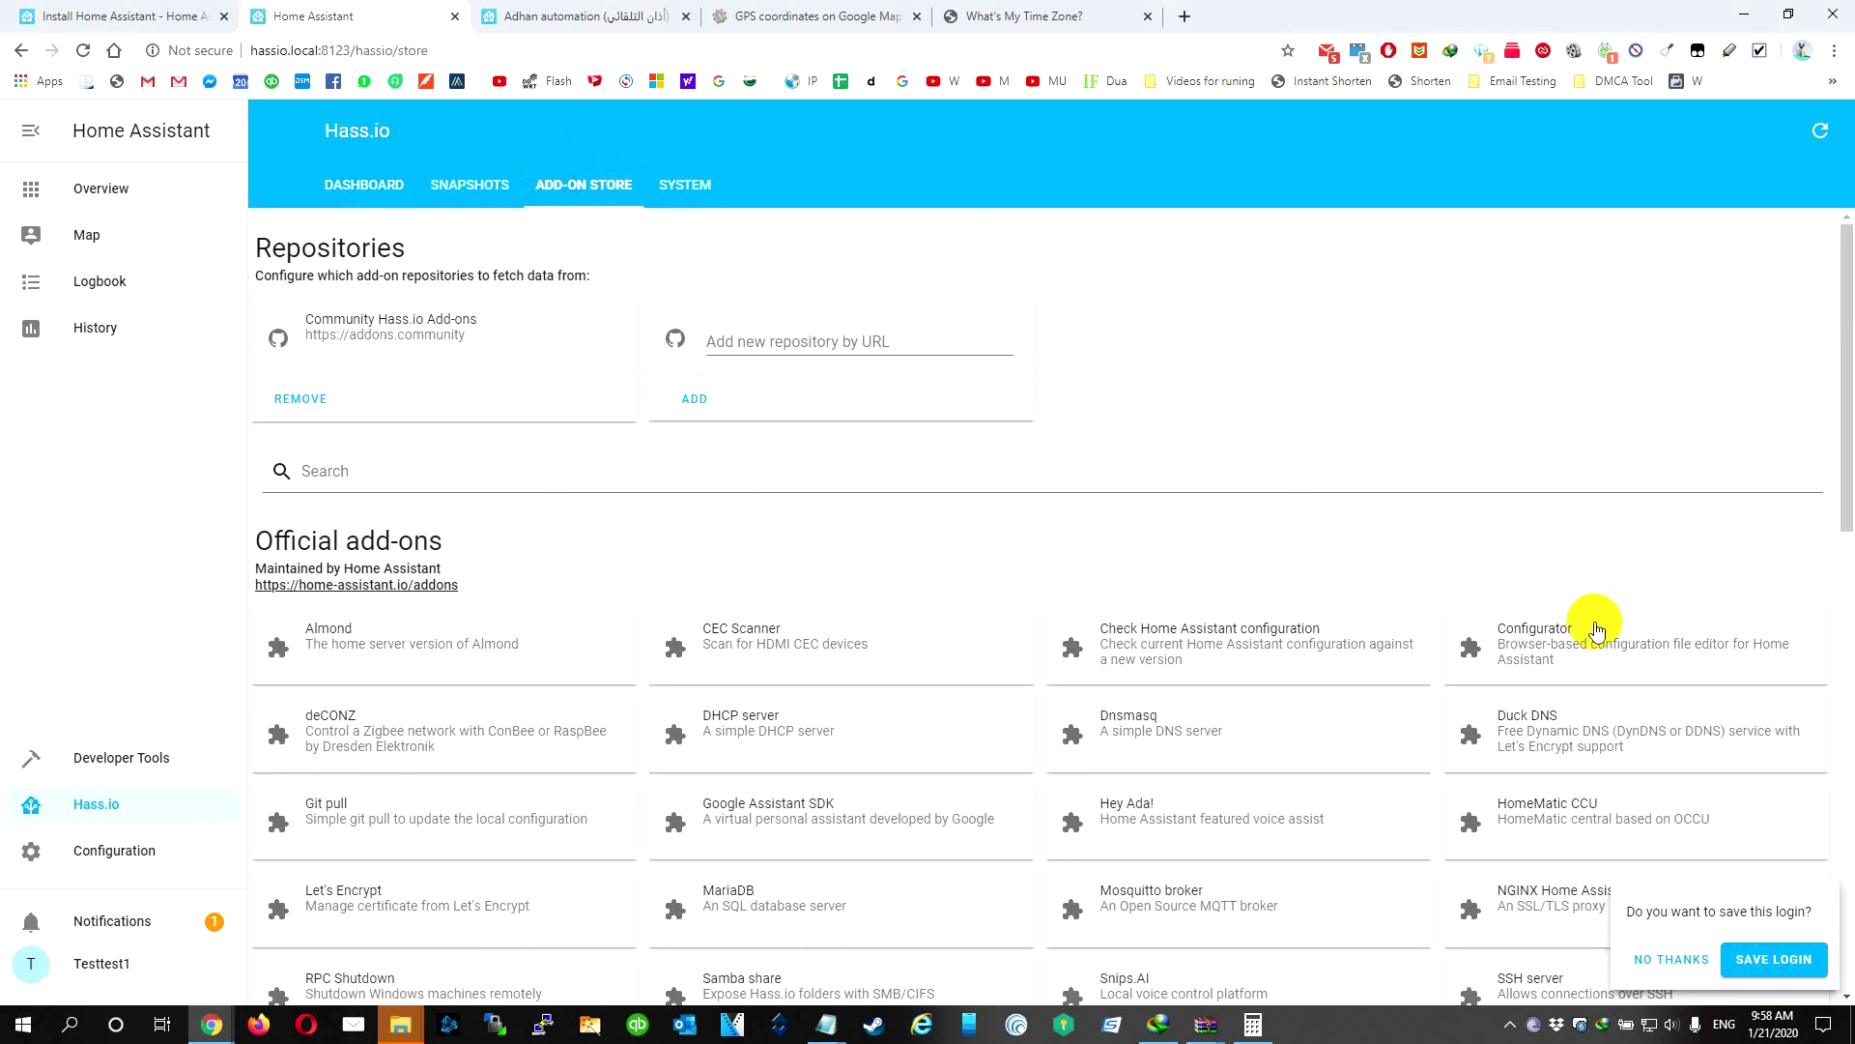
pyautogui.click(1596, 656)
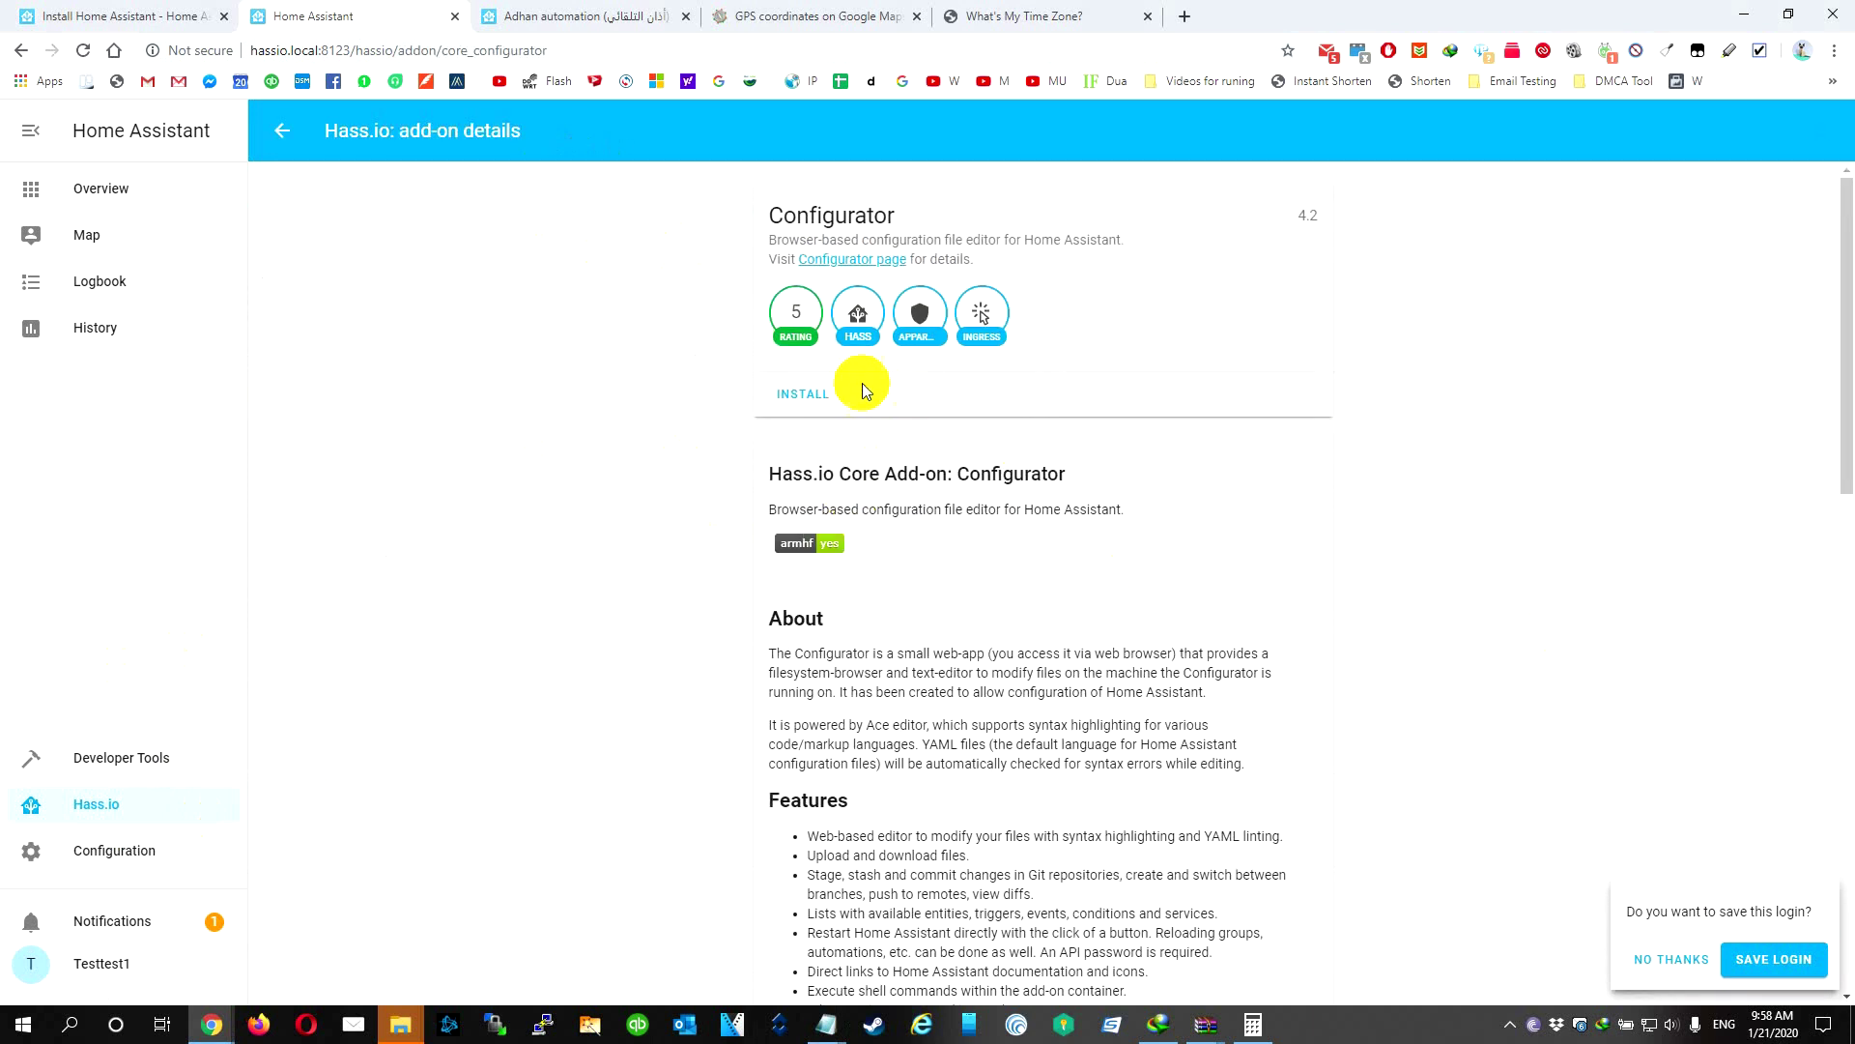
pyautogui.click(790, 398)
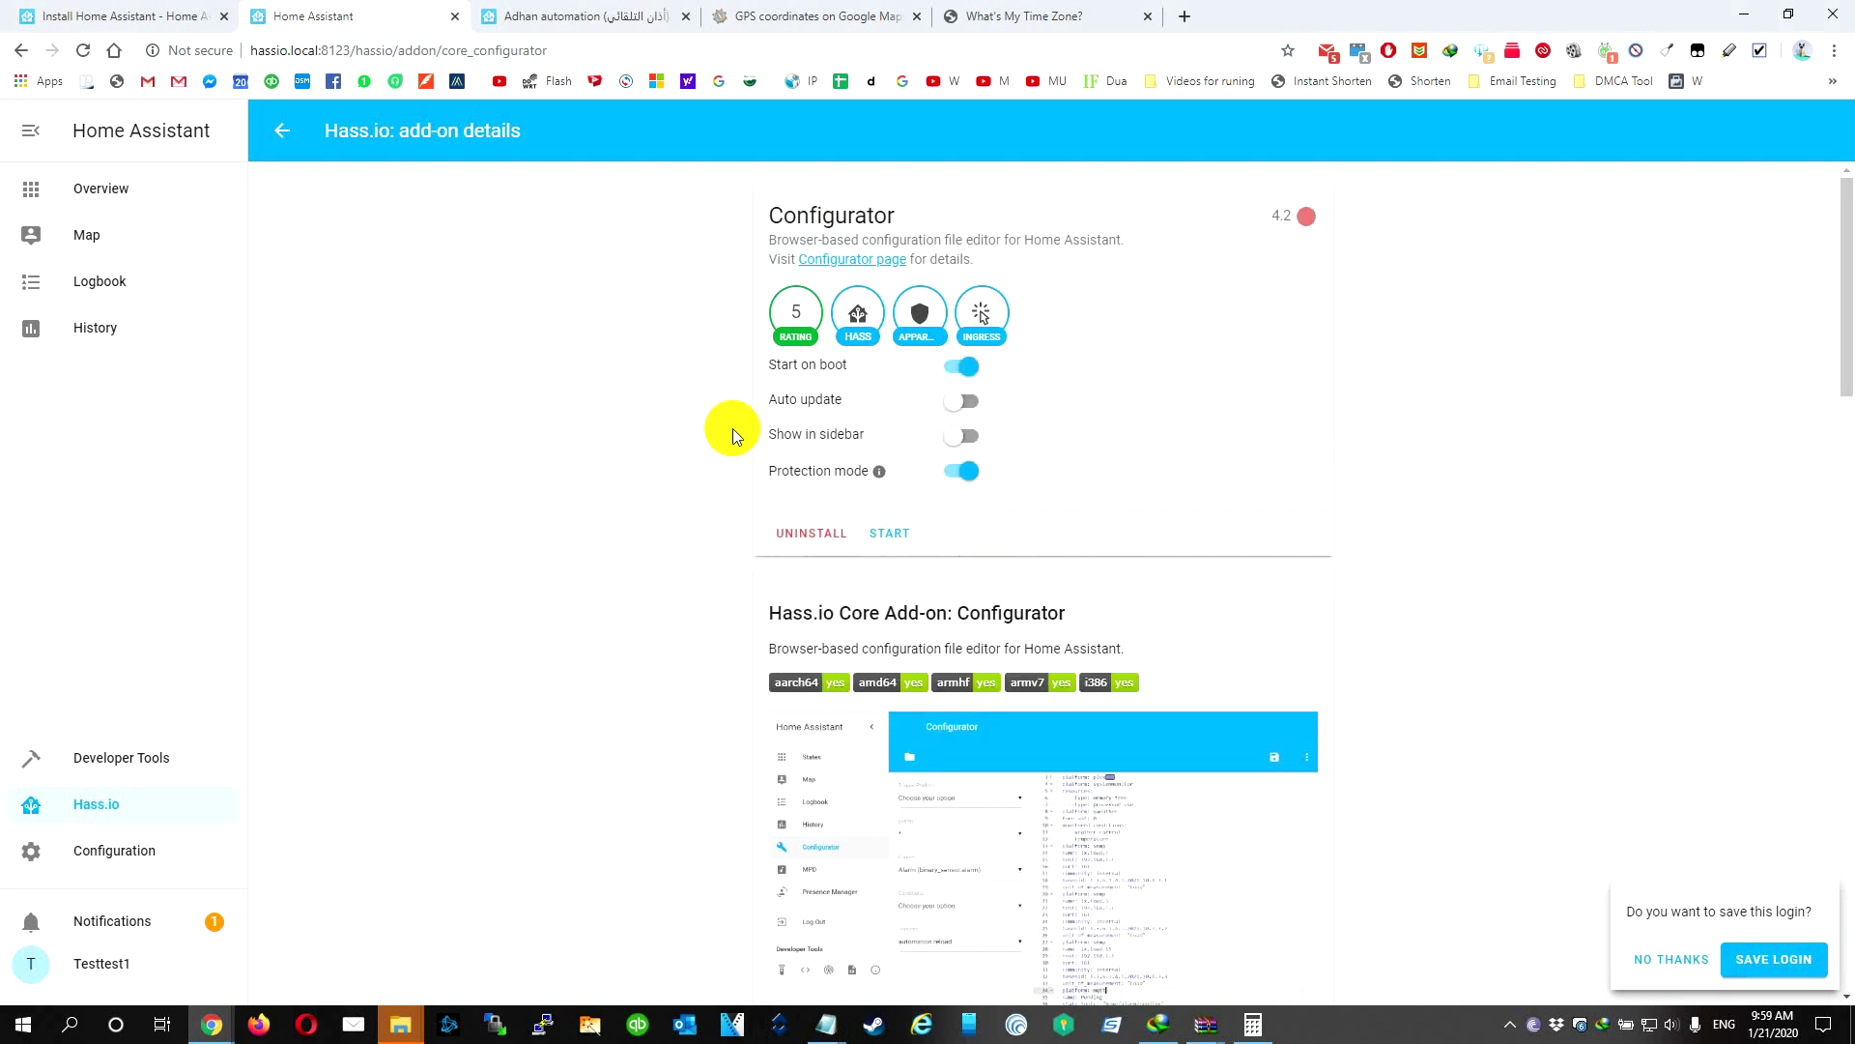
pyautogui.click(961, 403)
pyautogui.click(963, 431)
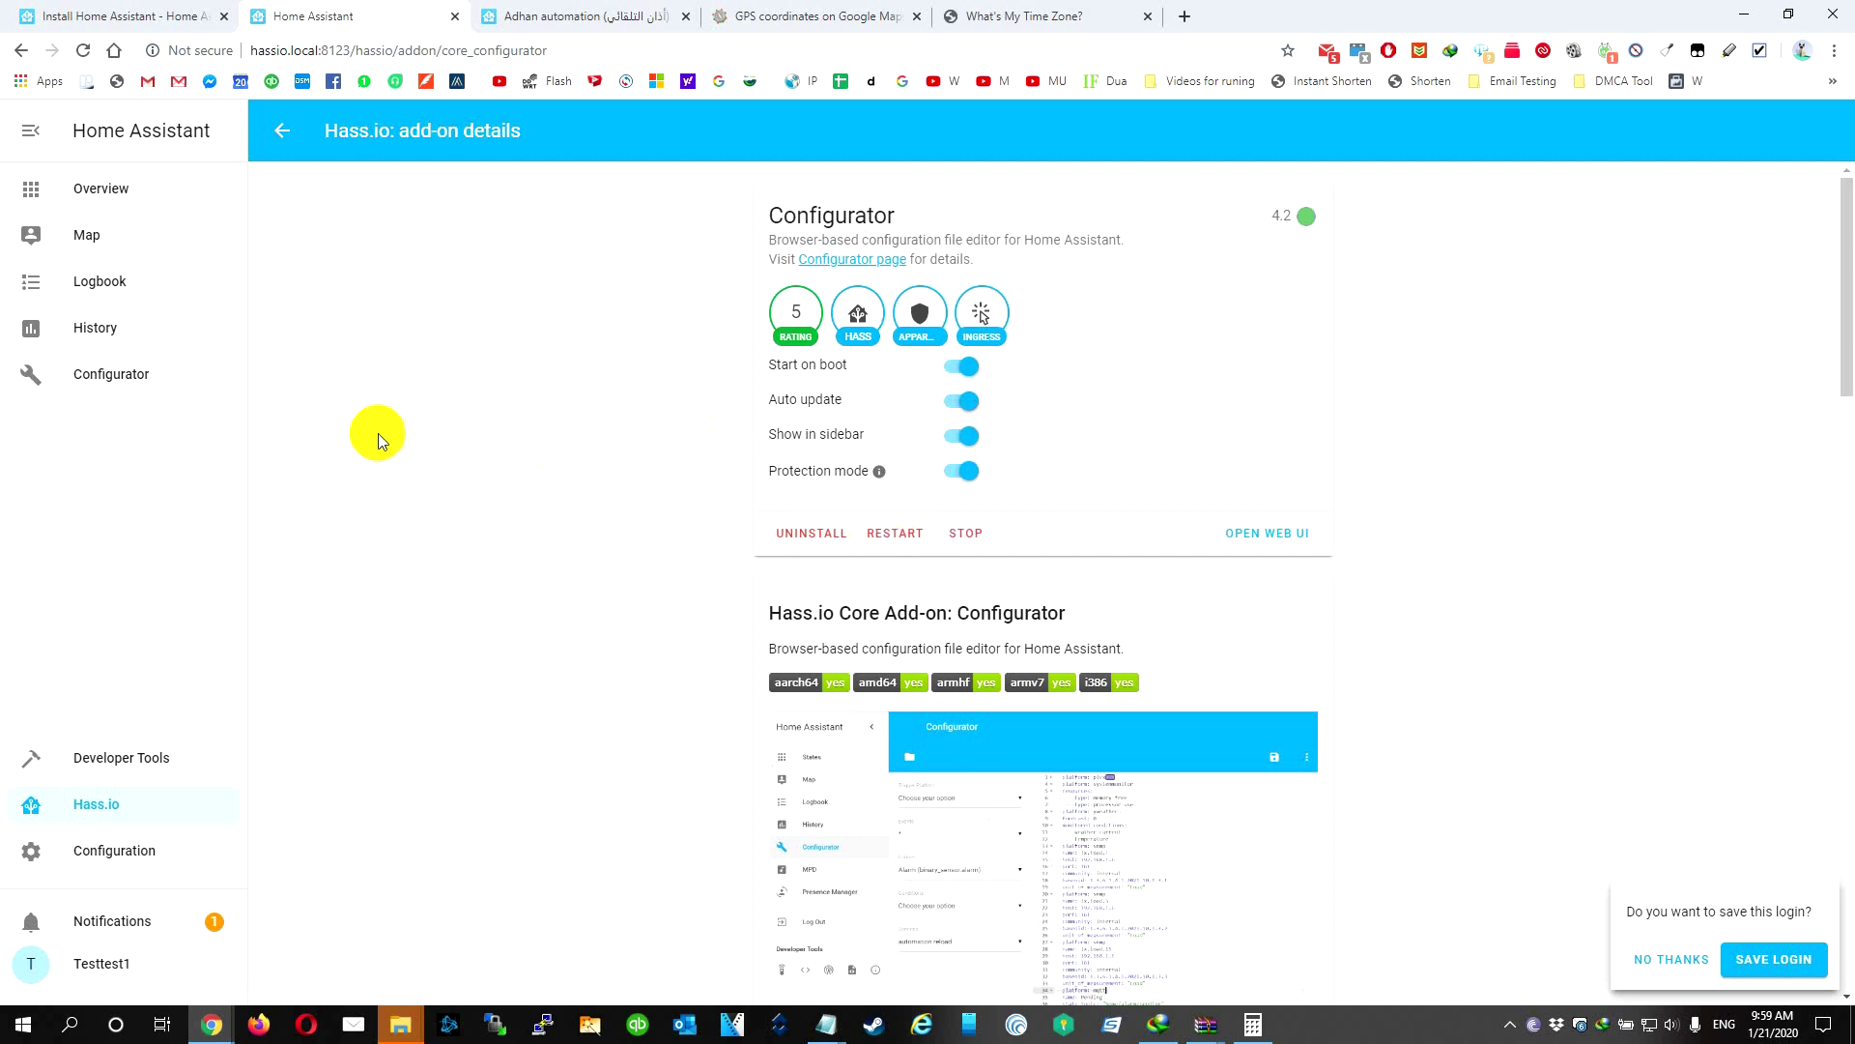
# Step: Open configuration.yaml in the Configurator file editor
pyautogui.click(96, 374)
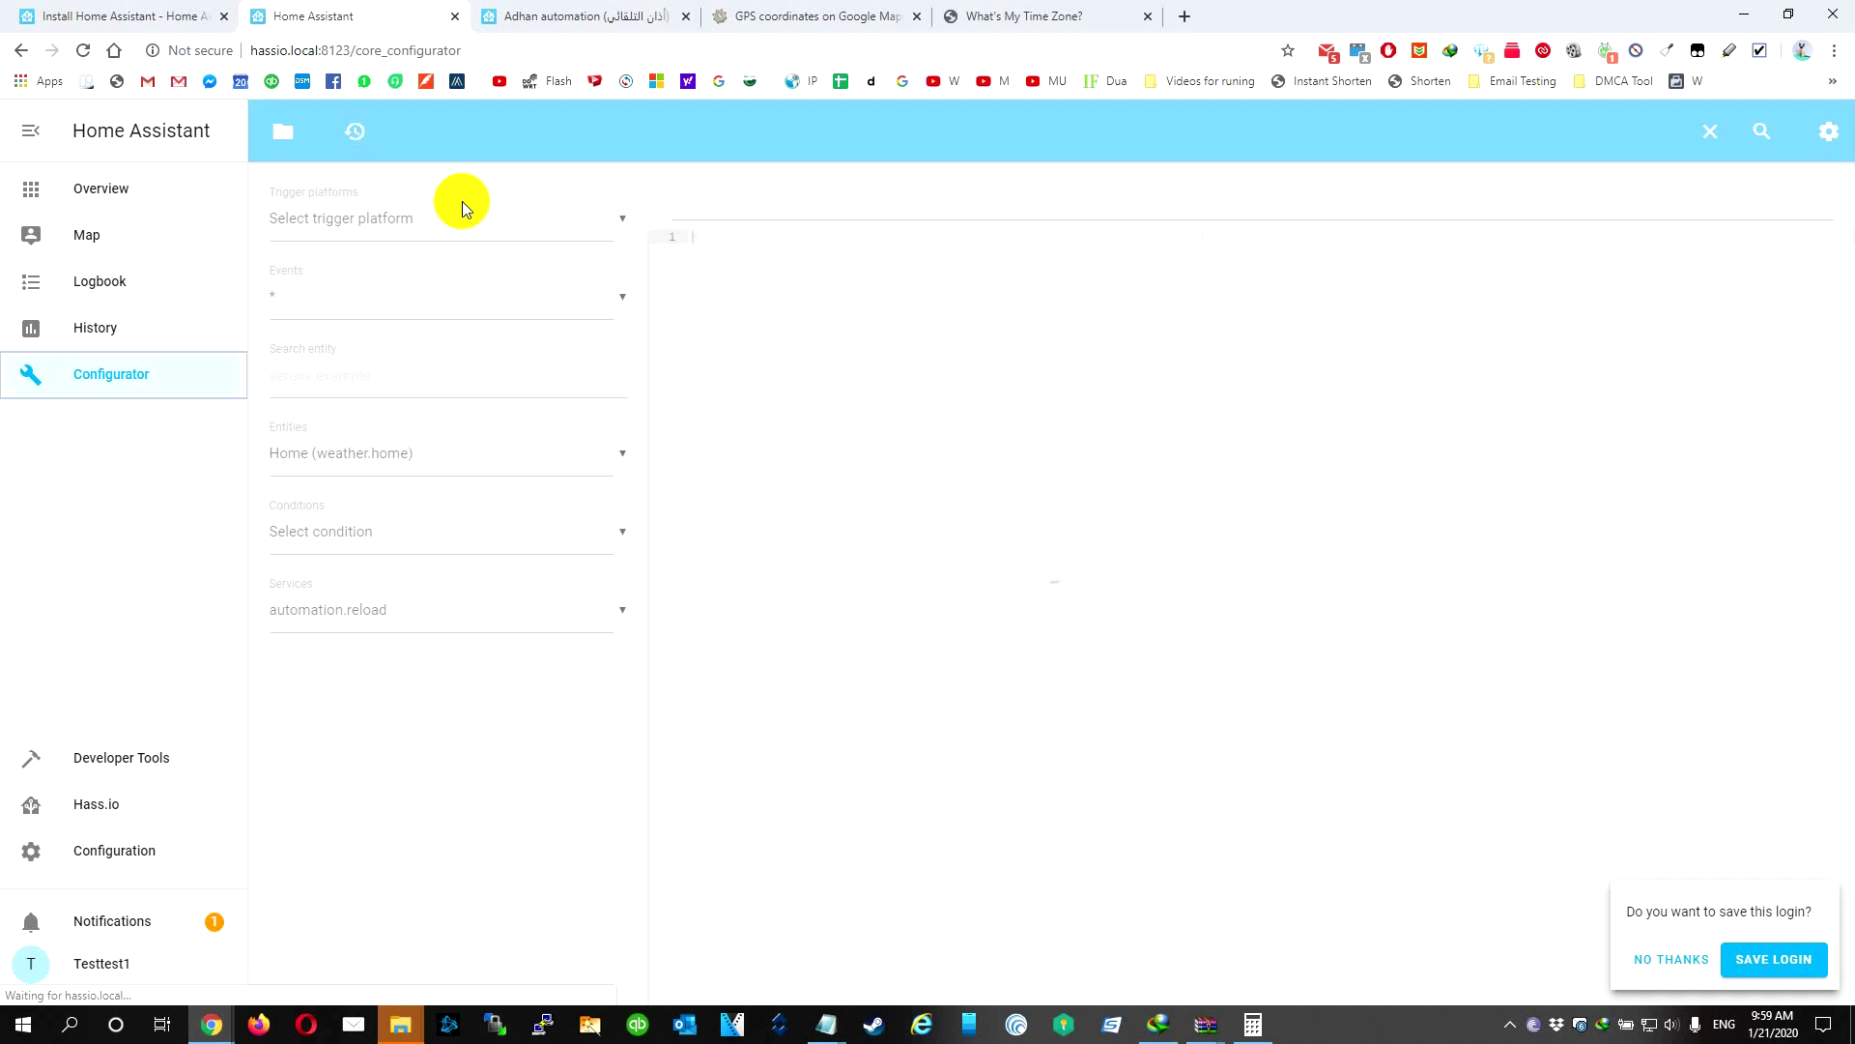
pyautogui.click(277, 130)
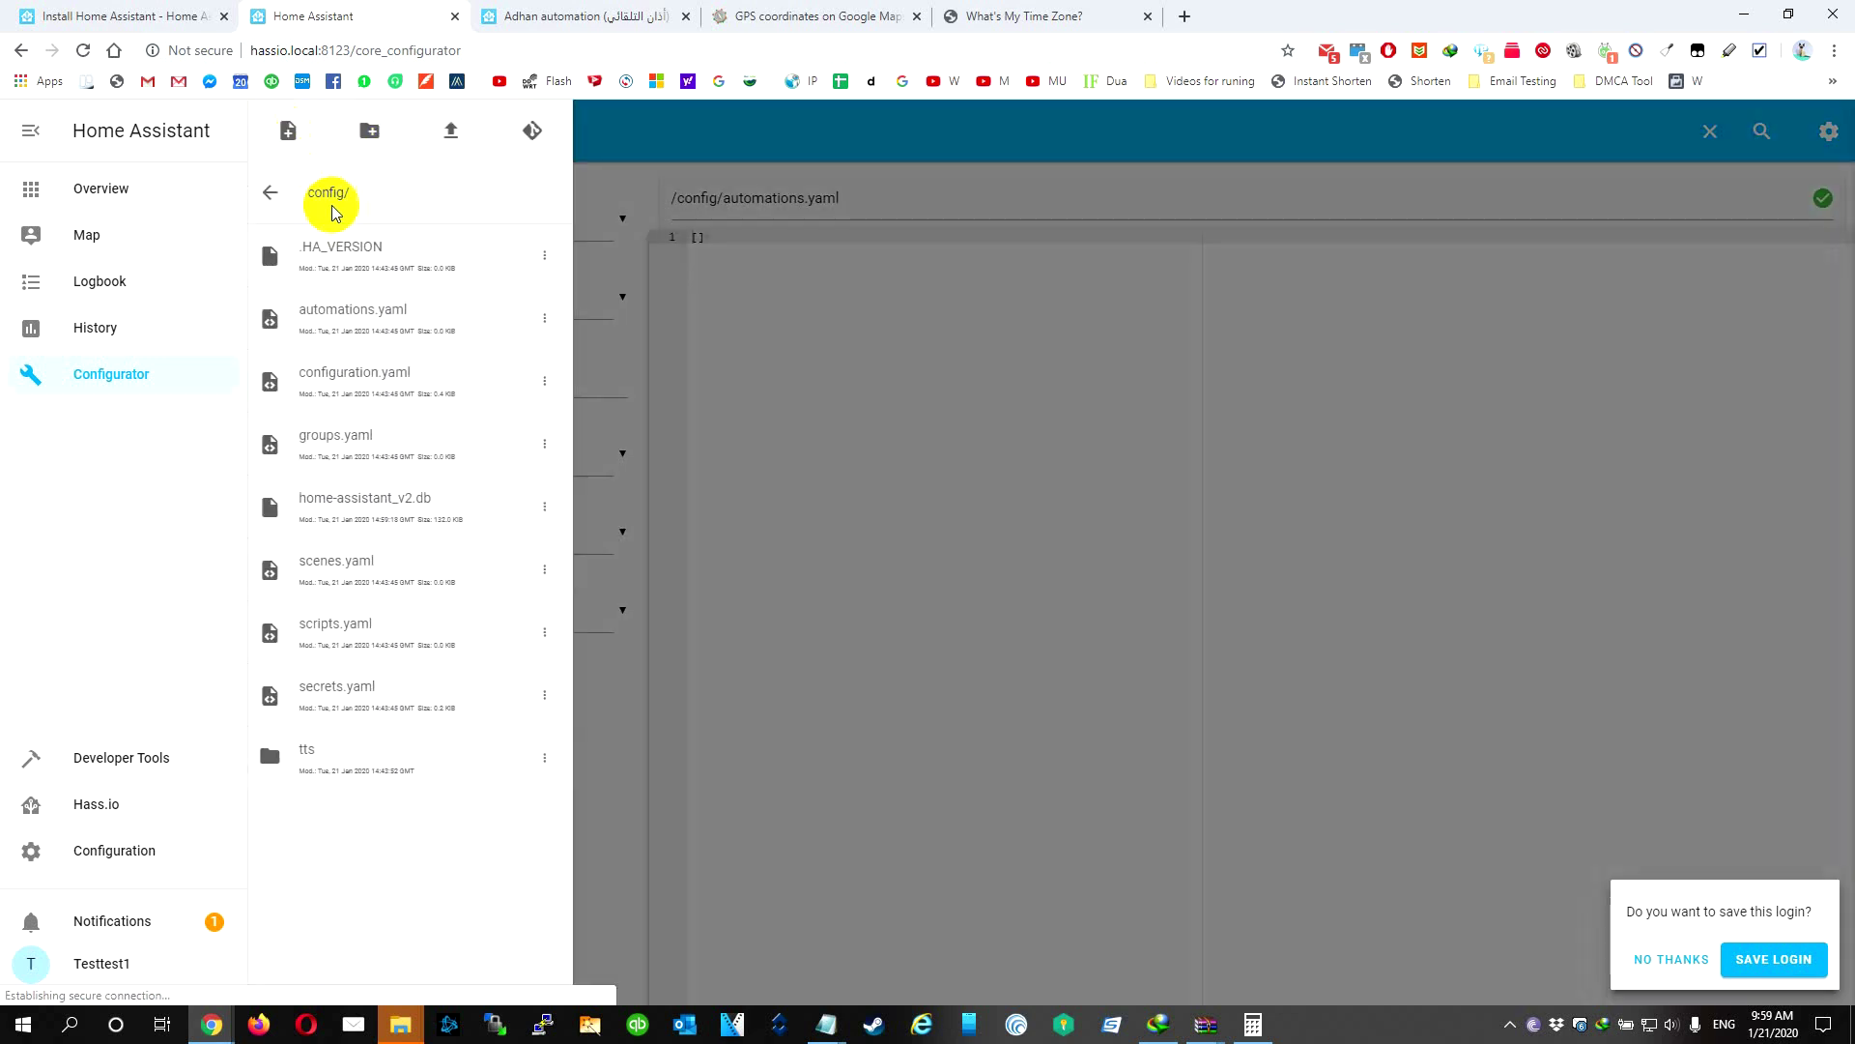
pyautogui.click(378, 401)
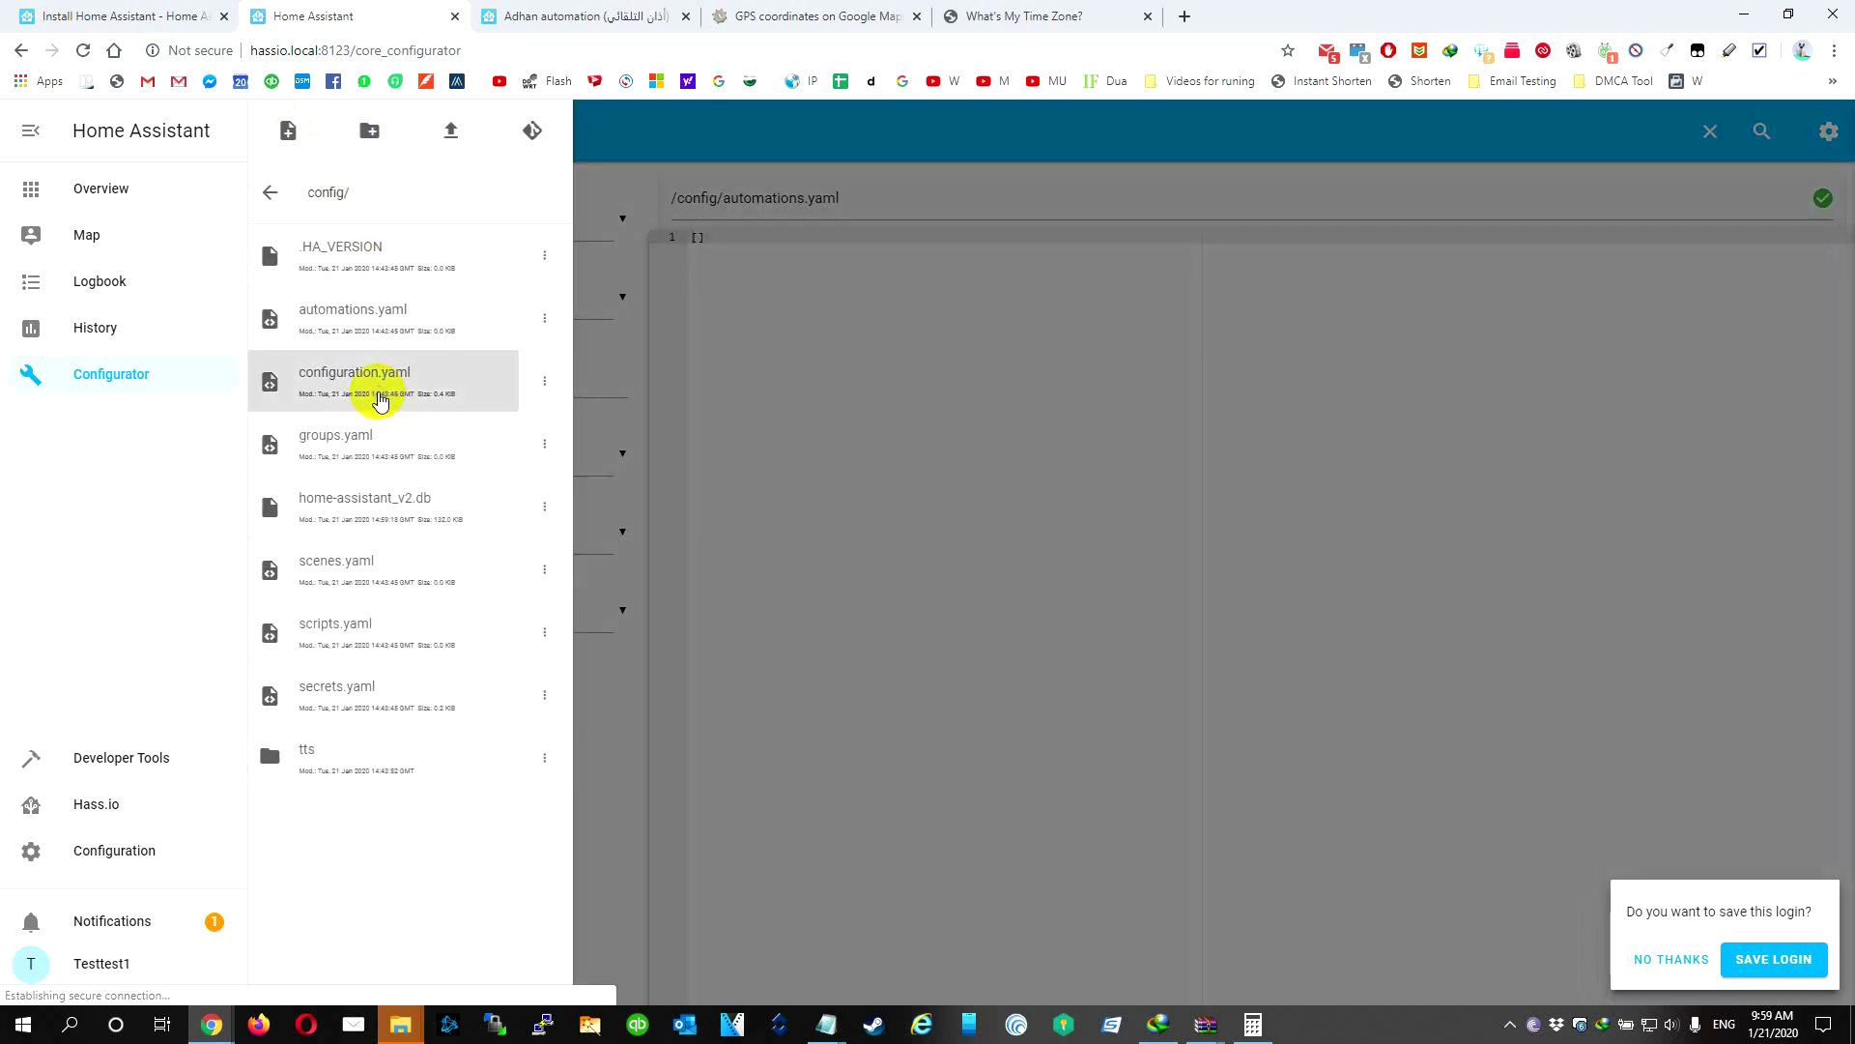
pyautogui.click(928, 445)
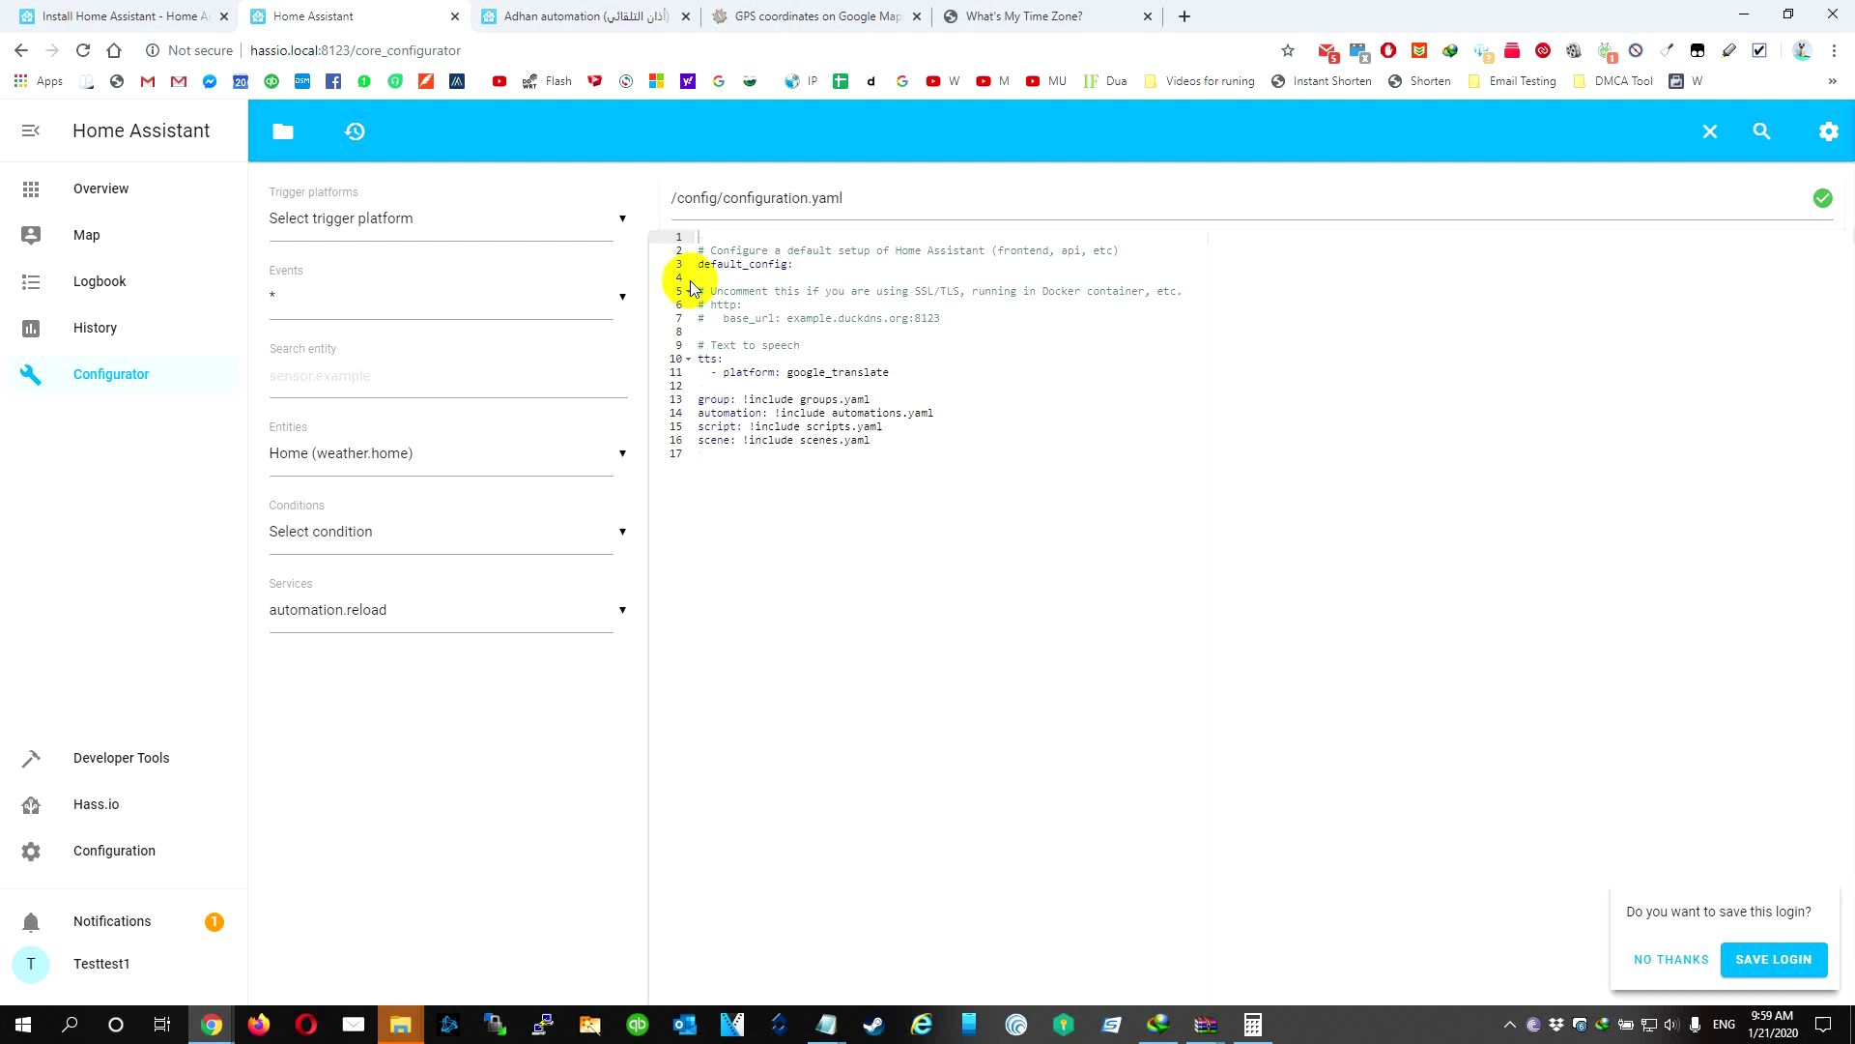
# Step: Replace configuration.yaml's contents with the sample config copied from the Adhan forum post
pyautogui.click(613, 14)
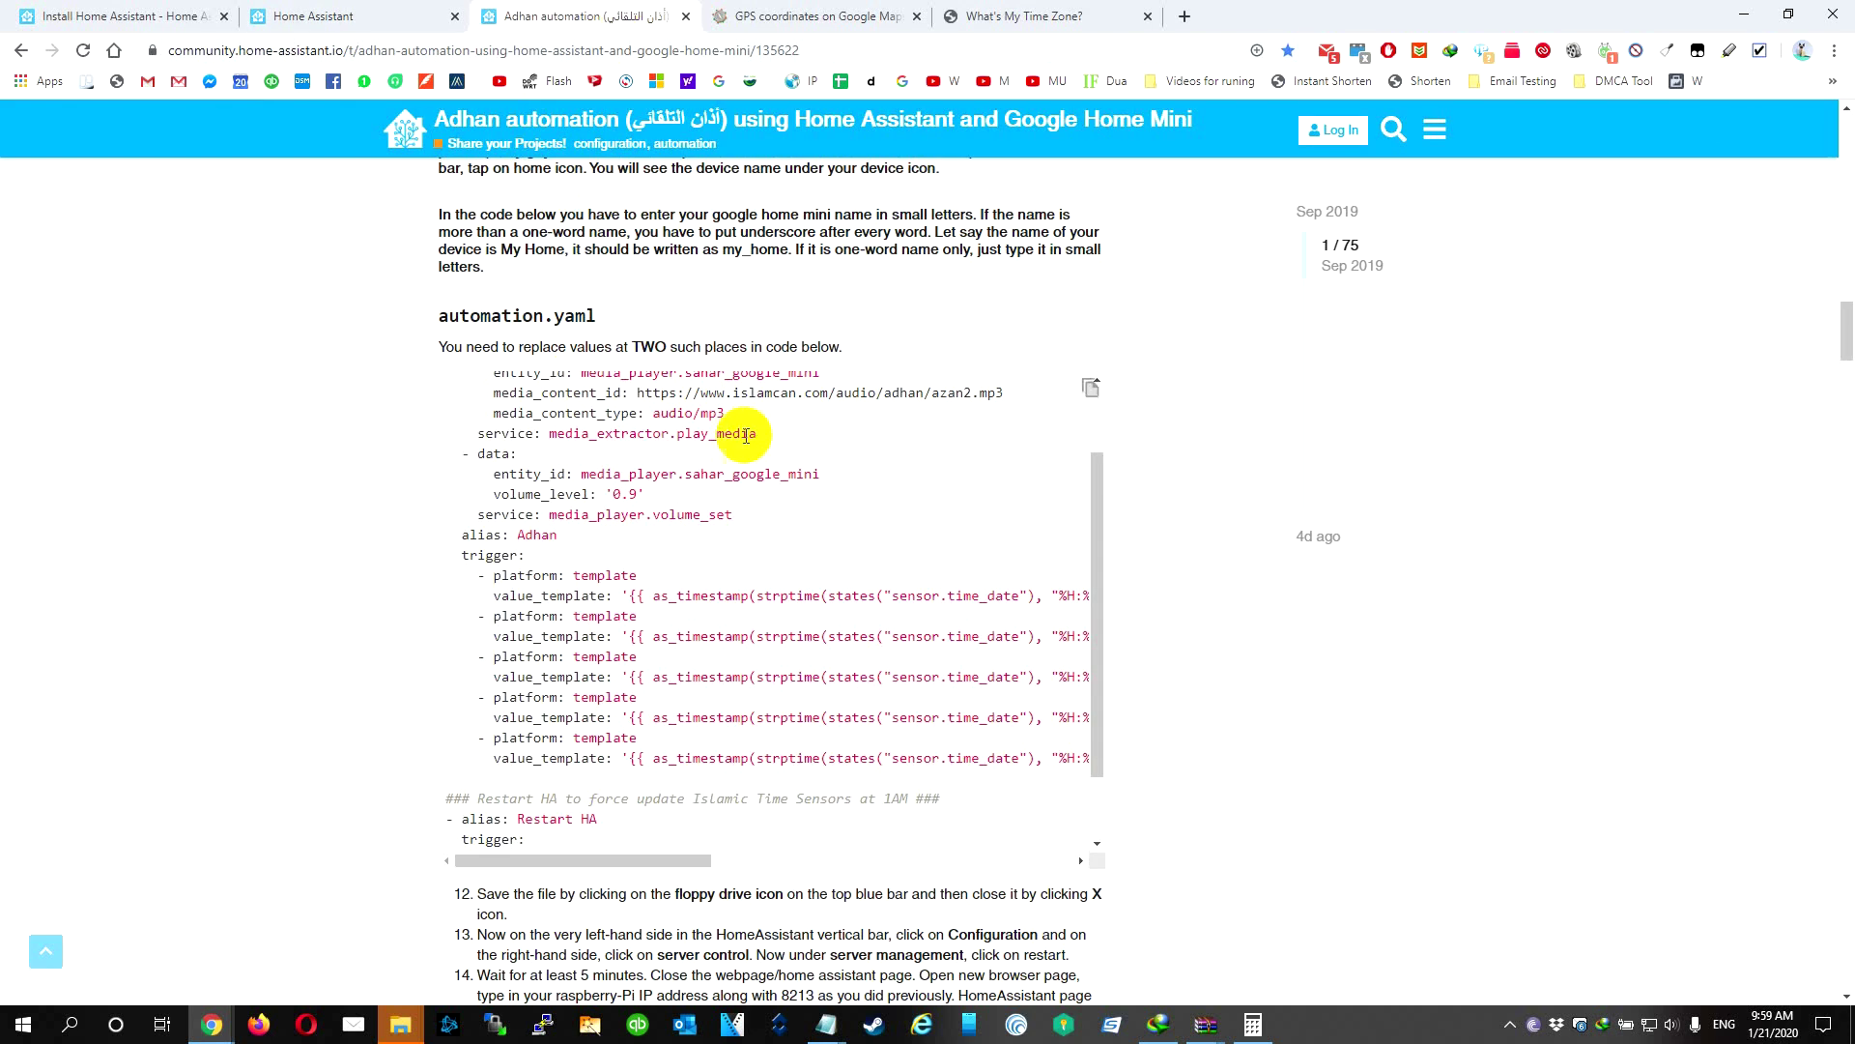
pyautogui.scroll(7, 725, 435)
pyautogui.scroll(3, 580, 444)
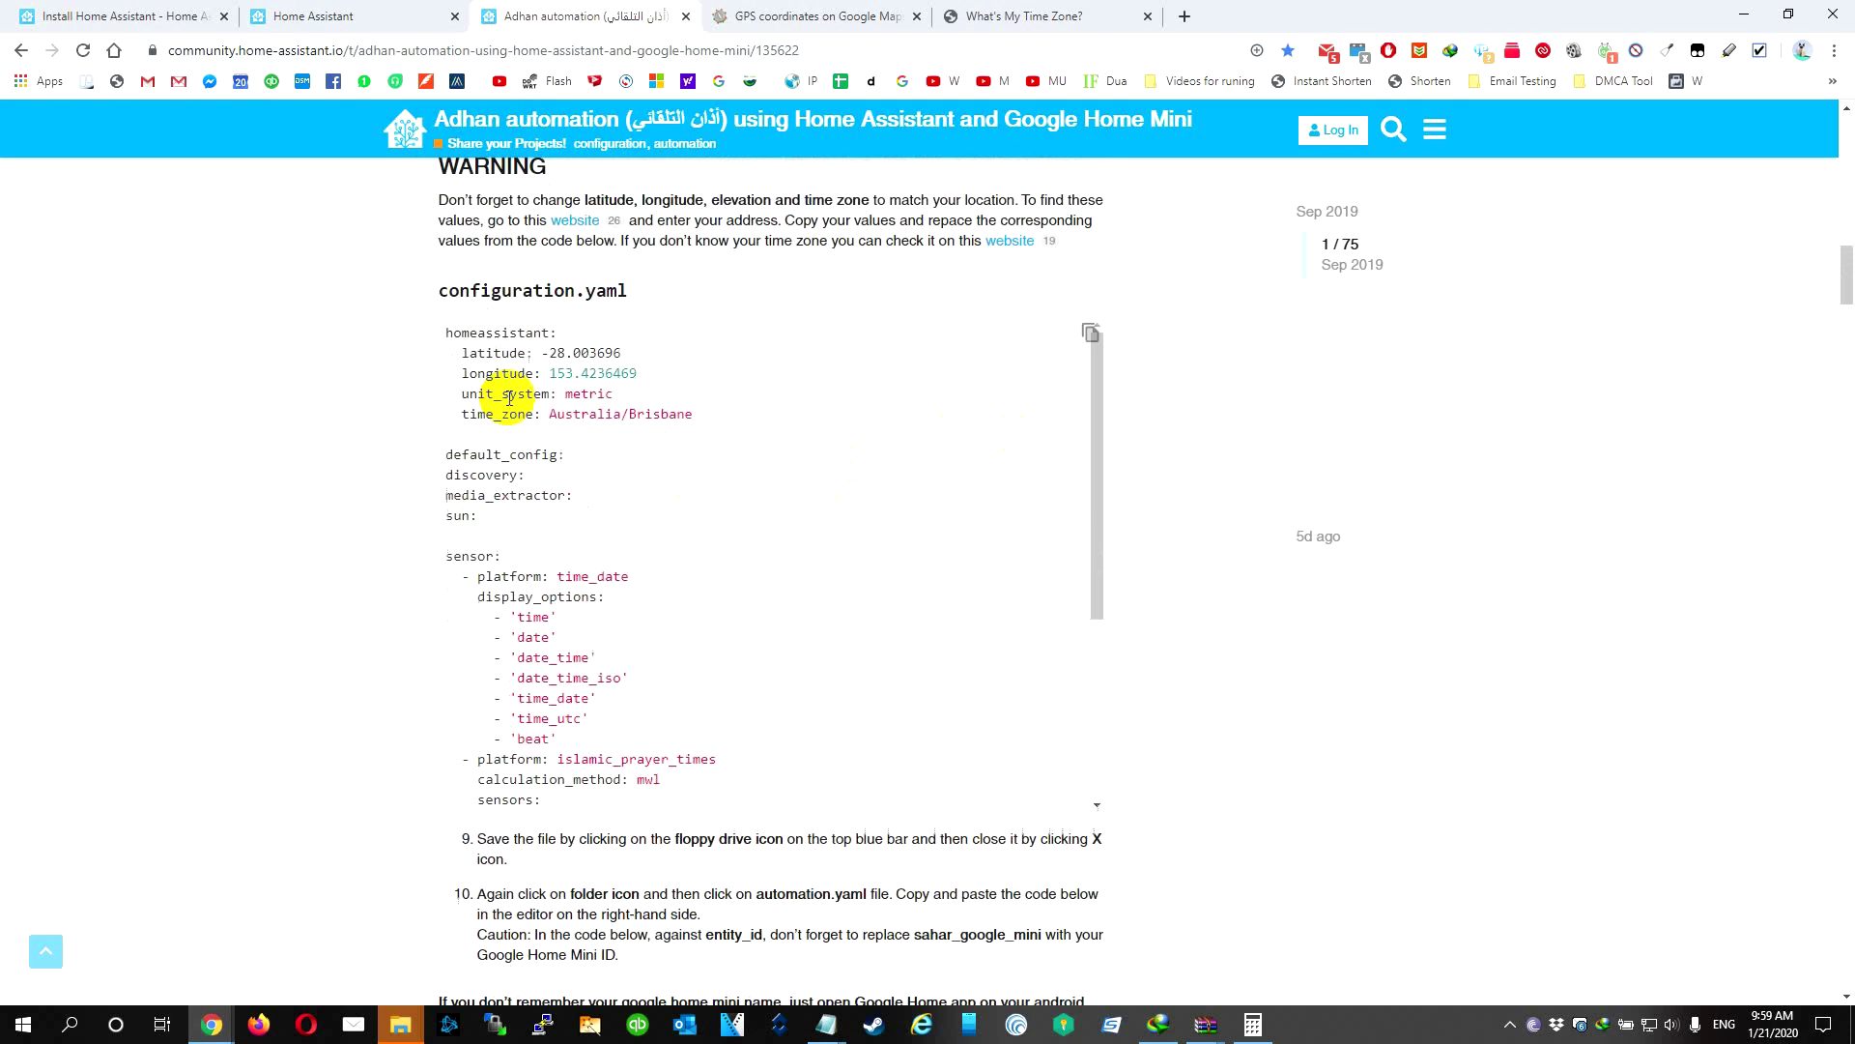
pyautogui.moveTo(441, 387); pyautogui.dragTo(623, 381)
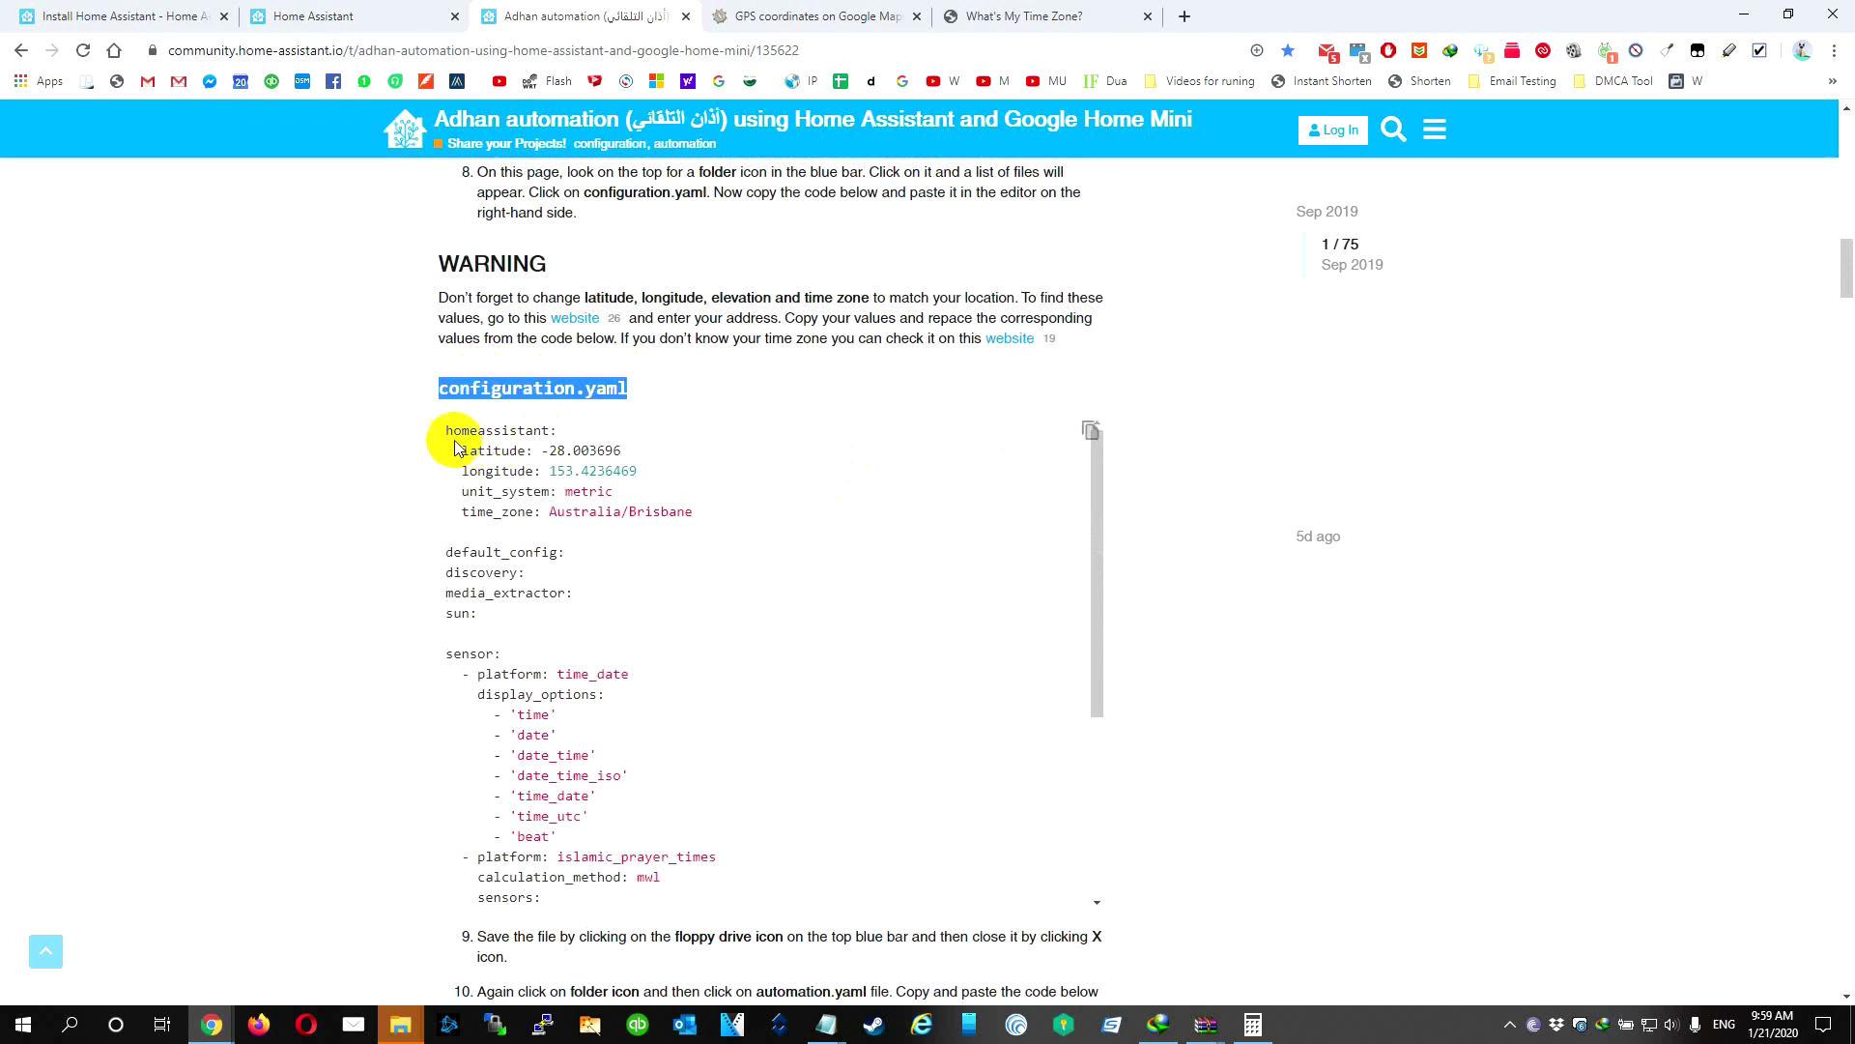
pyautogui.moveTo(447, 426); pyautogui.dragTo(750, 889)
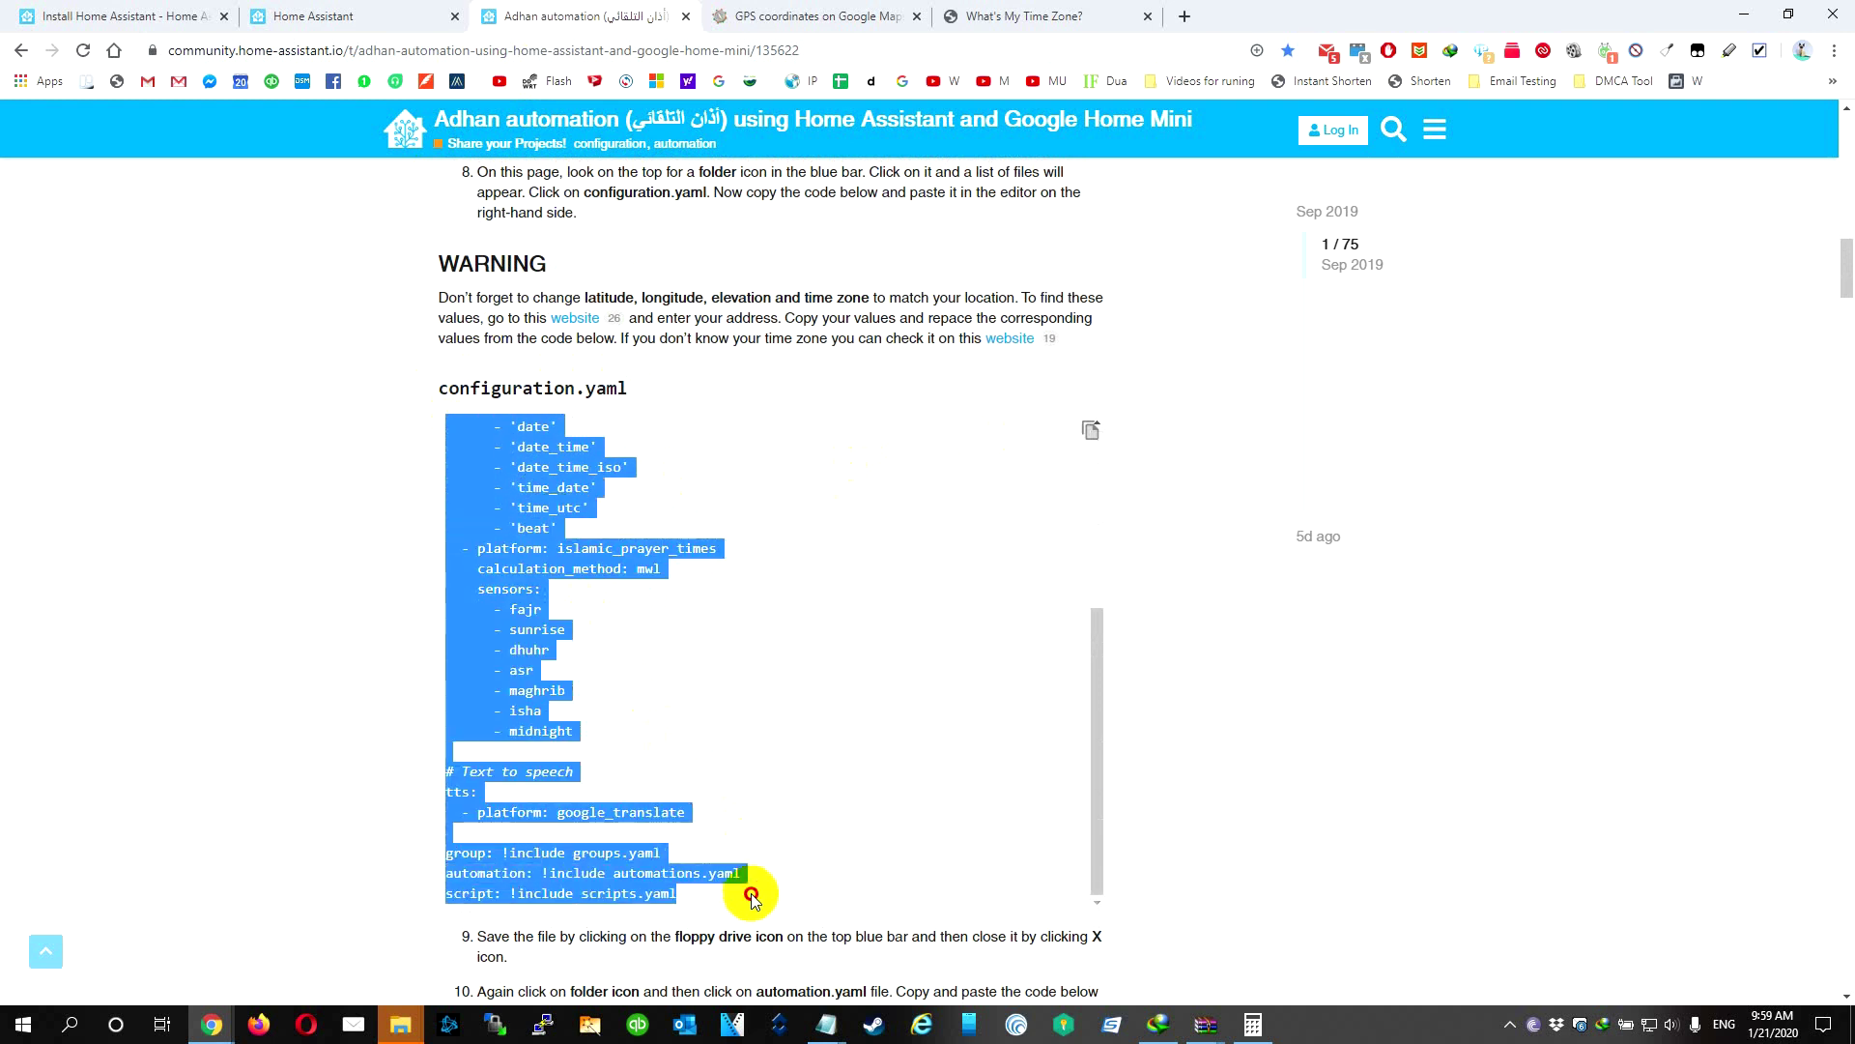
pyautogui.click(425, 16)
pyautogui.click(911, 497)
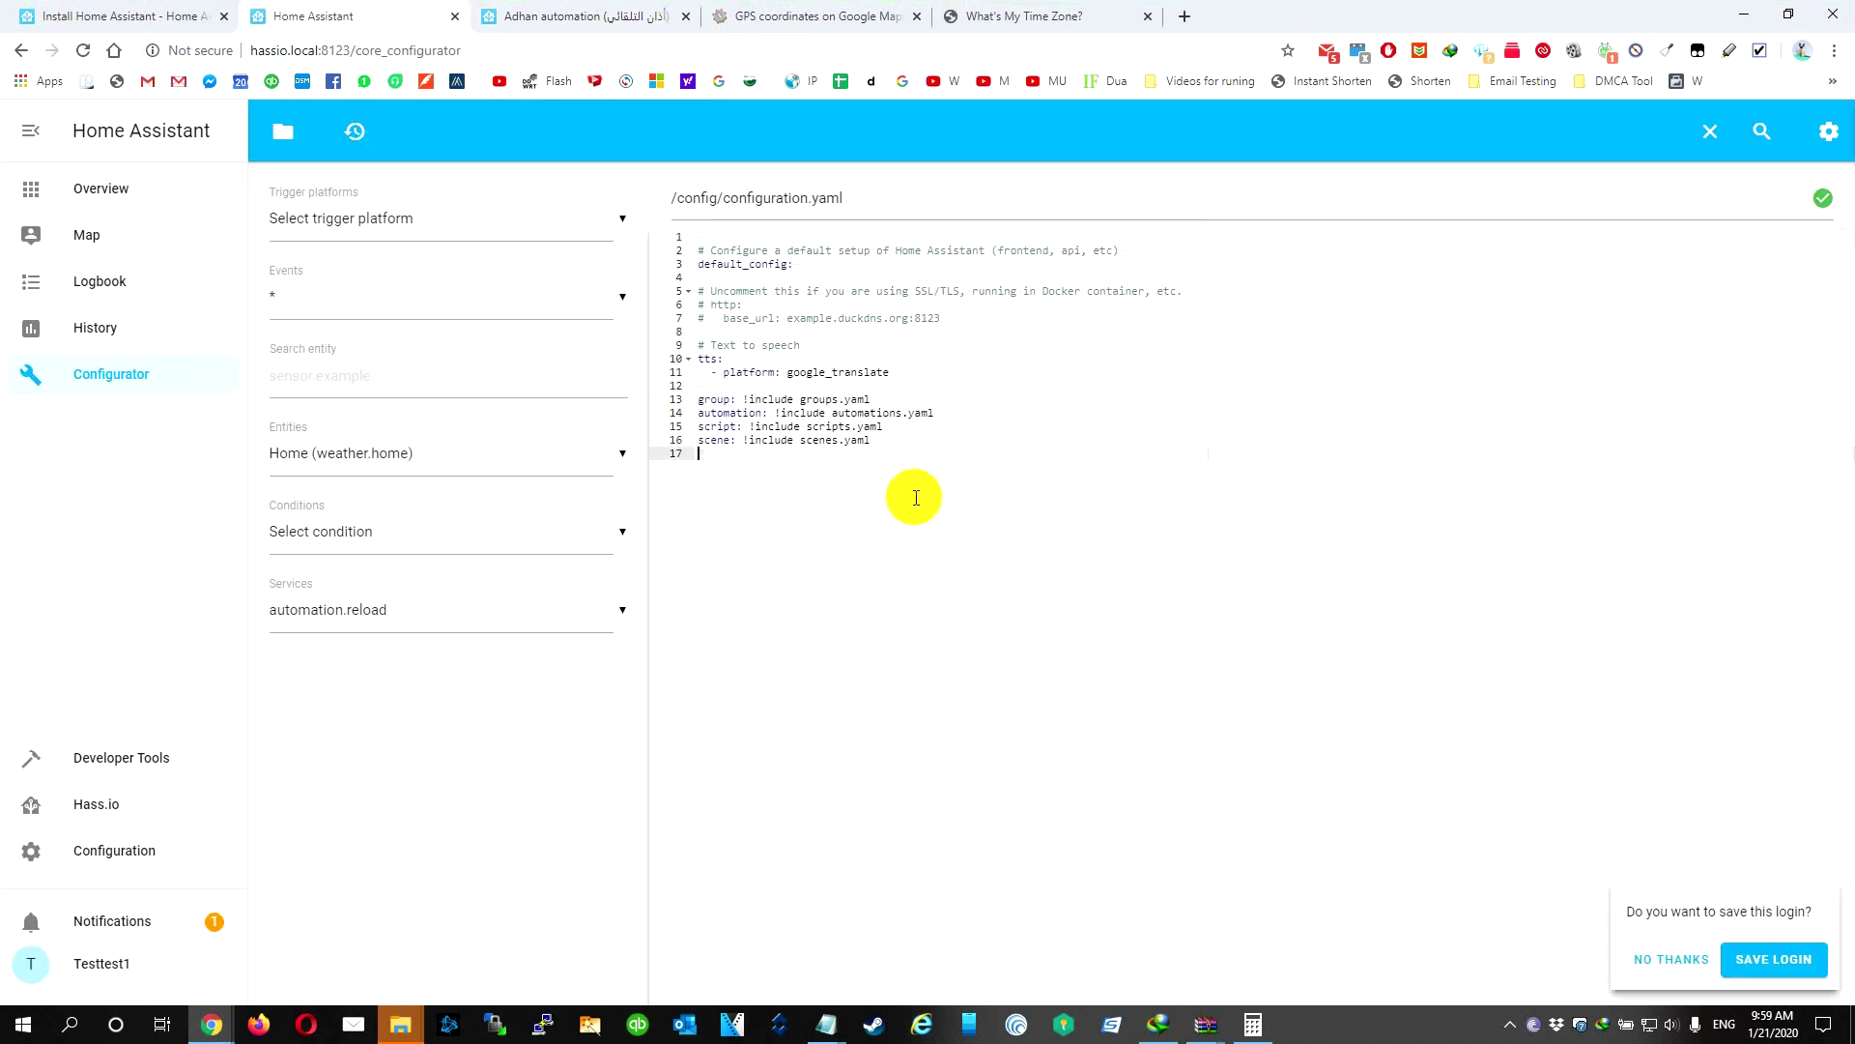
pyautogui.hotkey('ctrl', 'a')
pyautogui.press('Delete')
pyautogui.write("homeassistant:   latitude: -28.003696   longitude: 153.4236469   unit_system: metric   time_zone: Australia/Brisbane  default_config: discovery: media_extractor: sun:  sensor:   - platform: time_date     display_options:       - 'time'       - 'date'       - 'date_time'       - 'date_time_iso'       - 'time_date'       - 'time_utc'       - 'beat'   - platform: islamic_prayer_times     calculation_method: mwl     sensors:       - fajr       - sunrise       - dhuhr       - asr       - maghrib       - isha       - midnight  # Text to speech tts:   - platform: google_translate  group: !include groups.yaml automation: !include automations.yaml script: !include scripts.yaml")
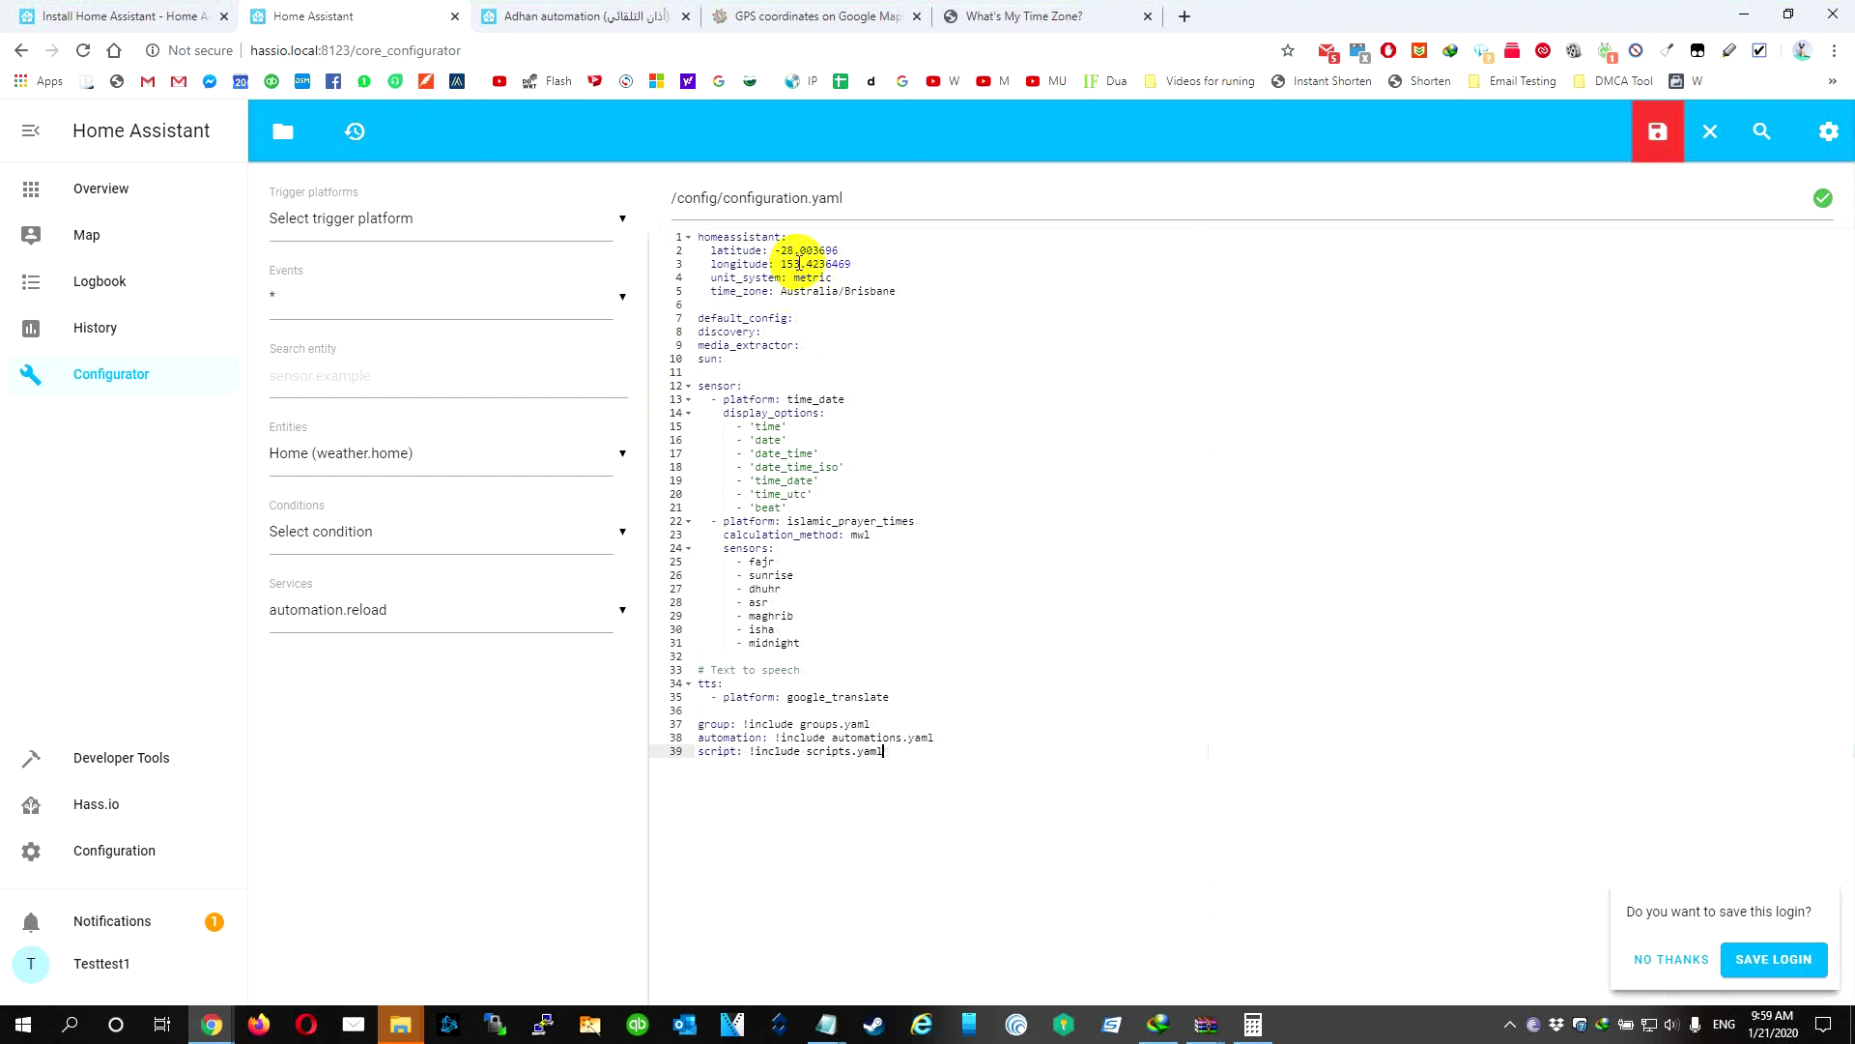
# Step: Copy latitude 40.8726241 from the Clifton marker on maps.ie over line 2's sample latitude
pyautogui.click(787, 15)
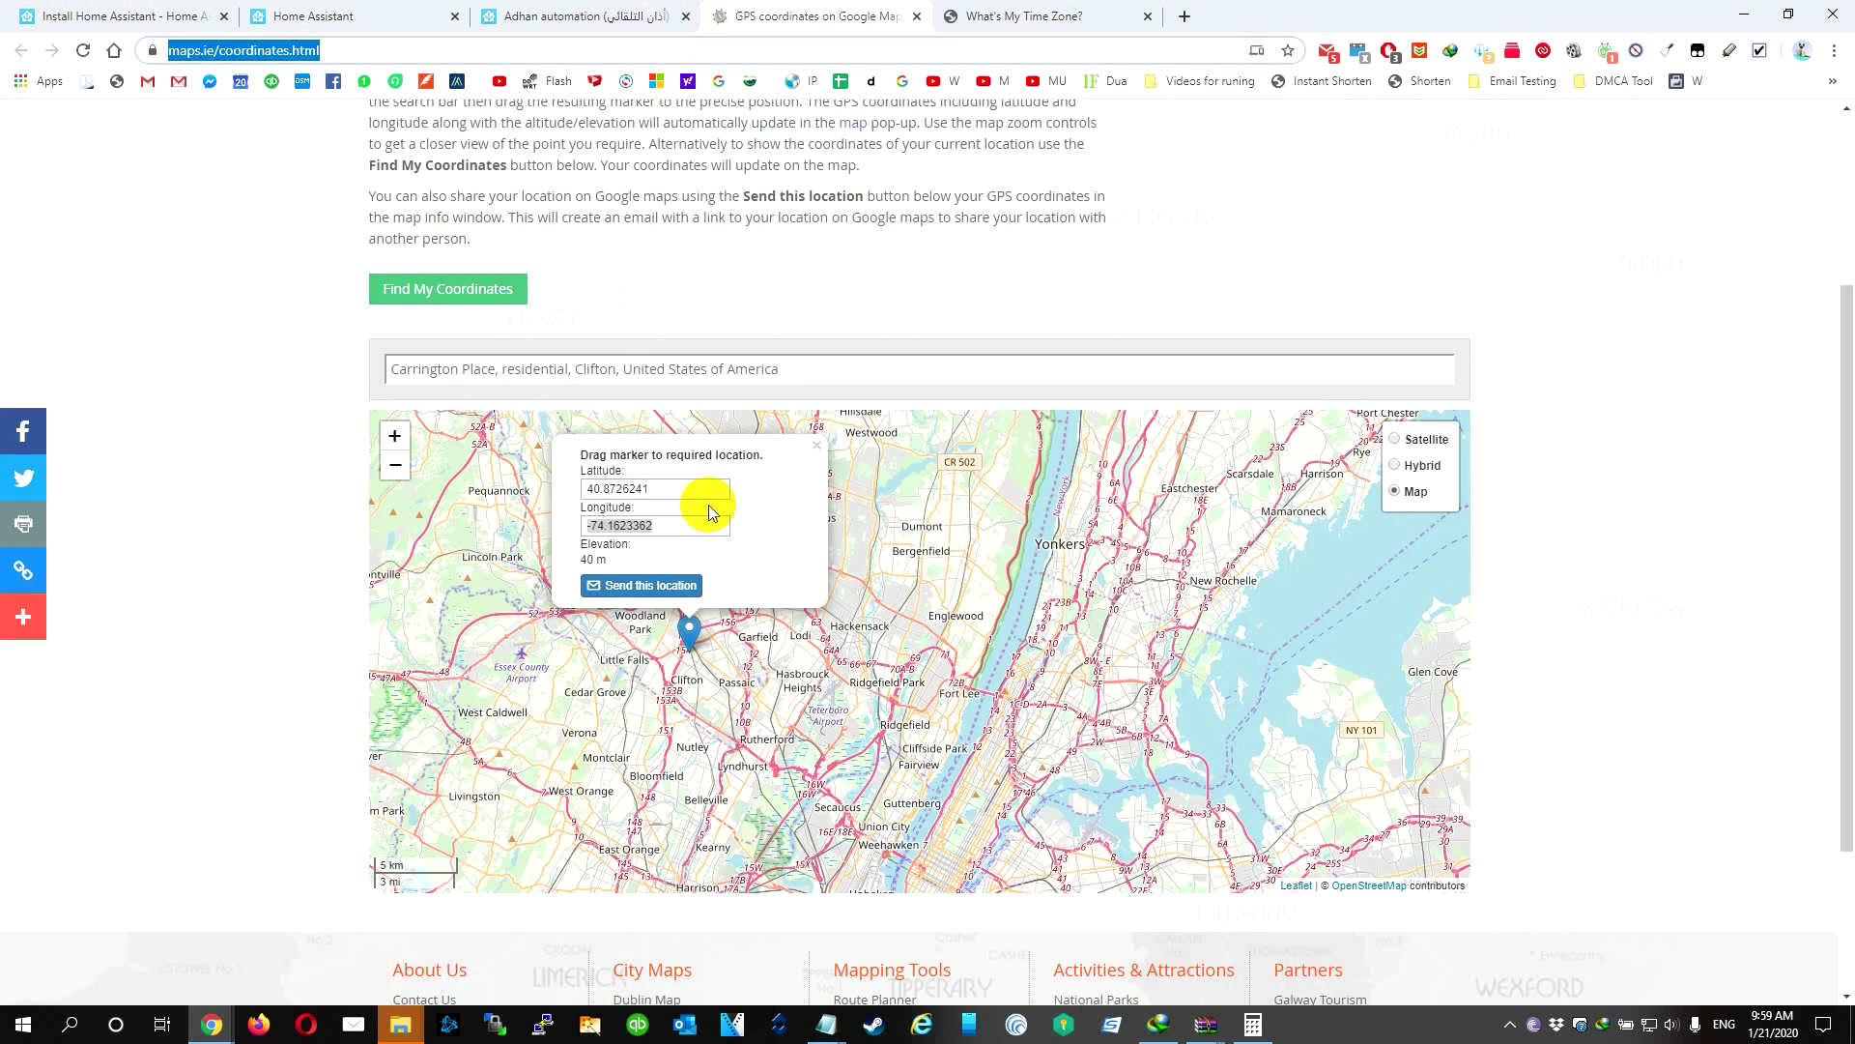
pyautogui.click(817, 447)
pyautogui.moveTo(676, 693); pyautogui.dragTo(752, 647)
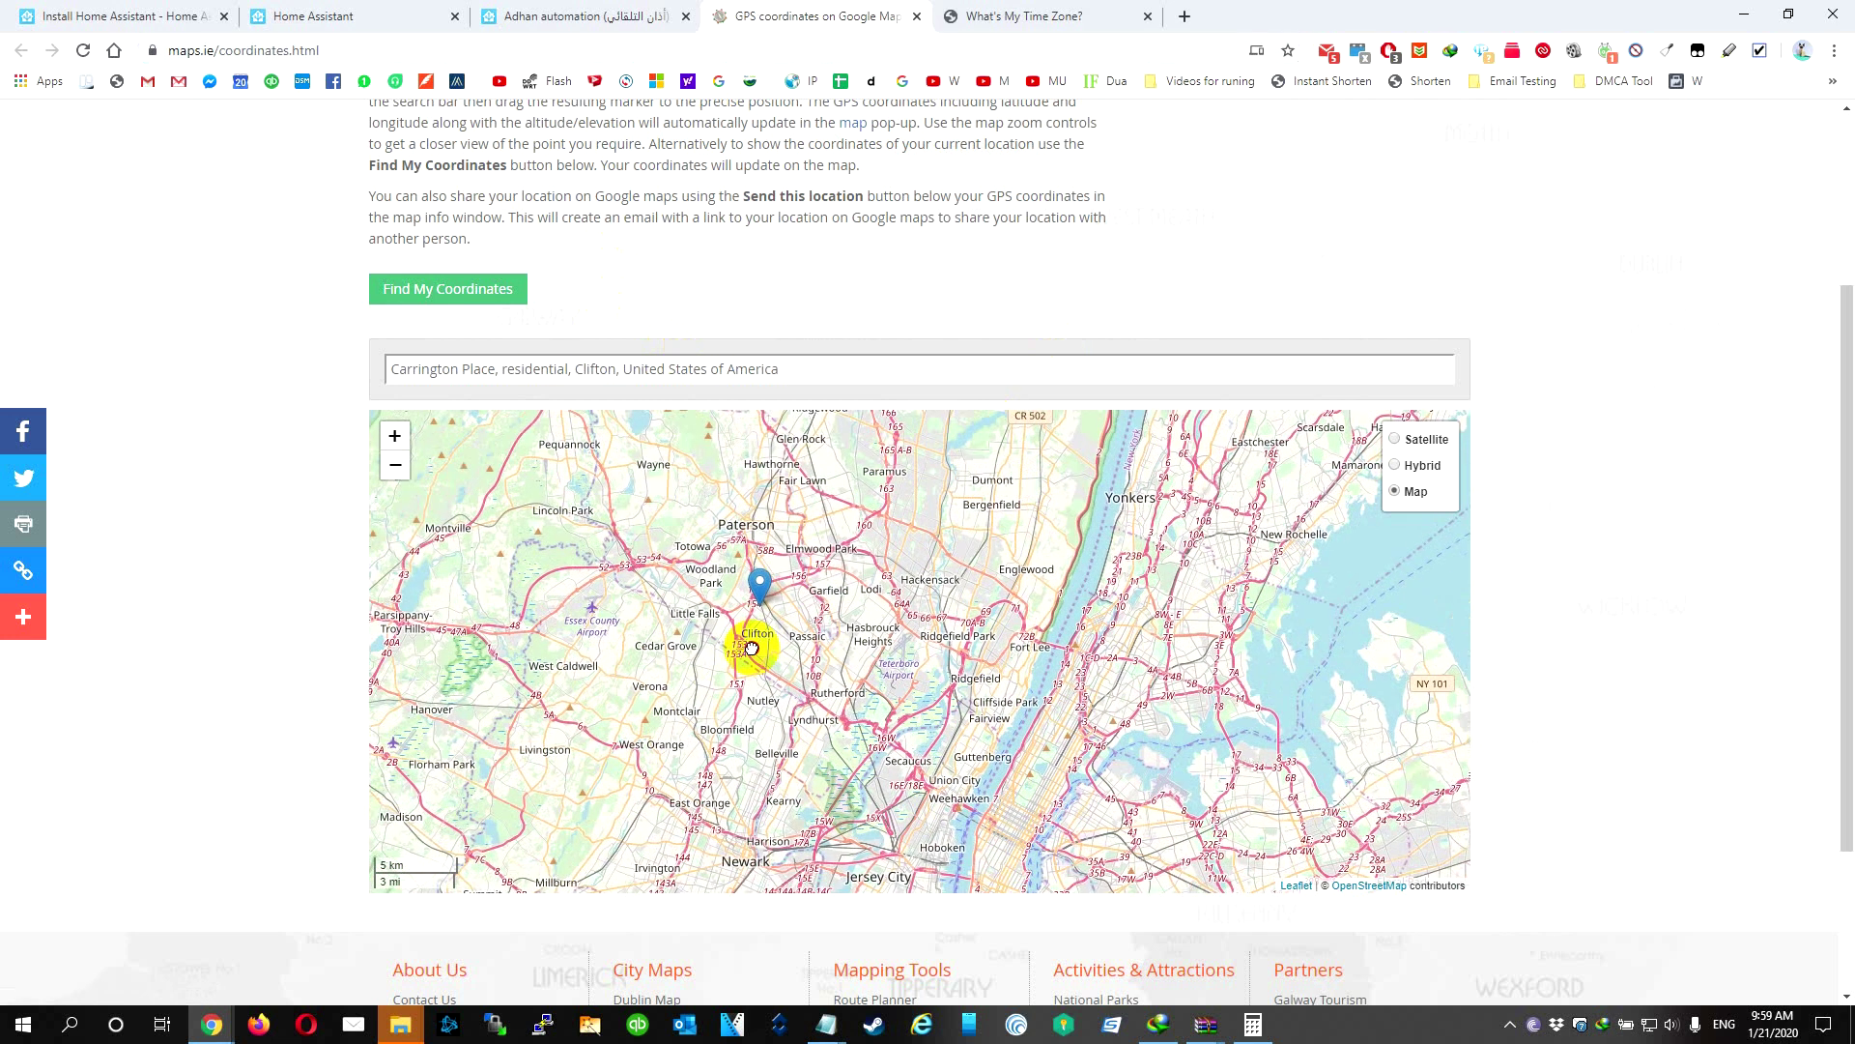
pyautogui.scroll(2, 749, 609)
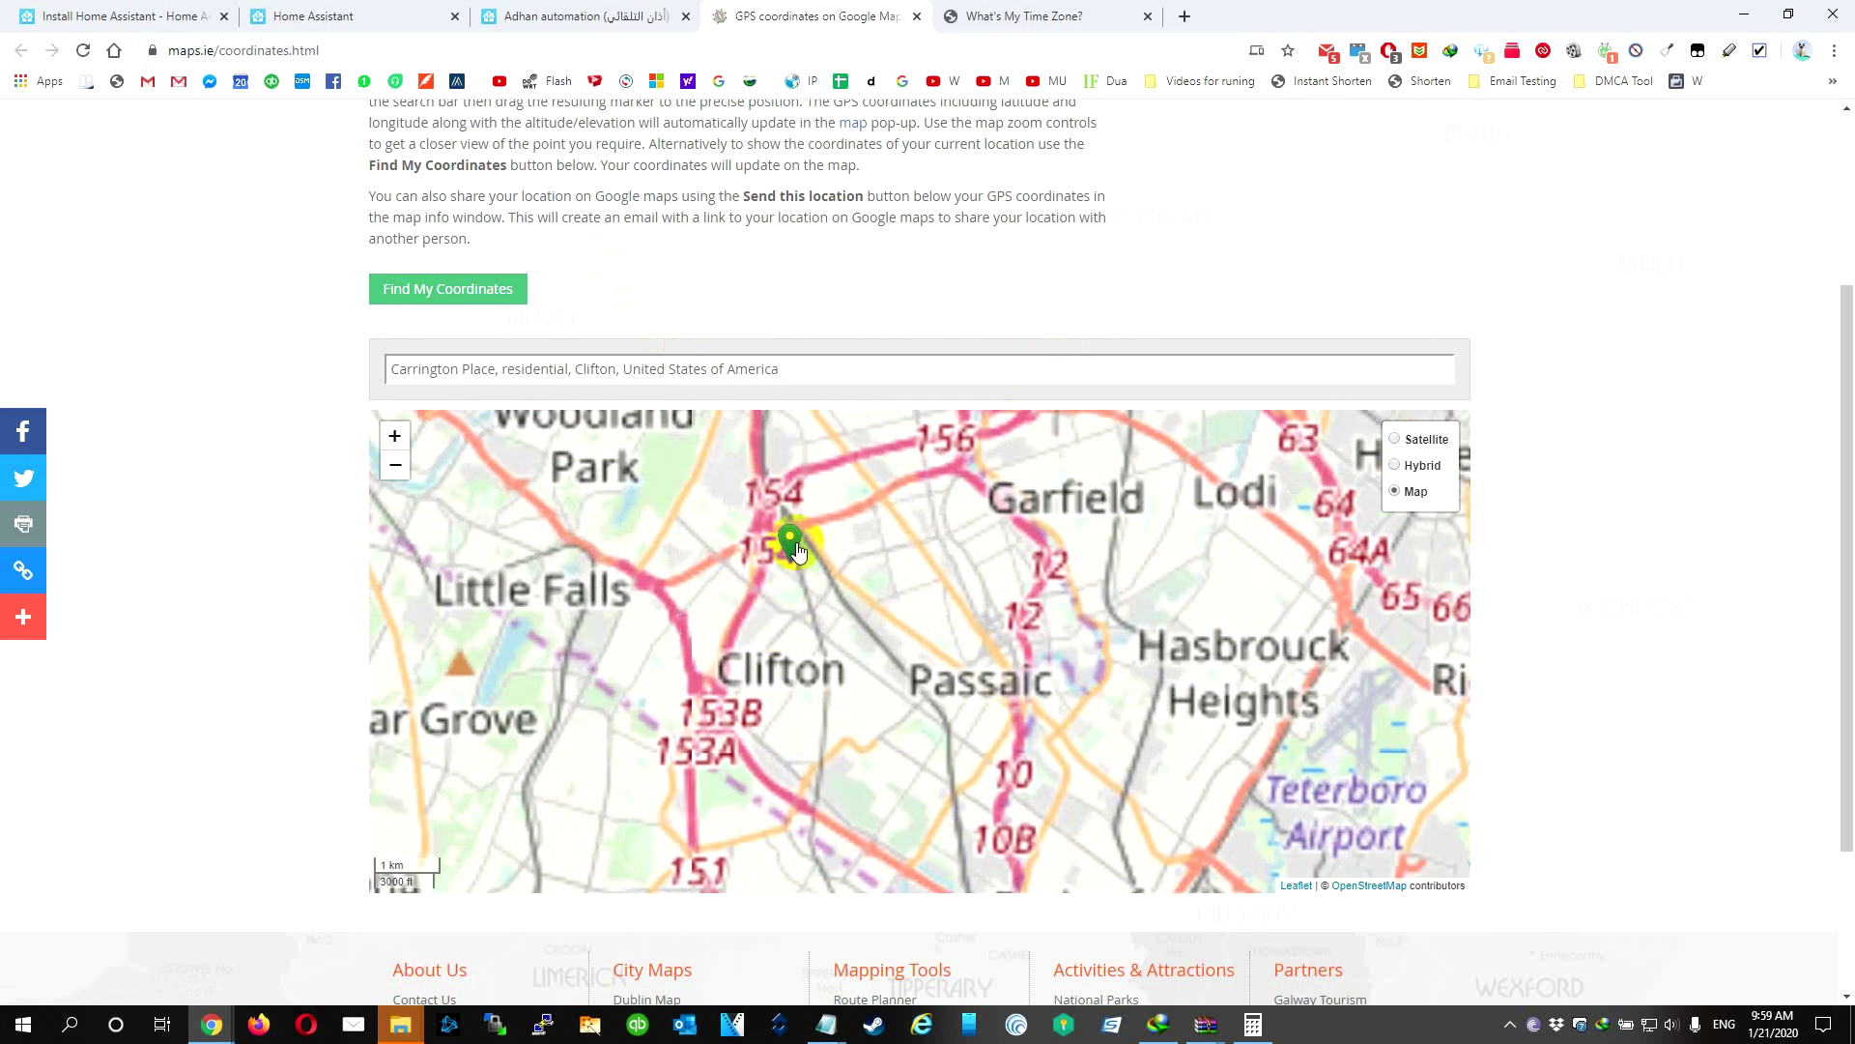
pyautogui.click(791, 552)
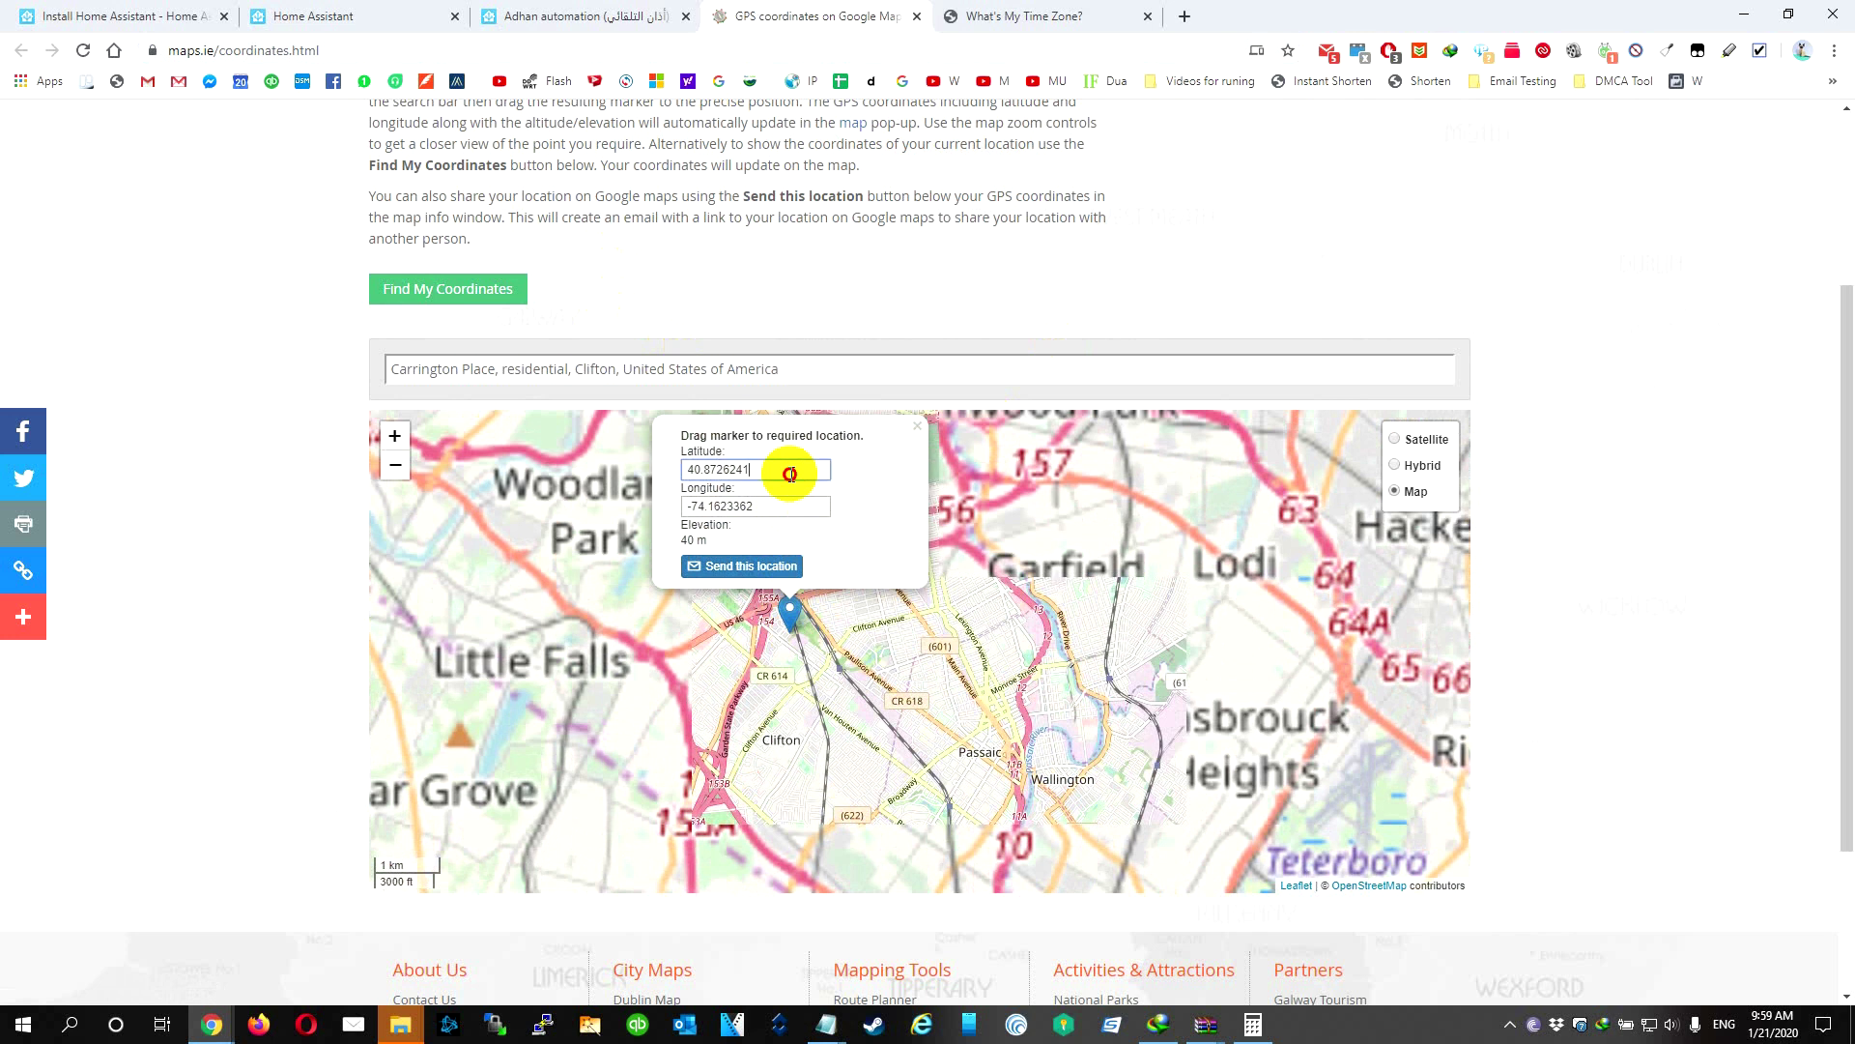
pyautogui.moveTo(786, 470); pyautogui.dragTo(690, 474)
pyautogui.hotkey('ctrl', 'c')
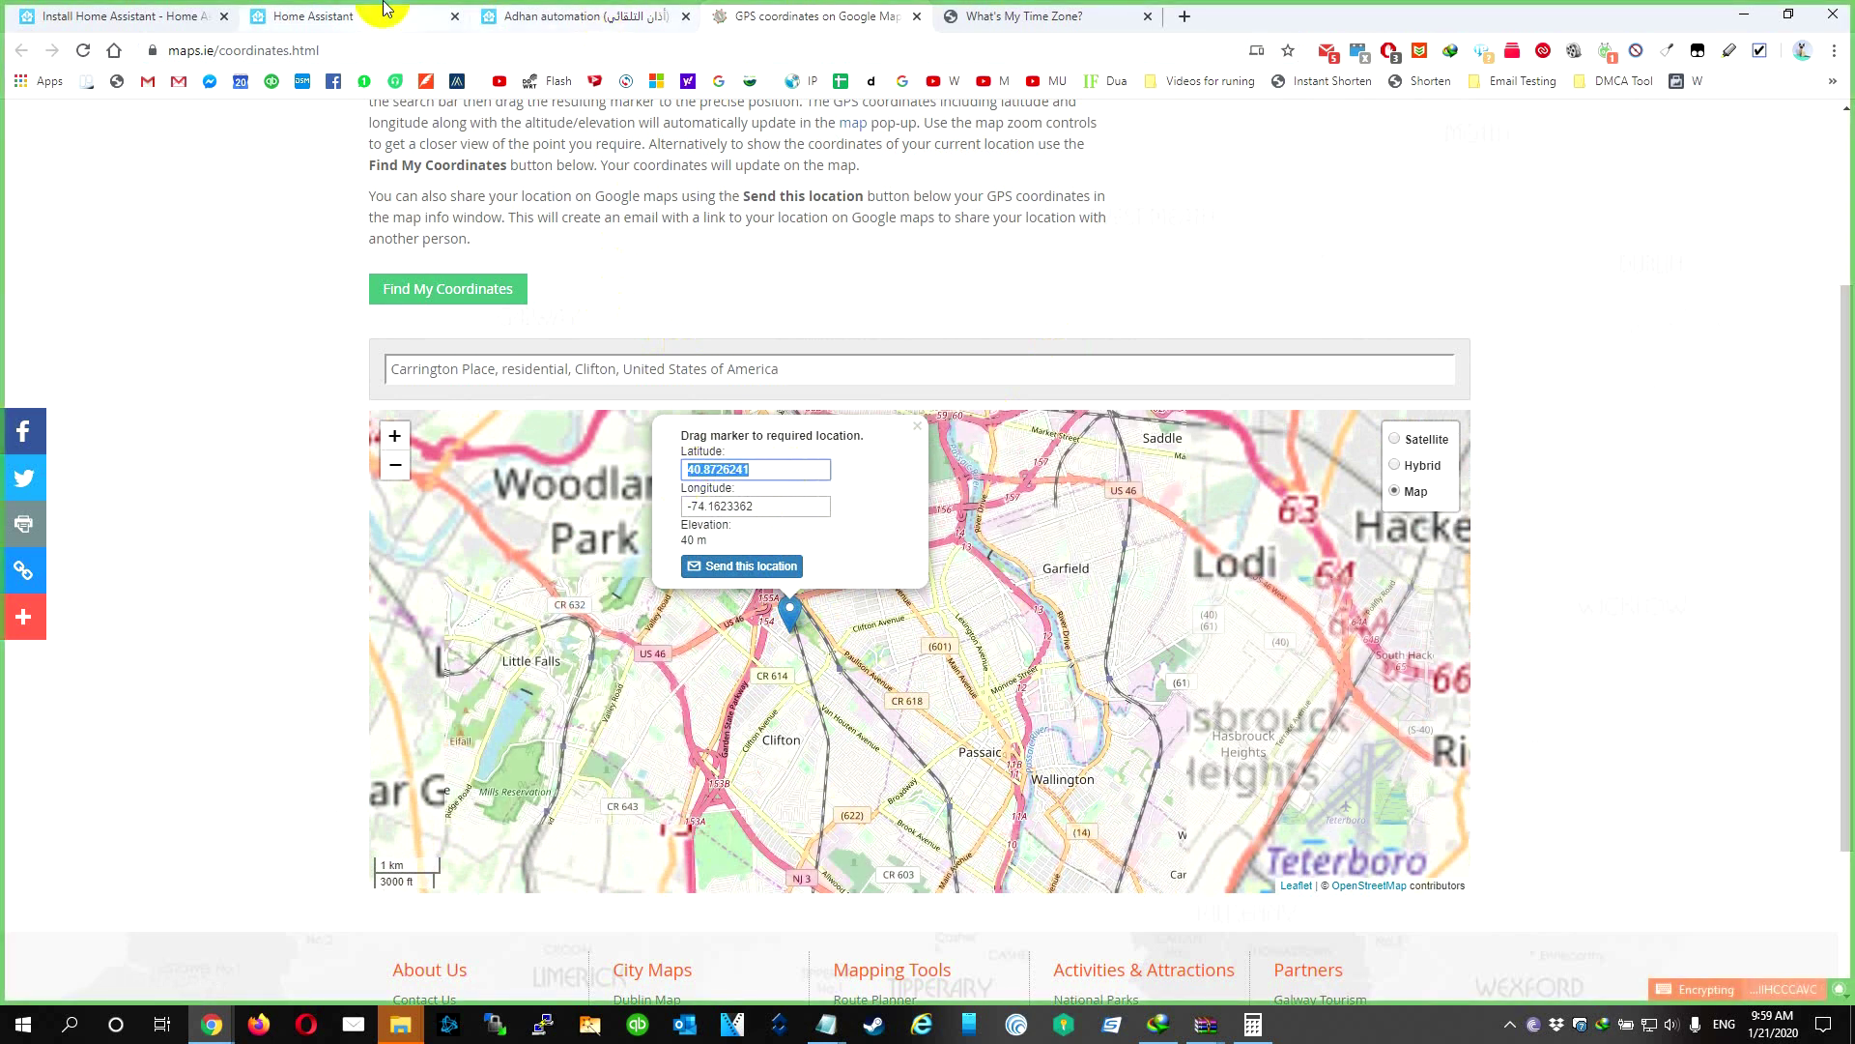
pyautogui.click(162, 13)
pyautogui.click(435, 18)
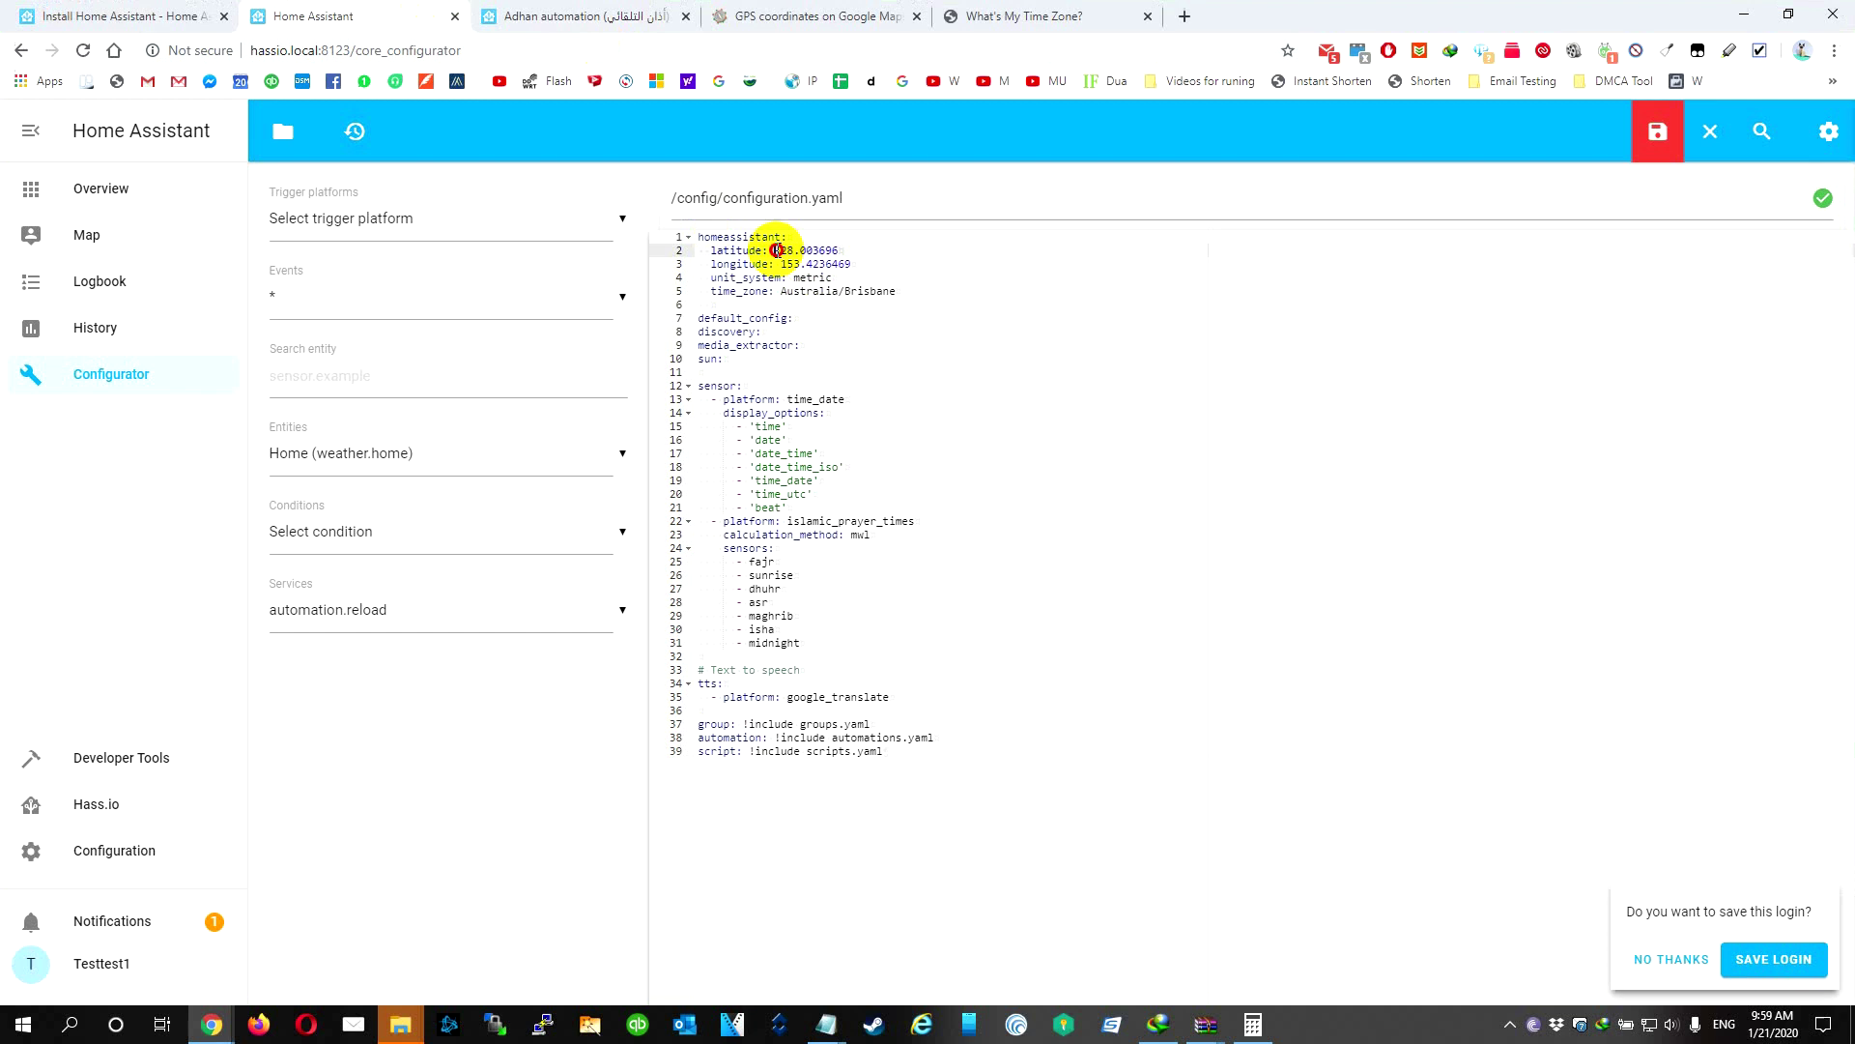
pyautogui.moveTo(774, 251); pyautogui.dragTo(833, 248)
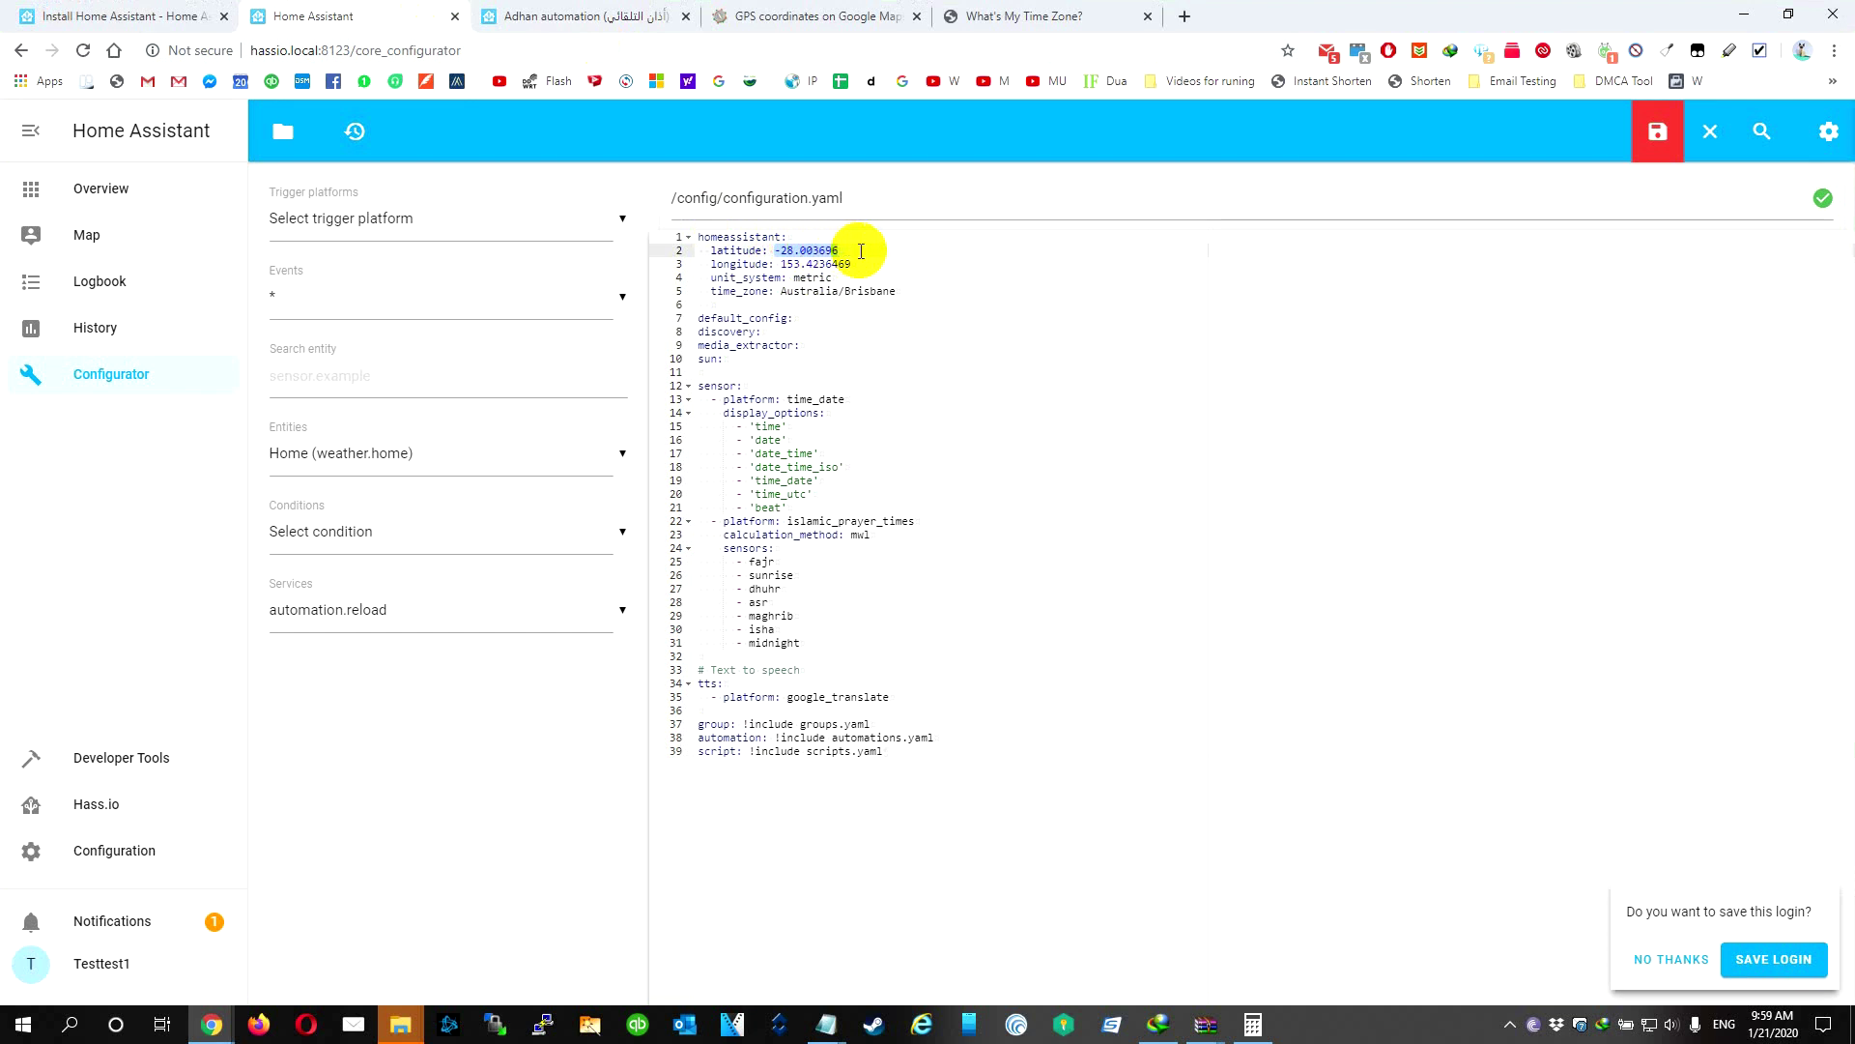
# Step: Replace the sample longitude on line 3 with -74.1623362 from the map
pyautogui.click(808, 14)
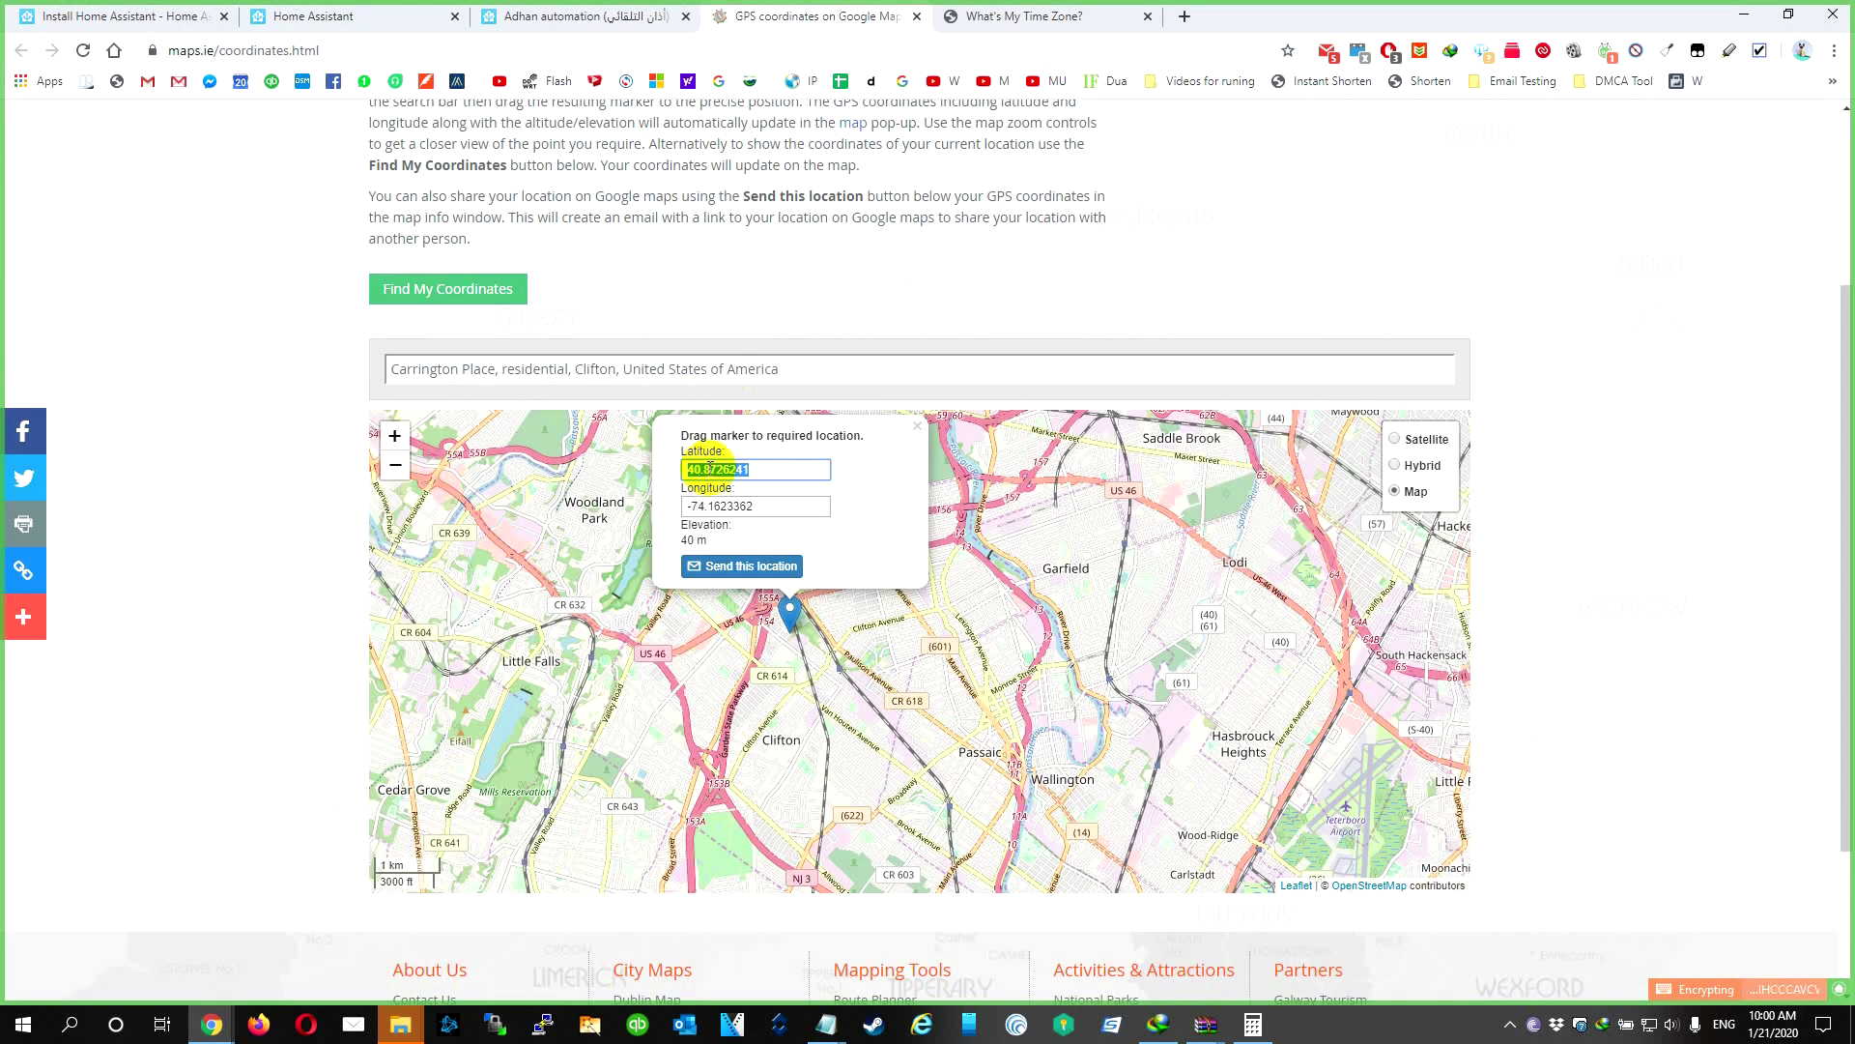
pyautogui.click(755, 499)
pyautogui.moveTo(754, 498); pyautogui.dragTo(675, 500)
pyautogui.click(416, 17)
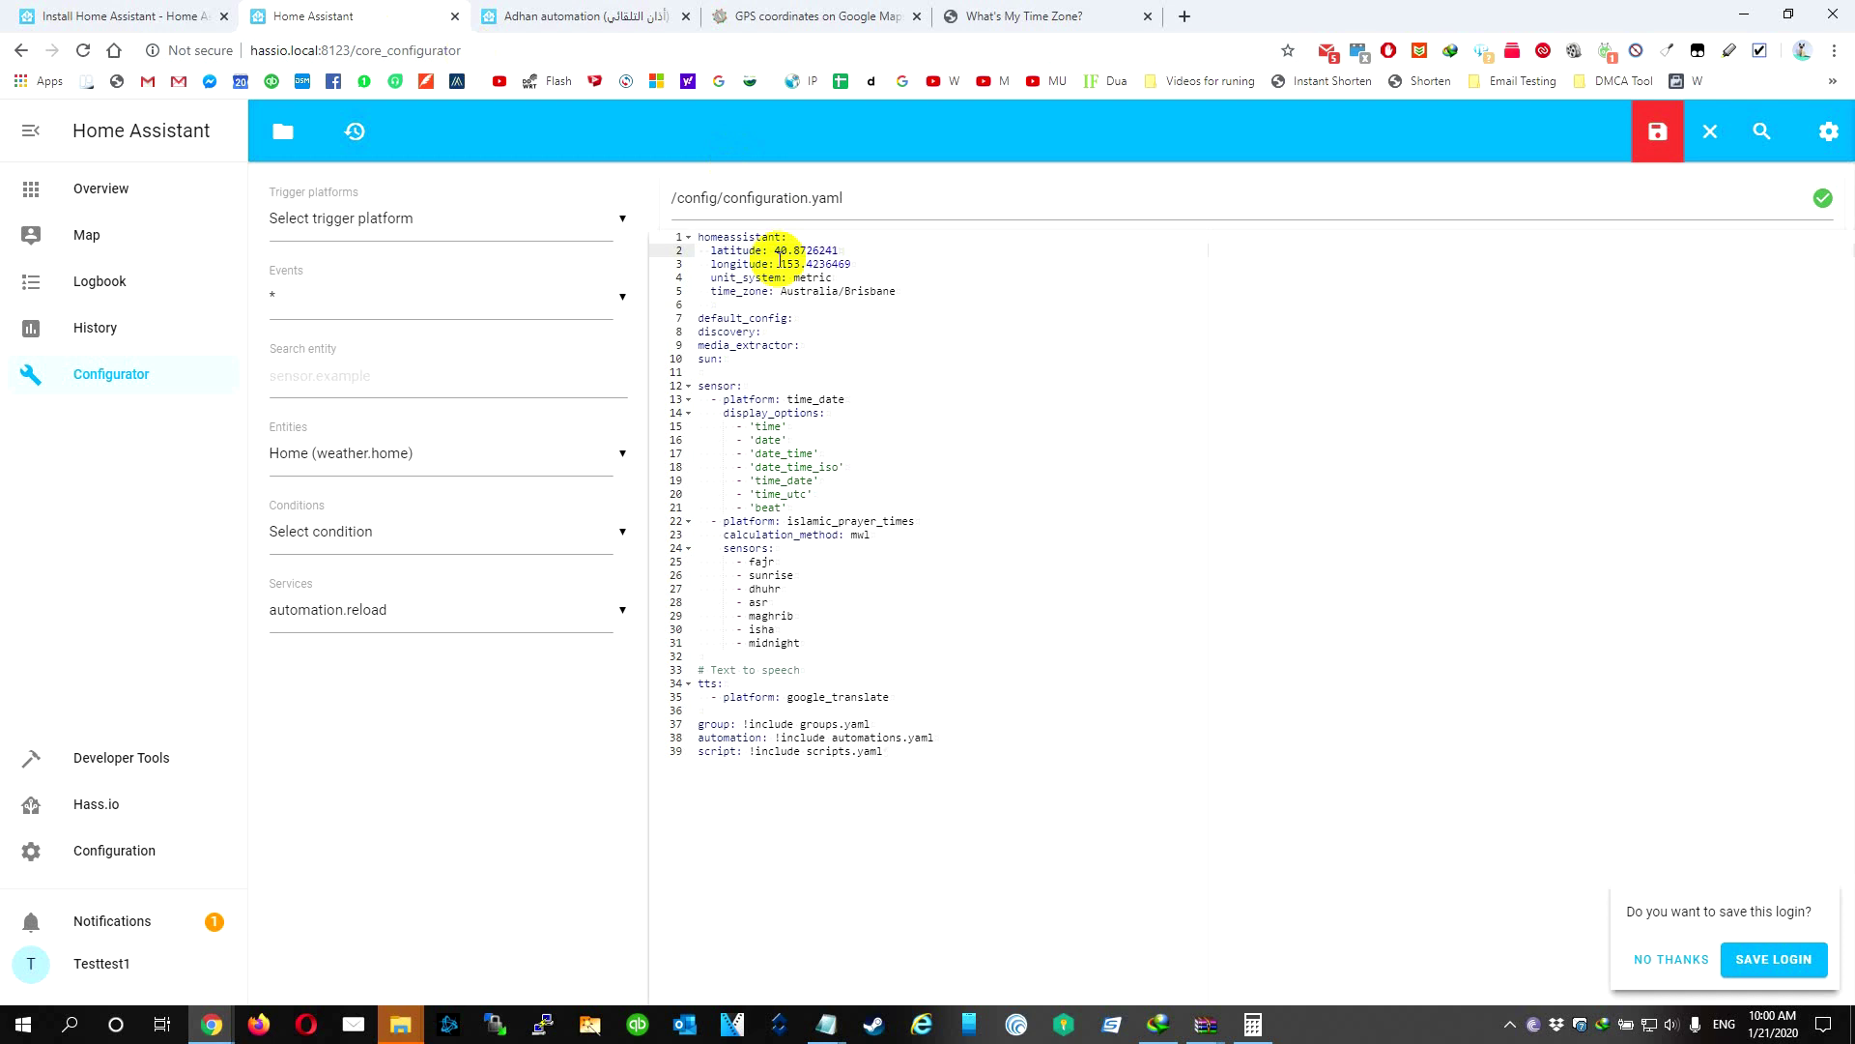
pyautogui.moveTo(781, 263); pyautogui.dragTo(853, 264)
pyautogui.hotkey('ctrl', 'v')
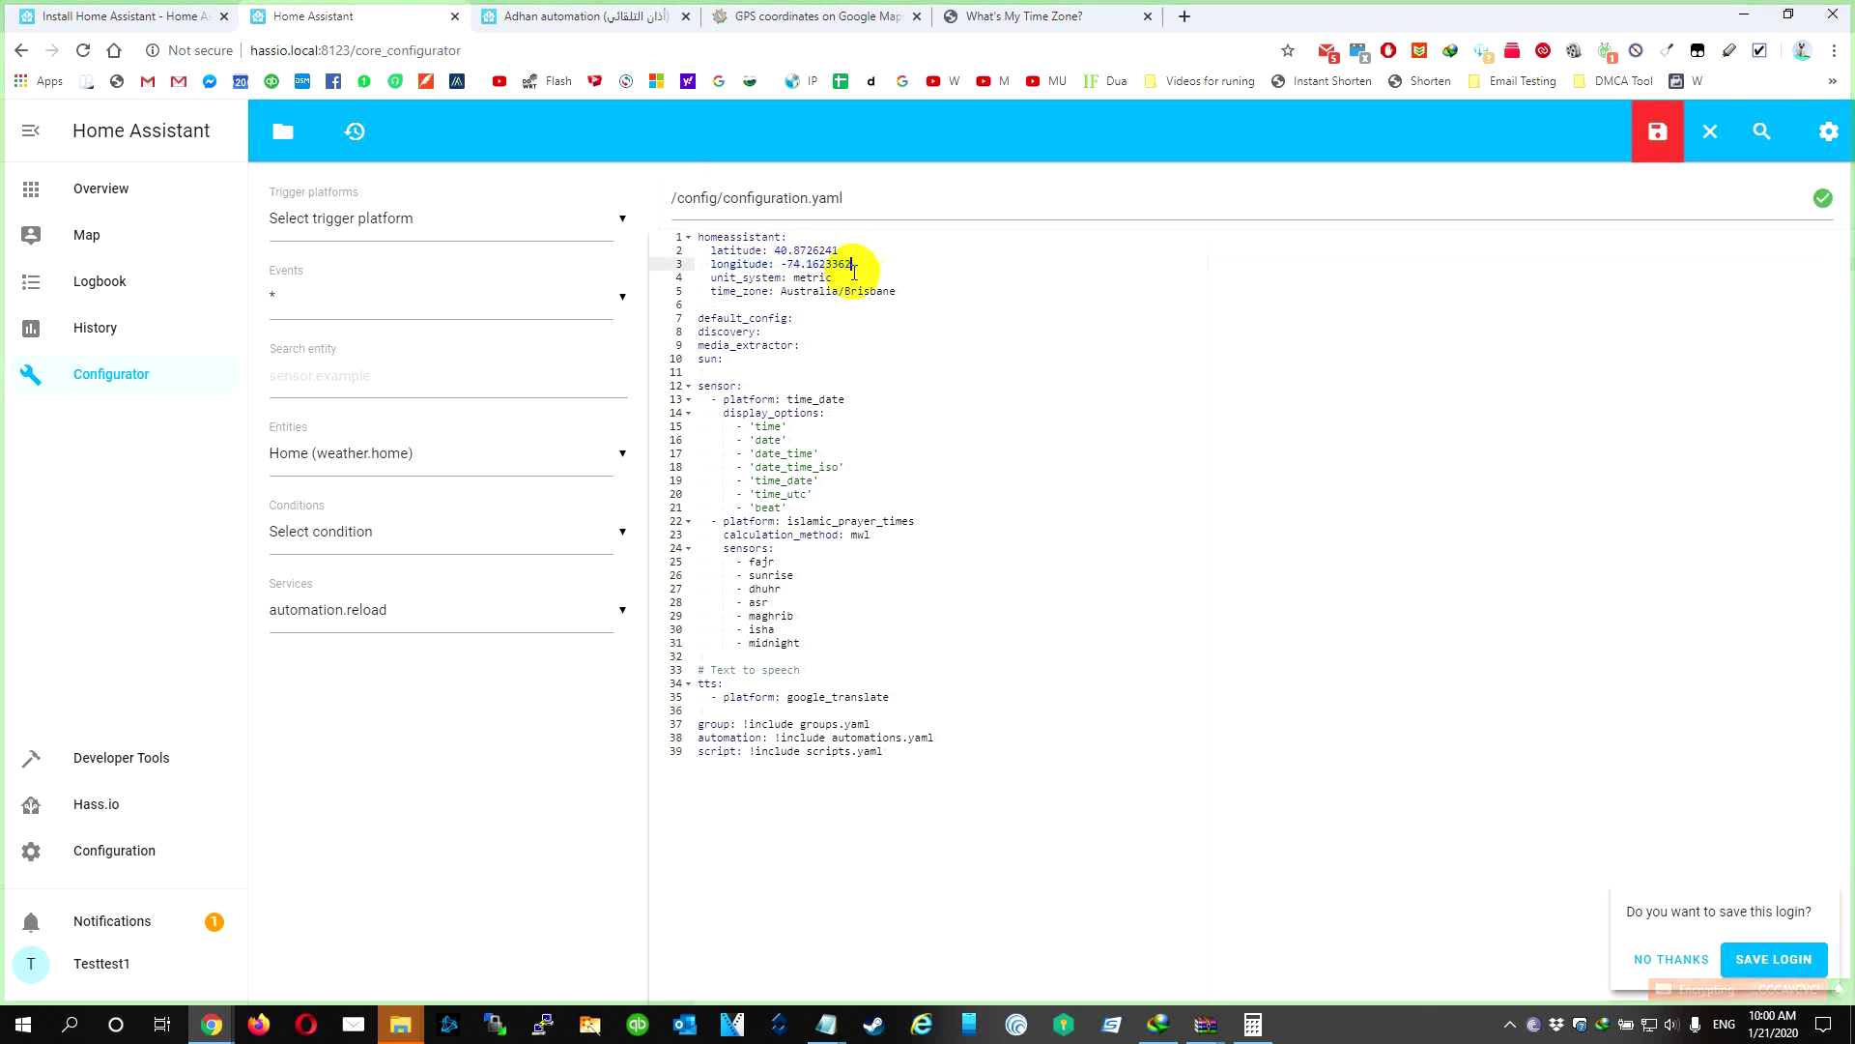
# Step: Look up United States on timezoneconverter.com and select the America/New_York zone name
pyautogui.click(1010, 15)
pyautogui.click(626, 170)
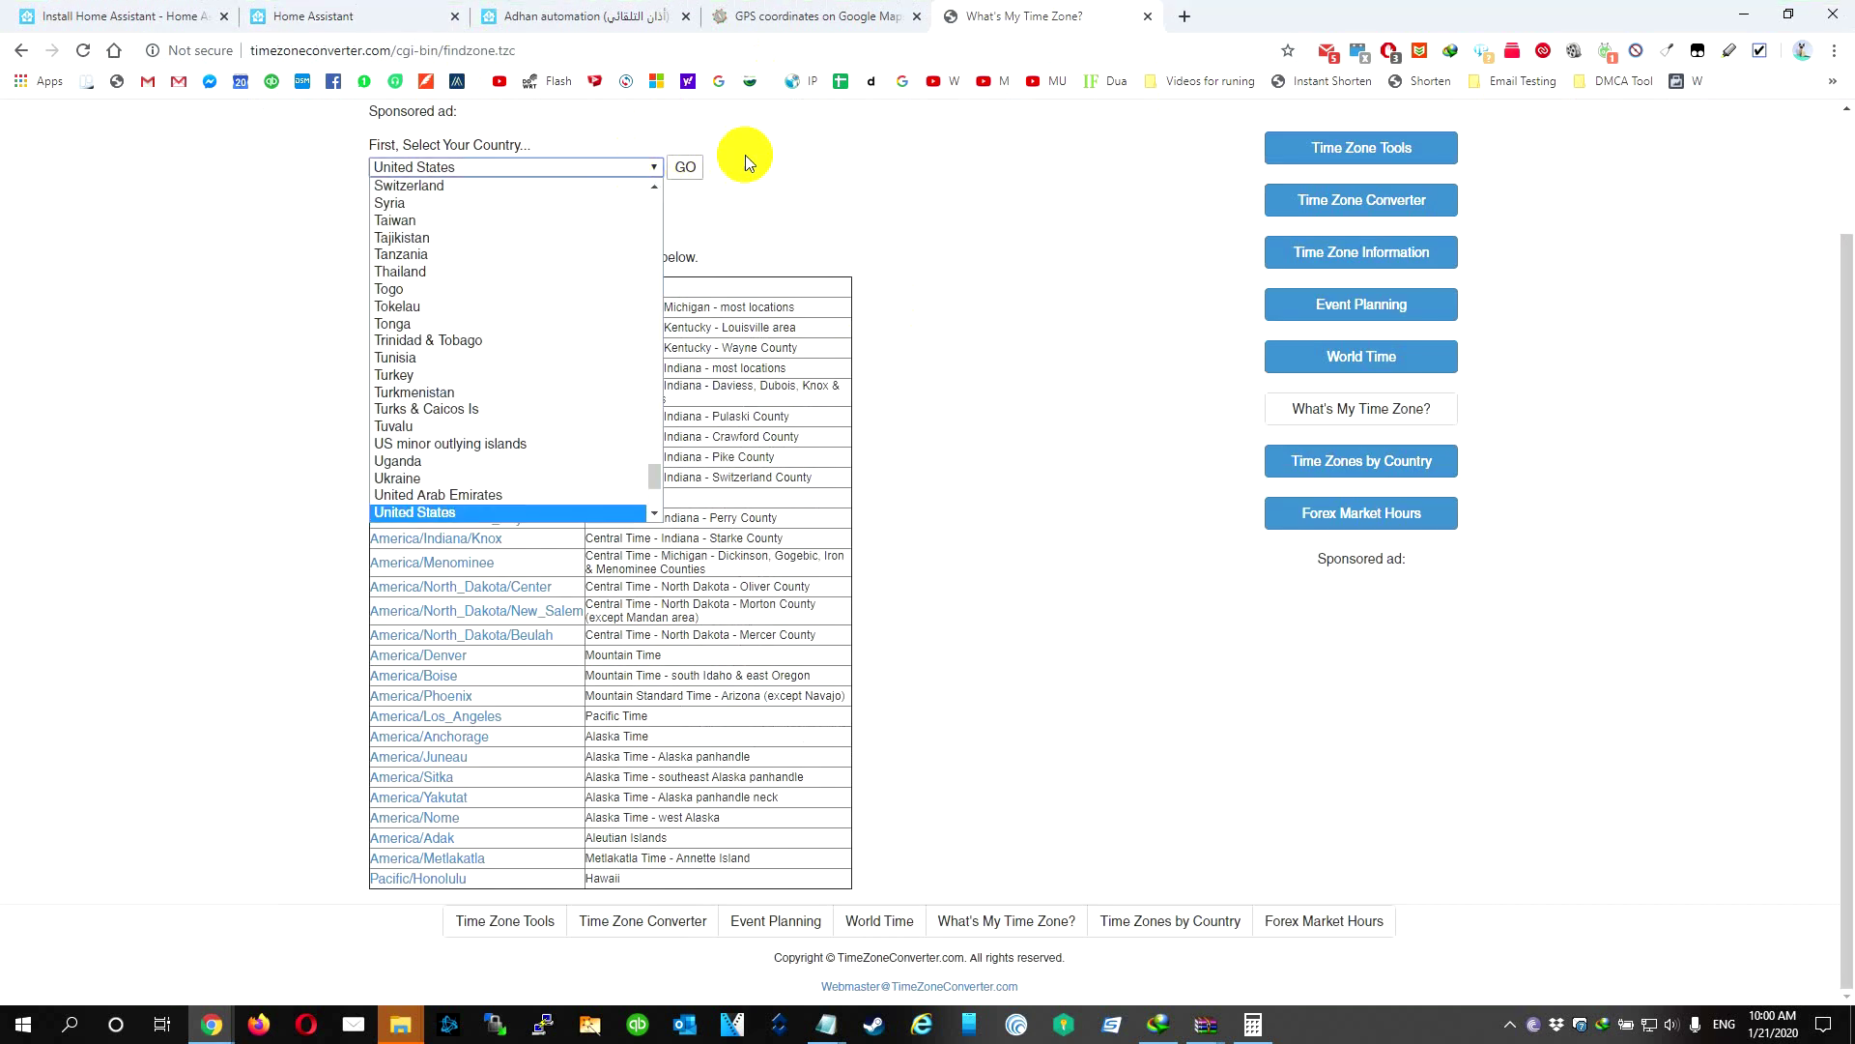
pyautogui.scroll(2, 903, 207)
pyautogui.click(534, 308)
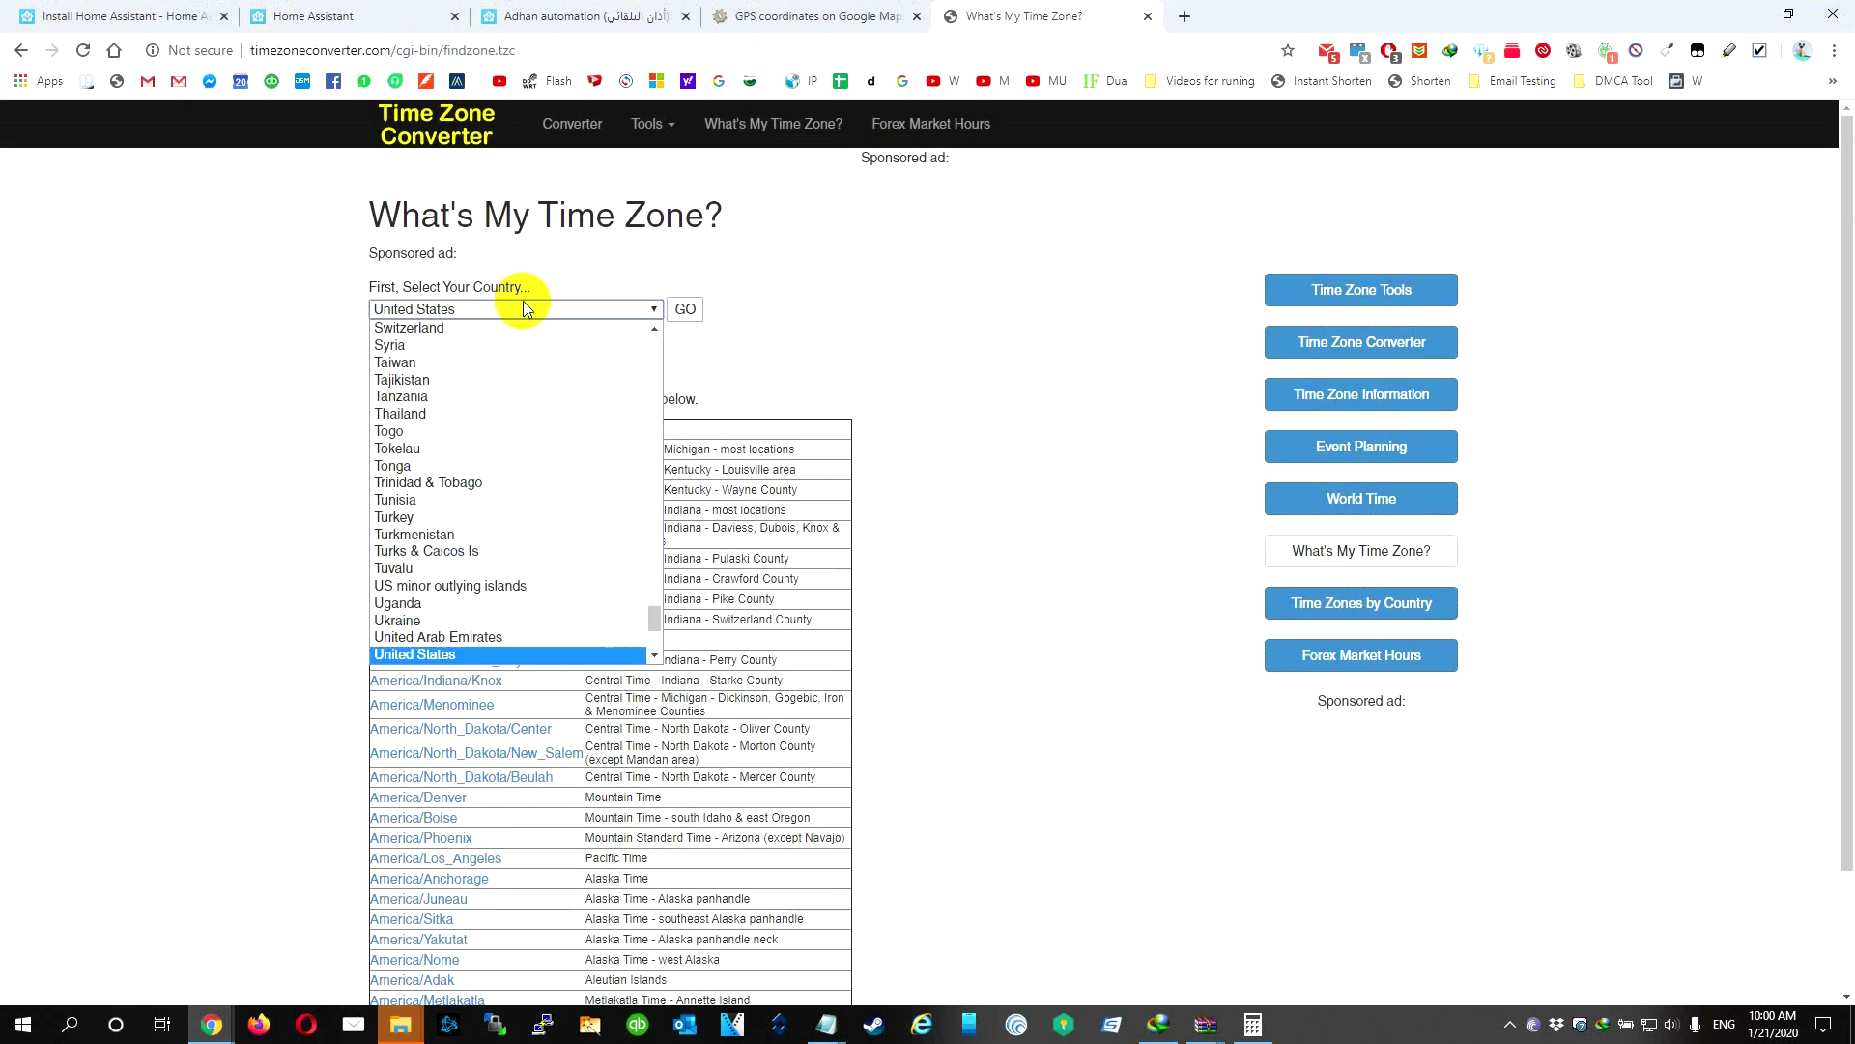
pyautogui.click(928, 348)
pyautogui.scroll(-1, 527, 329)
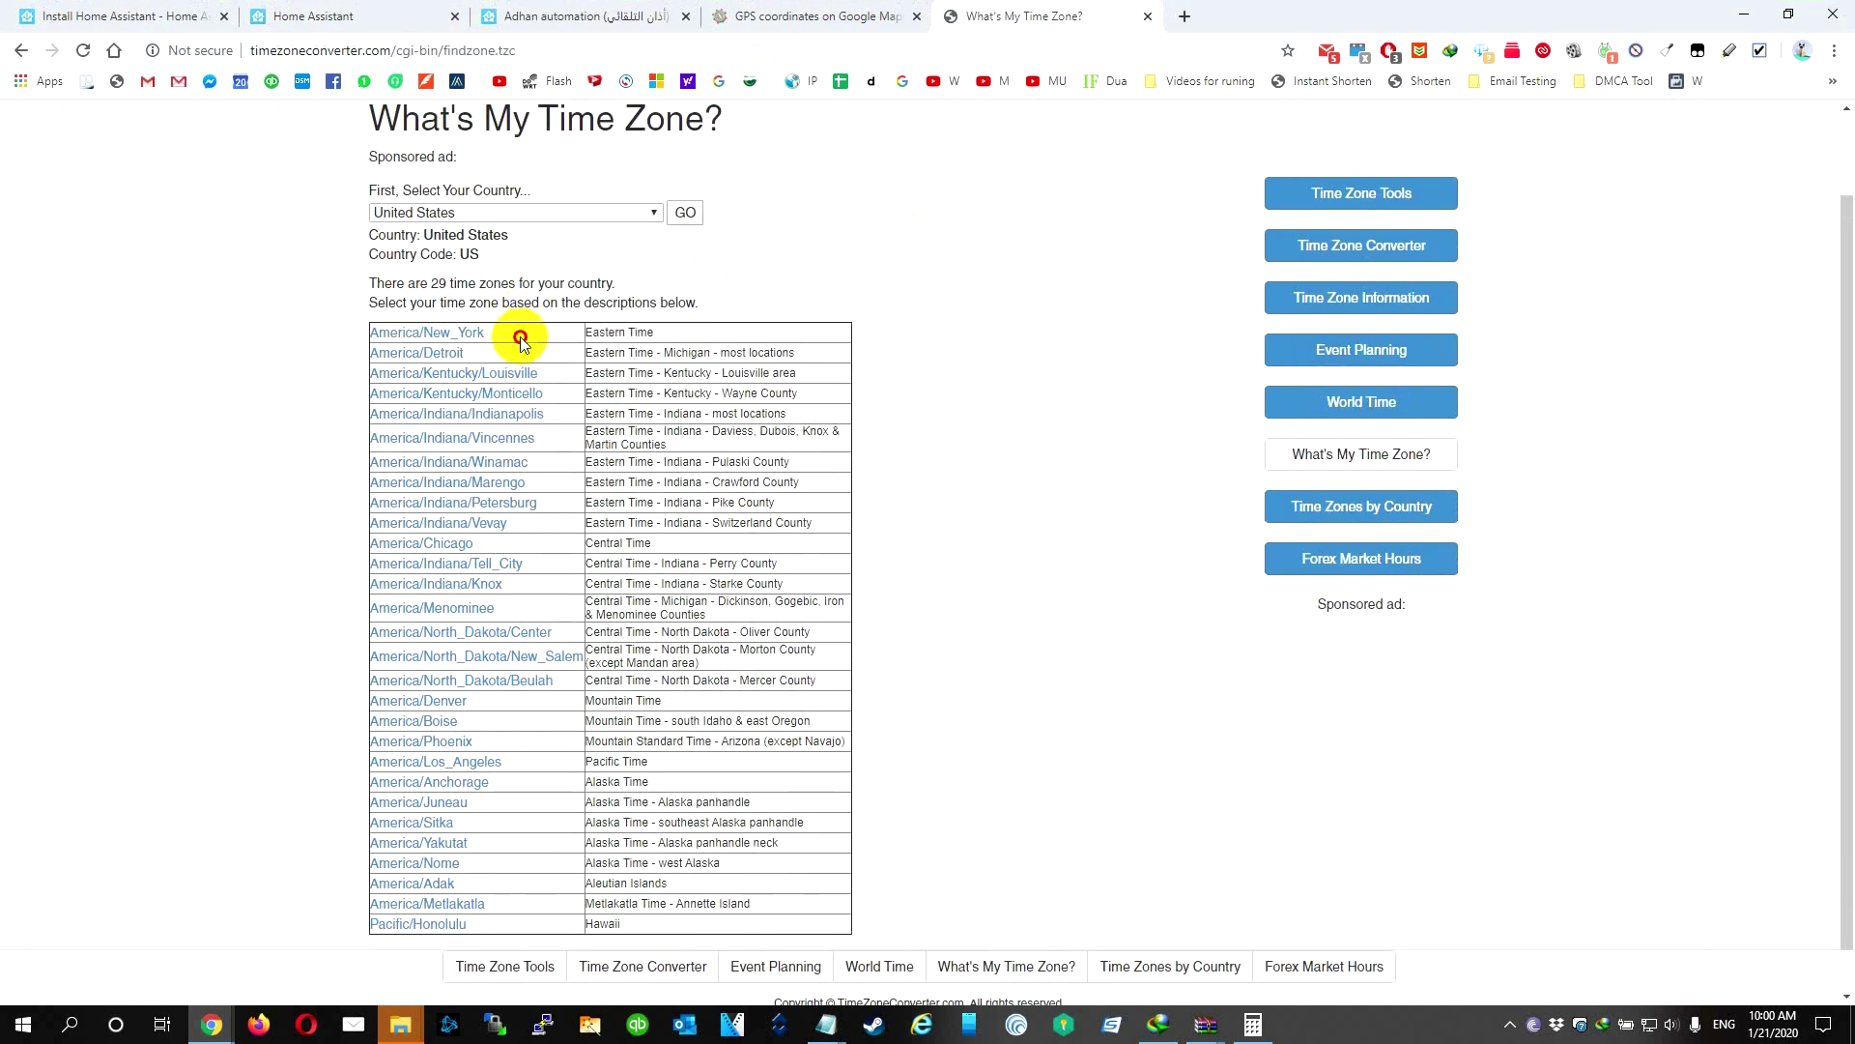
pyautogui.moveTo(520, 341); pyautogui.dragTo(373, 337)
pyautogui.hotkey('ctrl', 'c')
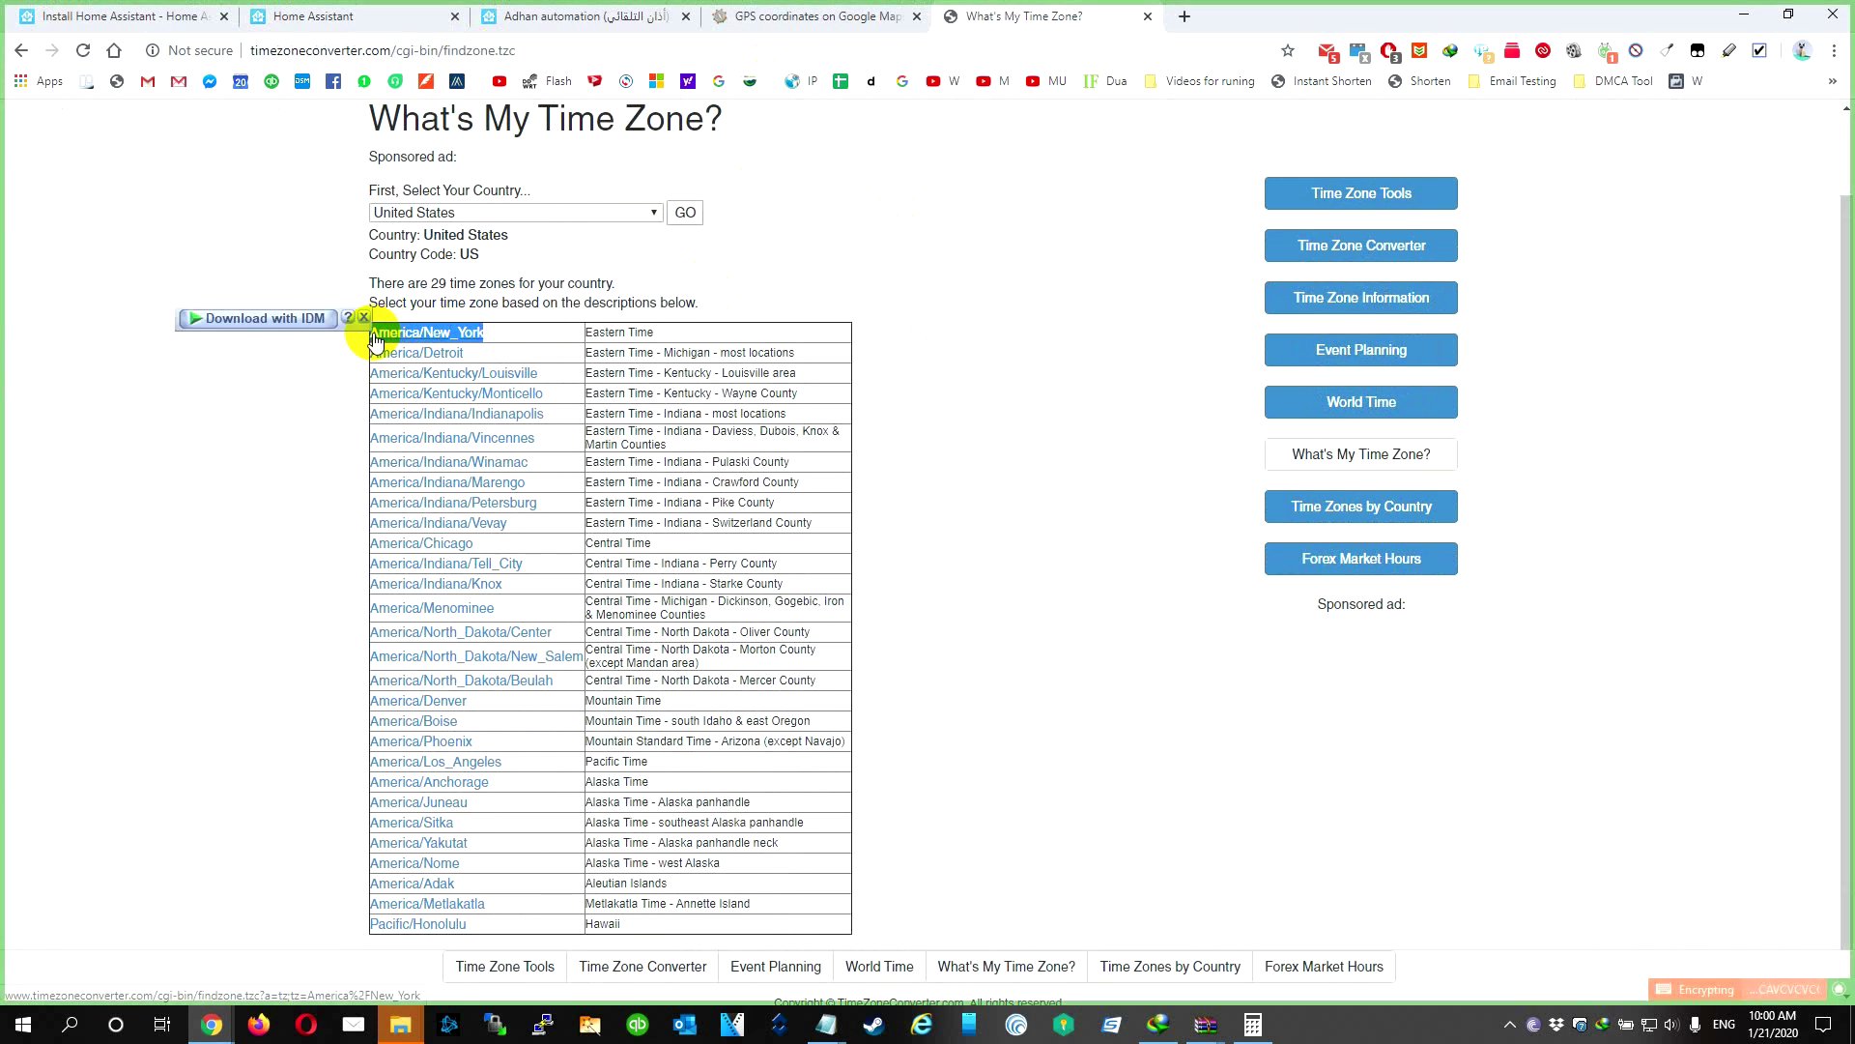
# Step: Replace Australia/Brisbane with America/New_York on line 5 of configuration.yaml and save
pyautogui.click(346, 15)
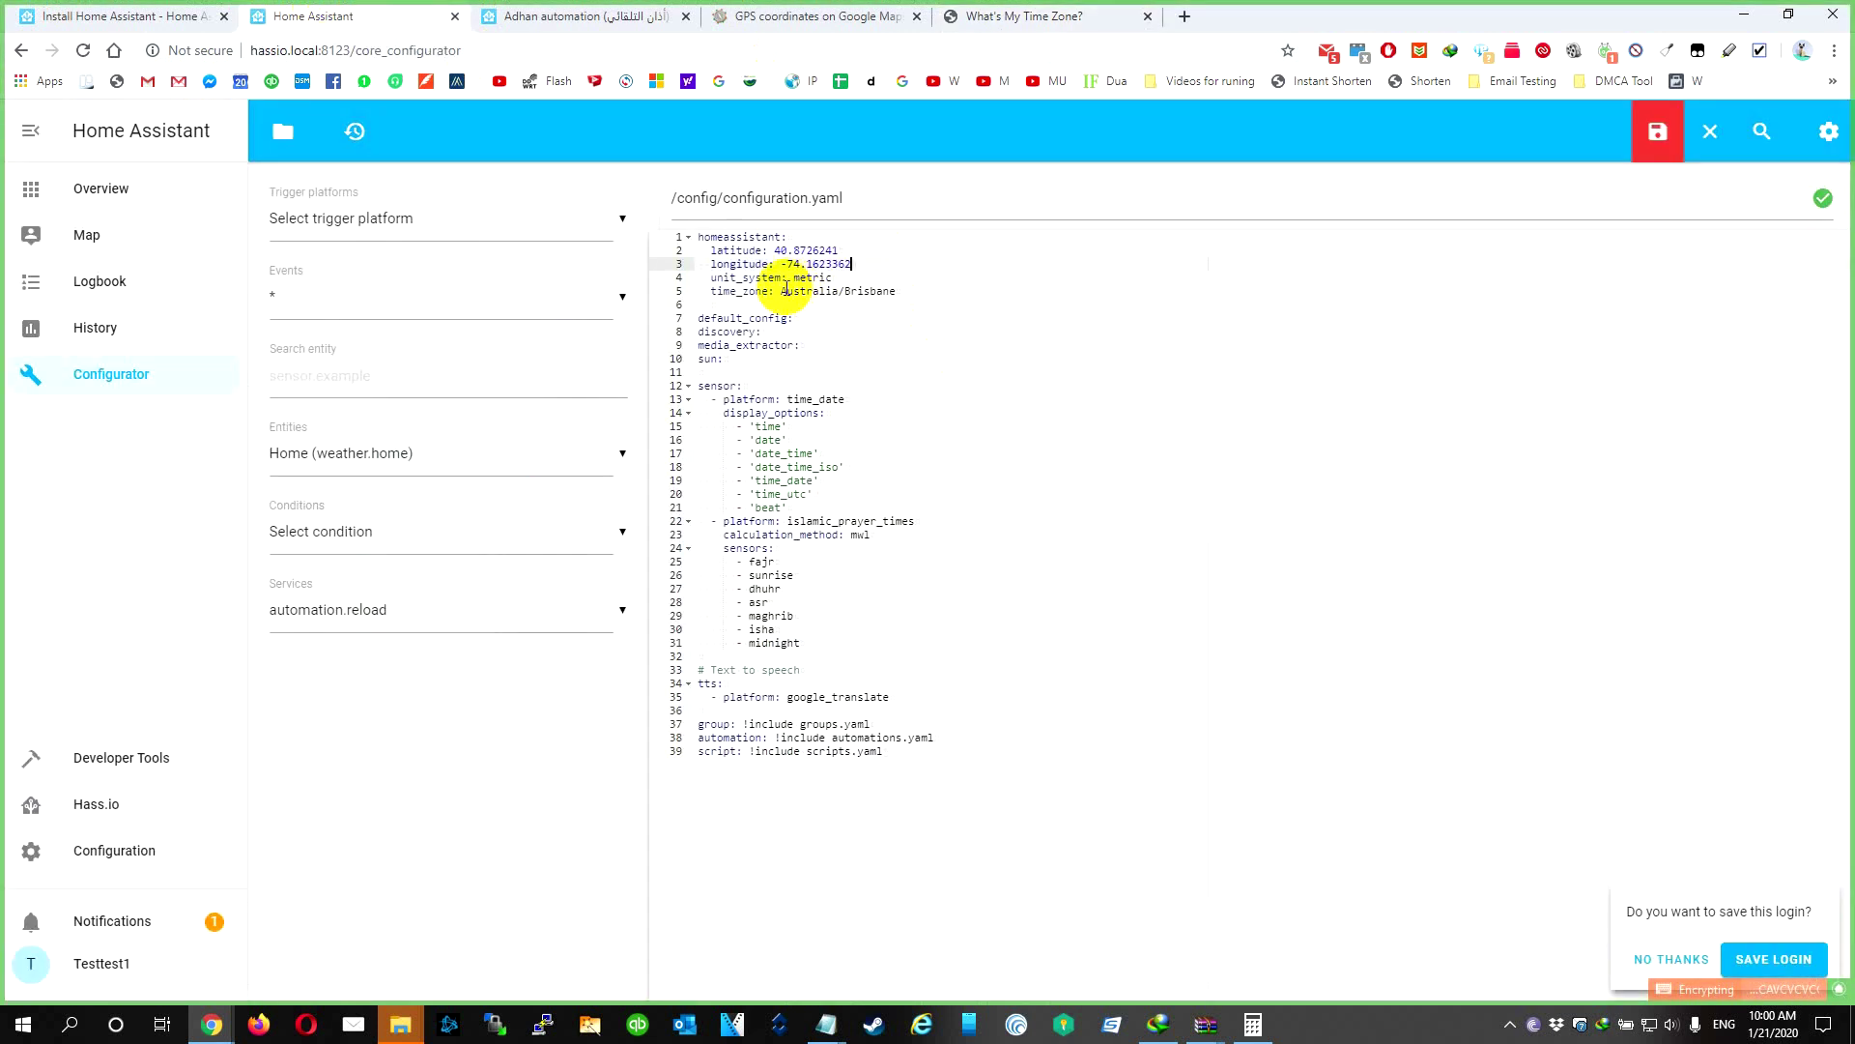
pyautogui.moveTo(783, 291); pyautogui.dragTo(908, 287)
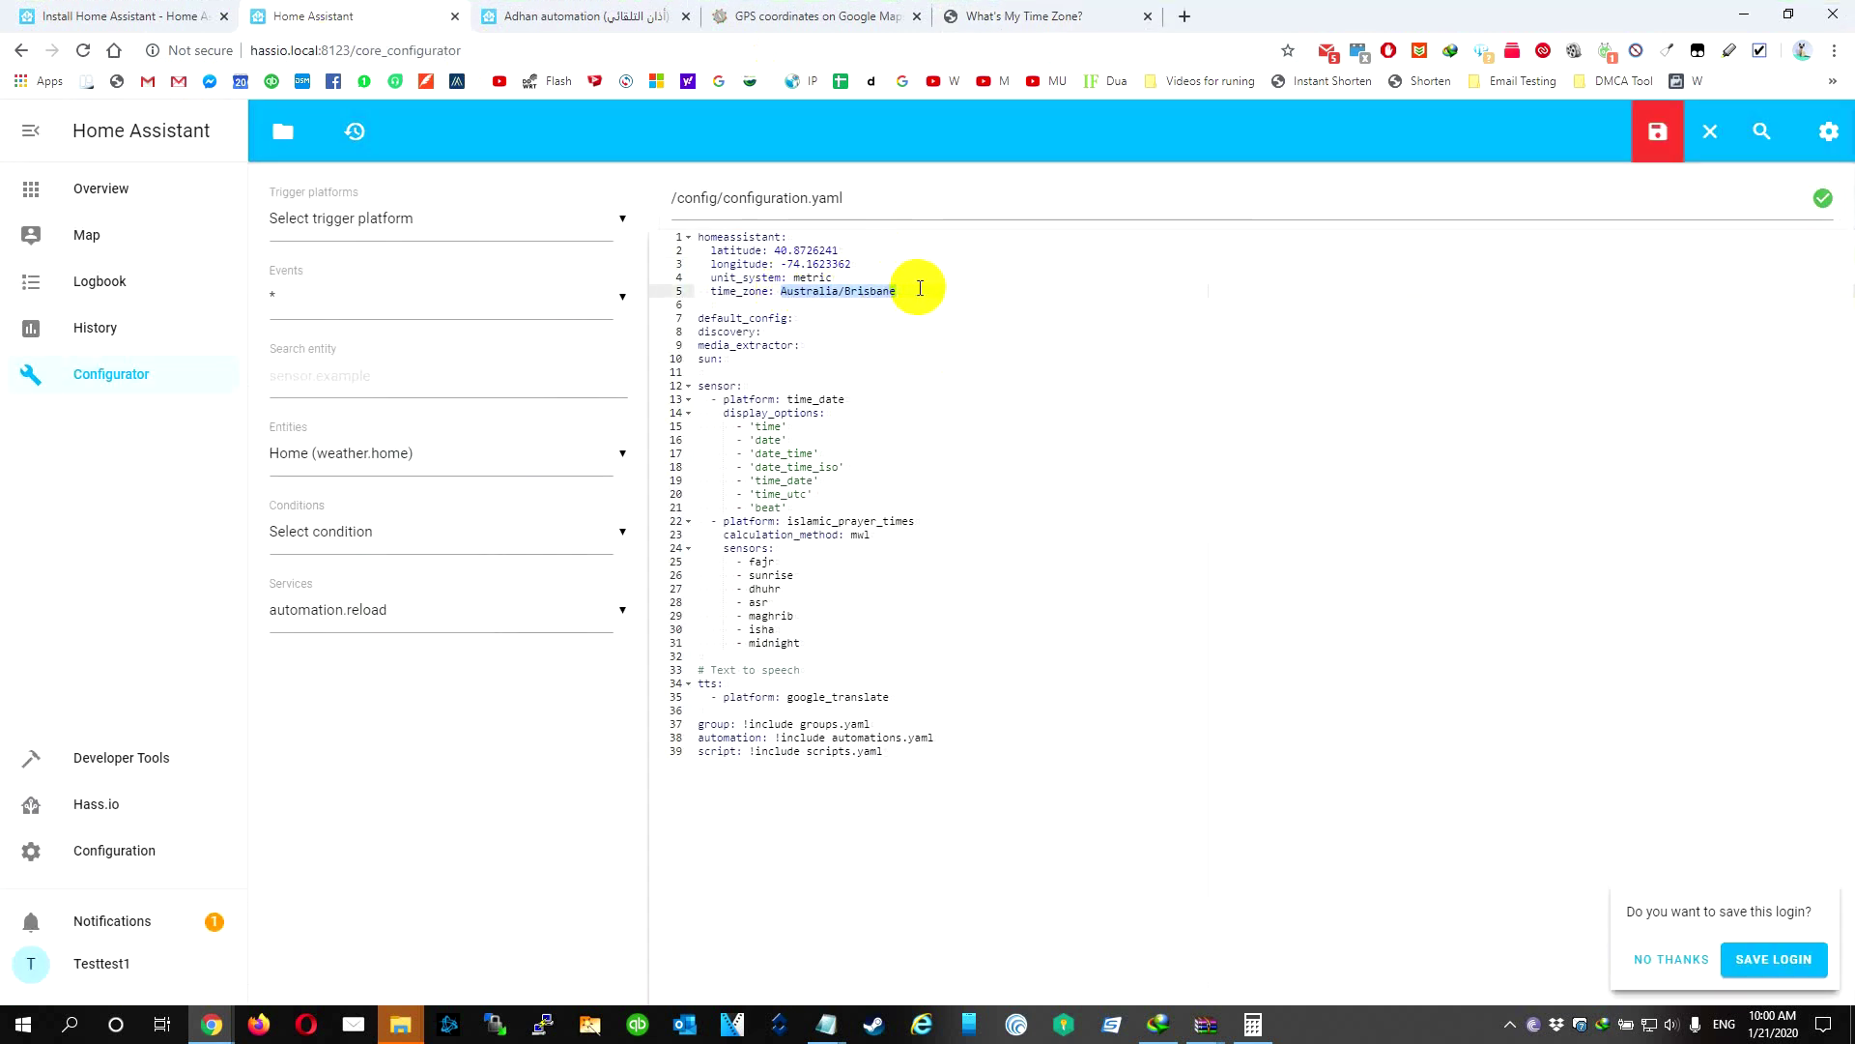
pyautogui.hotkey('ctrl', 'v')
pyautogui.click(1658, 135)
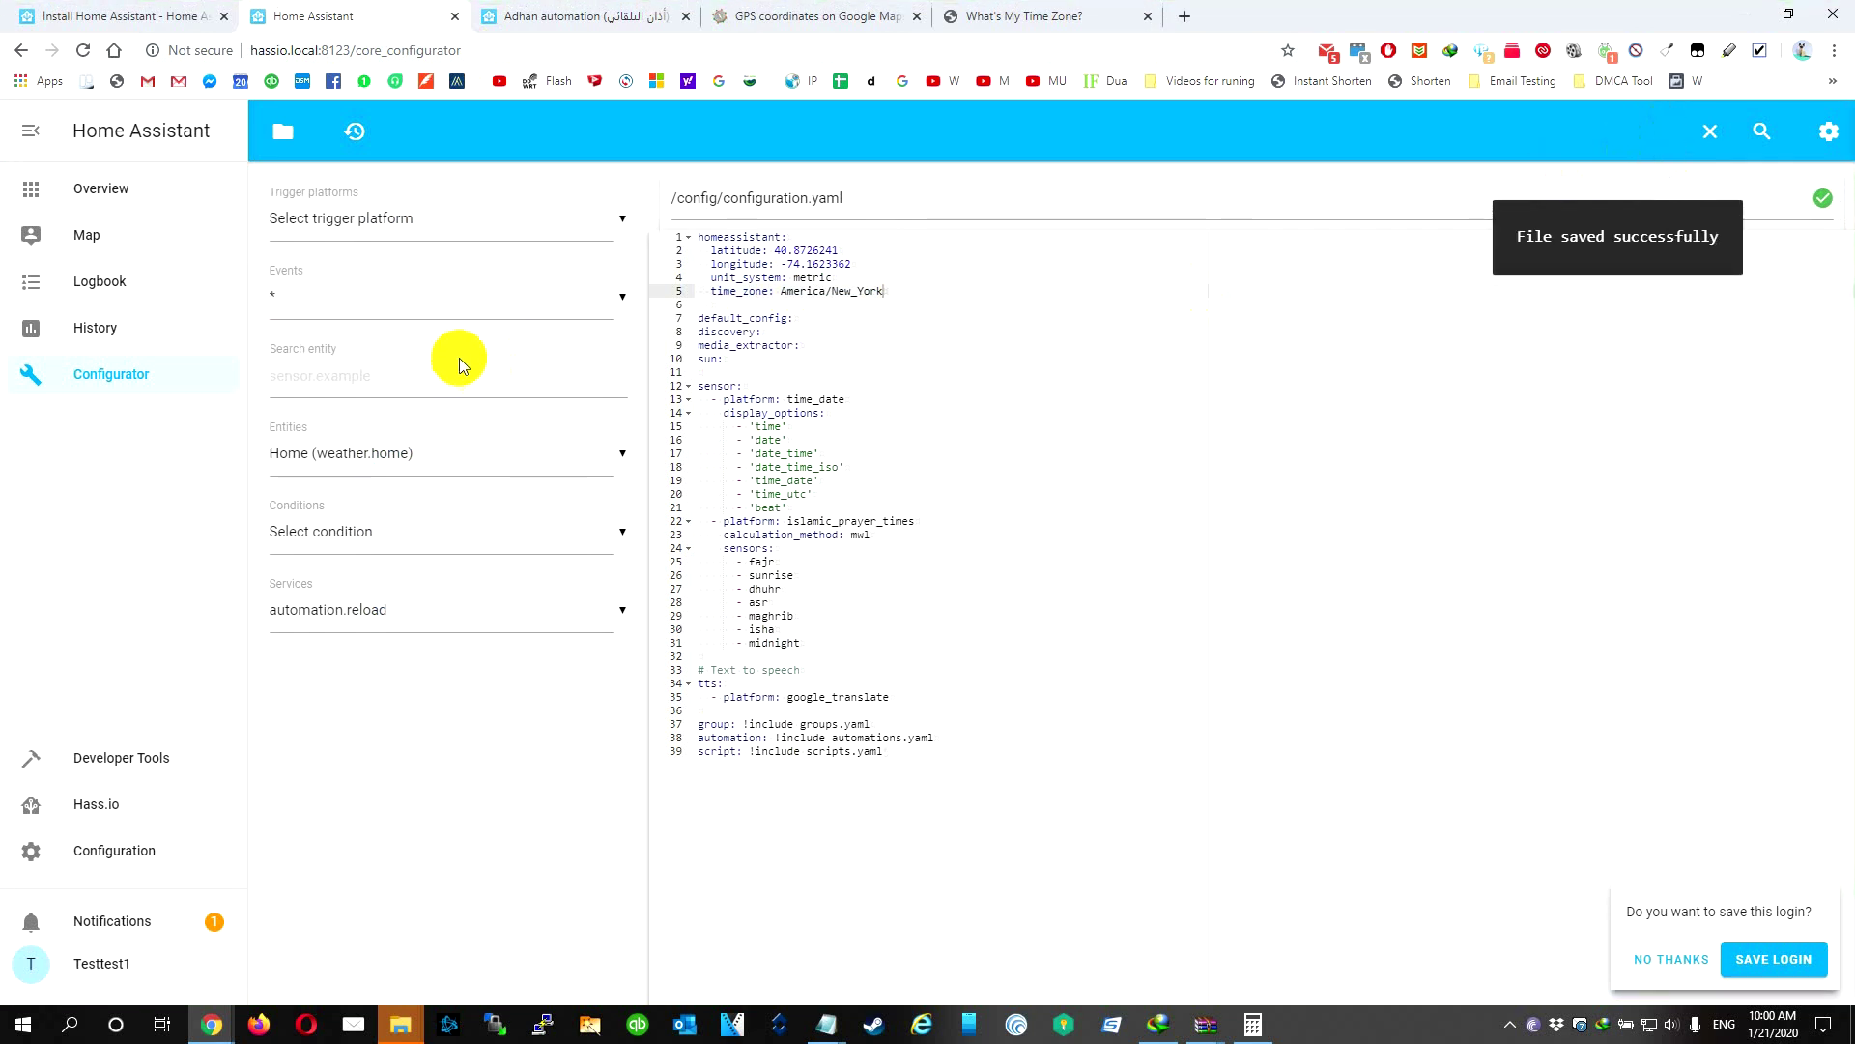
# Step: Open automations.yaml in the Configurator and paste in the Adhan guide's automation code
pyautogui.click(278, 130)
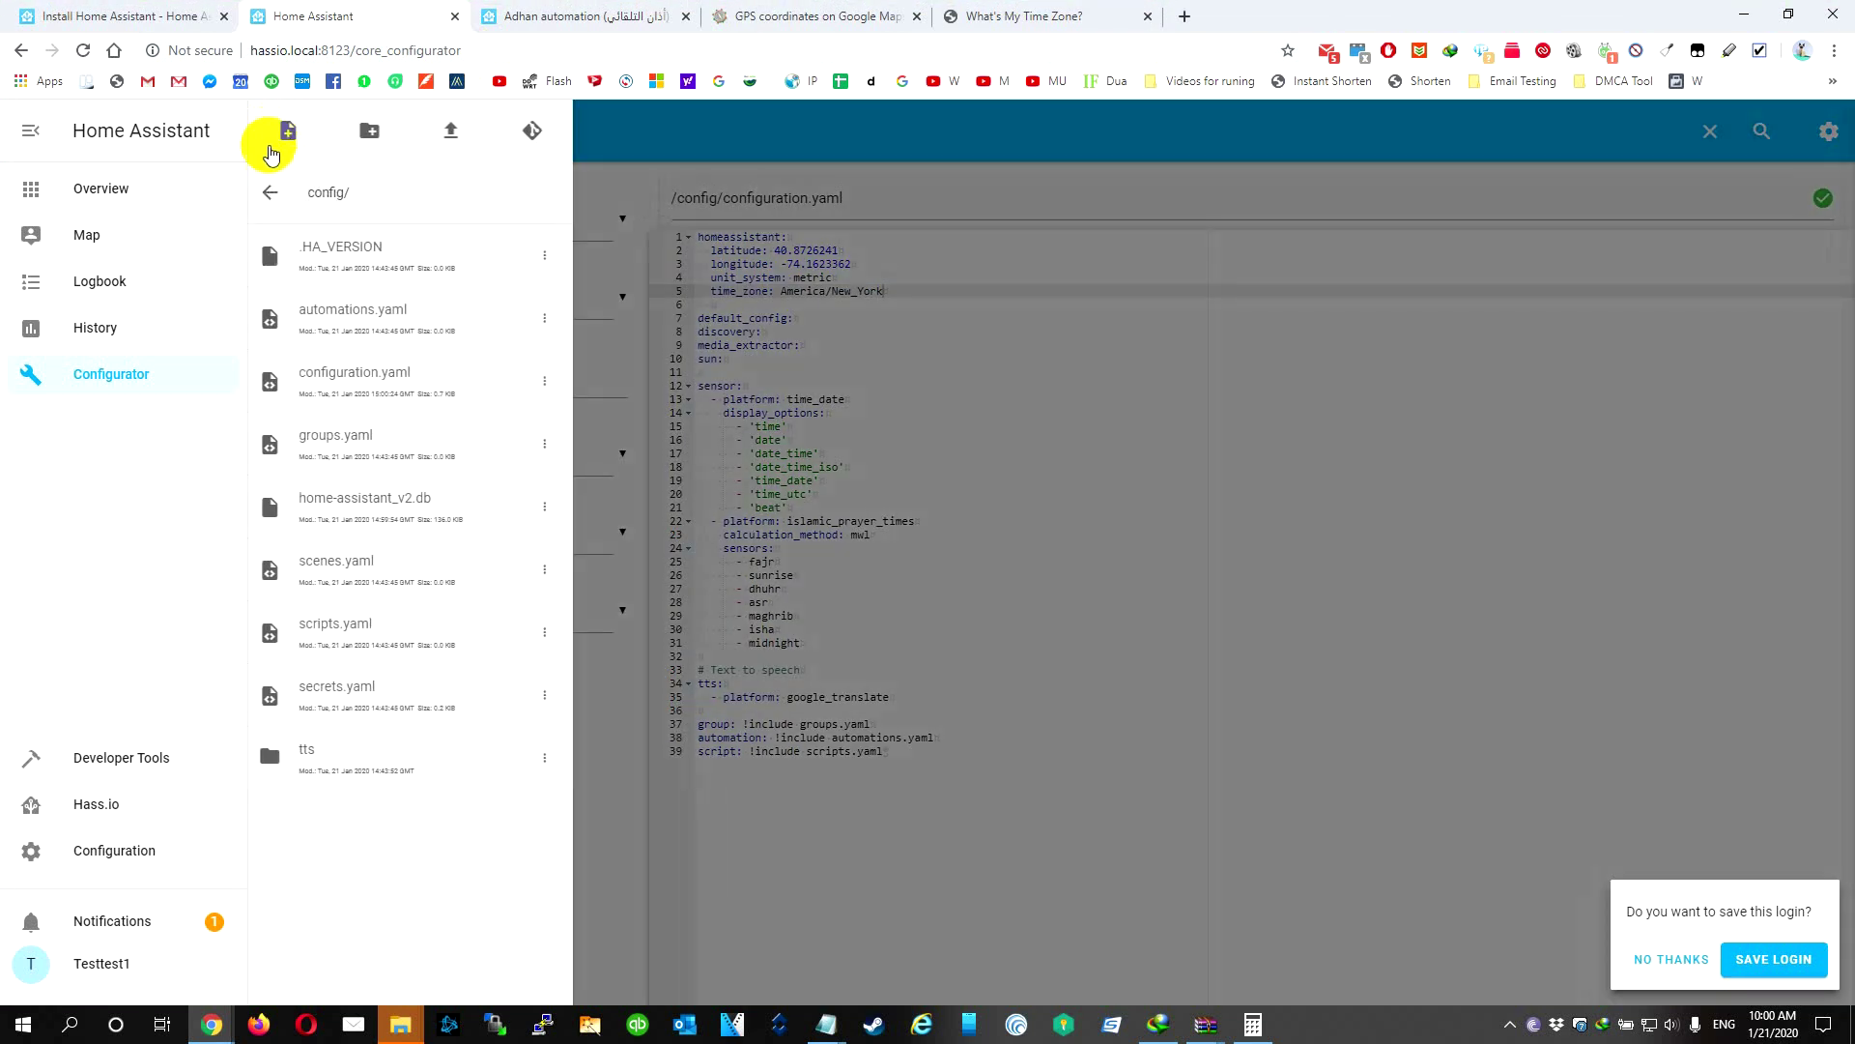
pyautogui.click(346, 331)
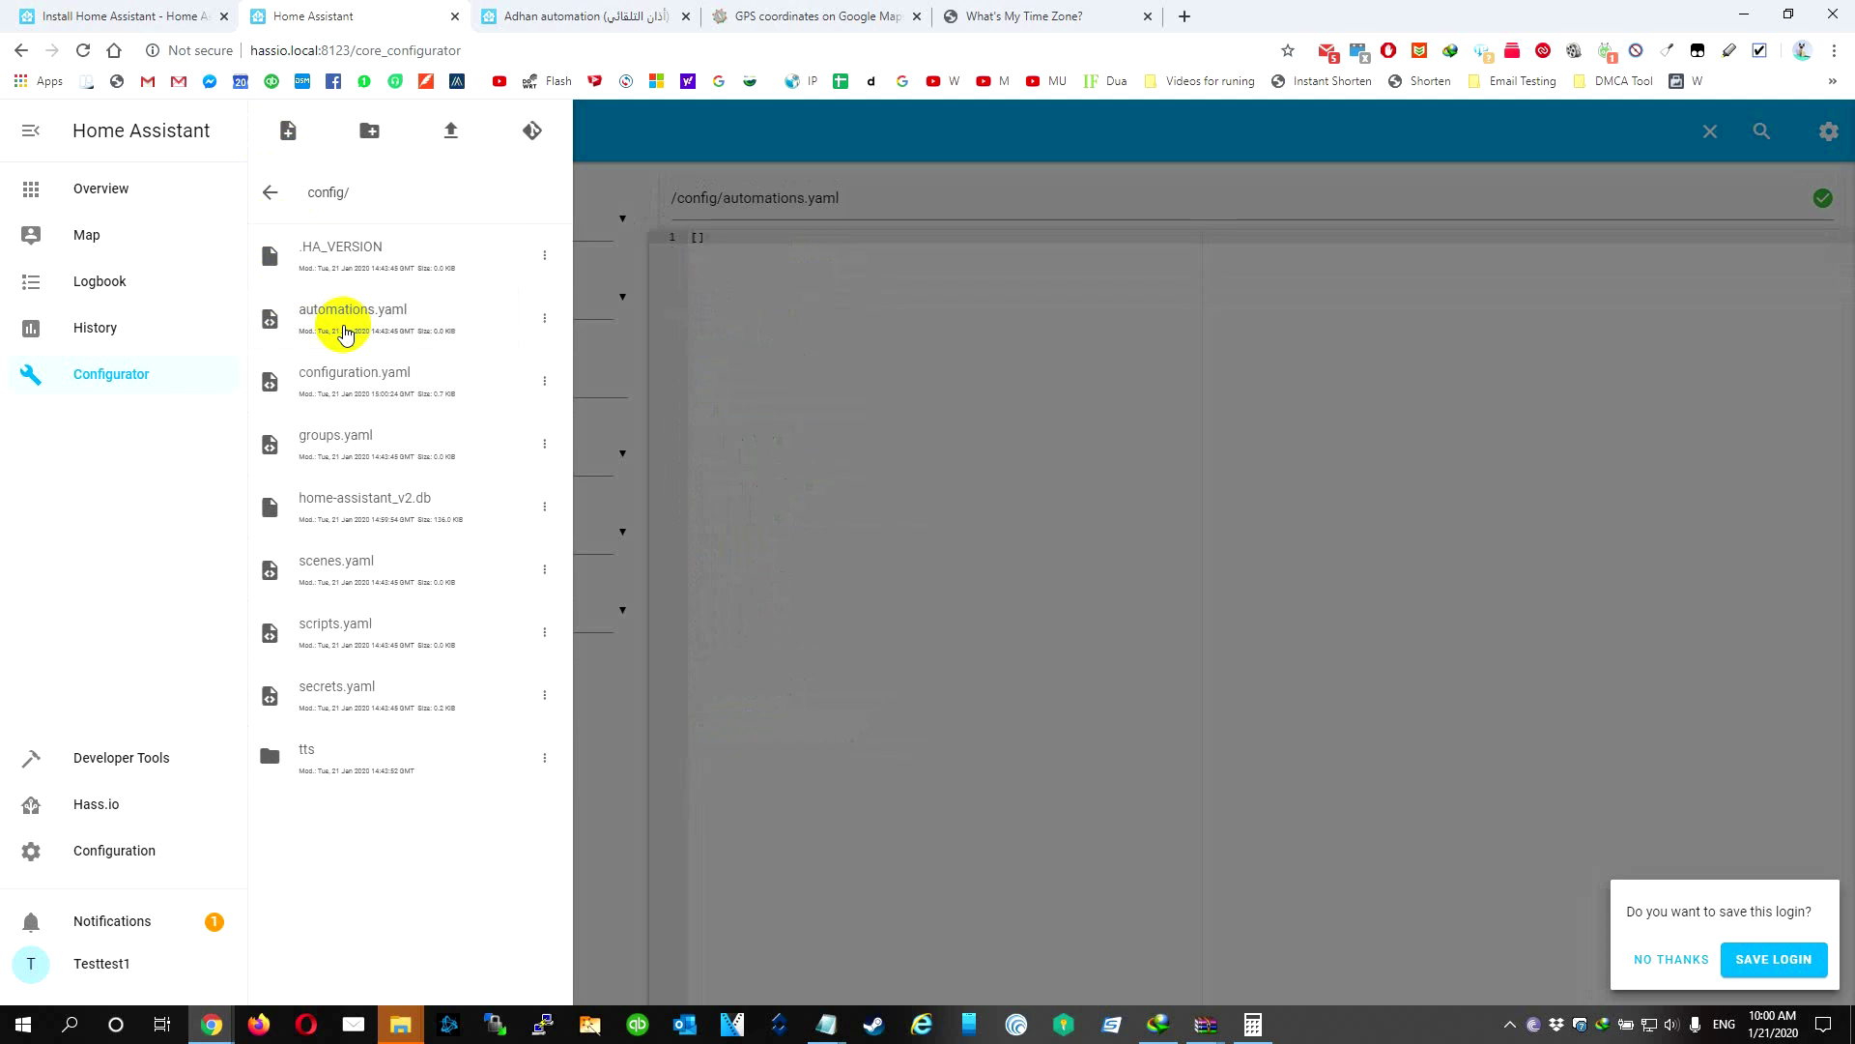
pyautogui.click(839, 329)
pyautogui.click(546, 16)
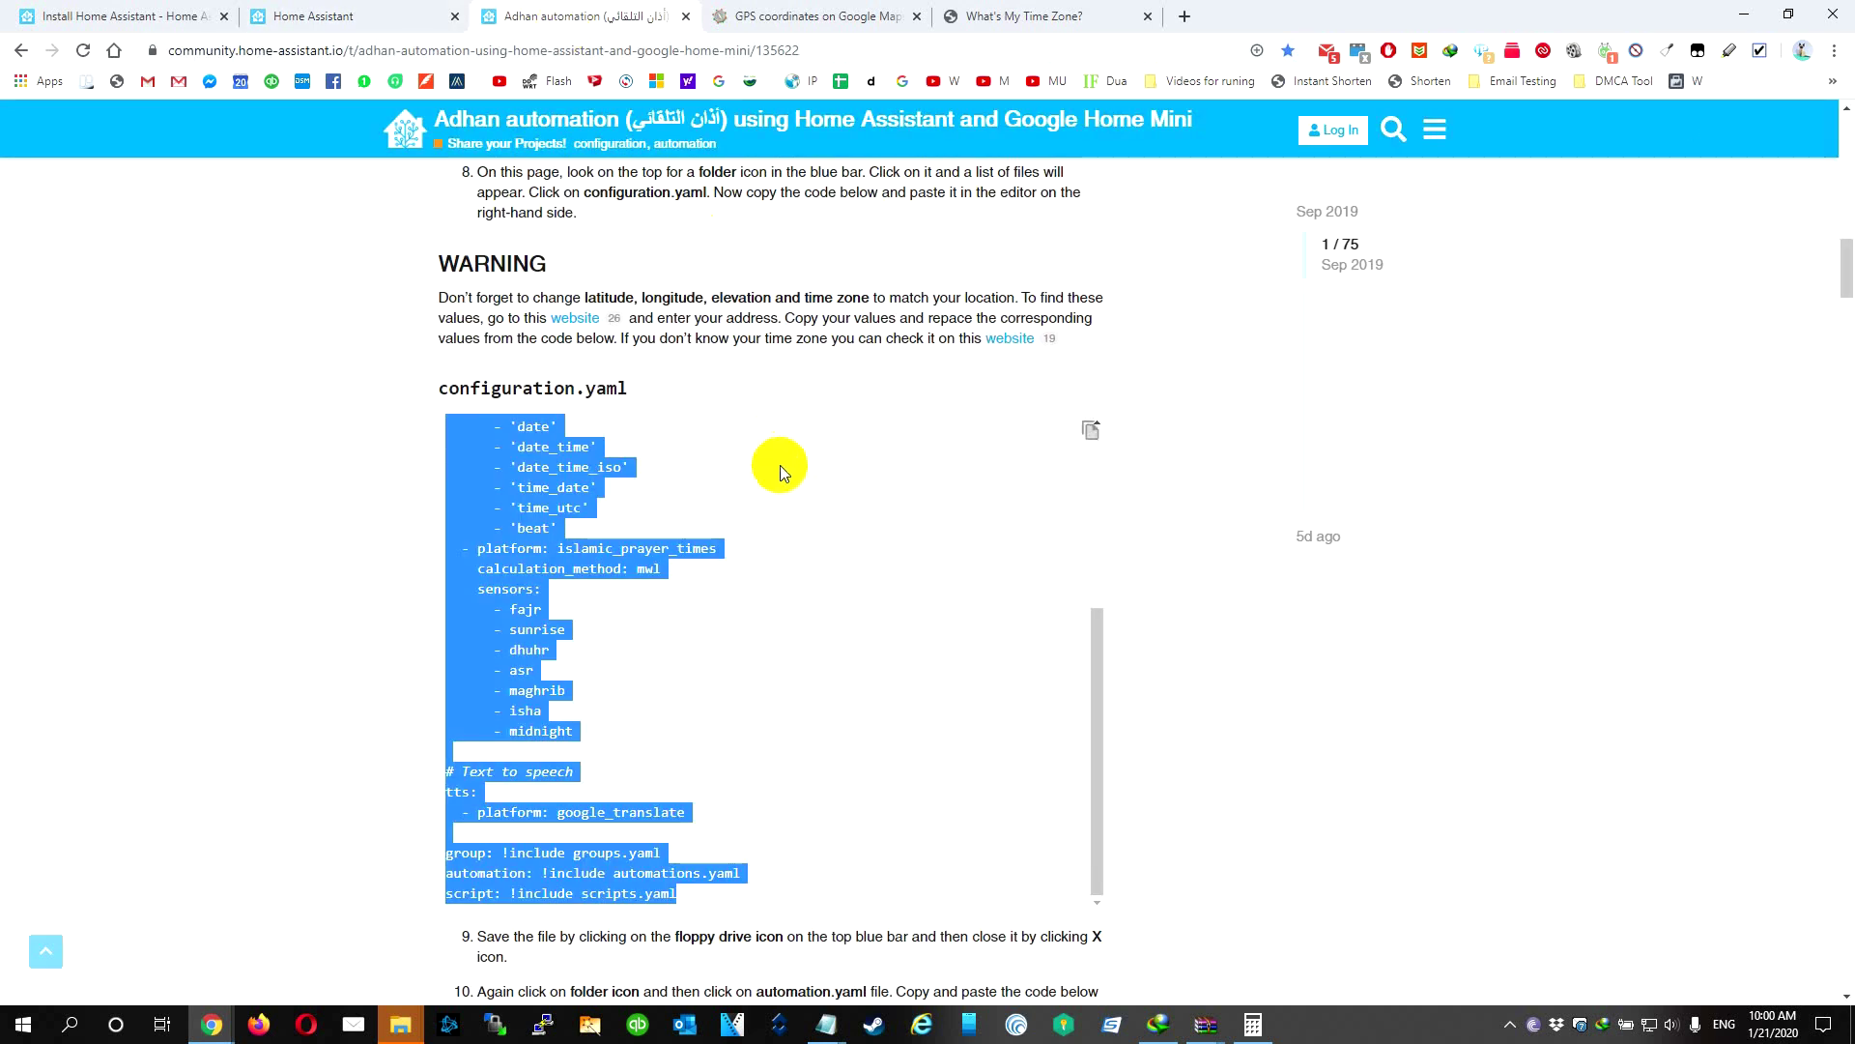
pyautogui.scroll(-10, 780, 466)
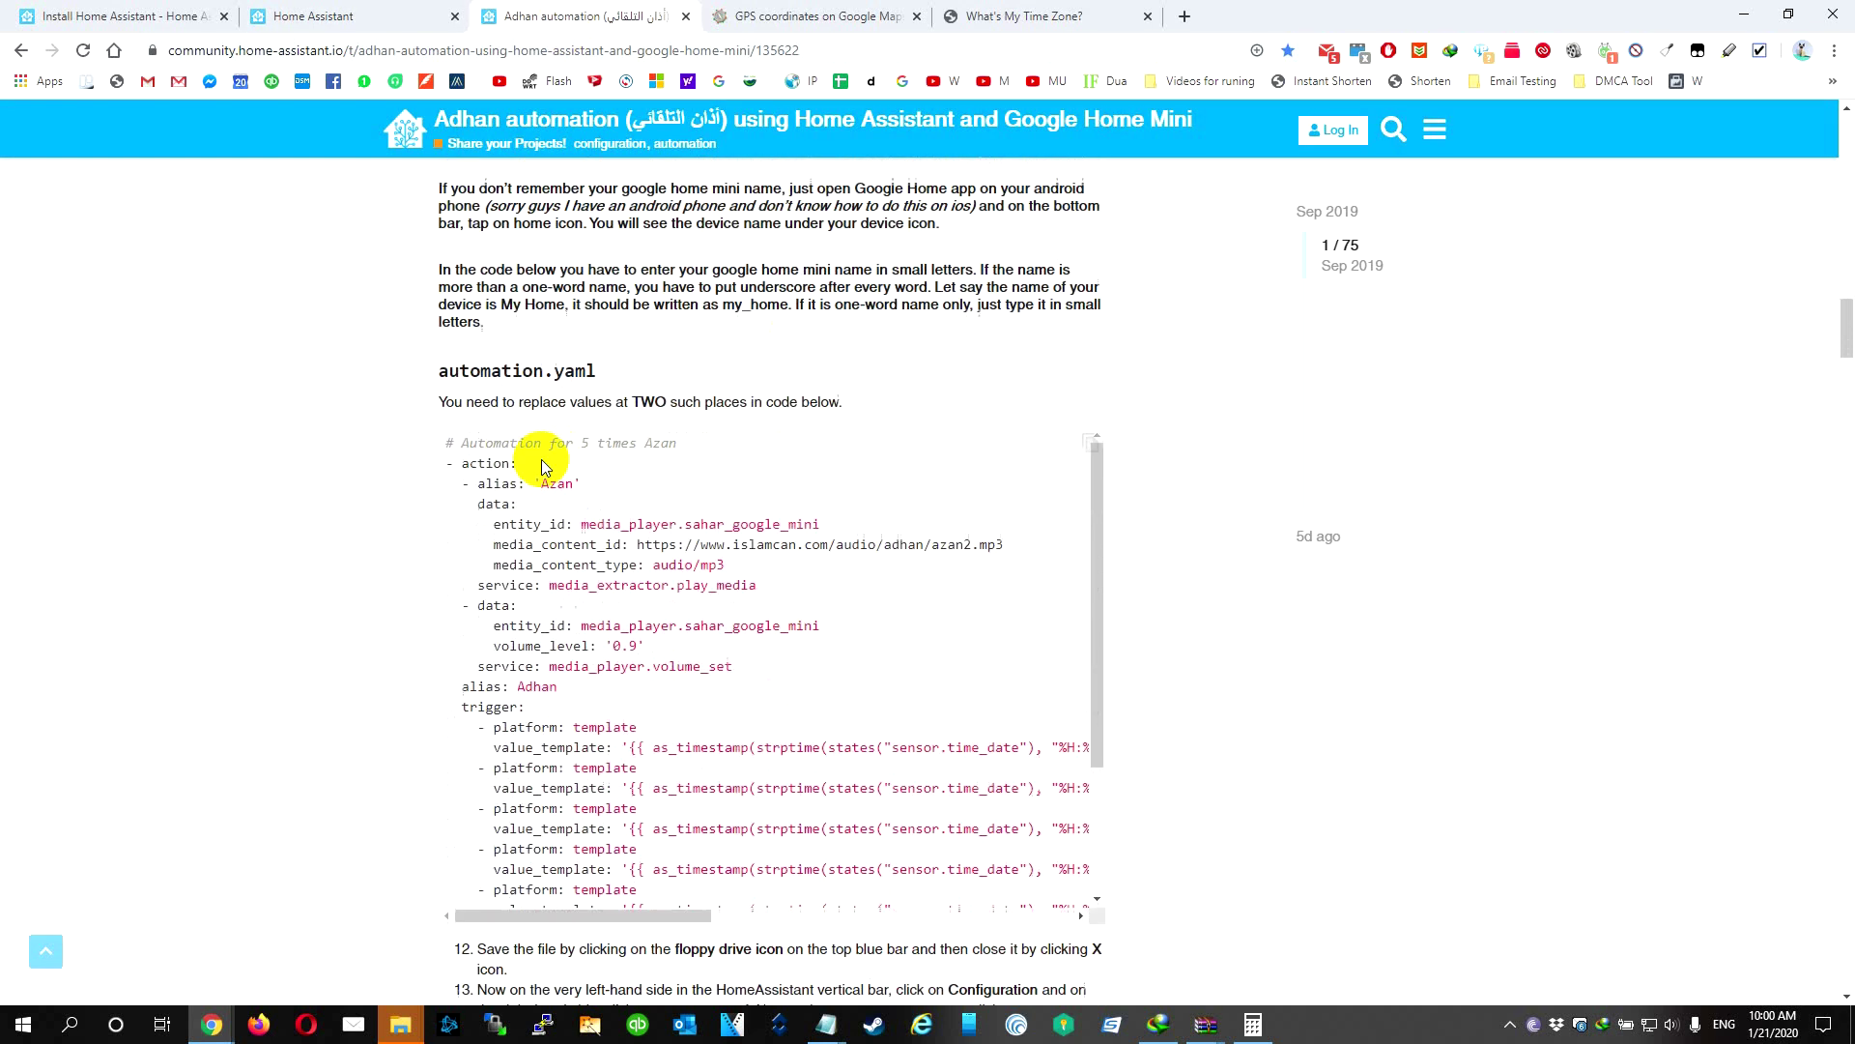
pyautogui.moveTo(445, 410); pyautogui.dragTo(788, 663)
pyautogui.scroll(1, 1045, 269)
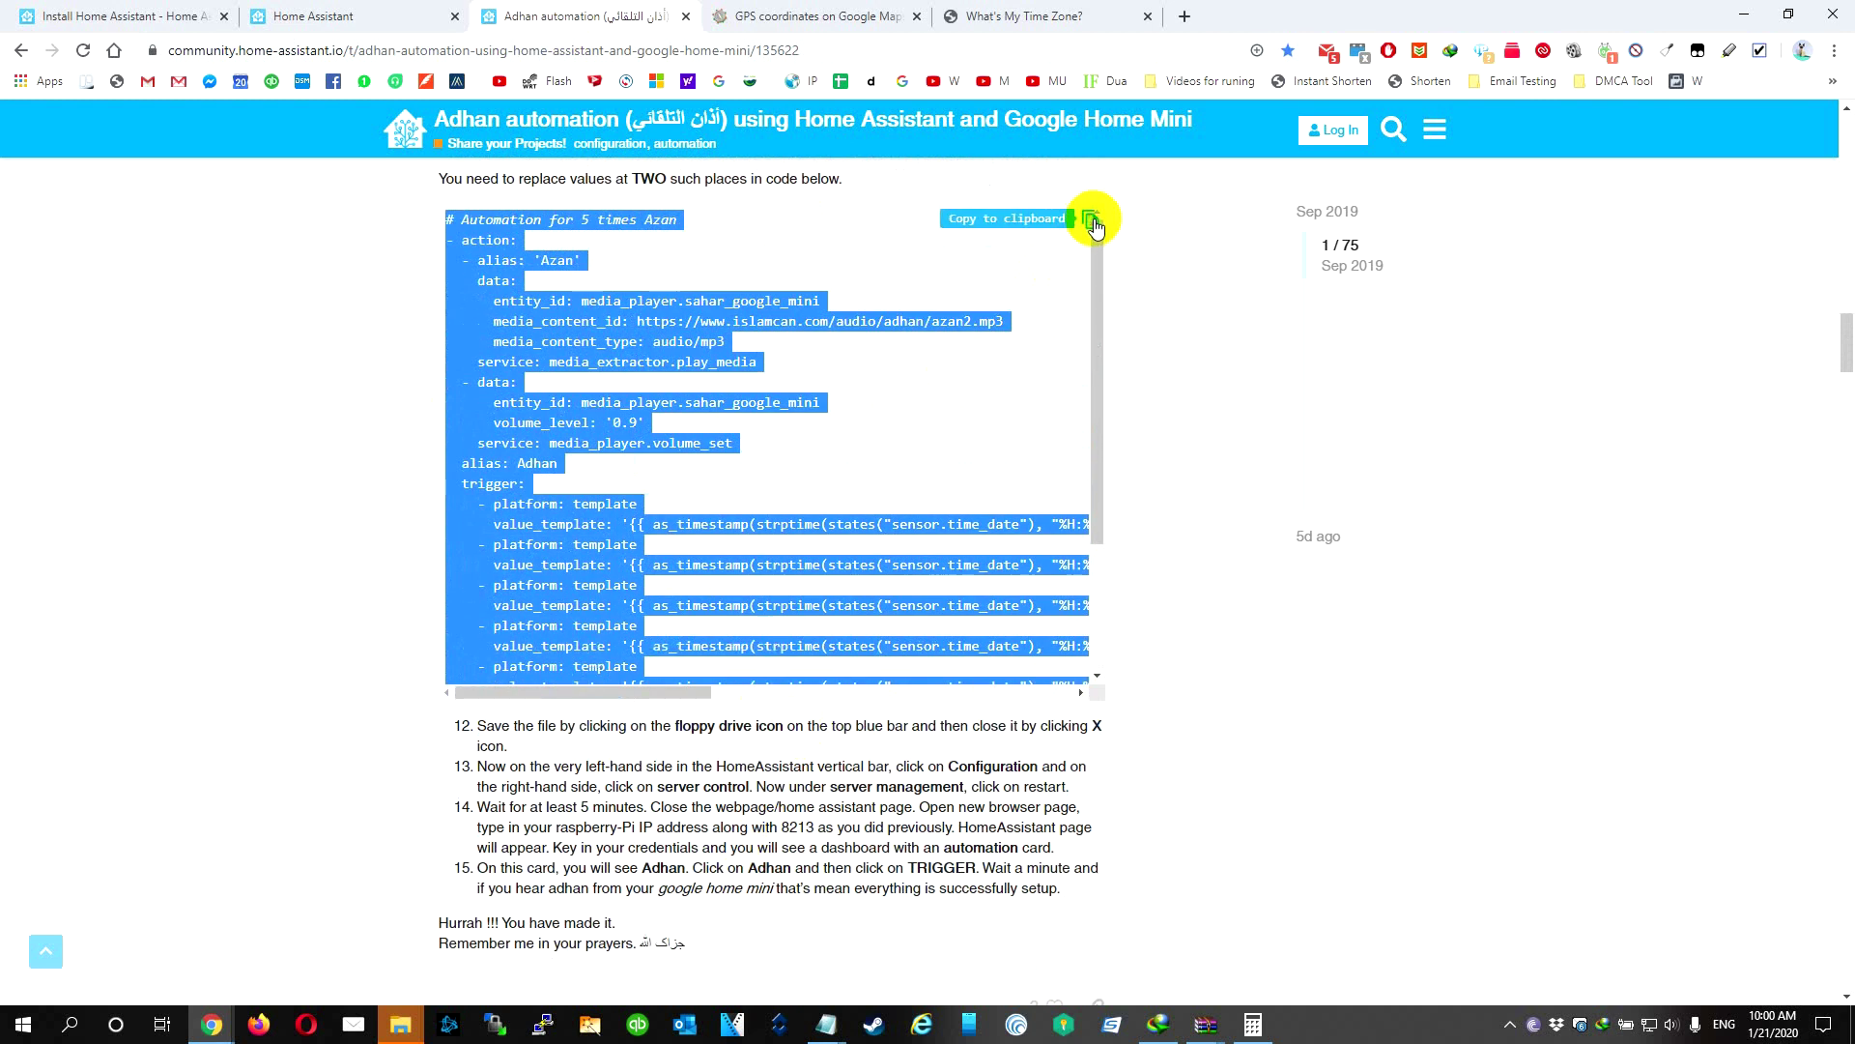
pyautogui.click(1092, 218)
pyautogui.click(367, 16)
pyautogui.hotkey('ctrl', 'a')
pyautogui.hotkey('ctrl', 'v')
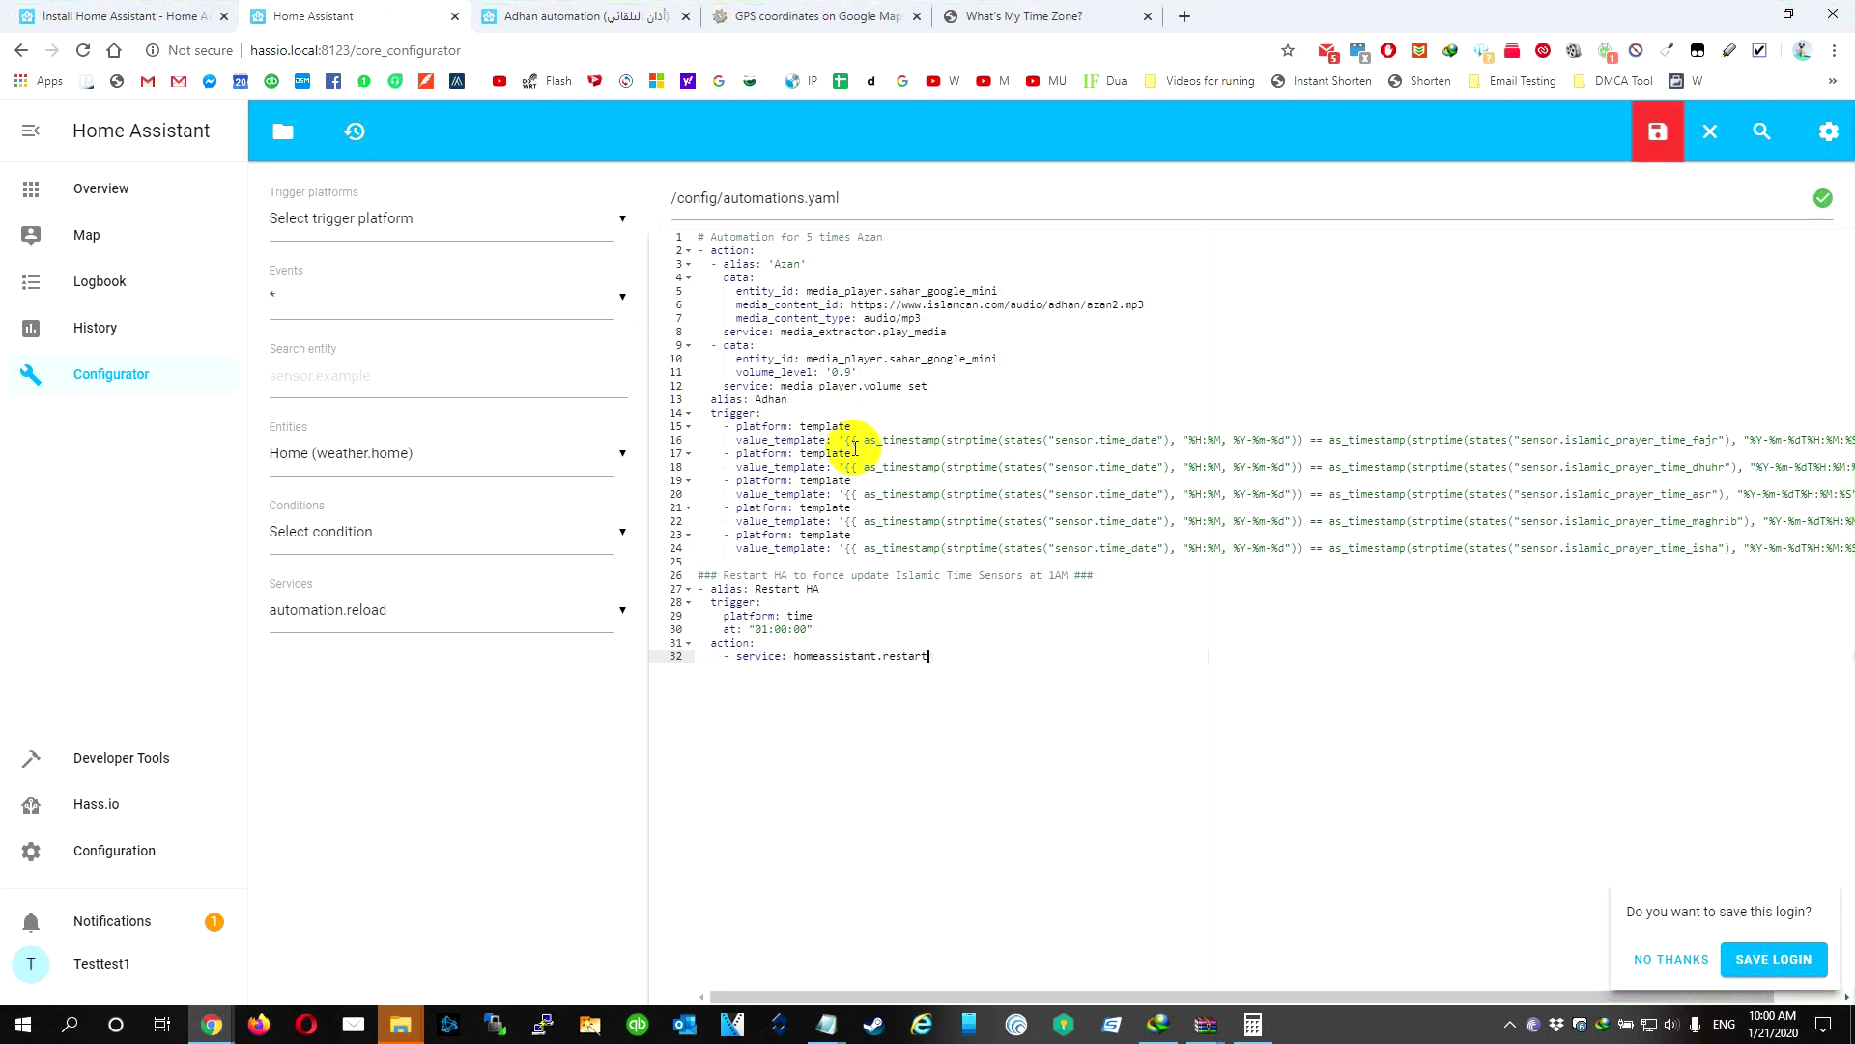
# Step: Set the entity_id on lines 5 and 10 to media_player.upstairs_speaker, copied from Notepad
pyautogui.click(826, 1024)
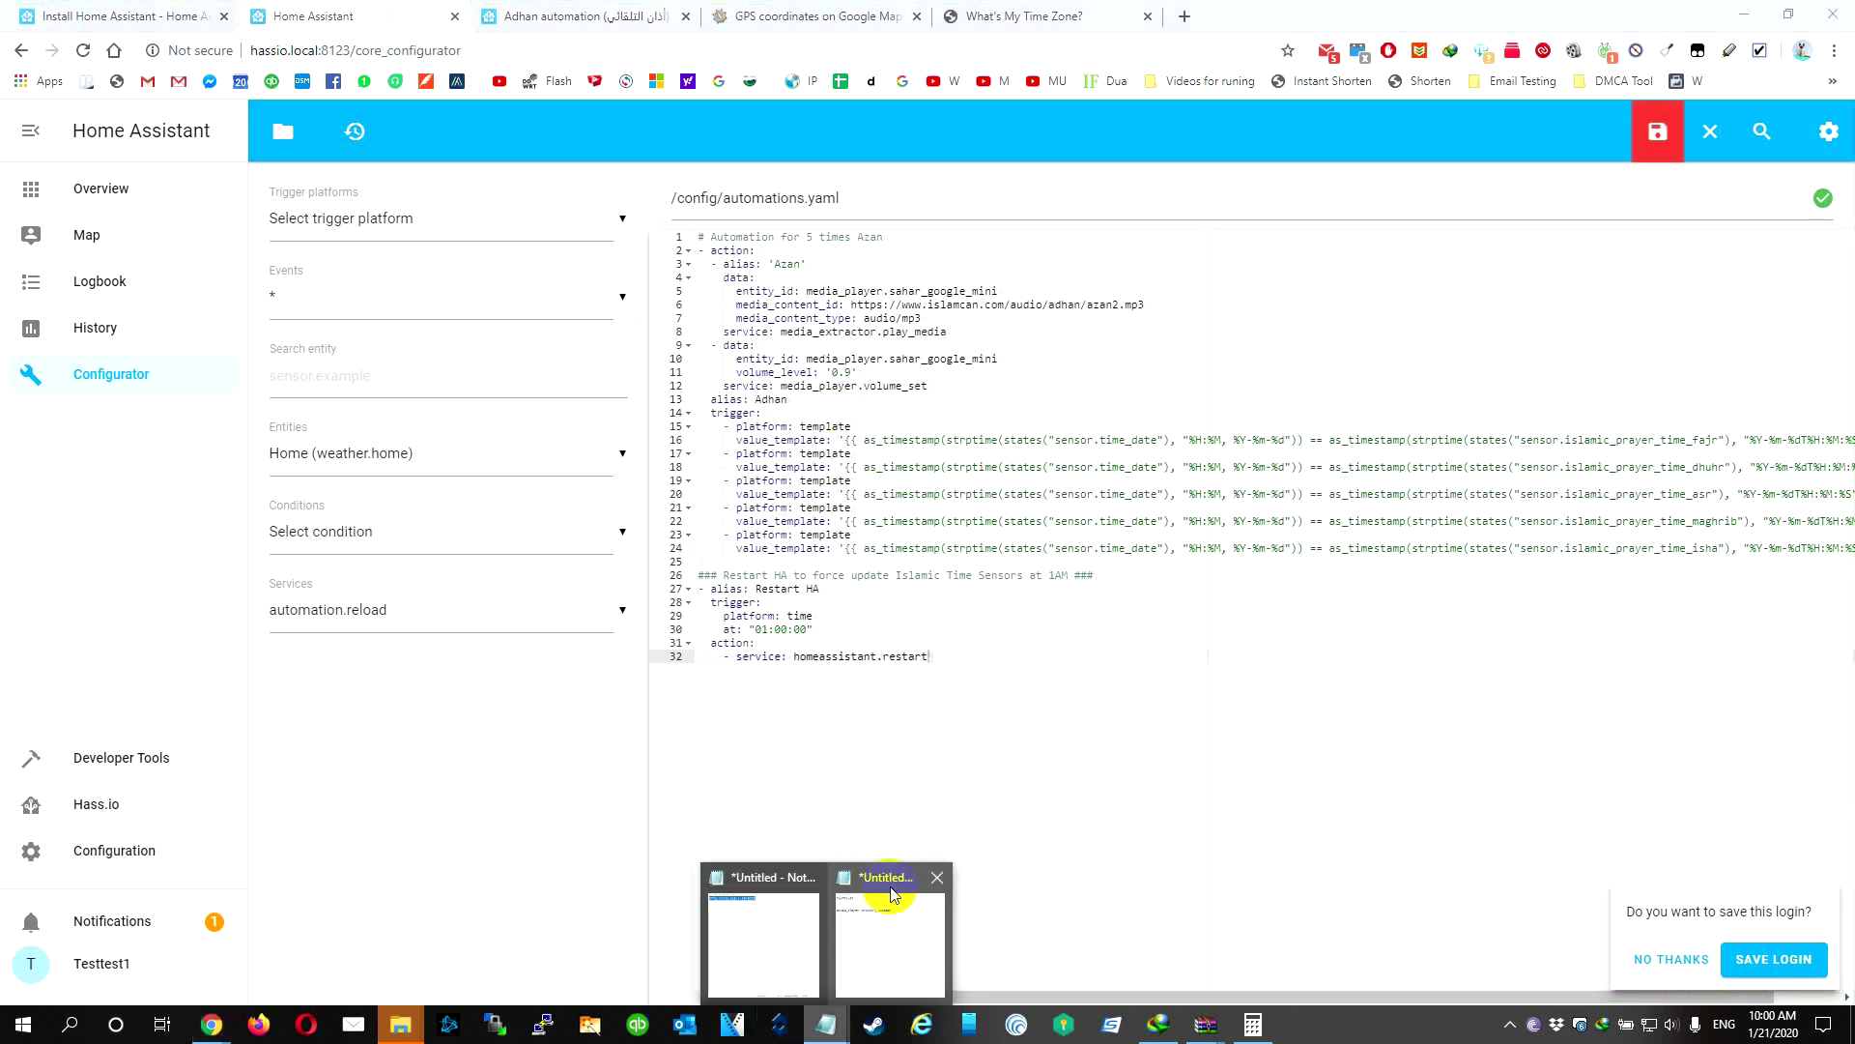
pyautogui.click(891, 894)
pyautogui.moveTo(1311, 614); pyautogui.dragTo(929, 620)
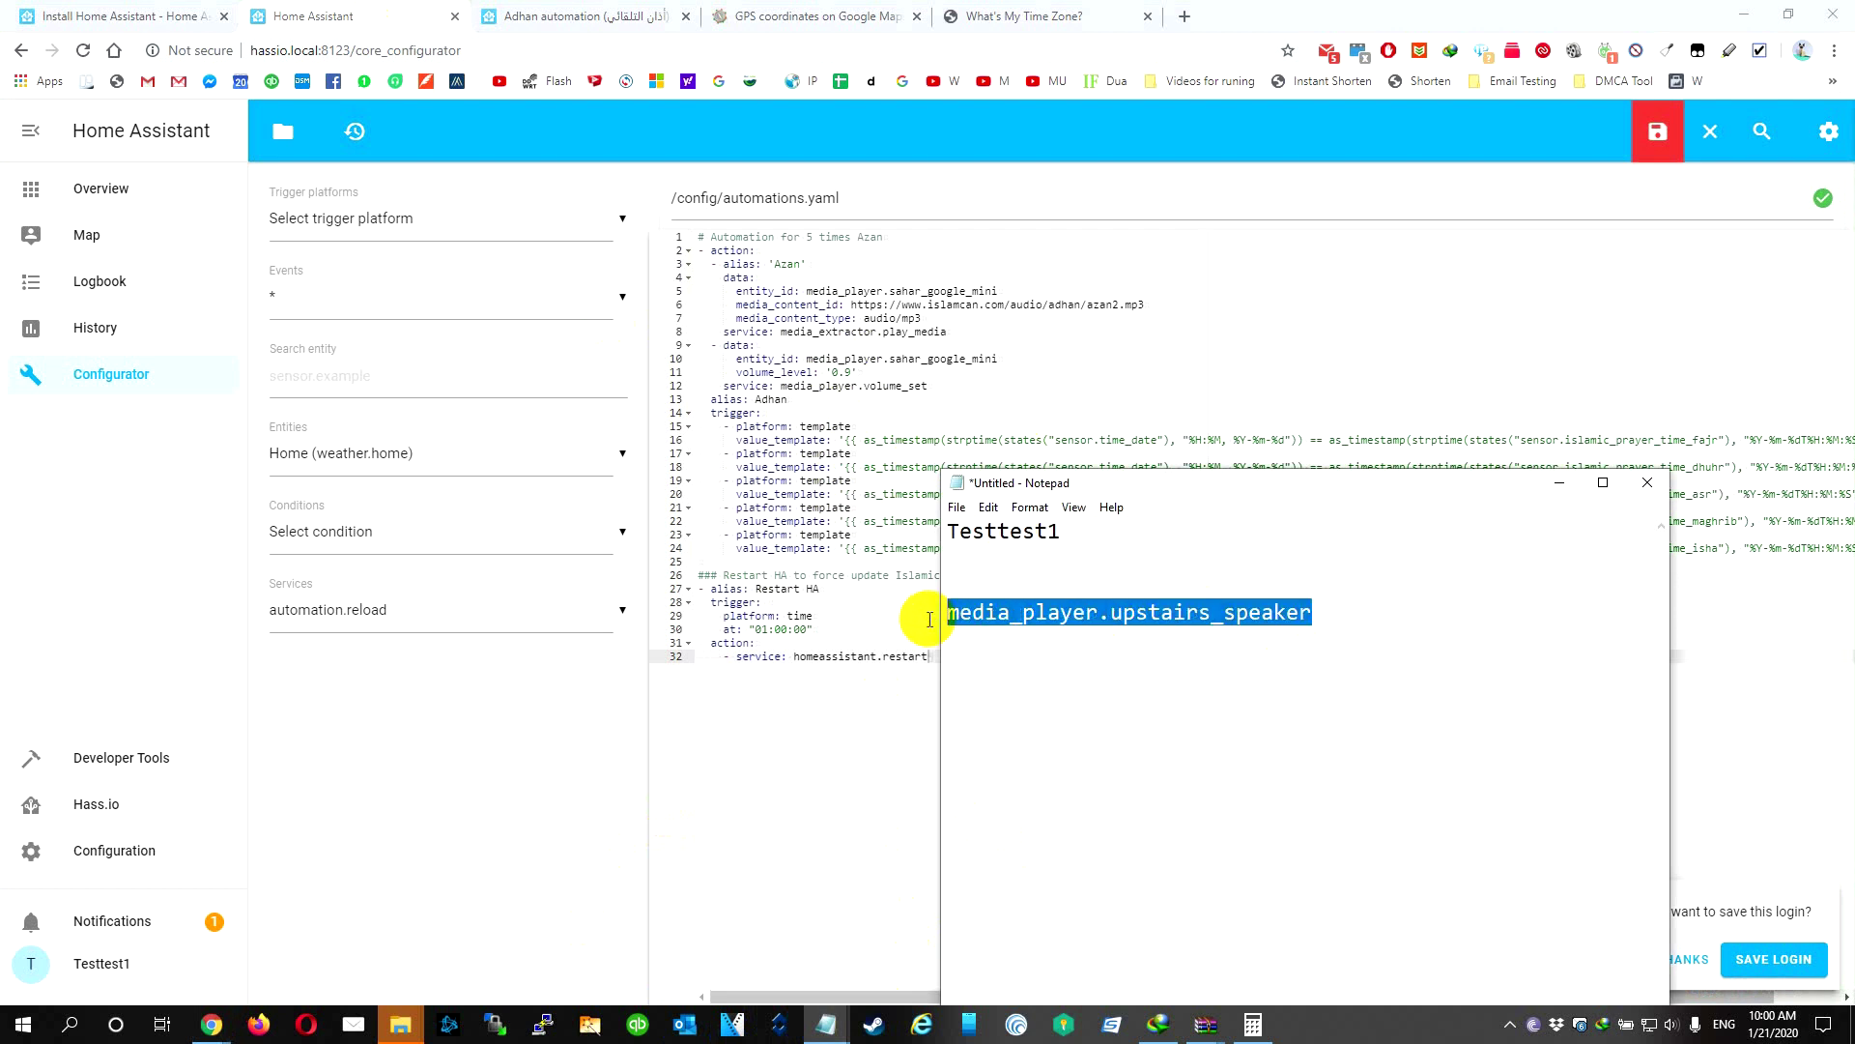
pyautogui.moveTo(1000, 291); pyautogui.dragTo(805, 292)
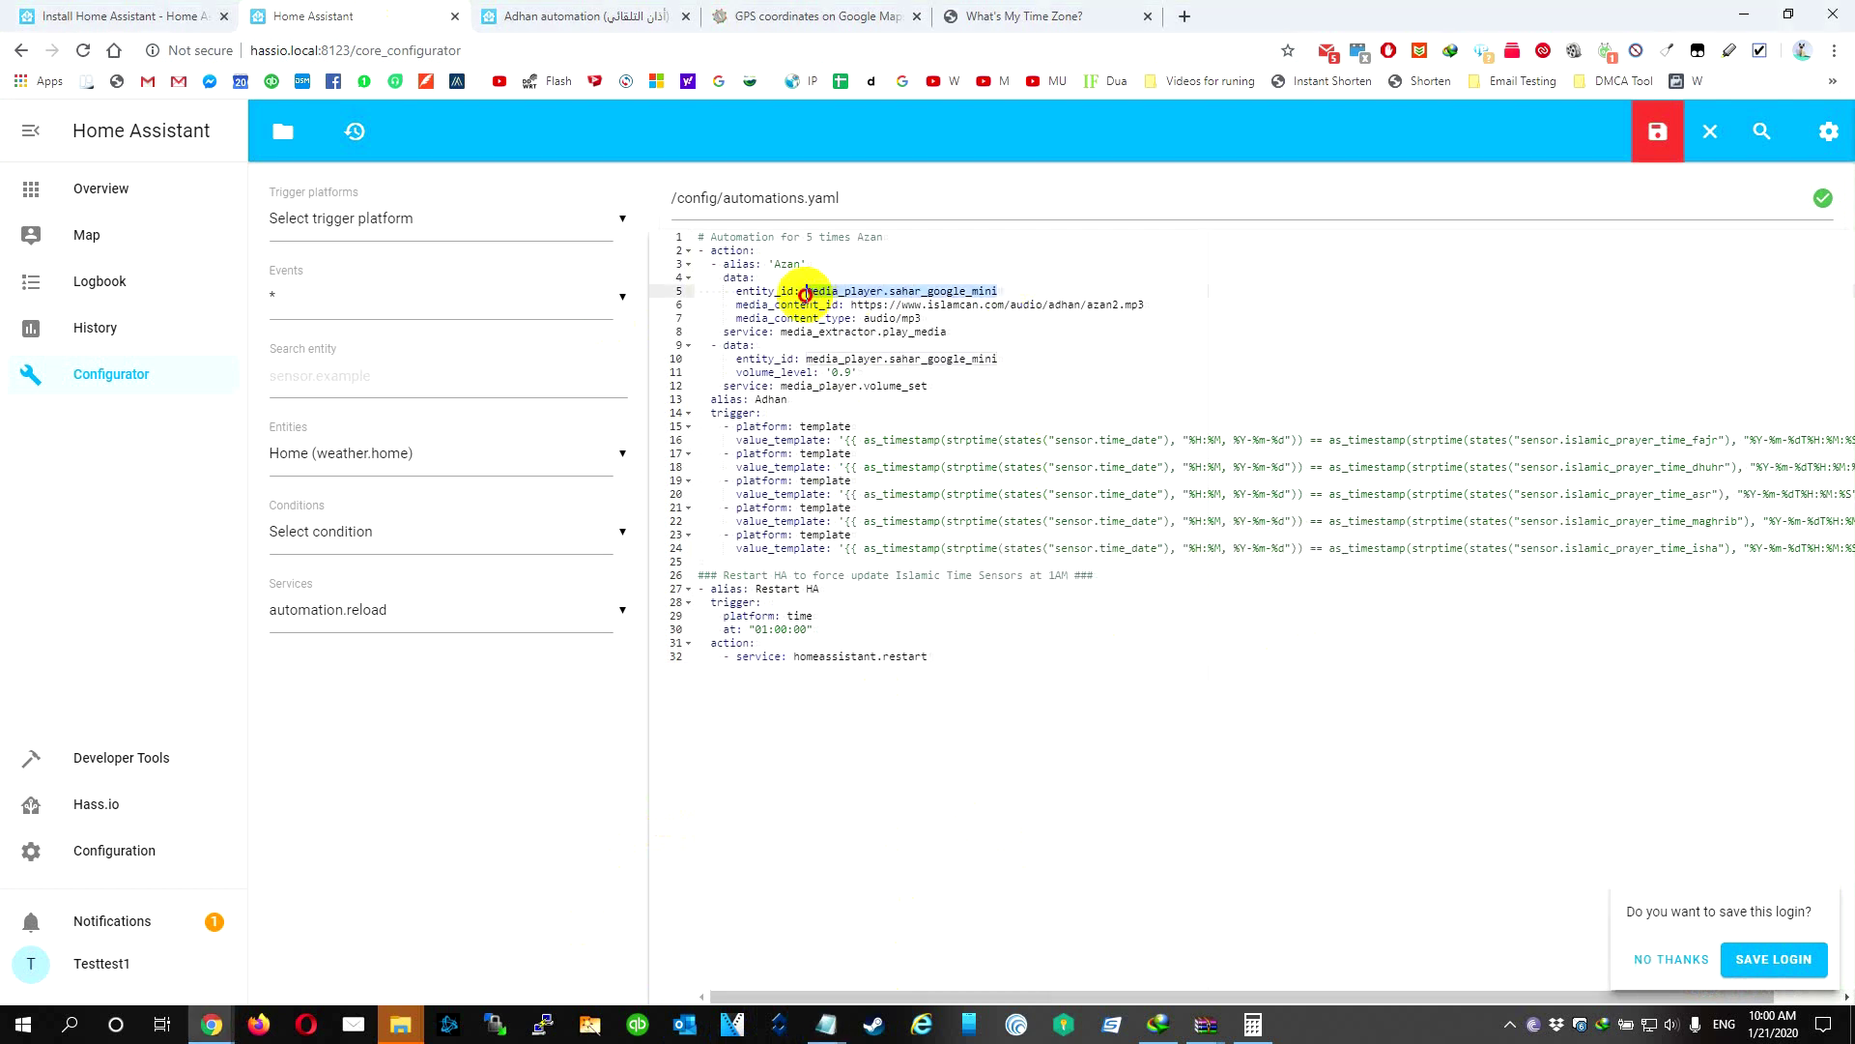
pyautogui.hotkey('ctrl', 'v')
pyautogui.moveTo(808, 359); pyautogui.dragTo(1024, 362)
pyautogui.hotkey('ctrl', 'v')
# Step: Save automations.yaml, restart Home Assistant with Restart HASS, and open the Overview dashboard
pyautogui.click(1662, 132)
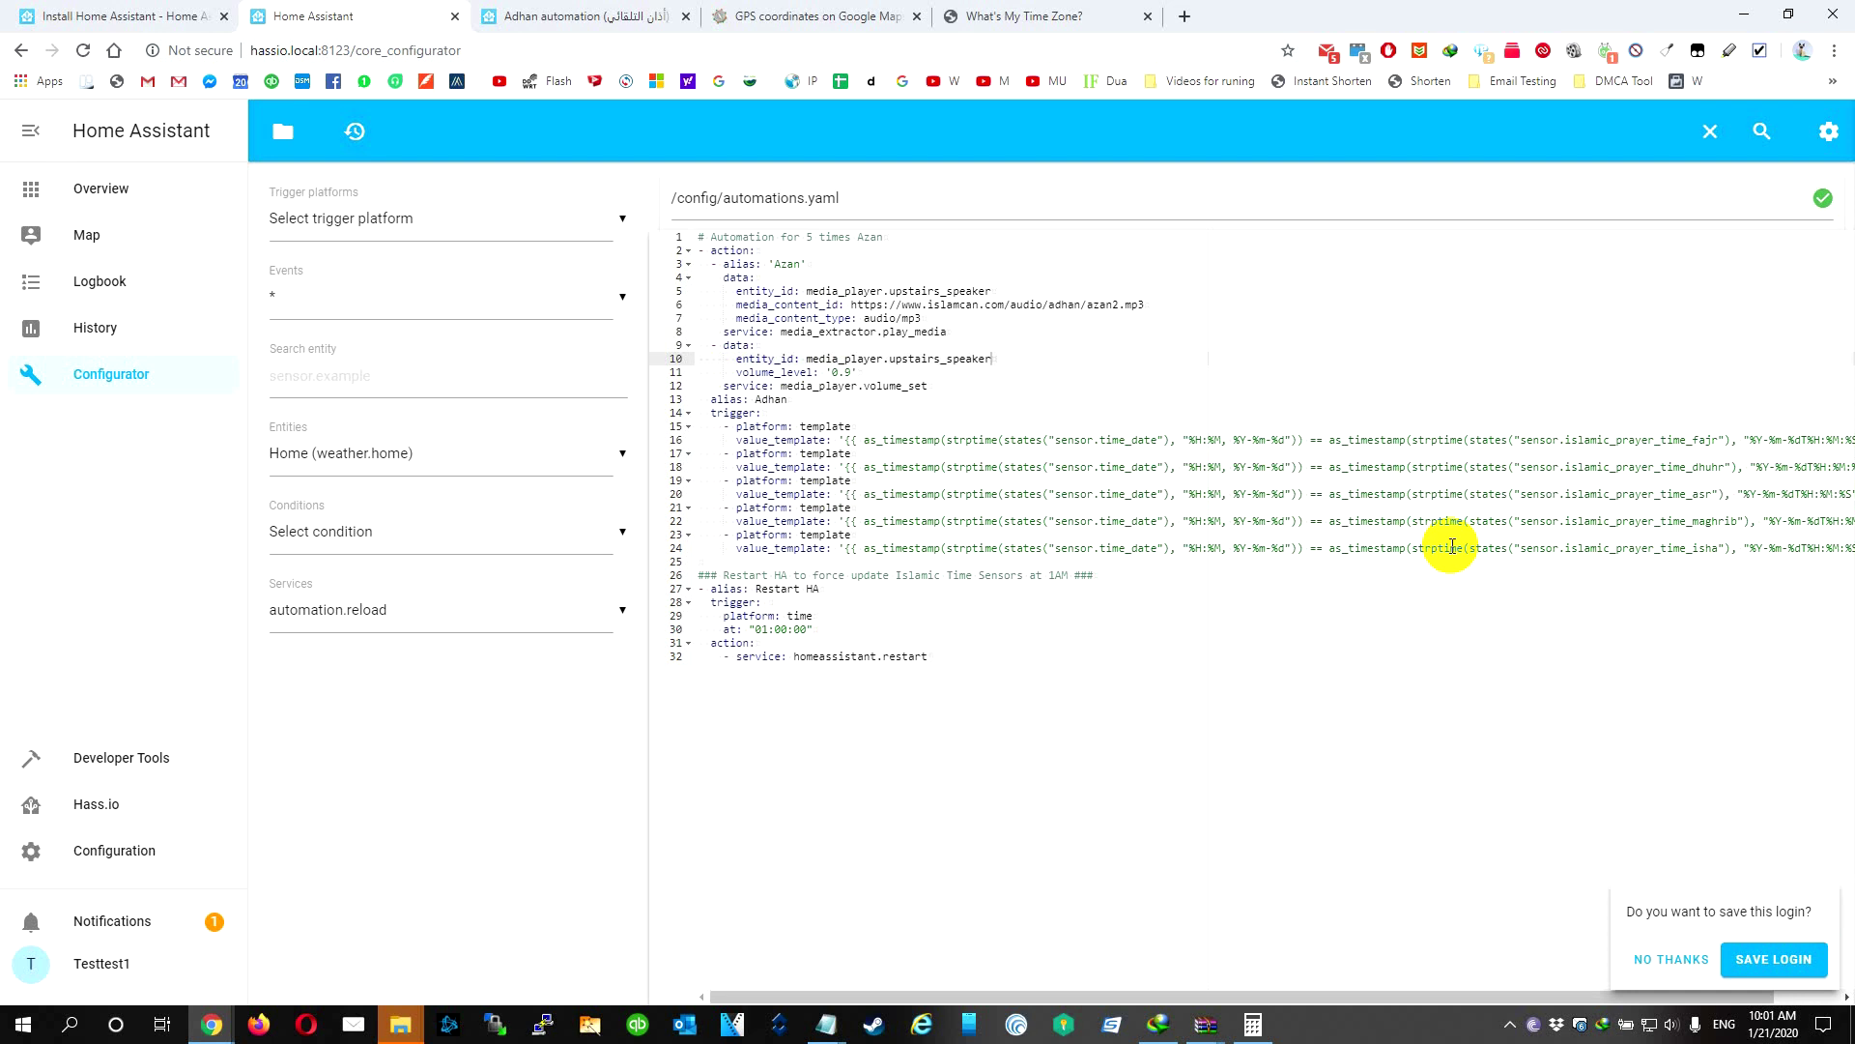
pyautogui.click(1826, 130)
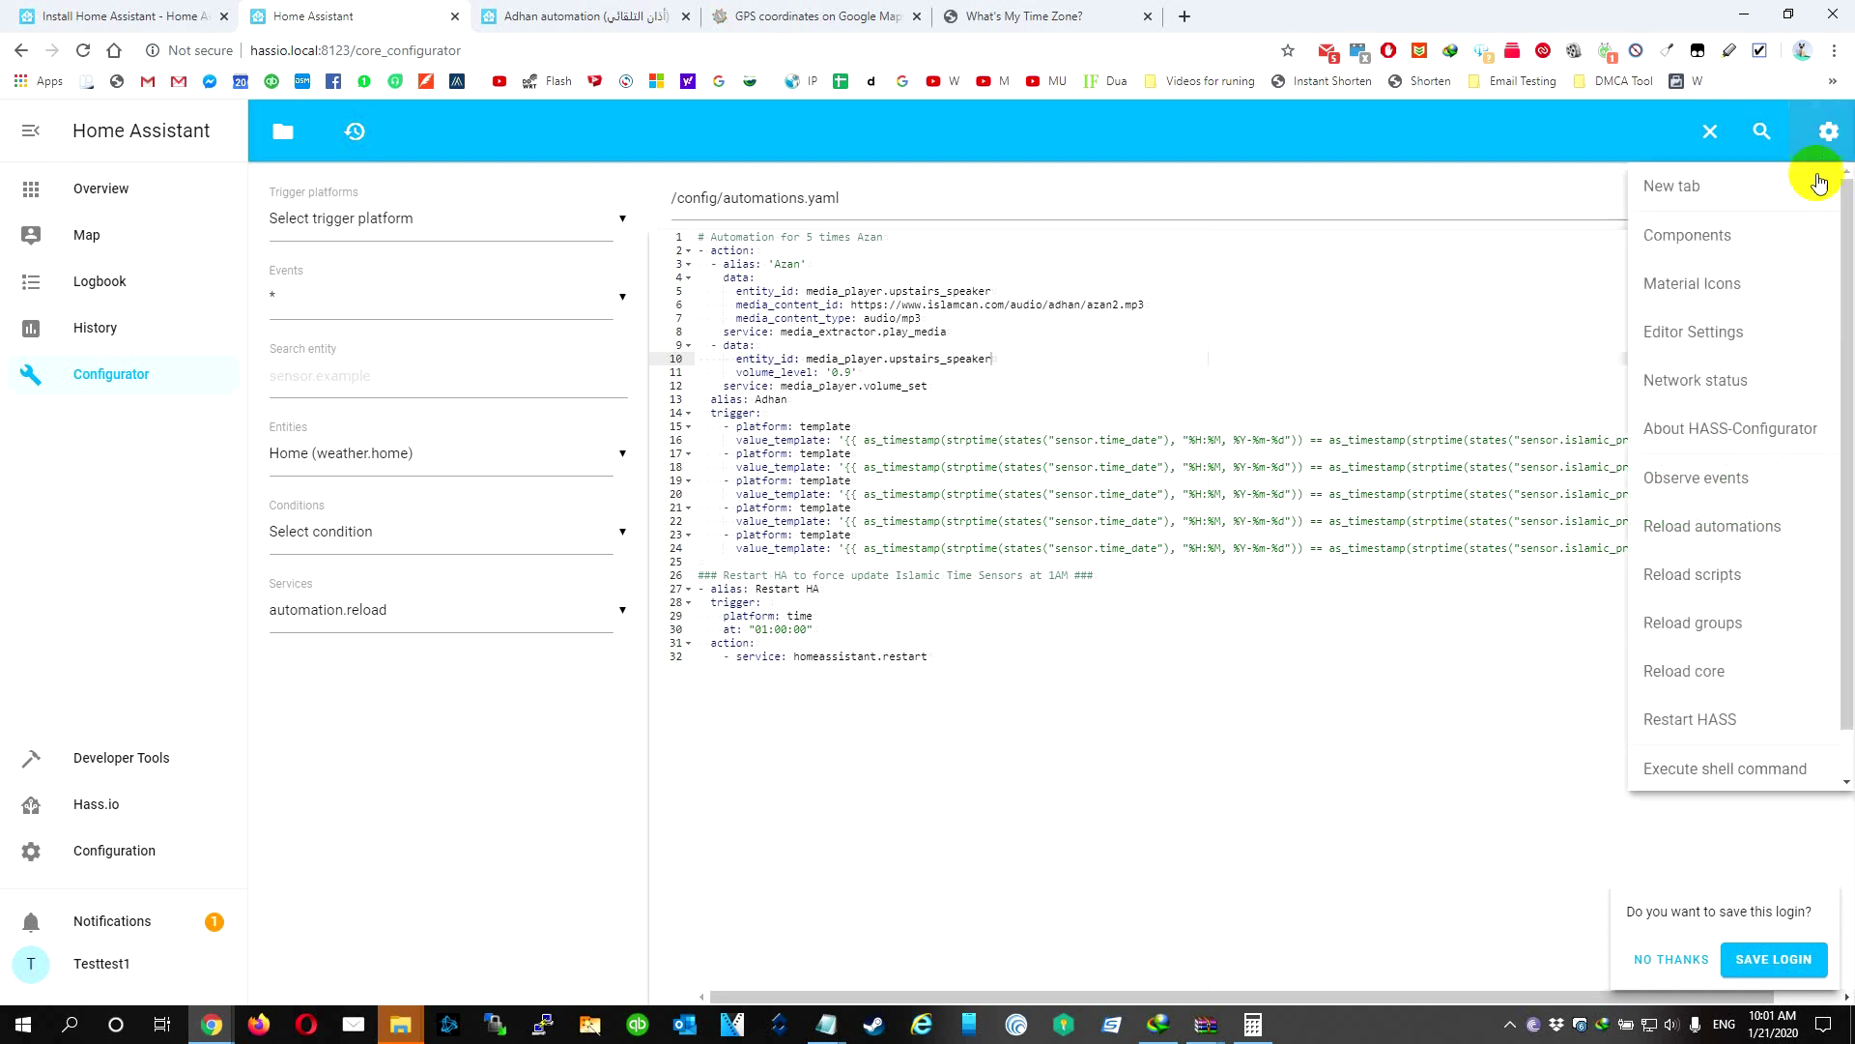
pyautogui.click(1698, 719)
pyautogui.click(1446, 349)
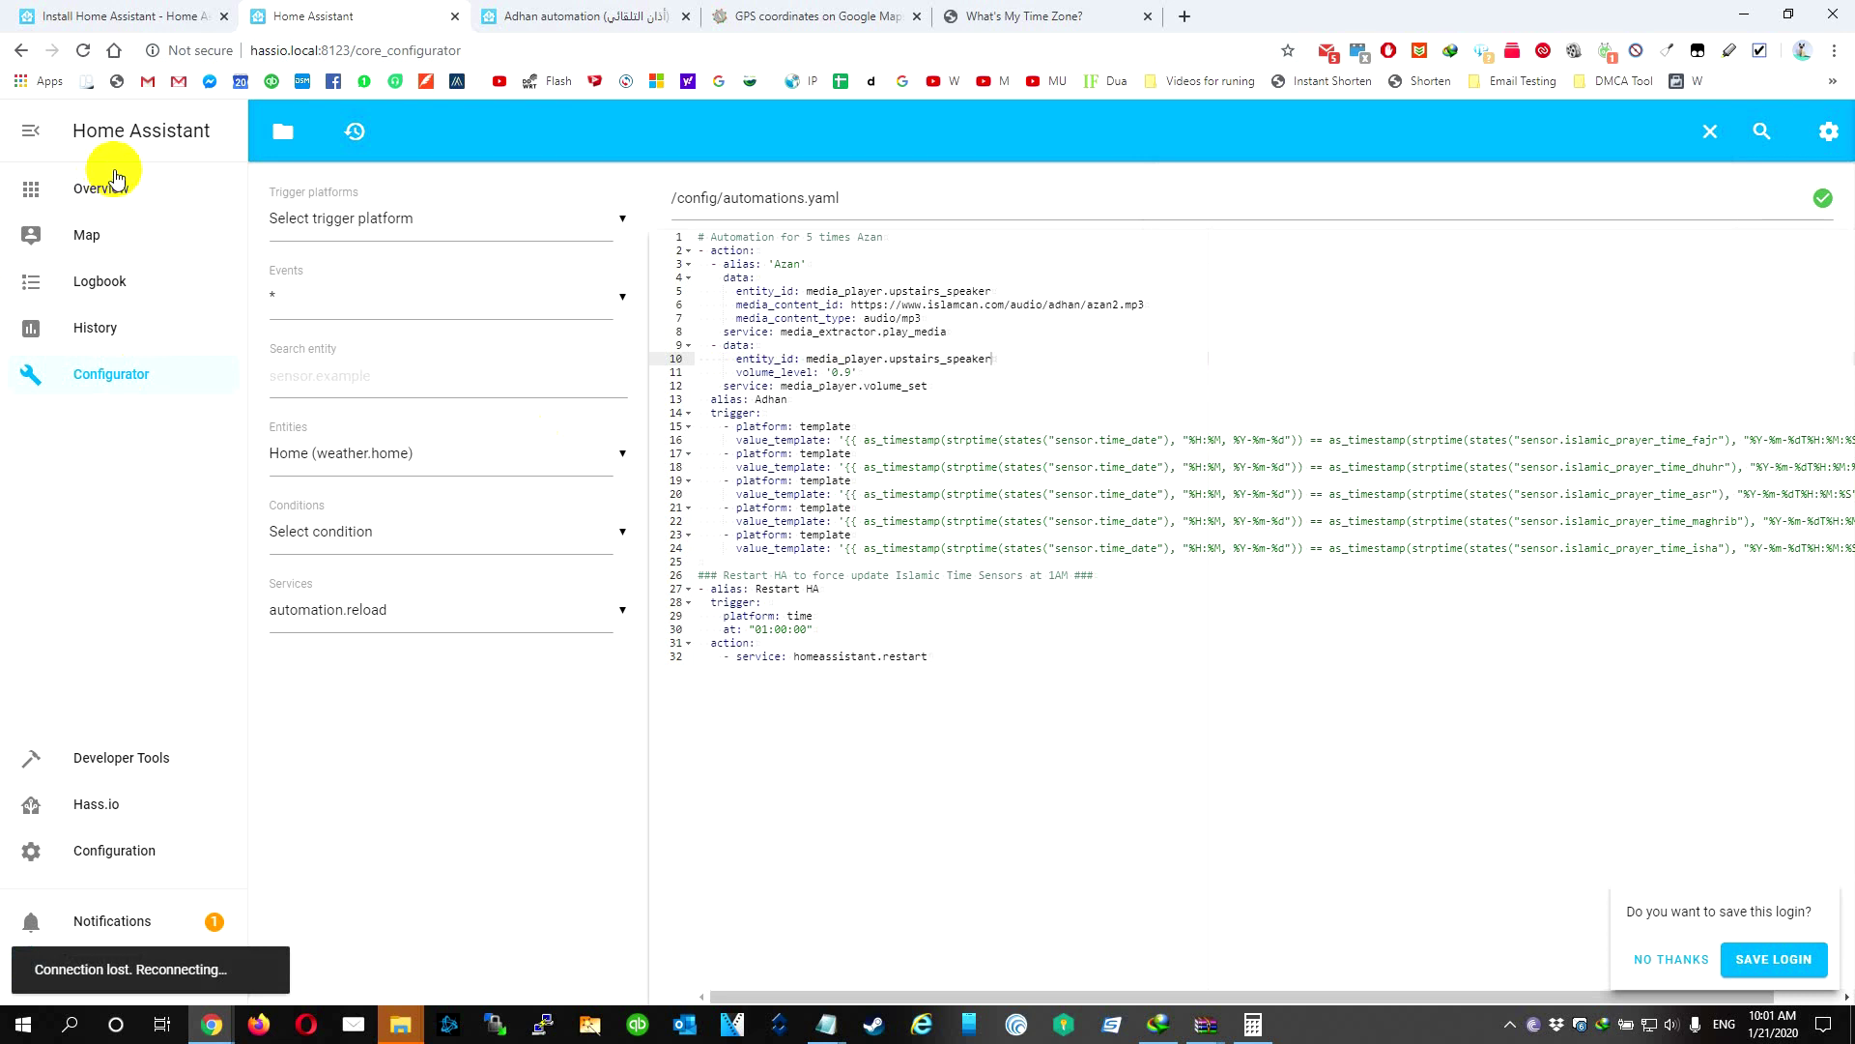
pyautogui.click(97, 194)
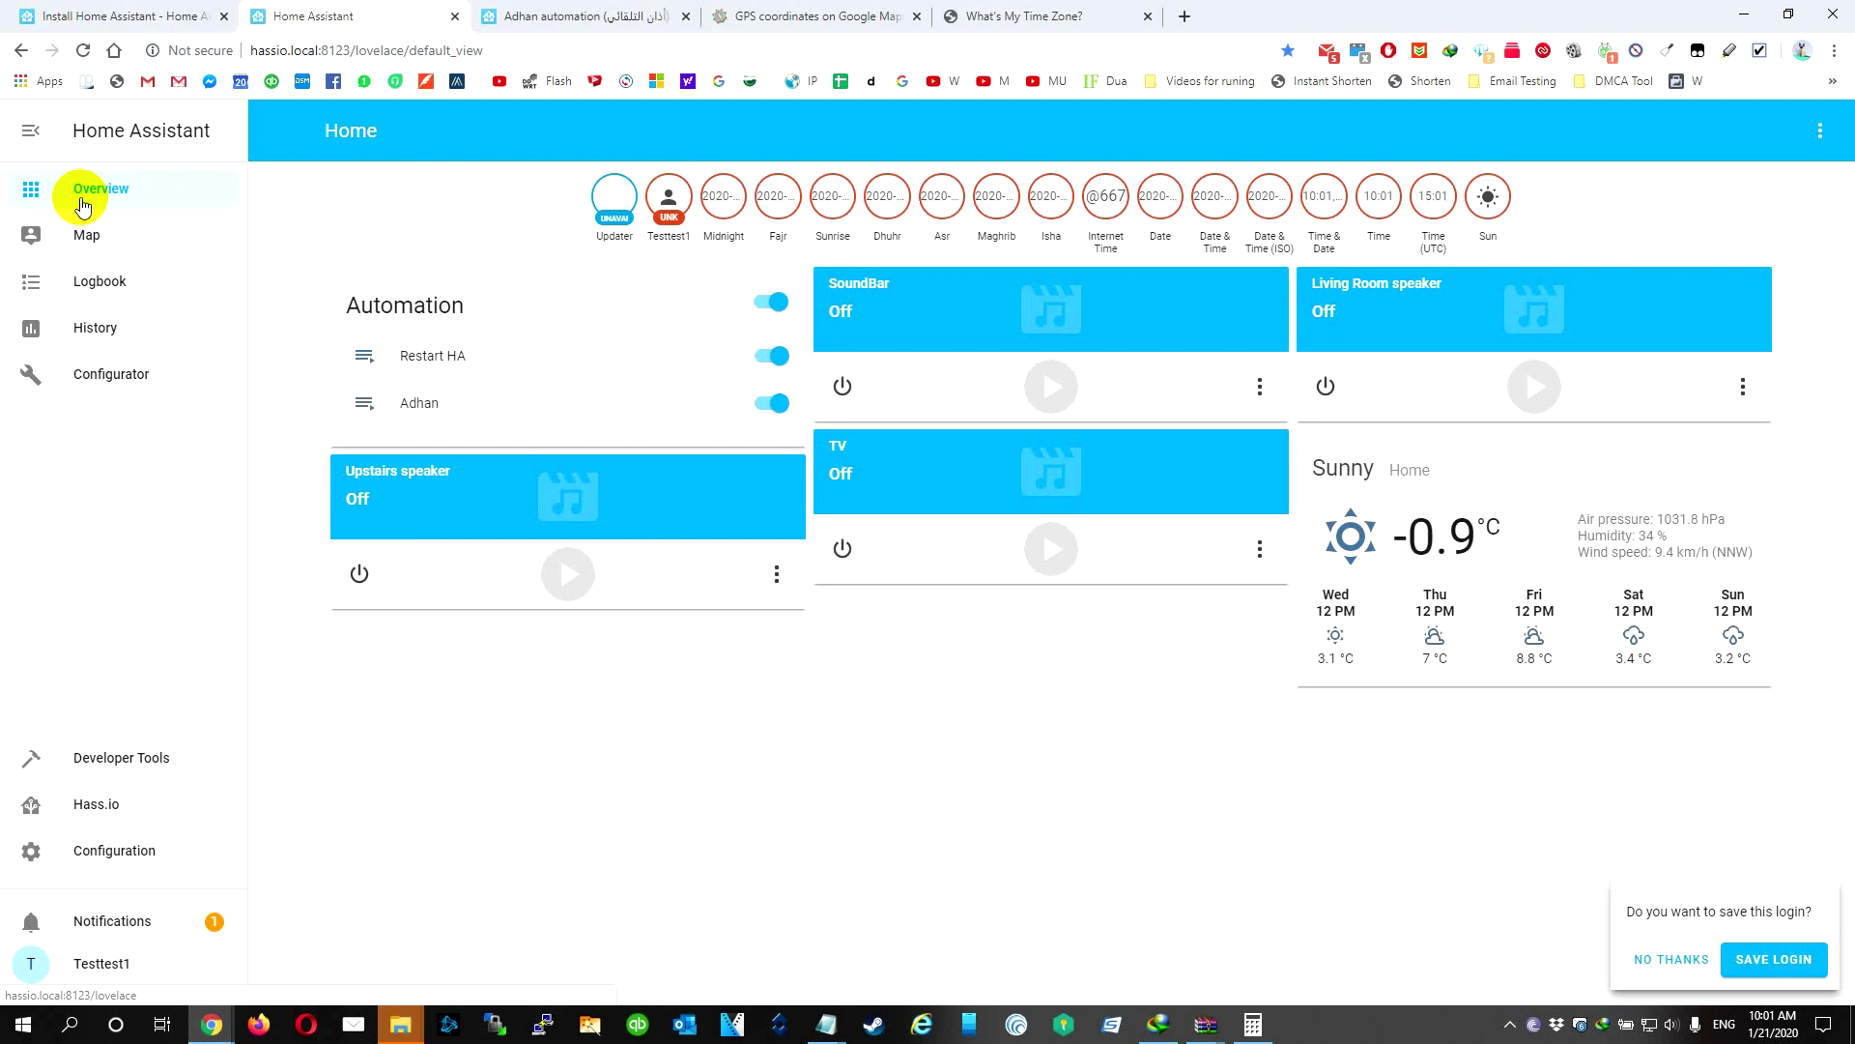
# Step: Run the Adhan automation manually, pause the Upstairs speaker, and go back to the Configurator
pyautogui.click(444, 408)
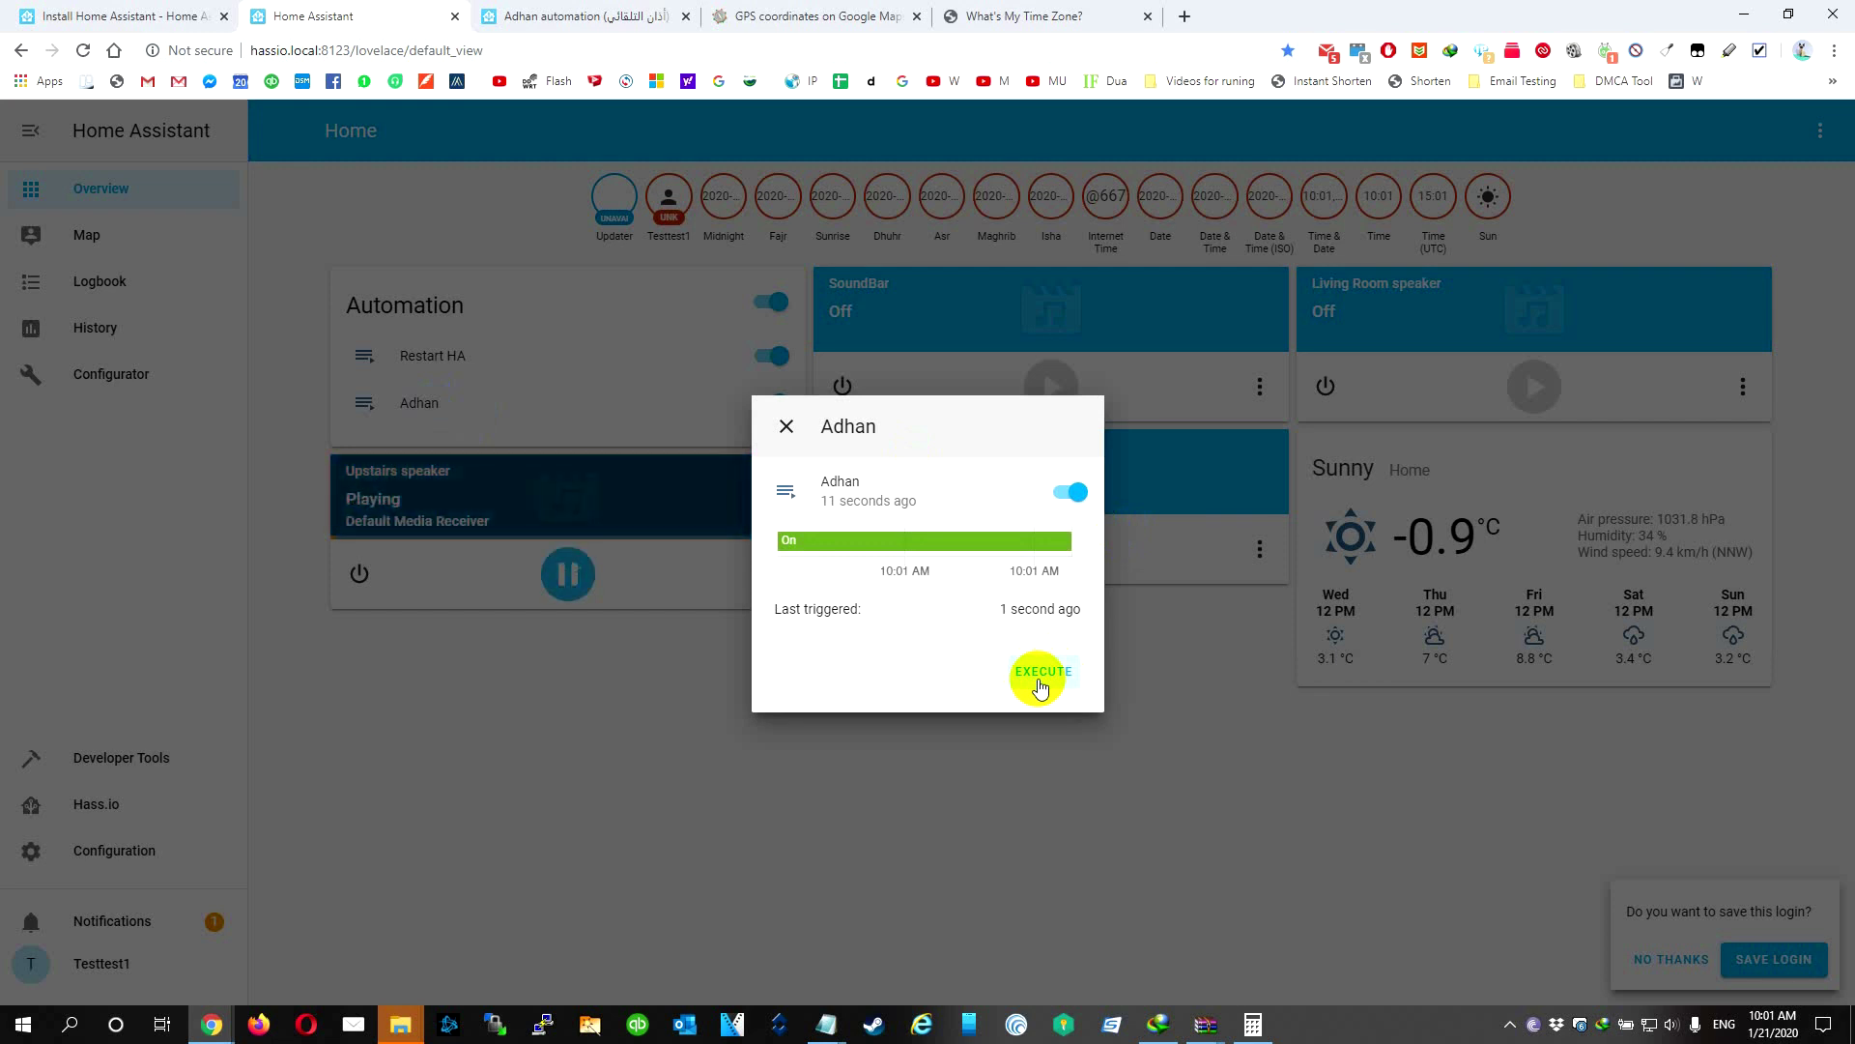
pyautogui.click(778, 429)
pyautogui.click(566, 574)
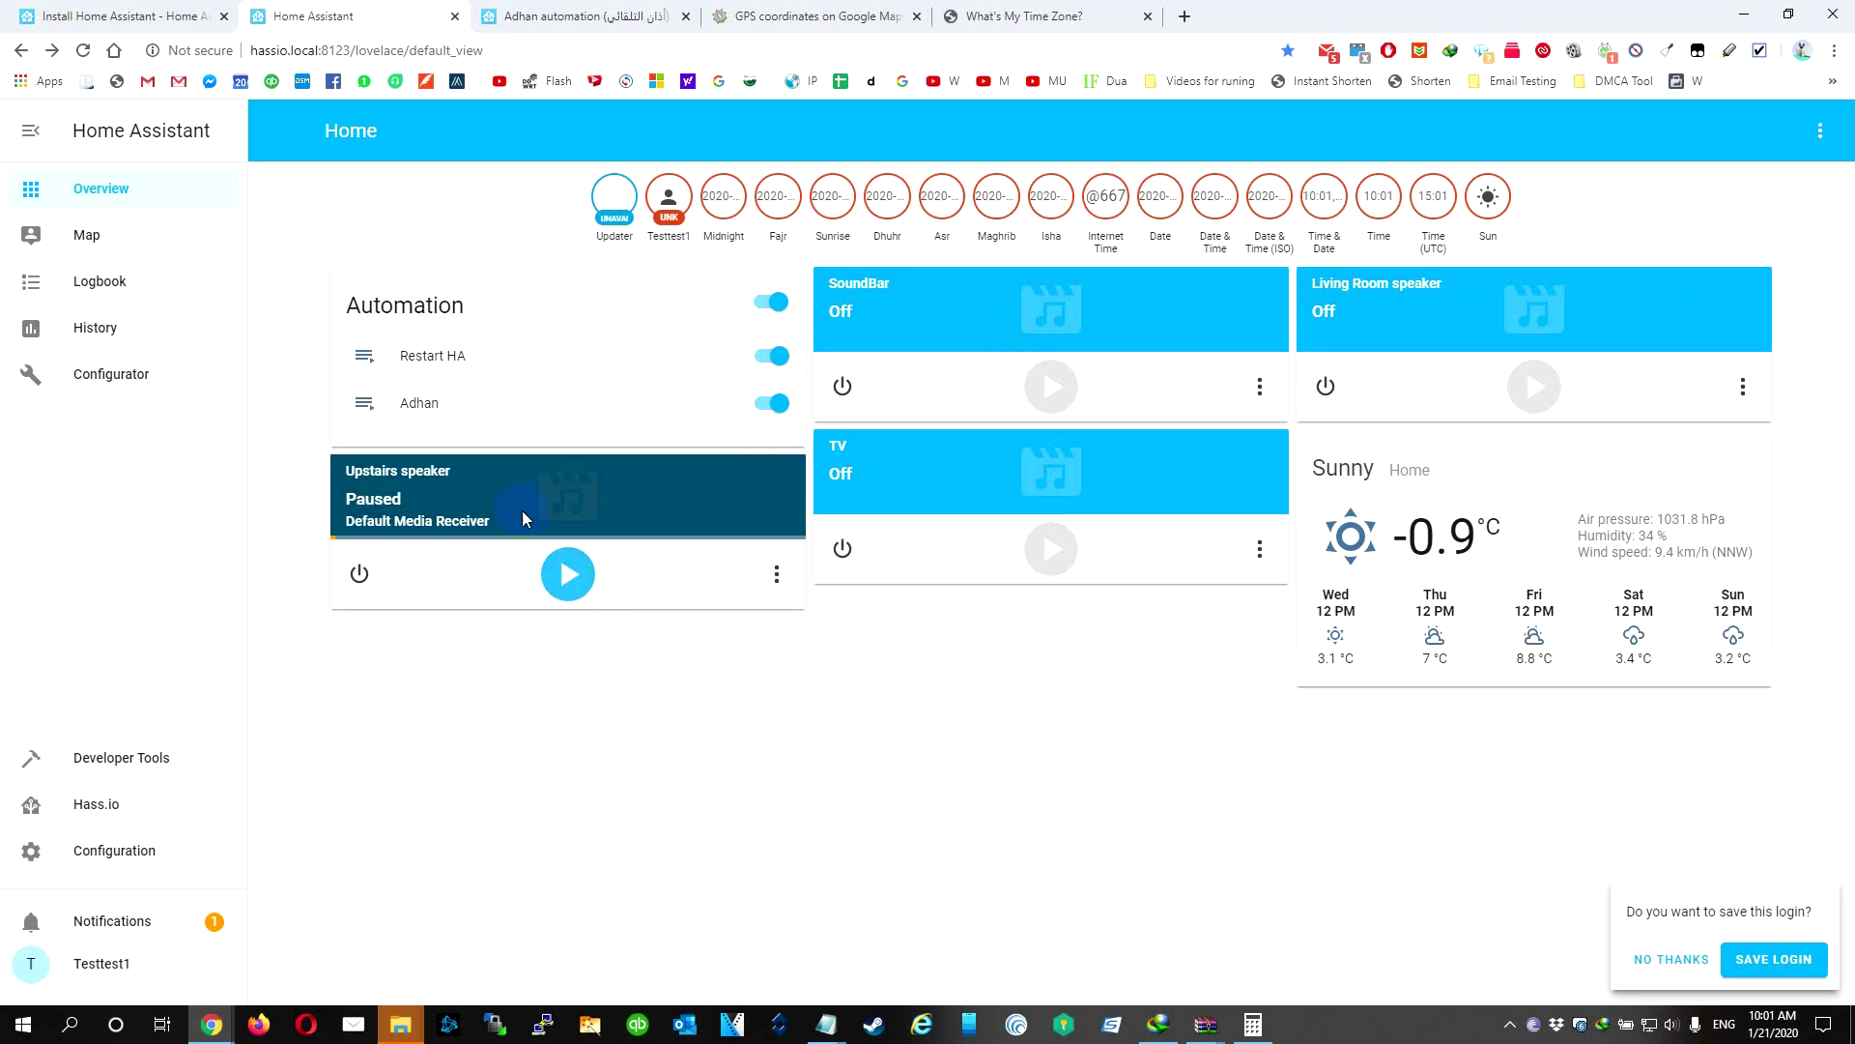
pyautogui.click(95, 374)
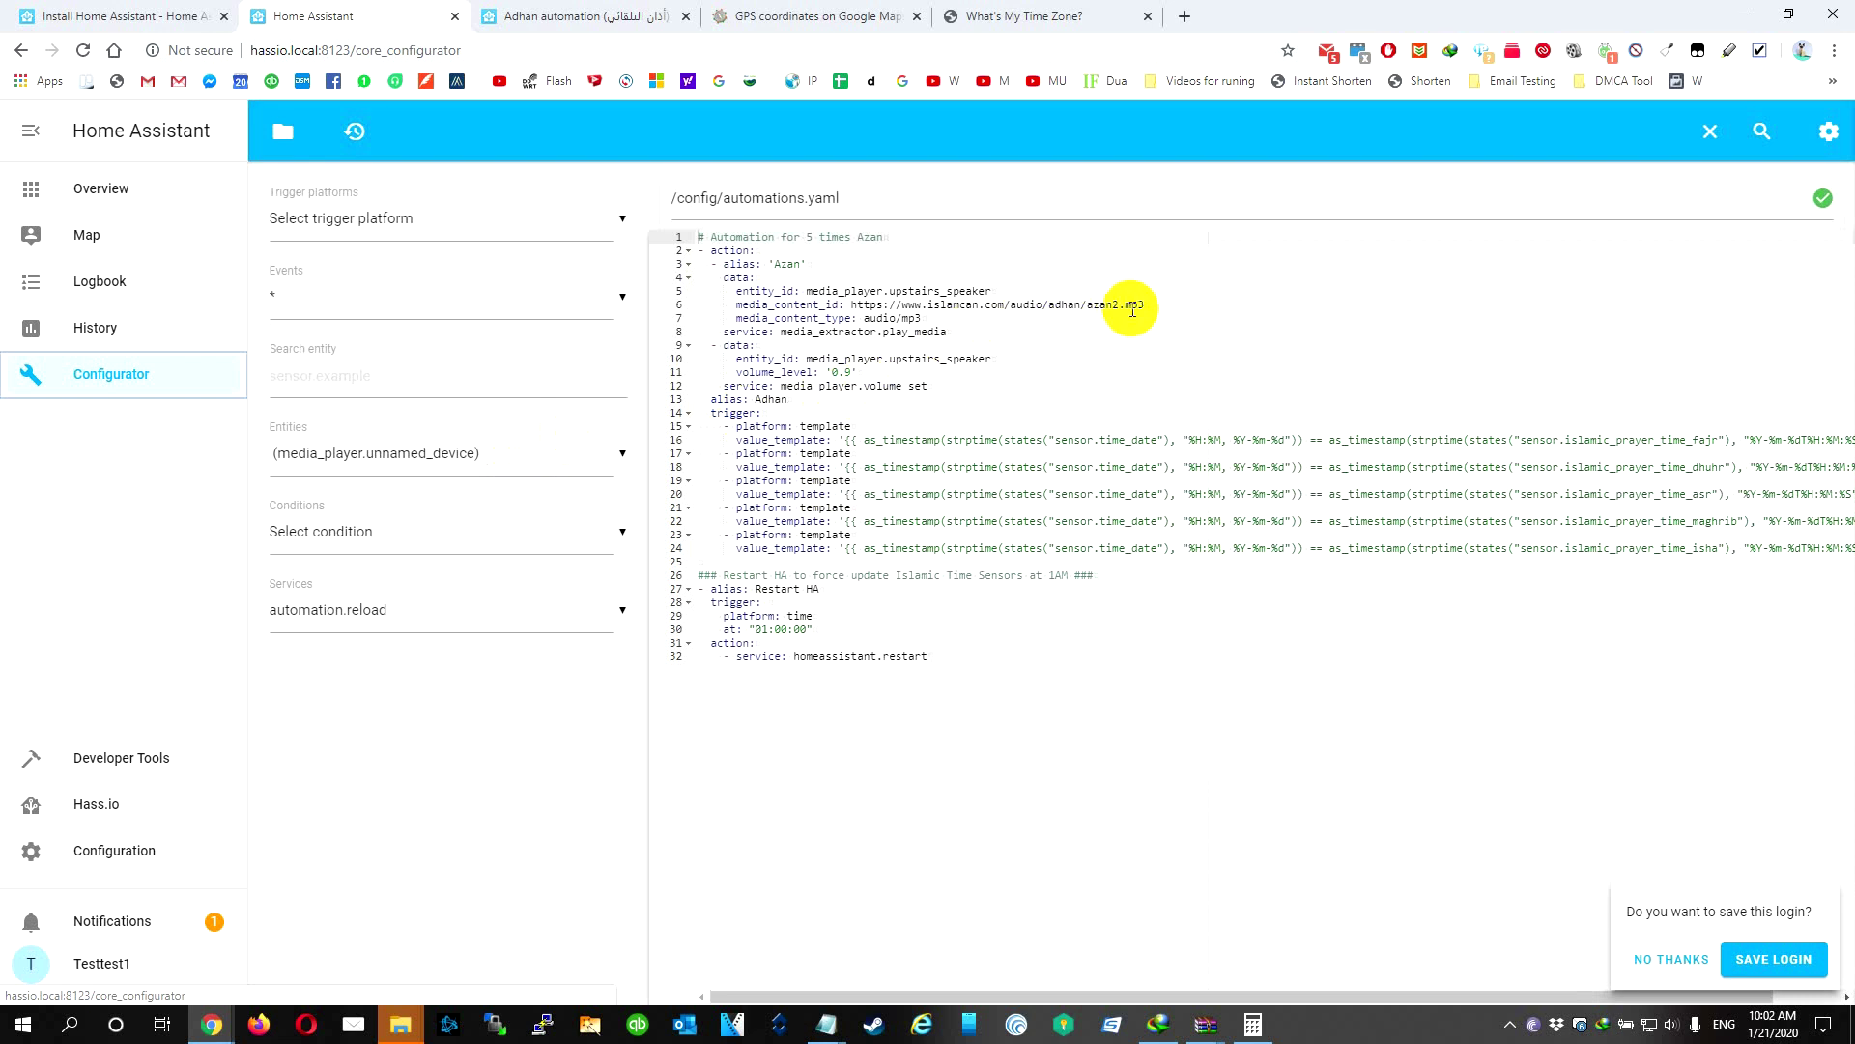
# Step: Change the Adhan volume_level on line 11 from '0.9' to '0.5'
pyautogui.moveTo(1145, 306); pyautogui.dragTo(854, 305)
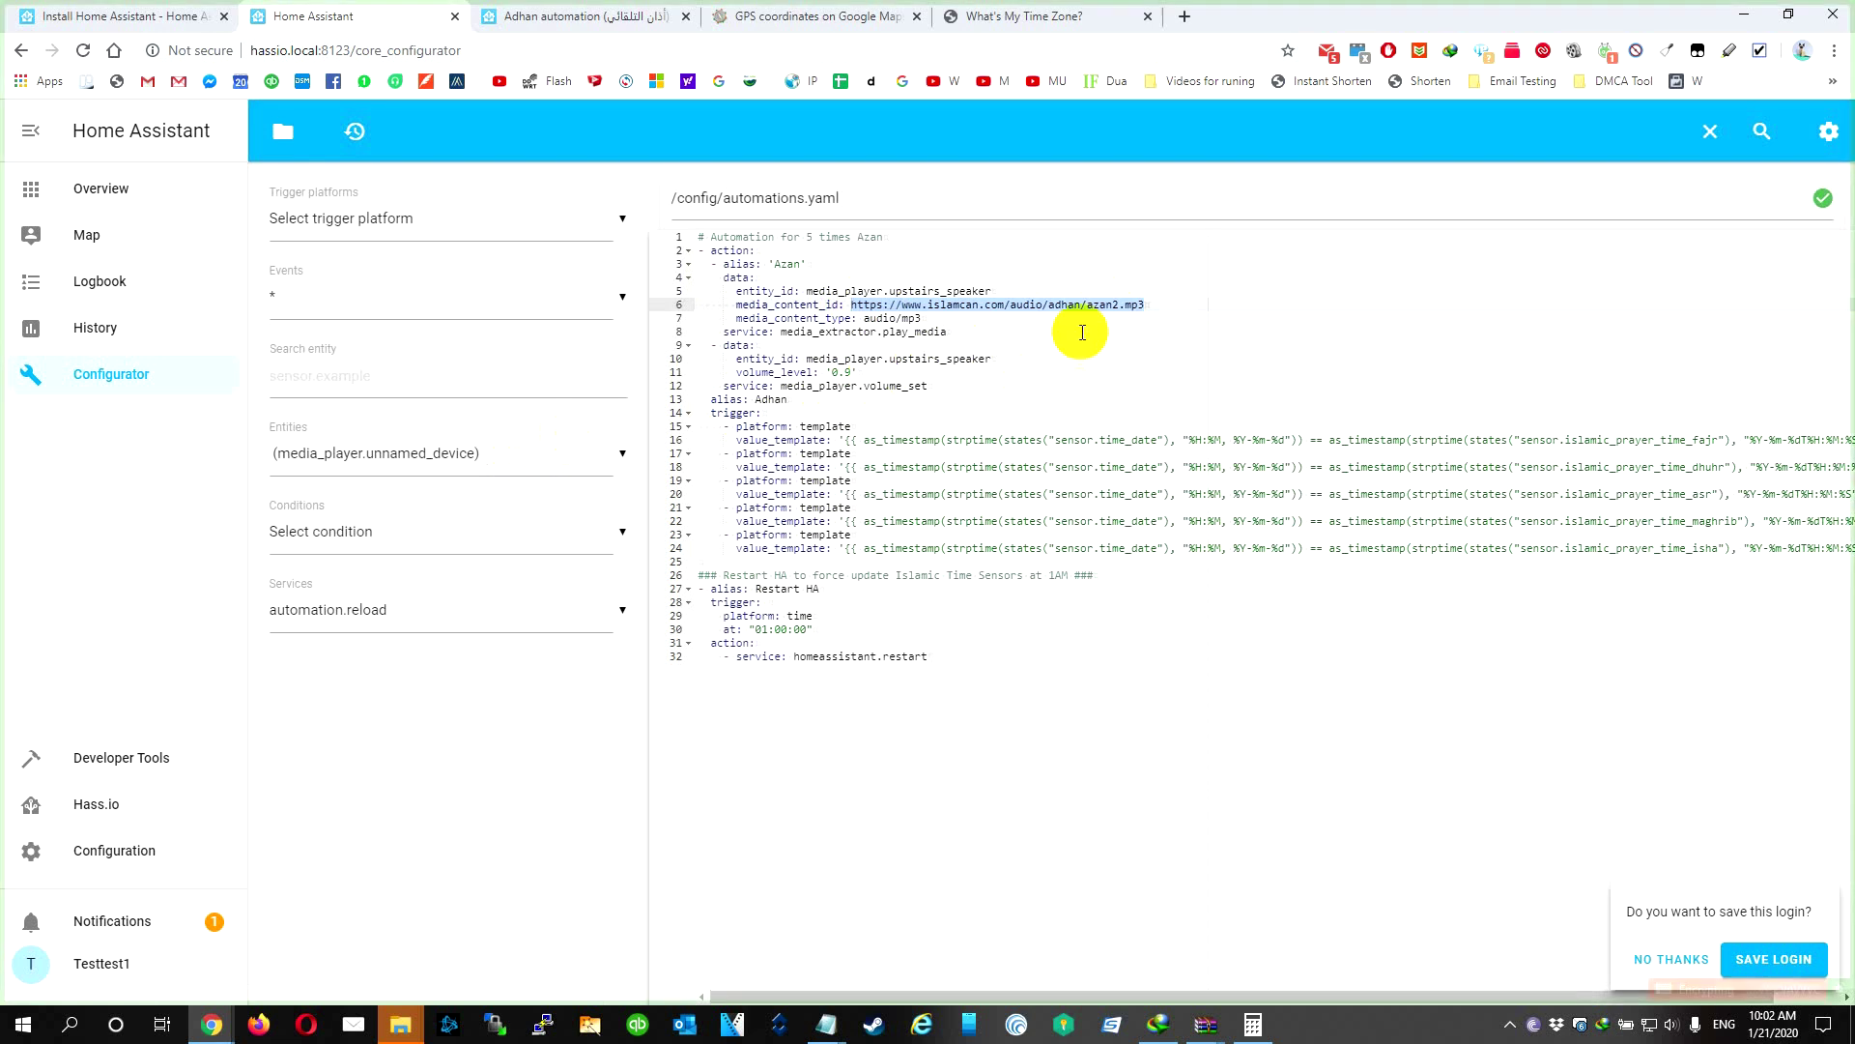
pyautogui.click(1107, 306)
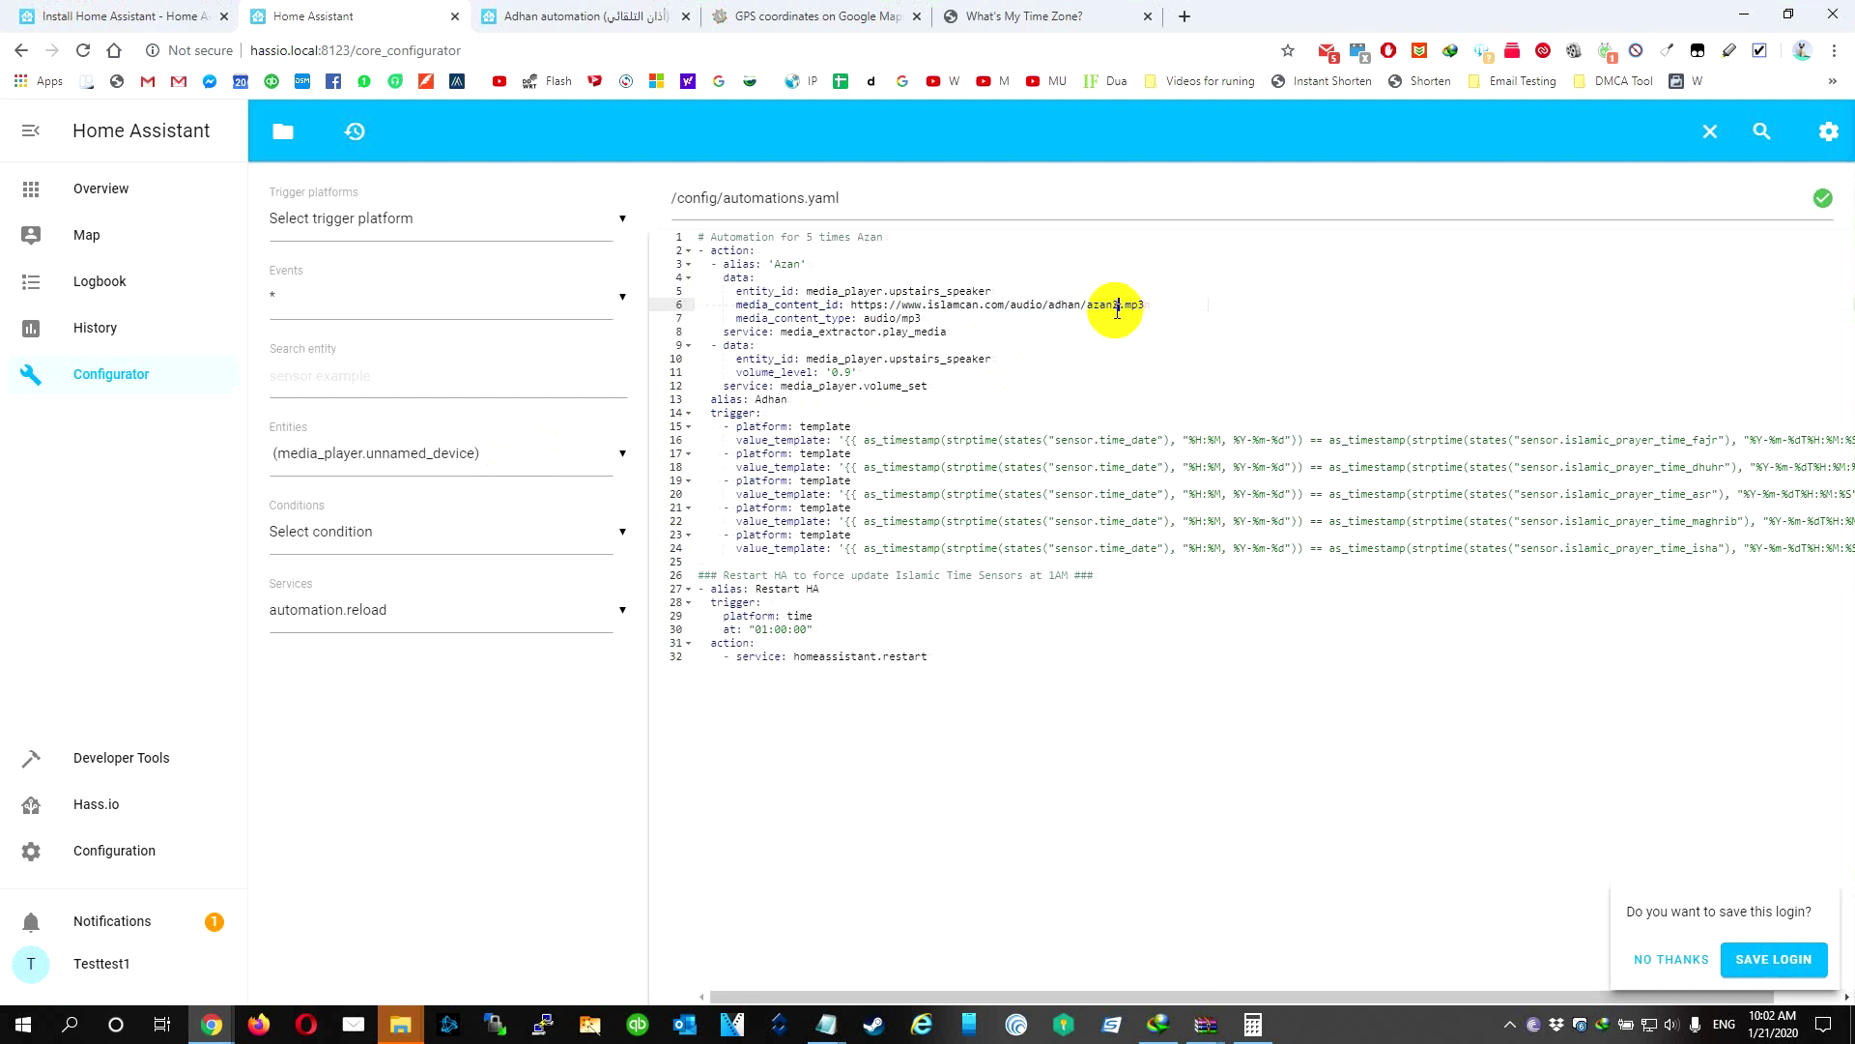
pyautogui.click(847, 374)
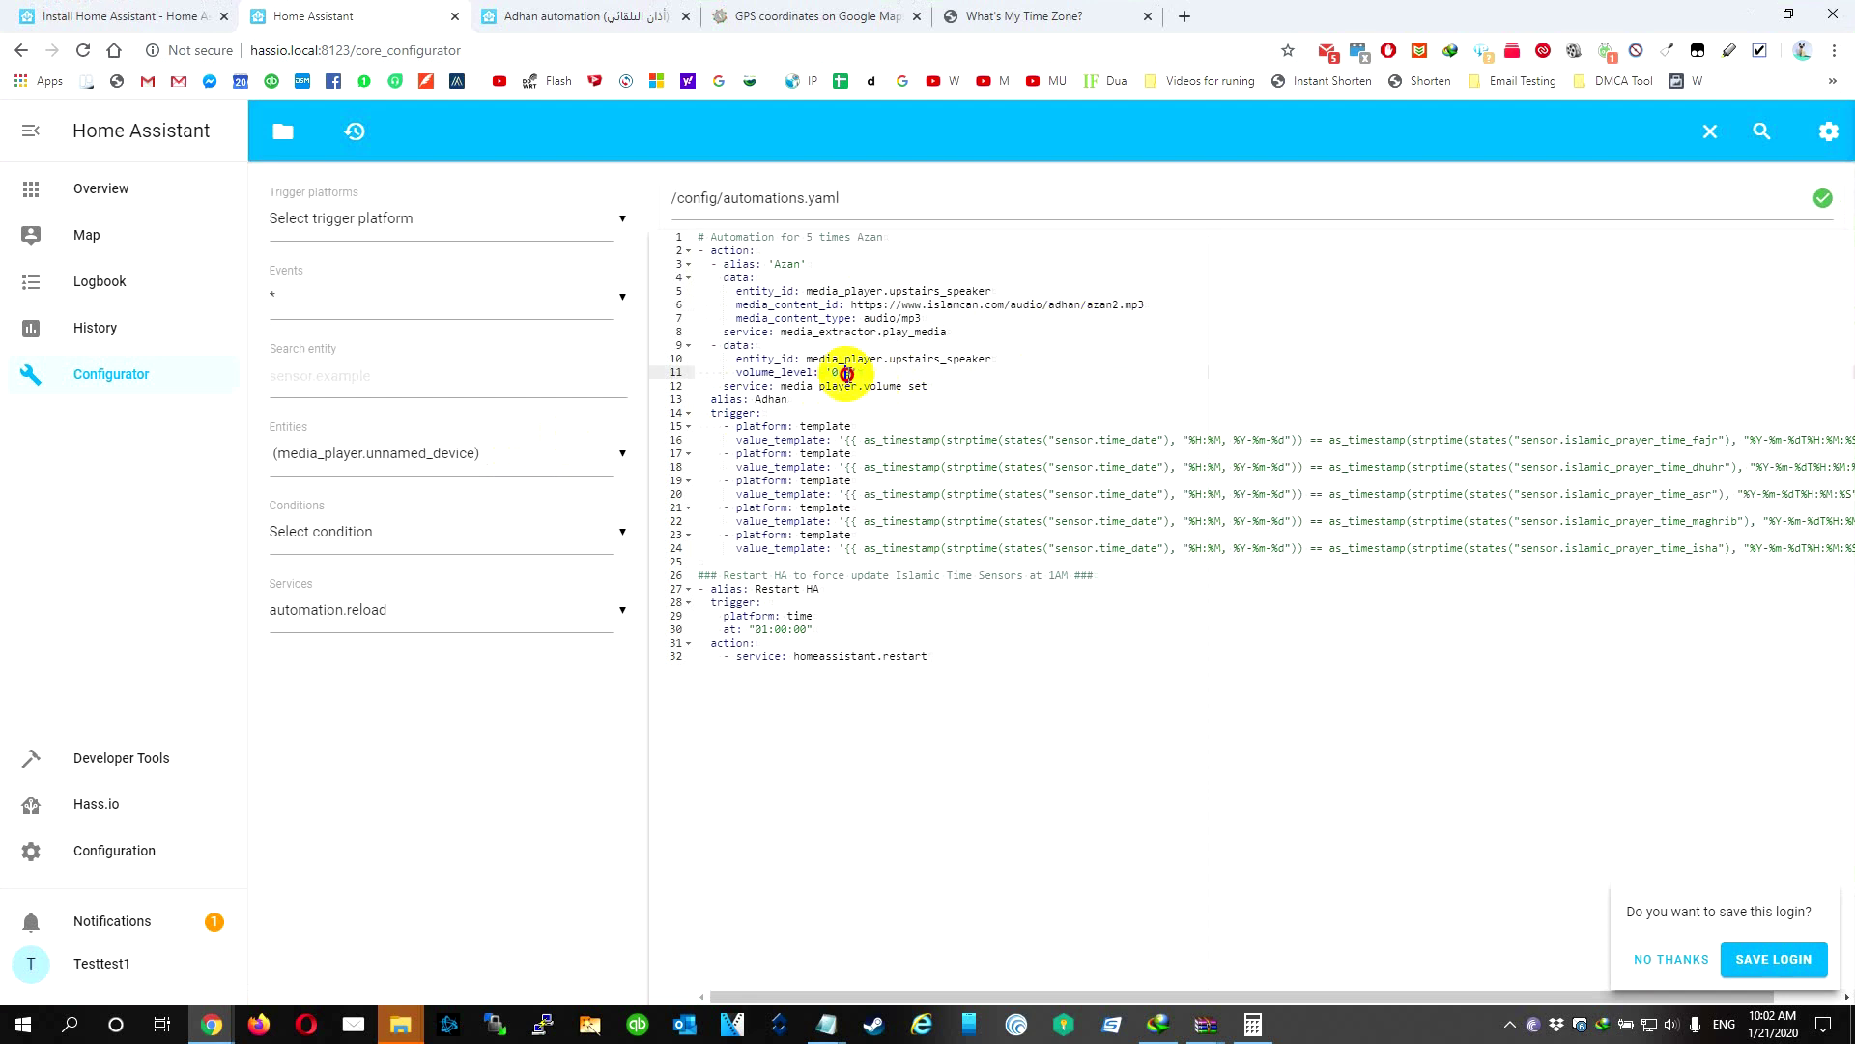
pyautogui.press('BackSpace')
pyautogui.write('9')
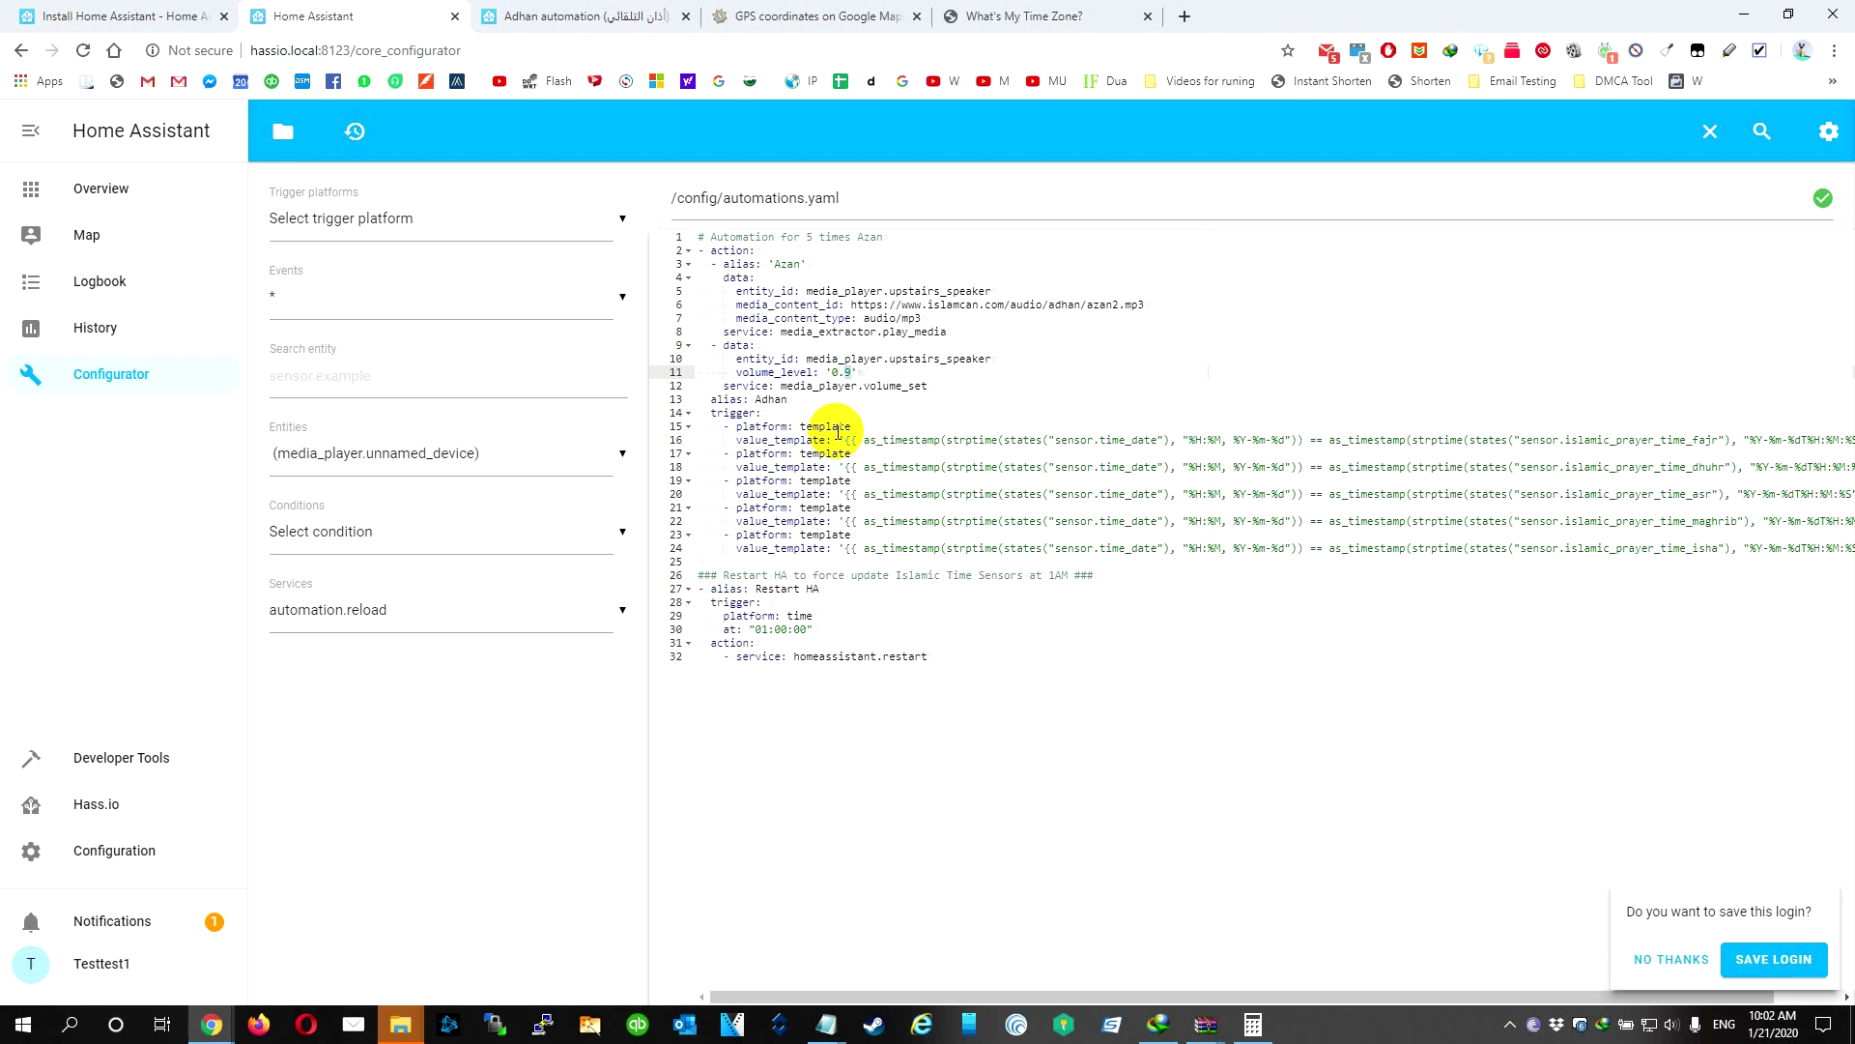
pyautogui.press('BackSpace')
pyautogui.write('5')
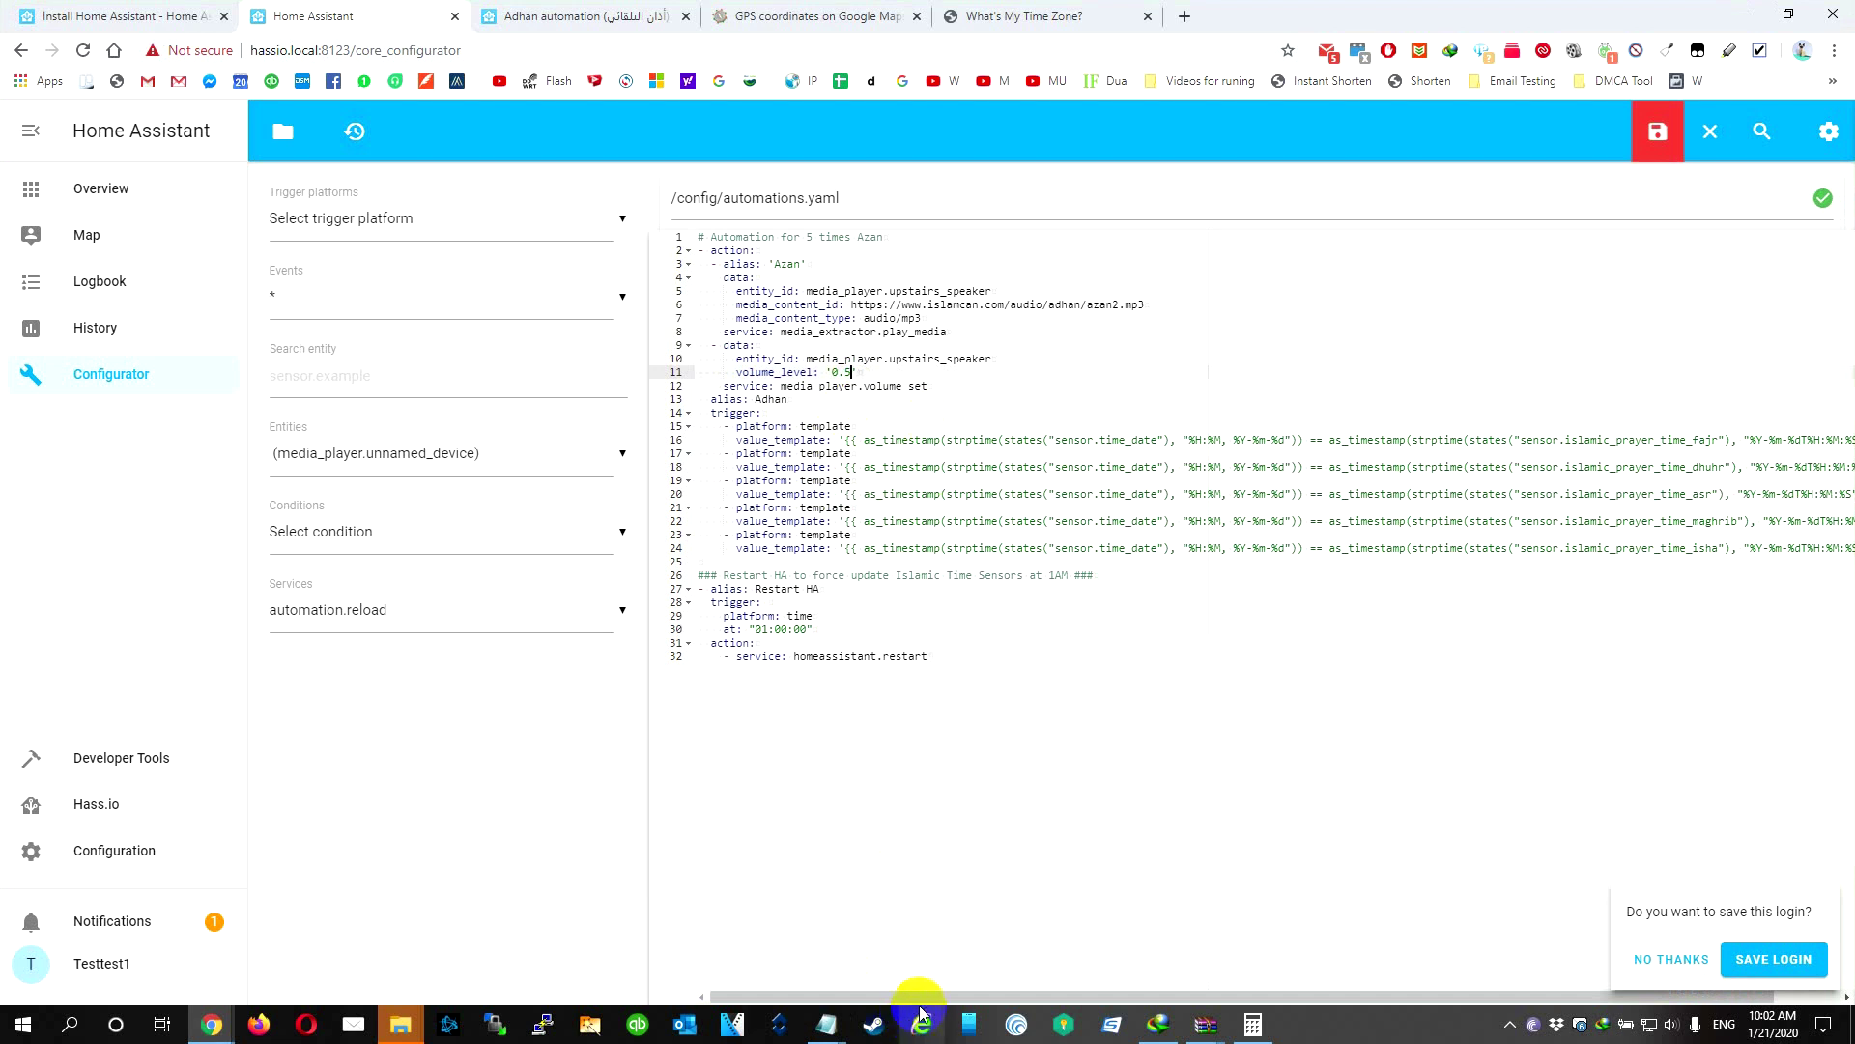
# Step: Try adding +3600 to line 16's fajr trigger, then remove it again
pyautogui.moveTo(915, 996); pyautogui.dragTo(1243, 996)
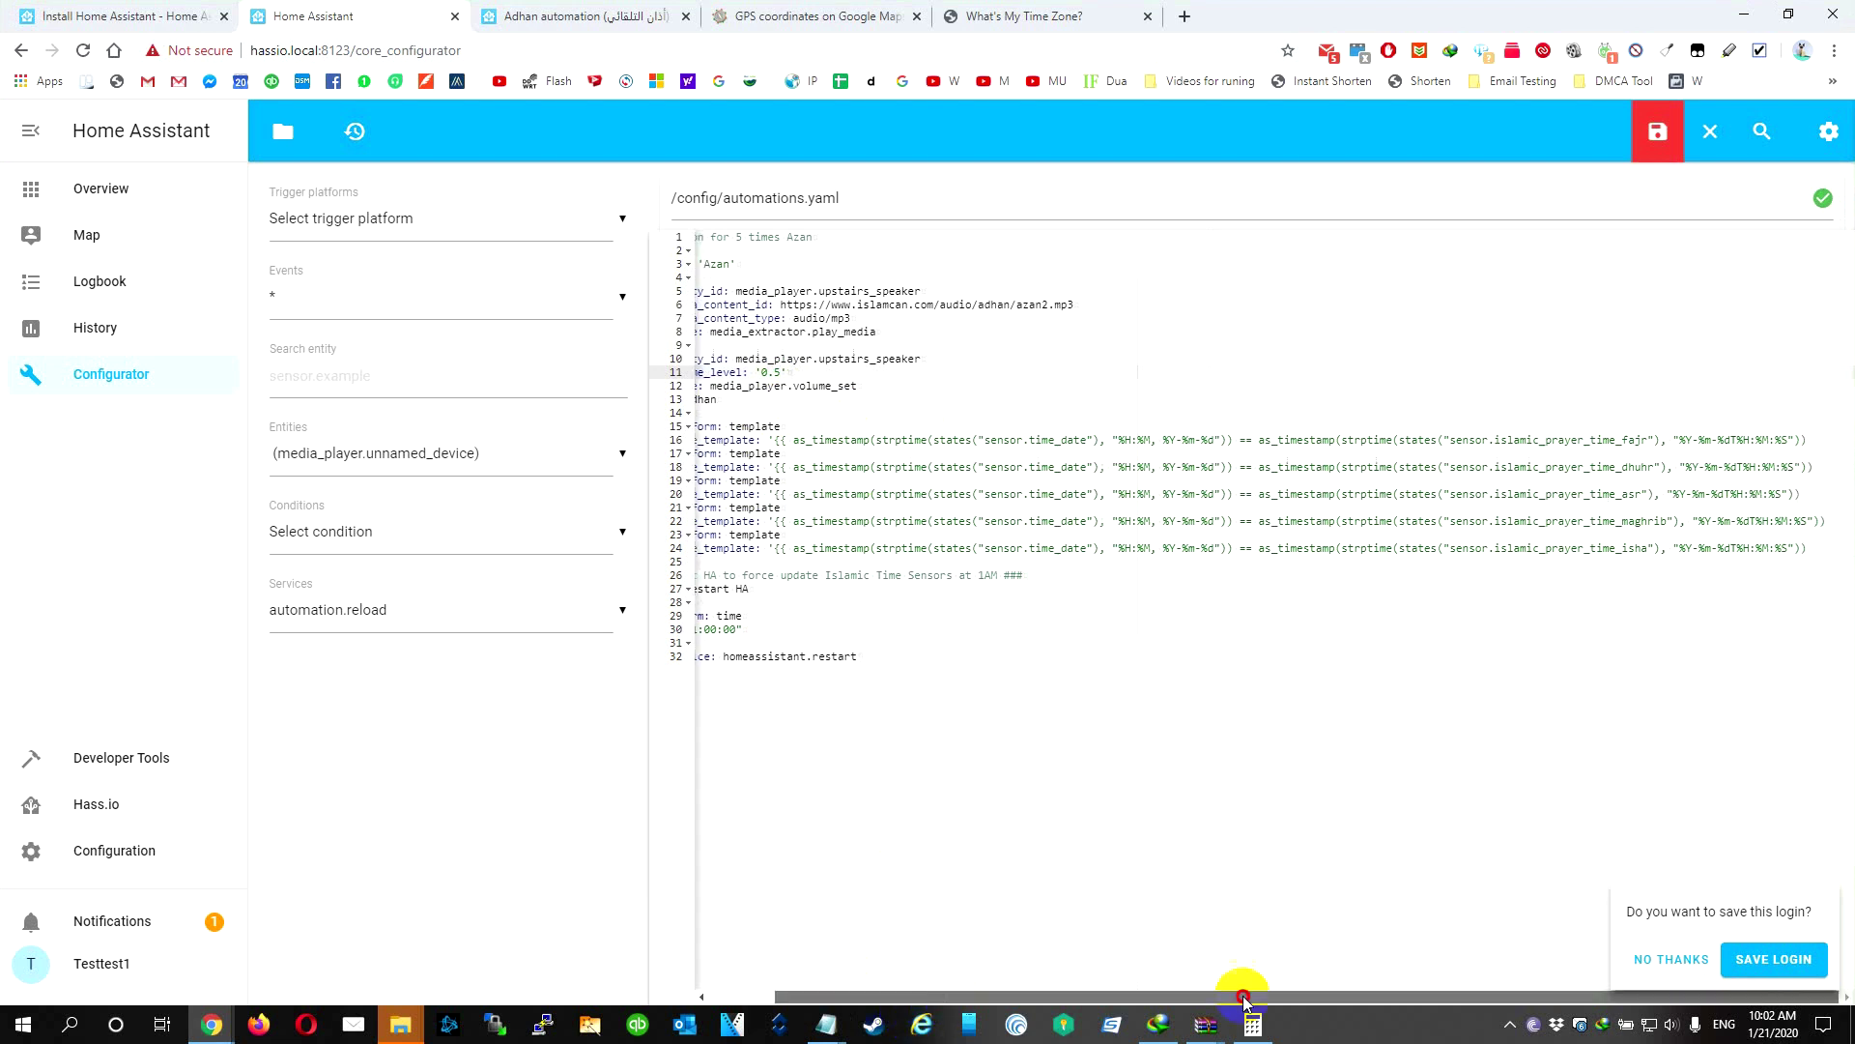
pyautogui.click(1807, 440)
pyautogui.write('+')
pyautogui.hotkey('ctrl', 'End')
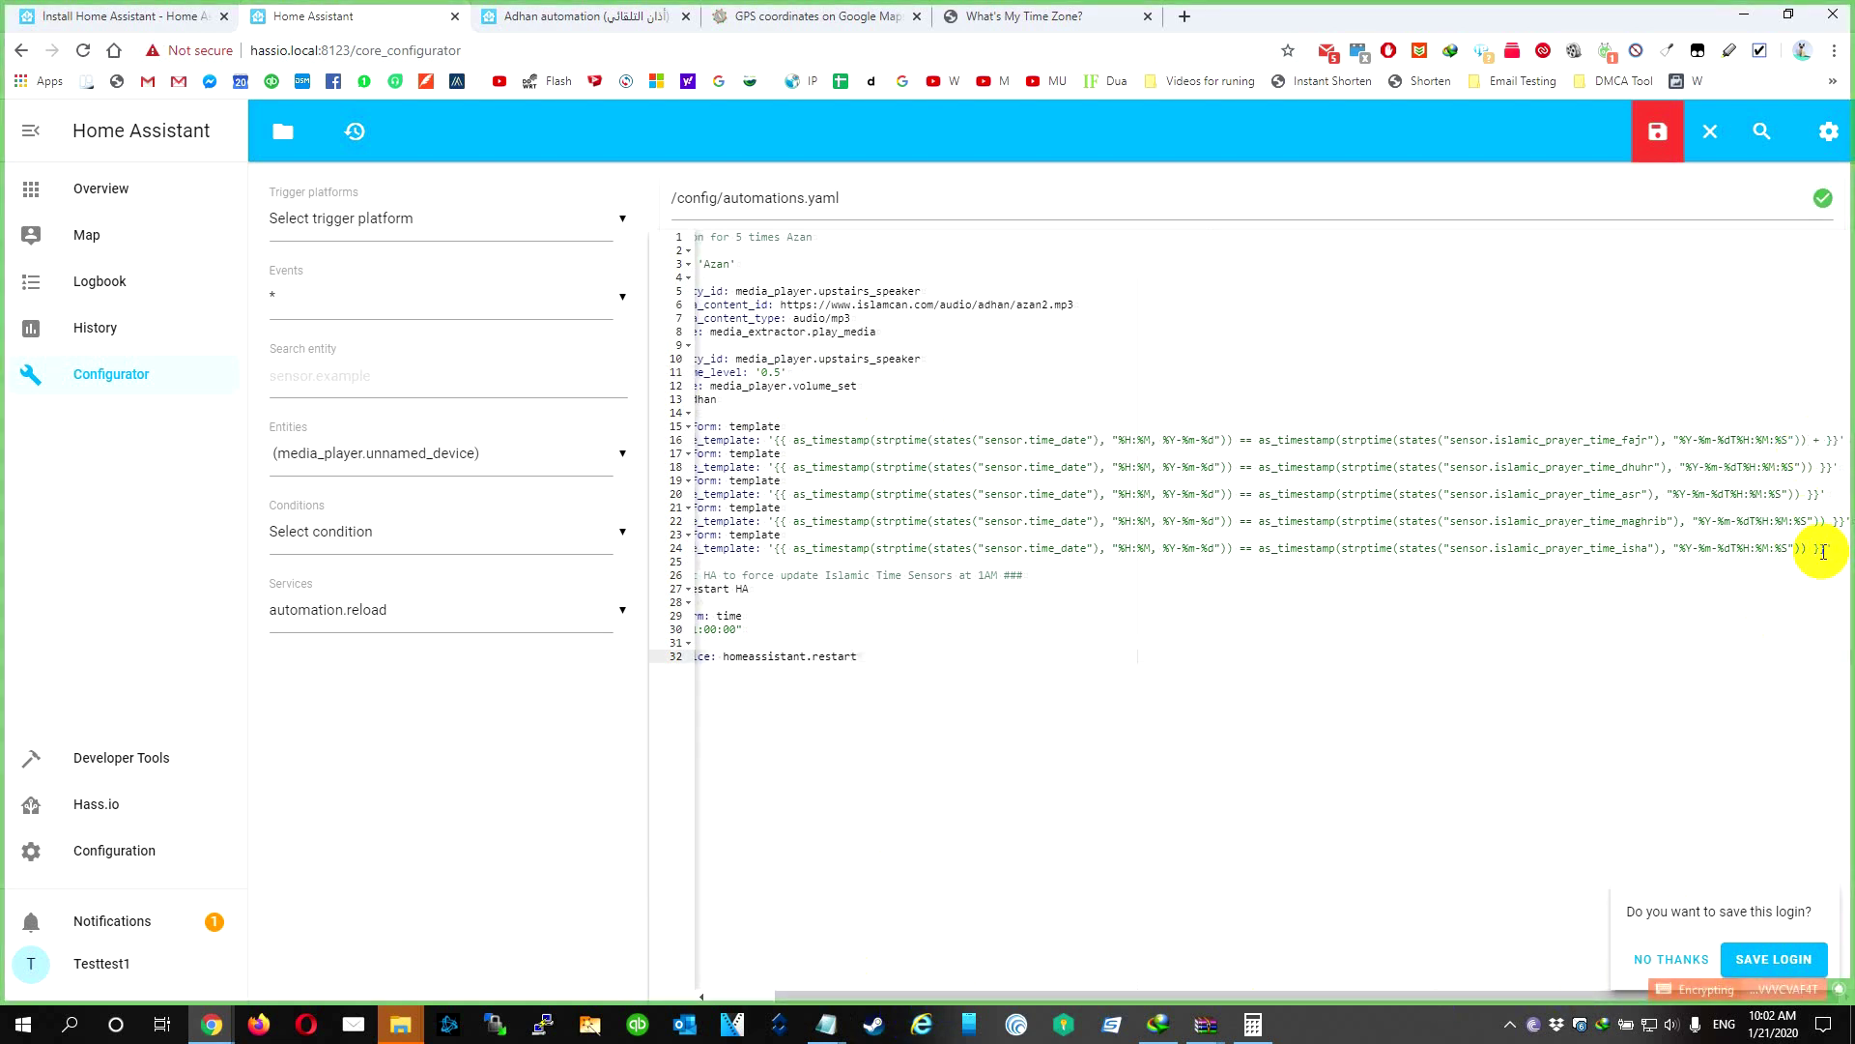
pyautogui.click(1821, 439)
pyautogui.press('Num_Lock')
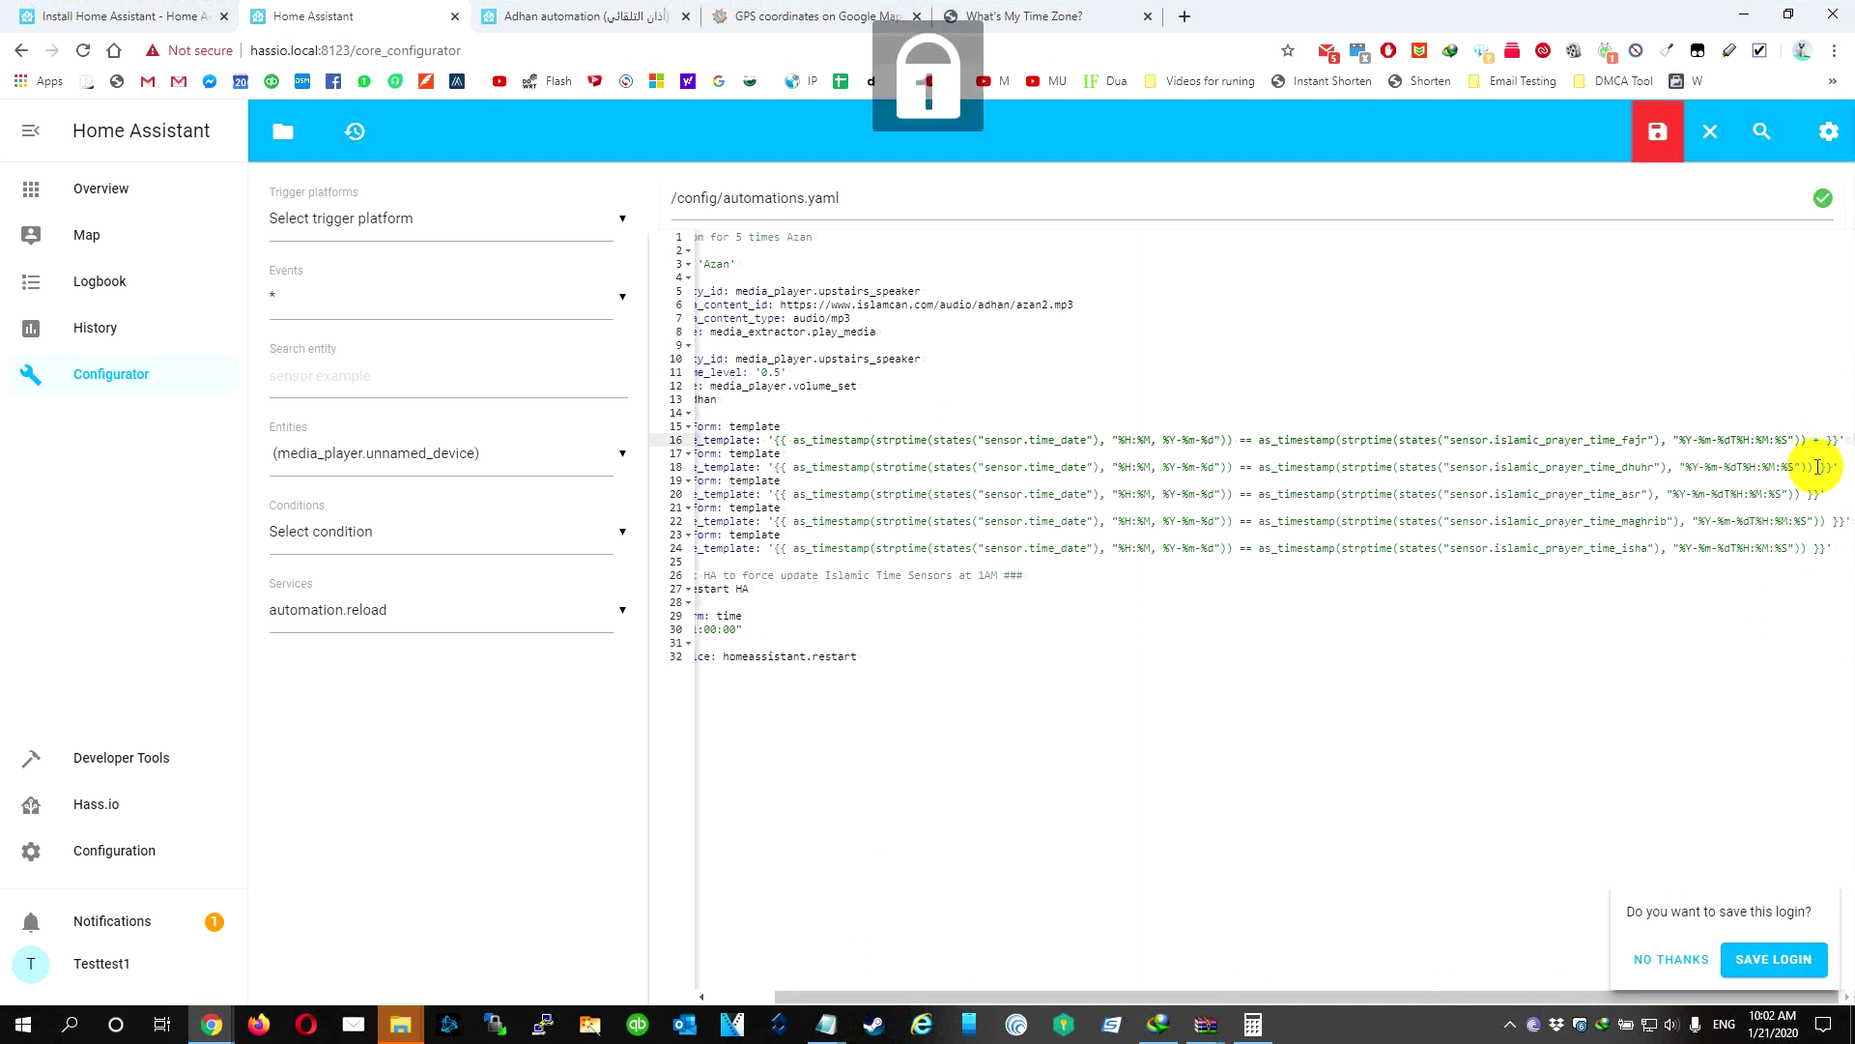
pyautogui.write('3600')
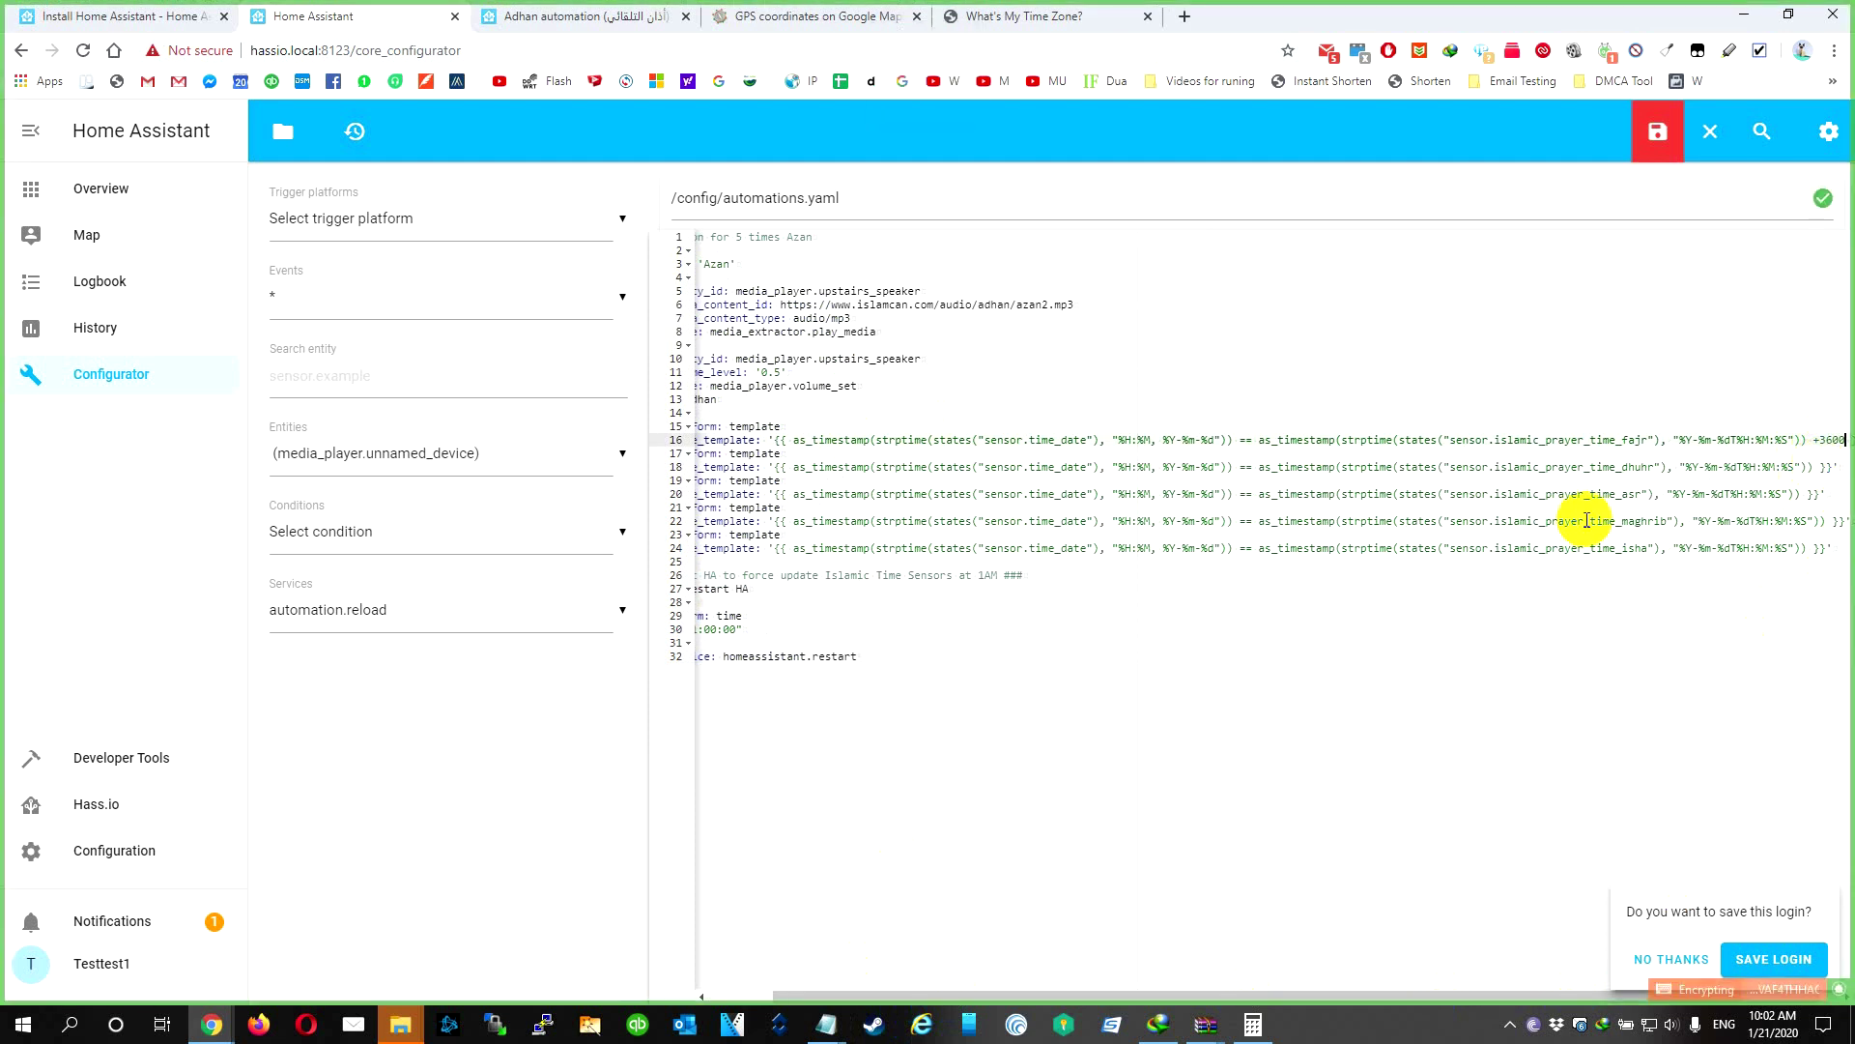
pyautogui.press('BackSpace')
pyautogui.press('BackSpace')
pyautogui.press('BackSpace')
pyautogui.press('BackSpace')
pyautogui.press('BackSpace')
pyautogui.press('BackSpace')
pyautogui.click(913, 522)
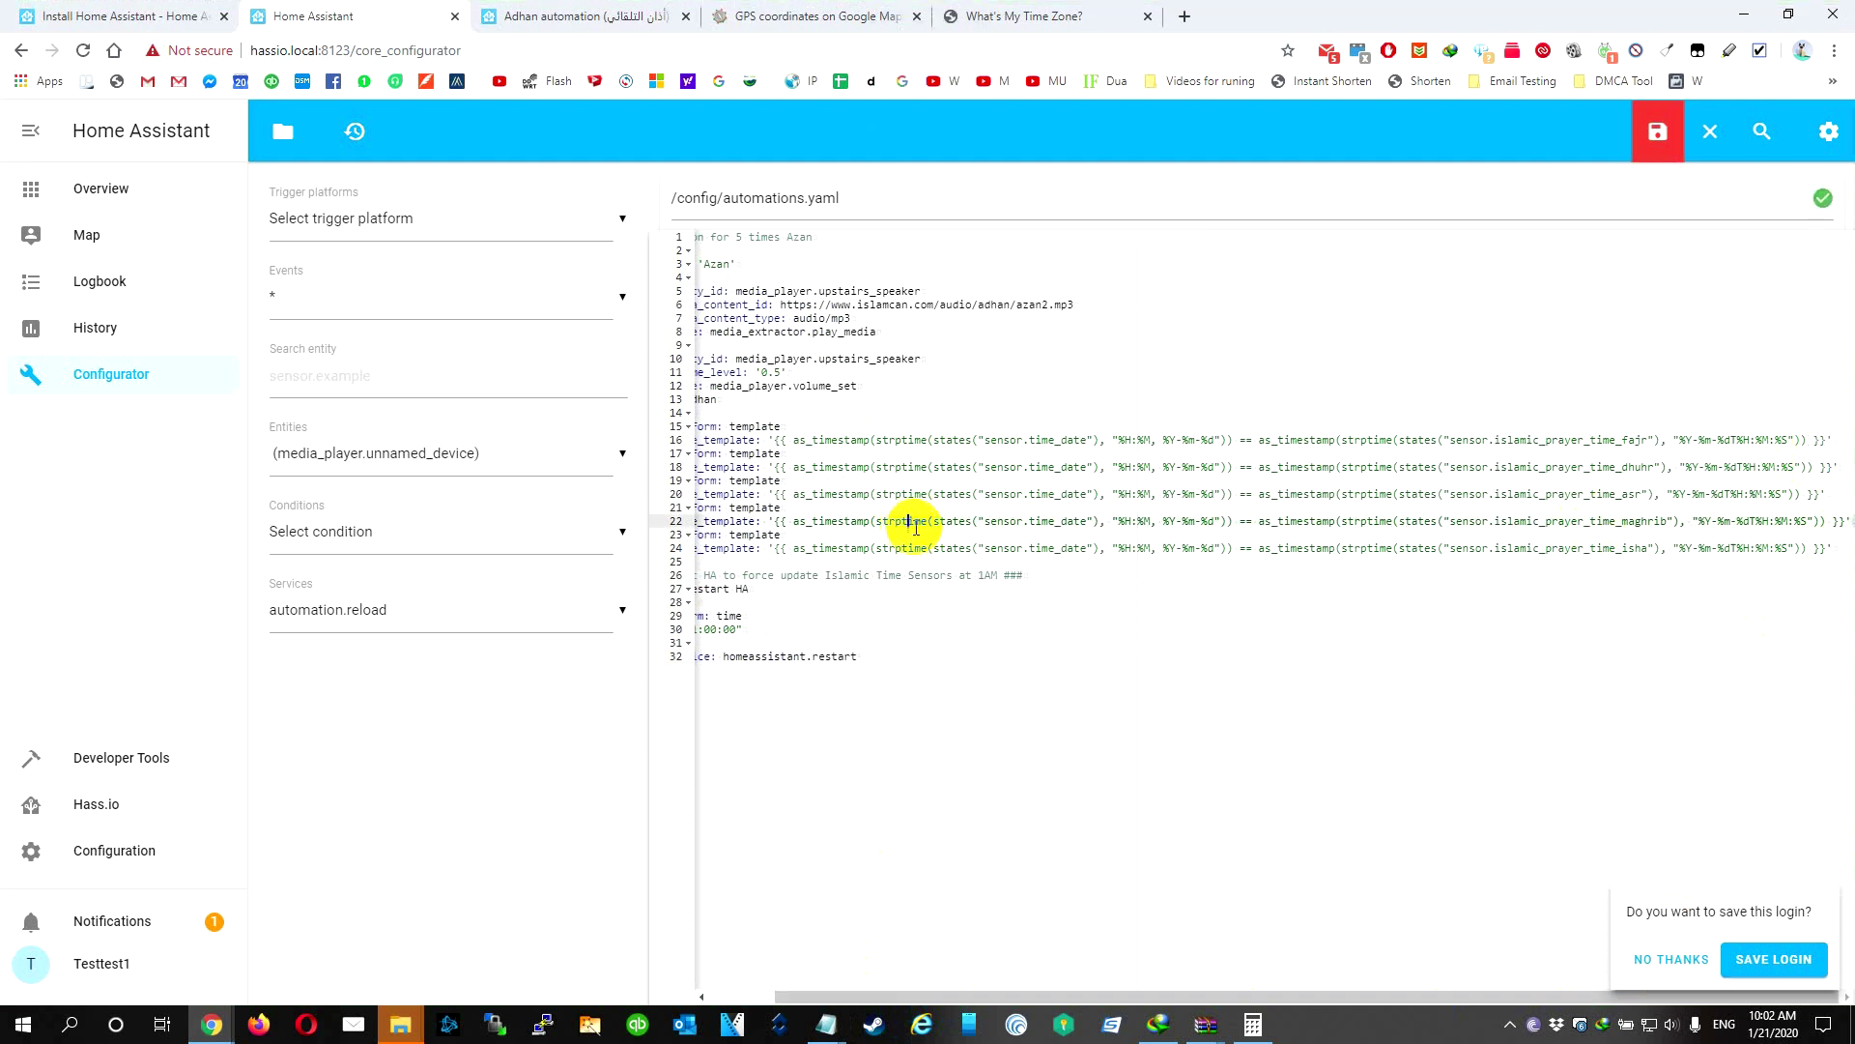
pyautogui.moveTo(887, 652); pyautogui.dragTo(704, 579)
pyautogui.click(705, 584)
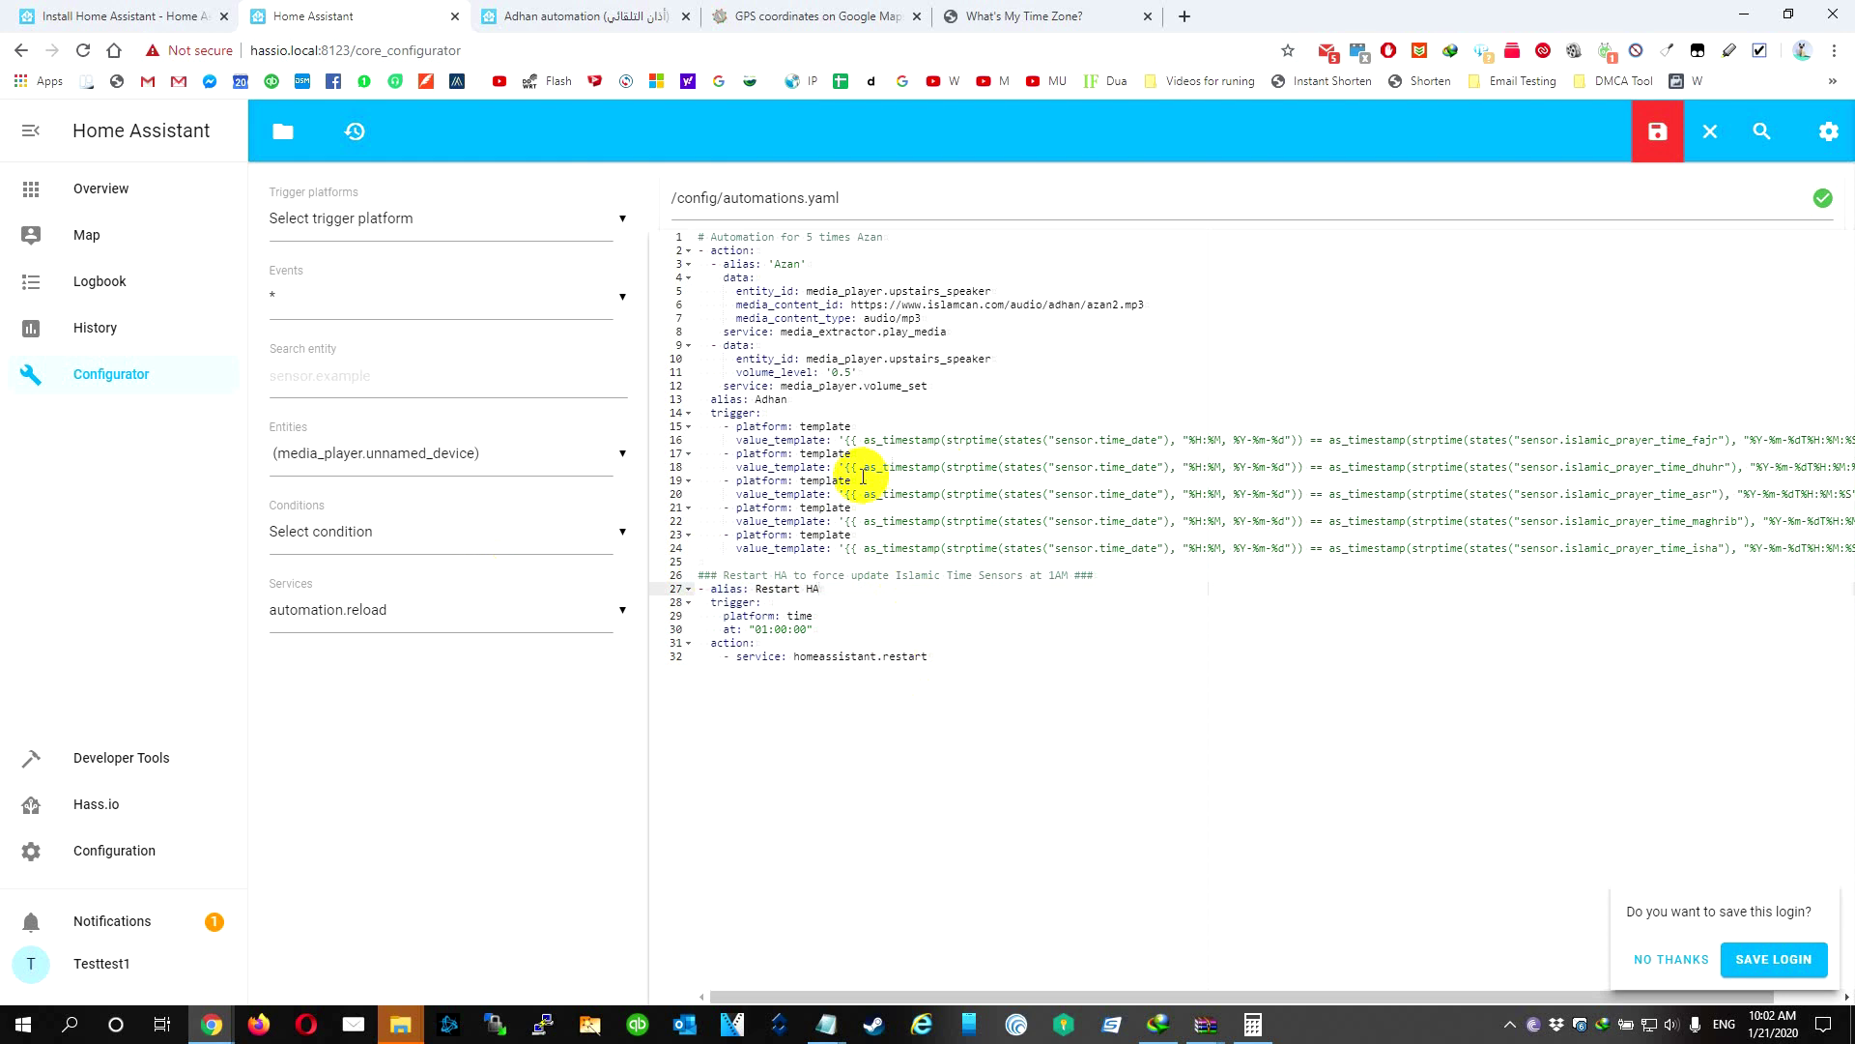
# Step: Copy all of Automations.txt from New folder (5) and paste it over automations.yaml's contents
pyautogui.click(396, 1027)
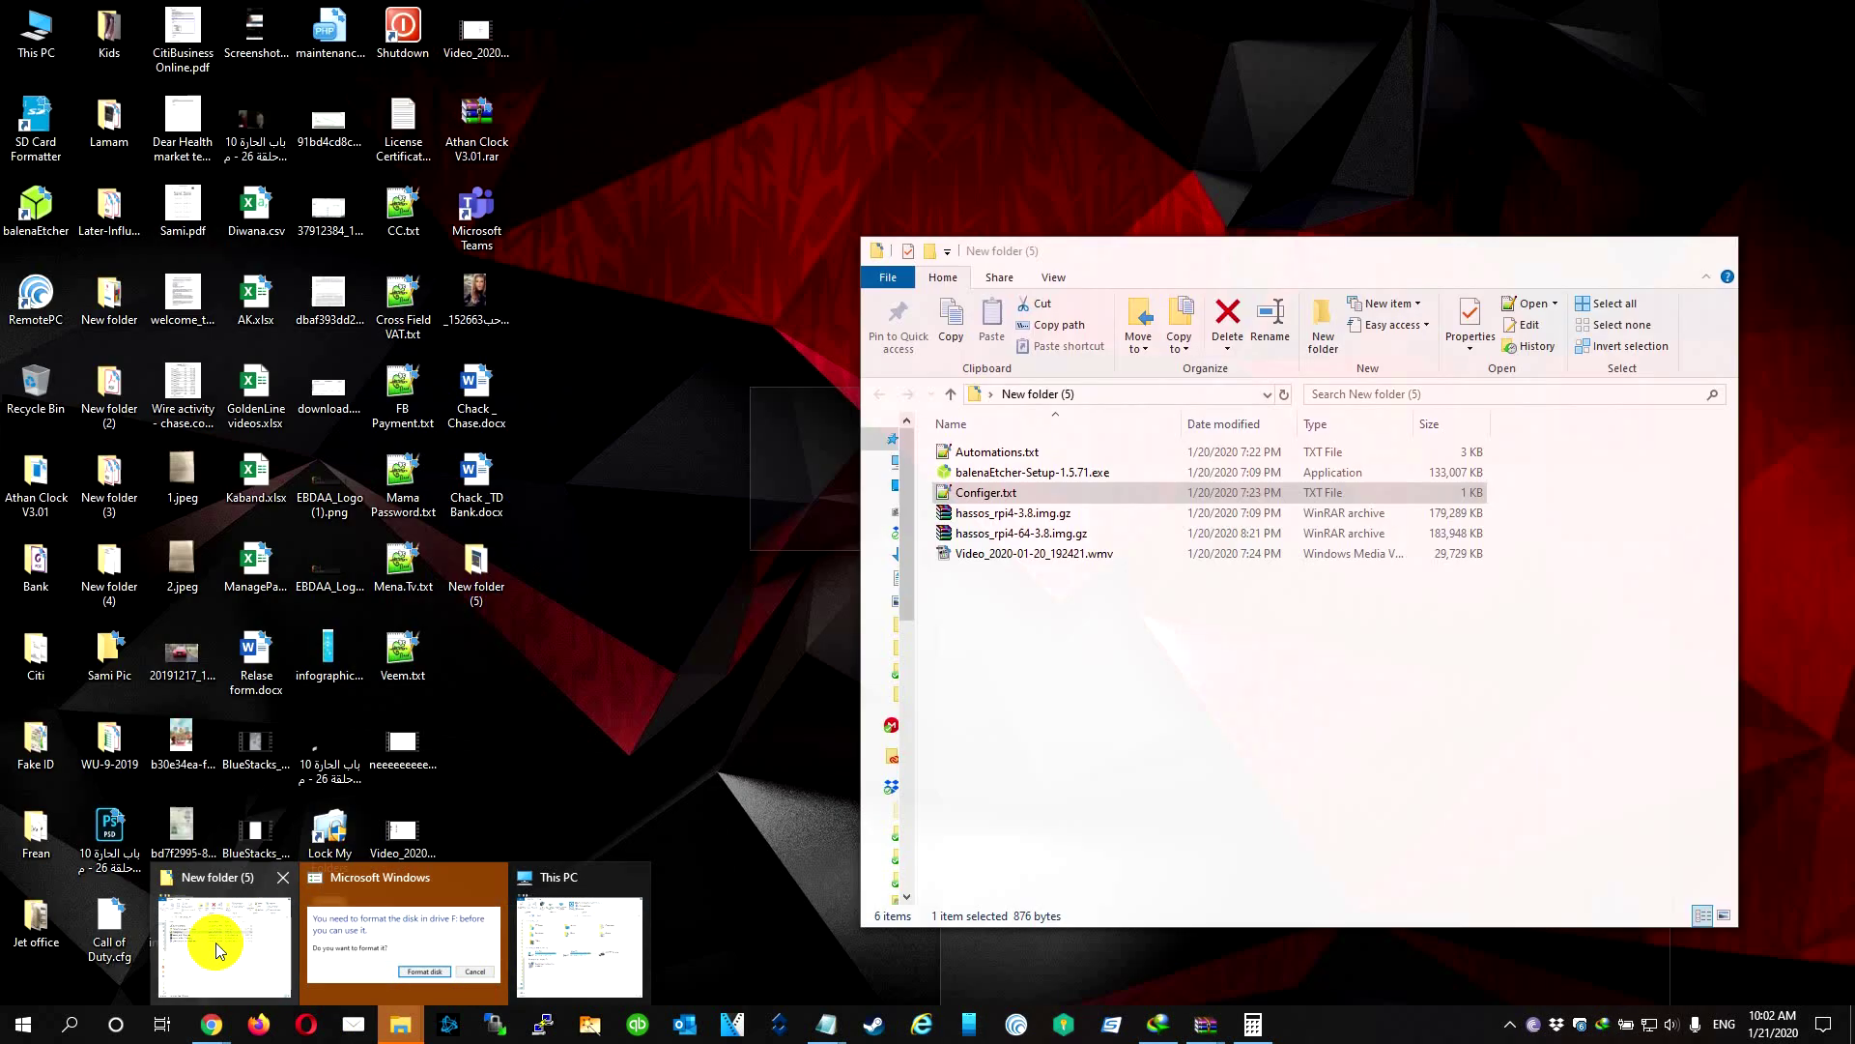
pyautogui.click(216, 942)
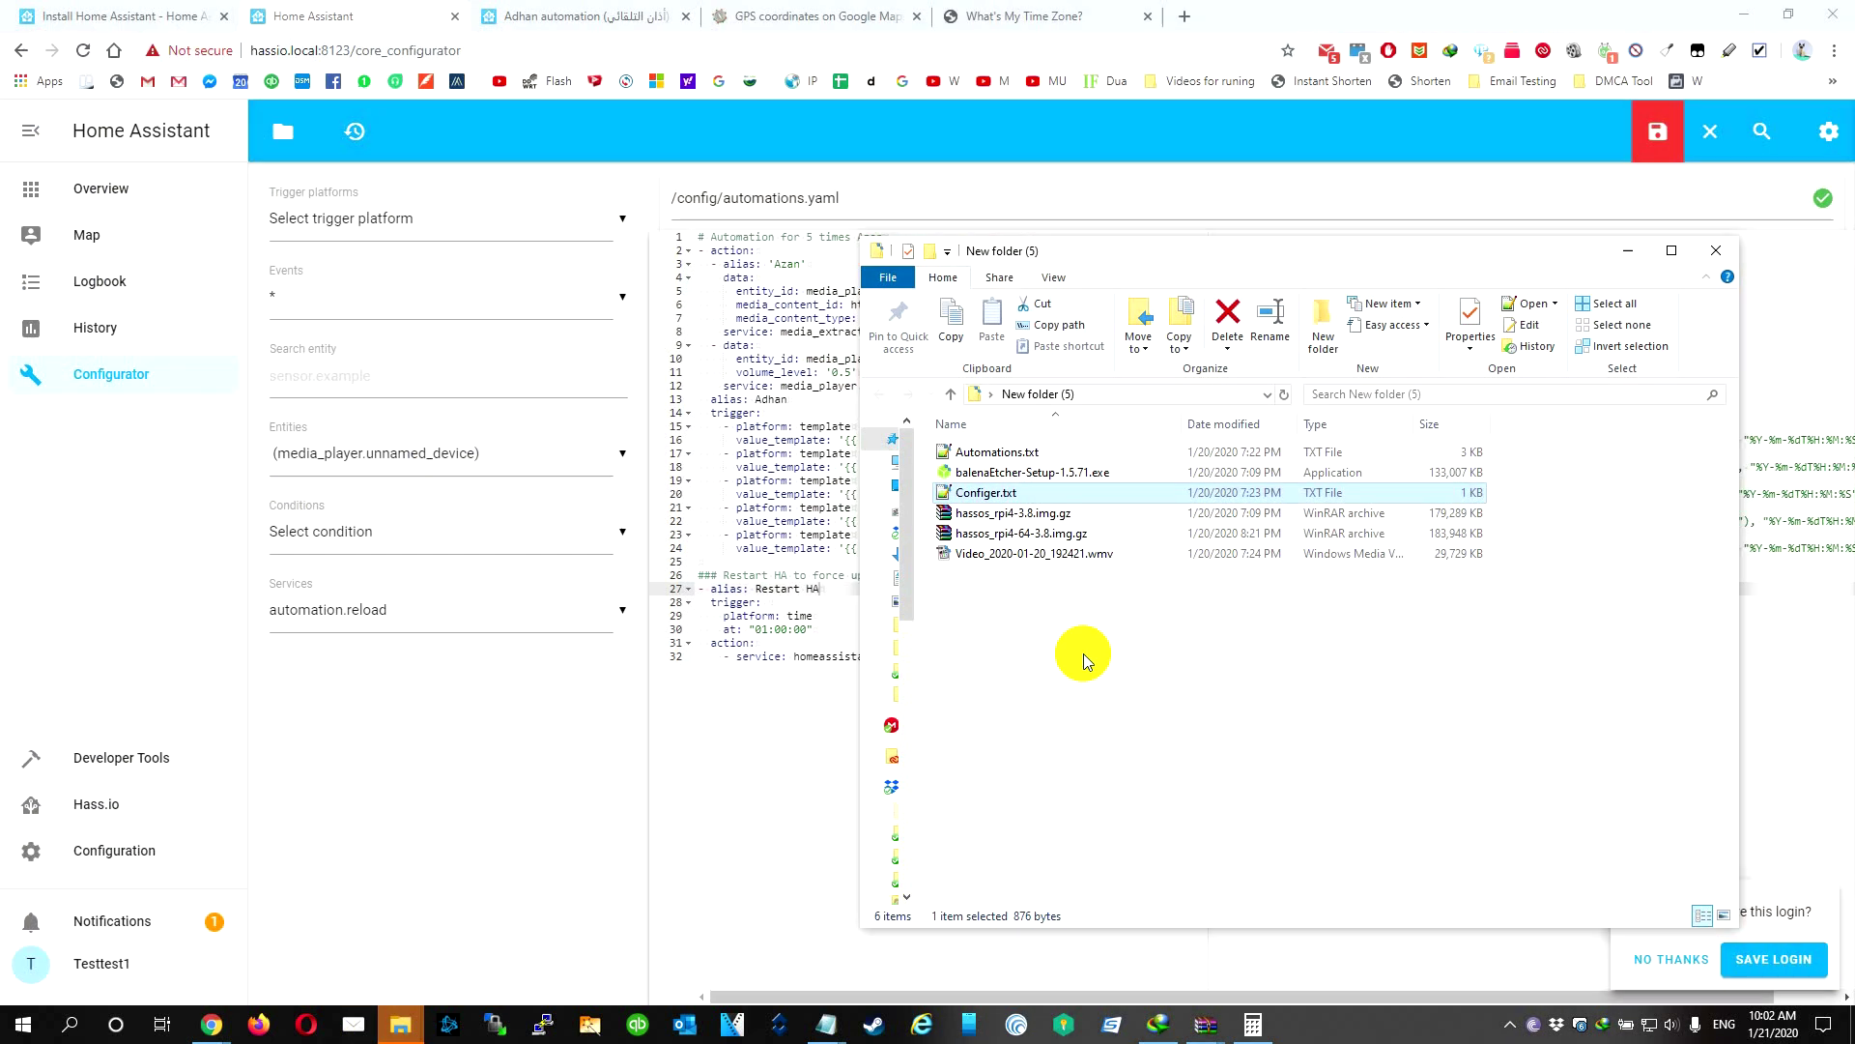
pyautogui.doubleClick(987, 454)
pyautogui.rightClick(1005, 451)
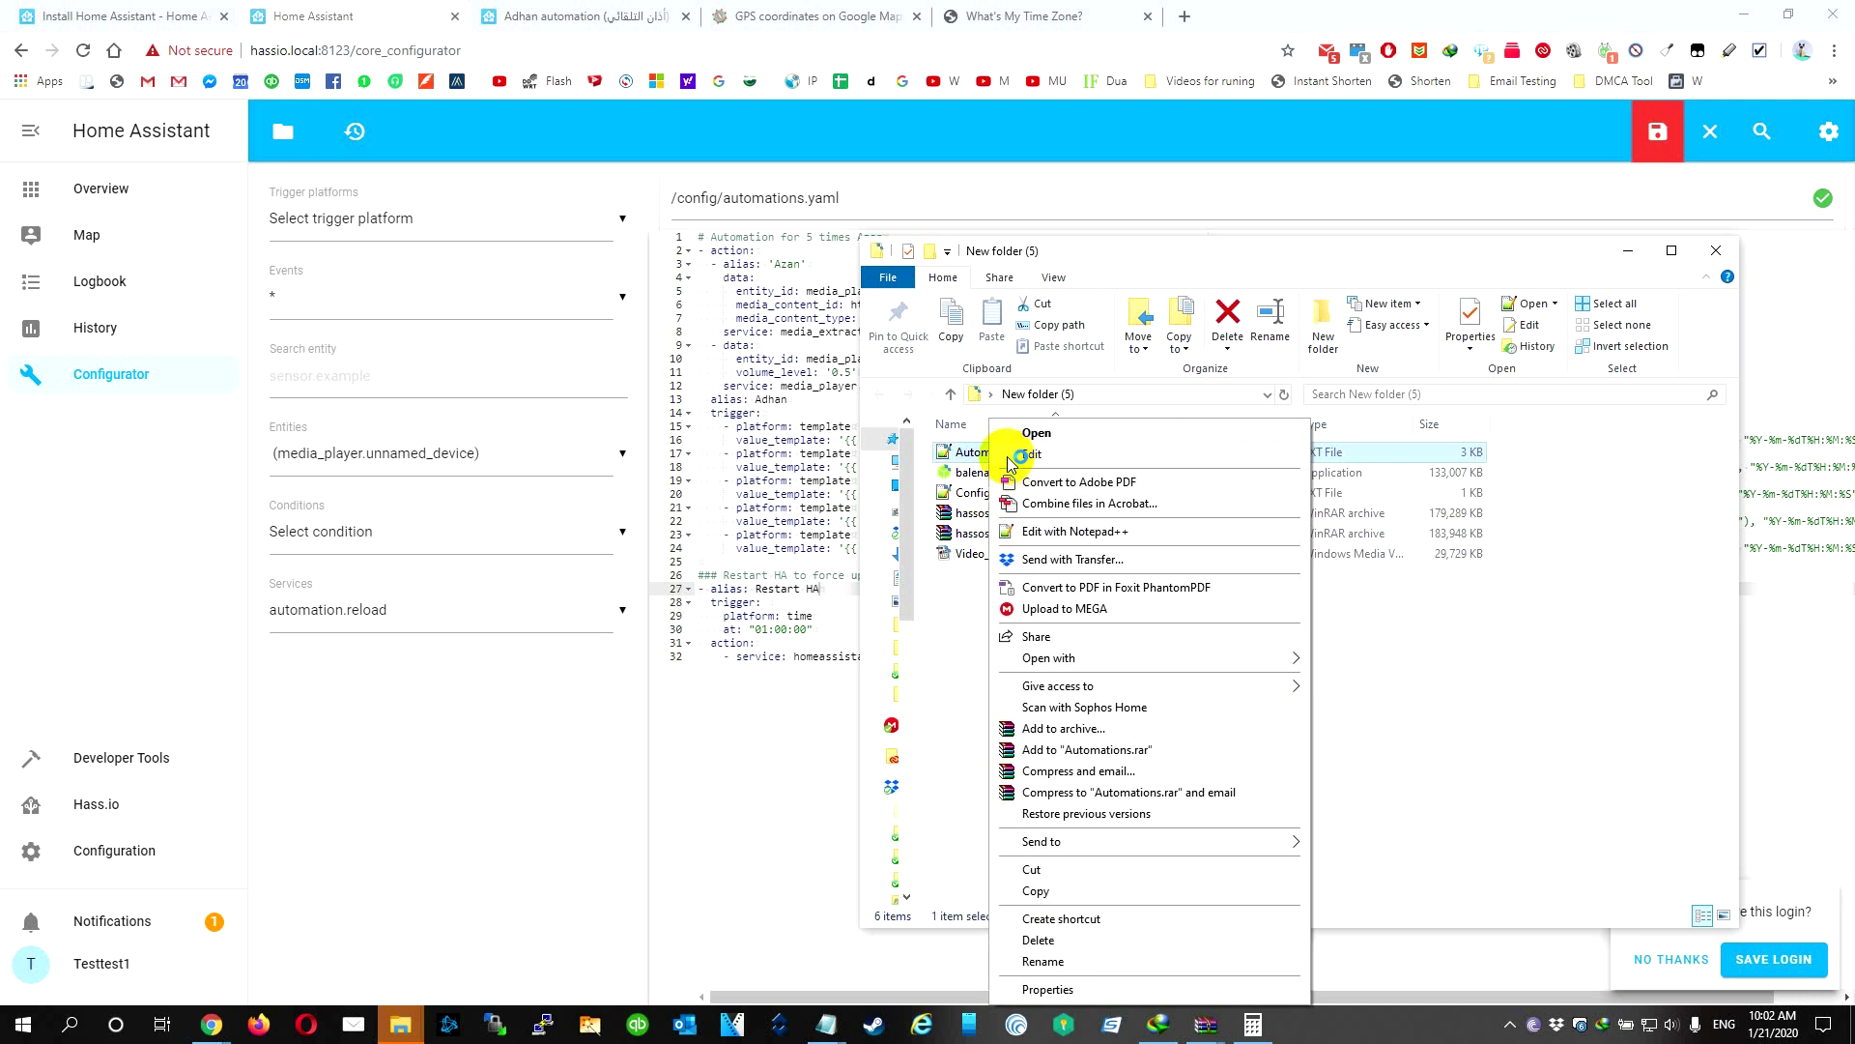
pyautogui.click(988, 454)
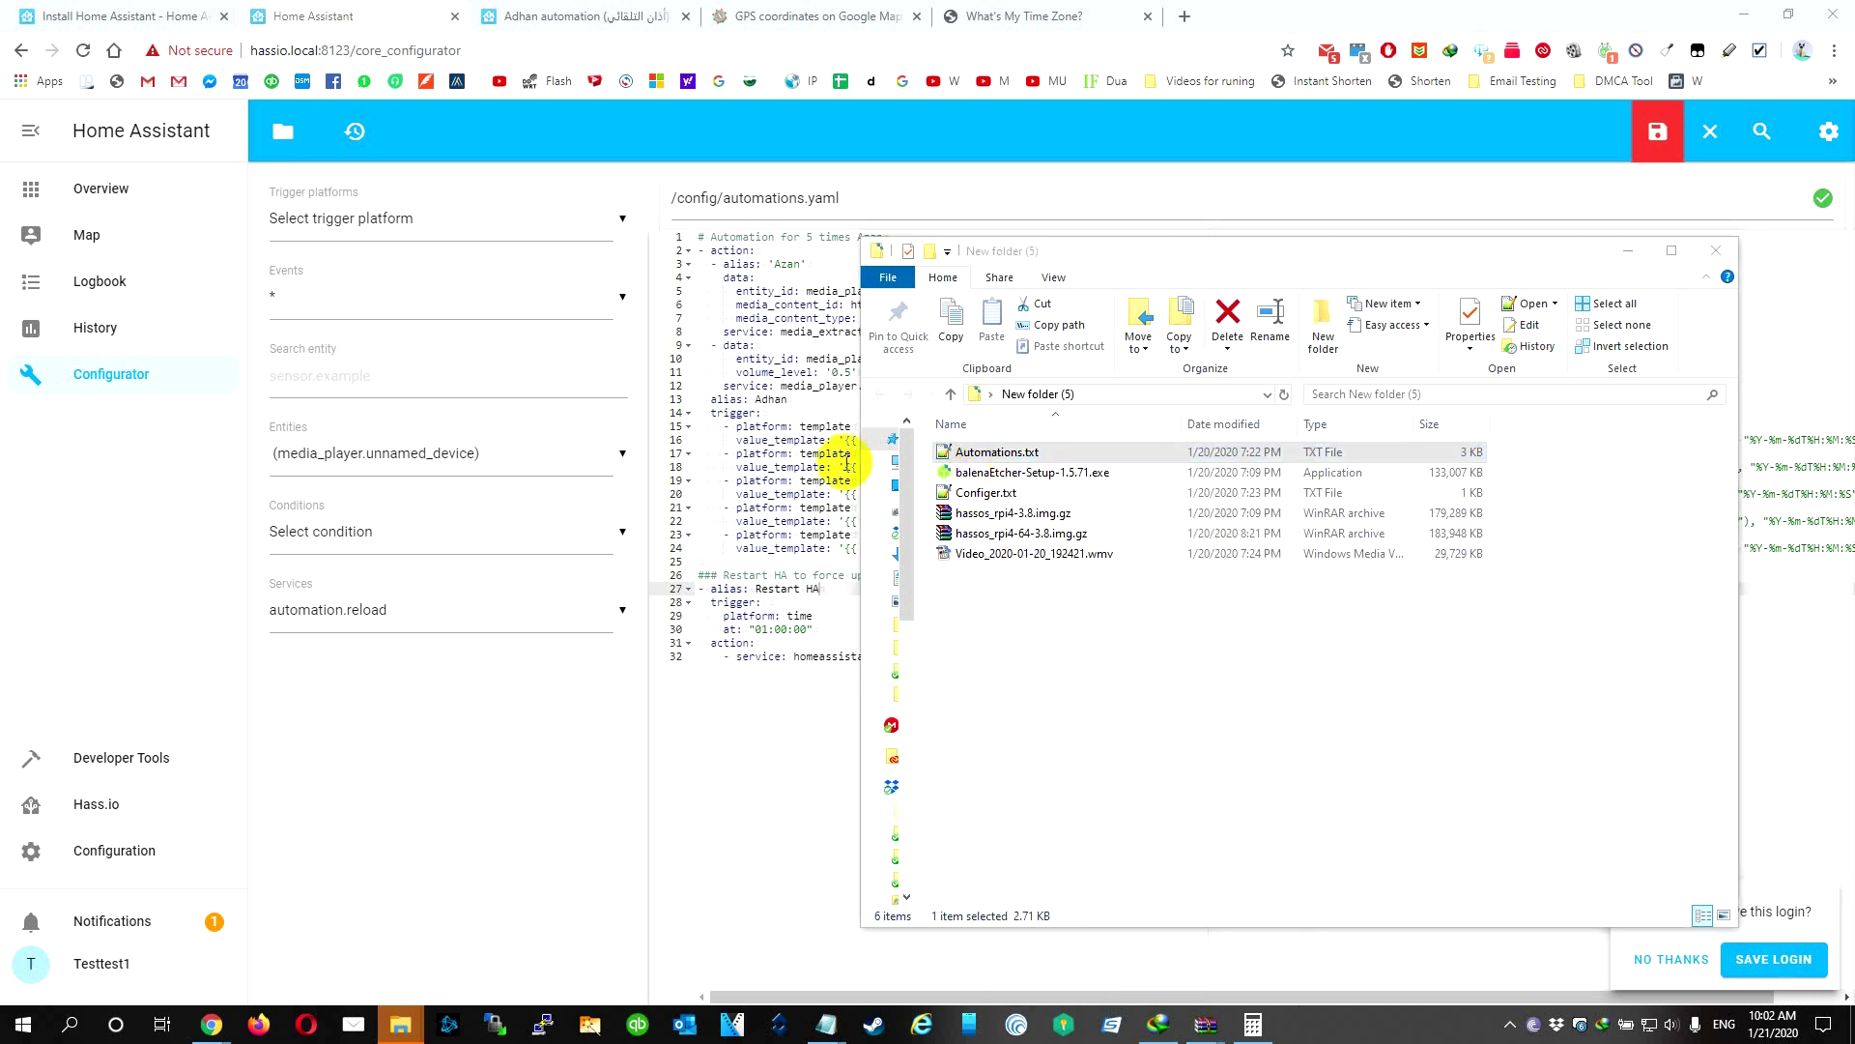
pyautogui.hotkey('ctrl', 'a')
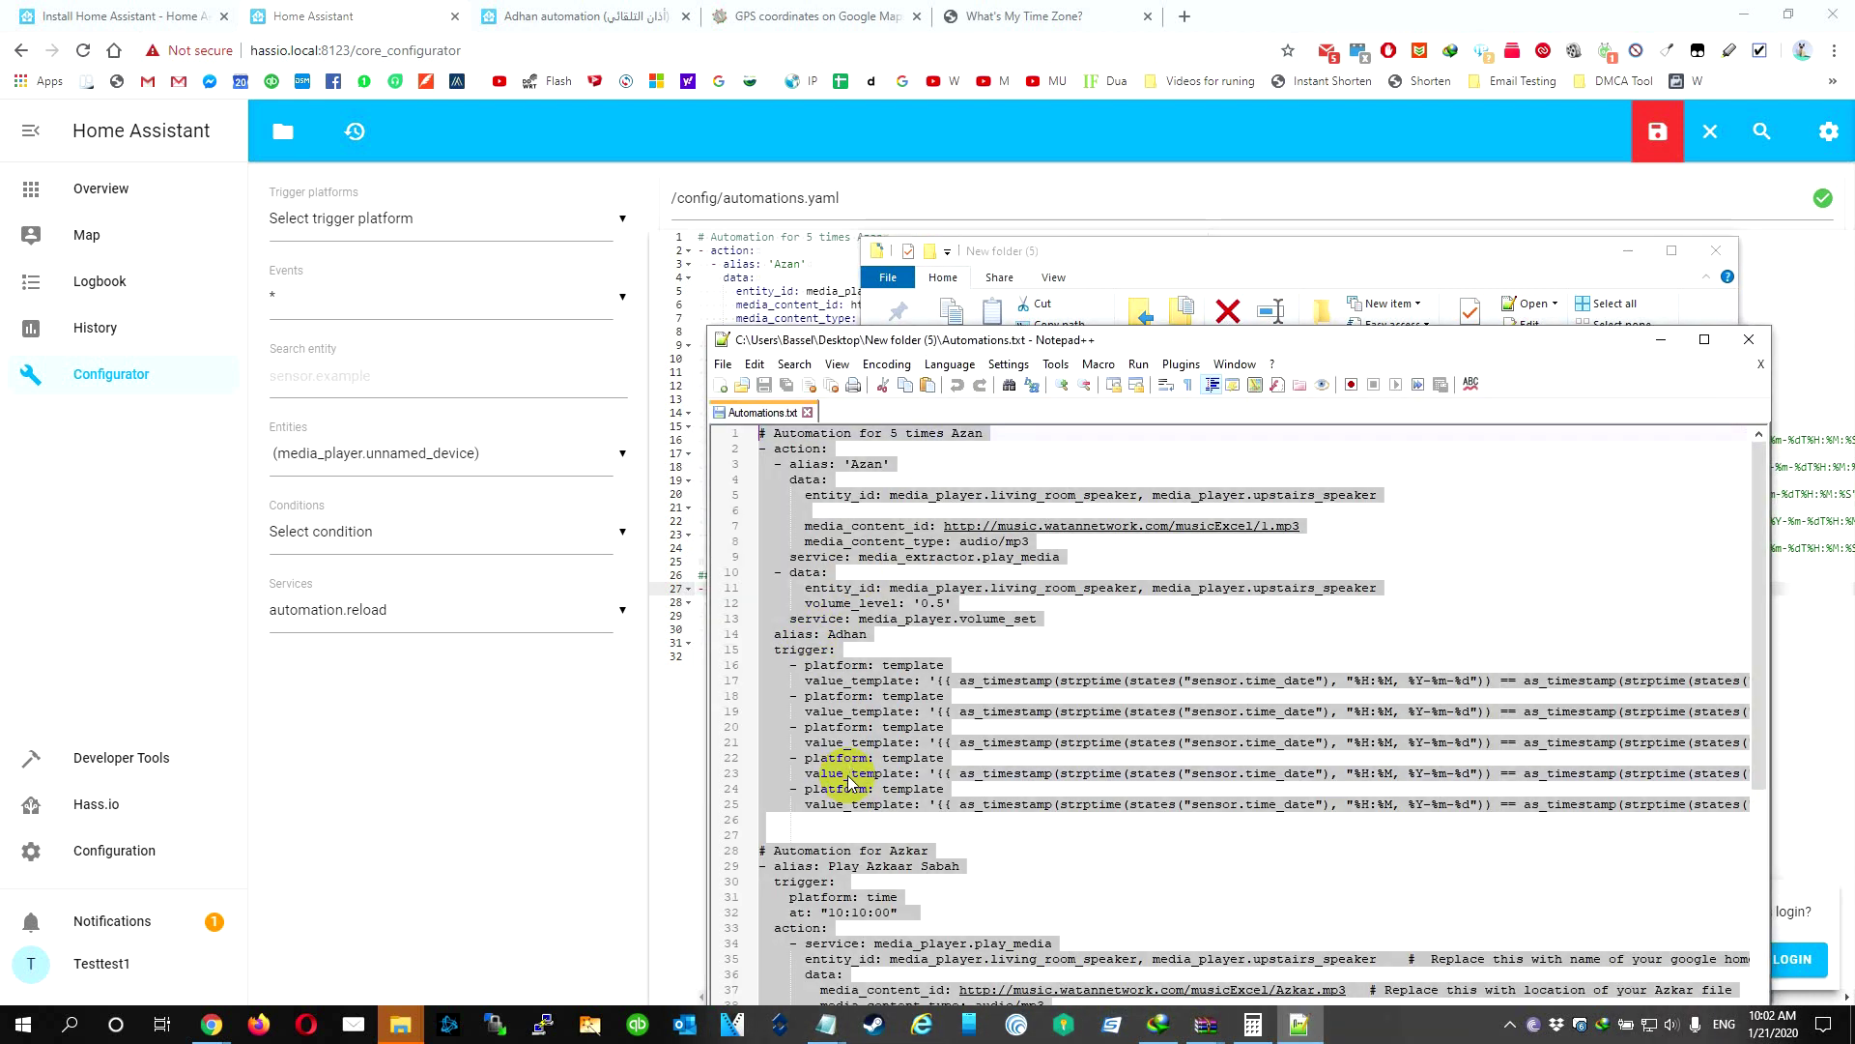
pyautogui.click(390, 813)
pyautogui.hotkey('ctrl', 'a')
pyautogui.hotkey('ctrl', 'v')
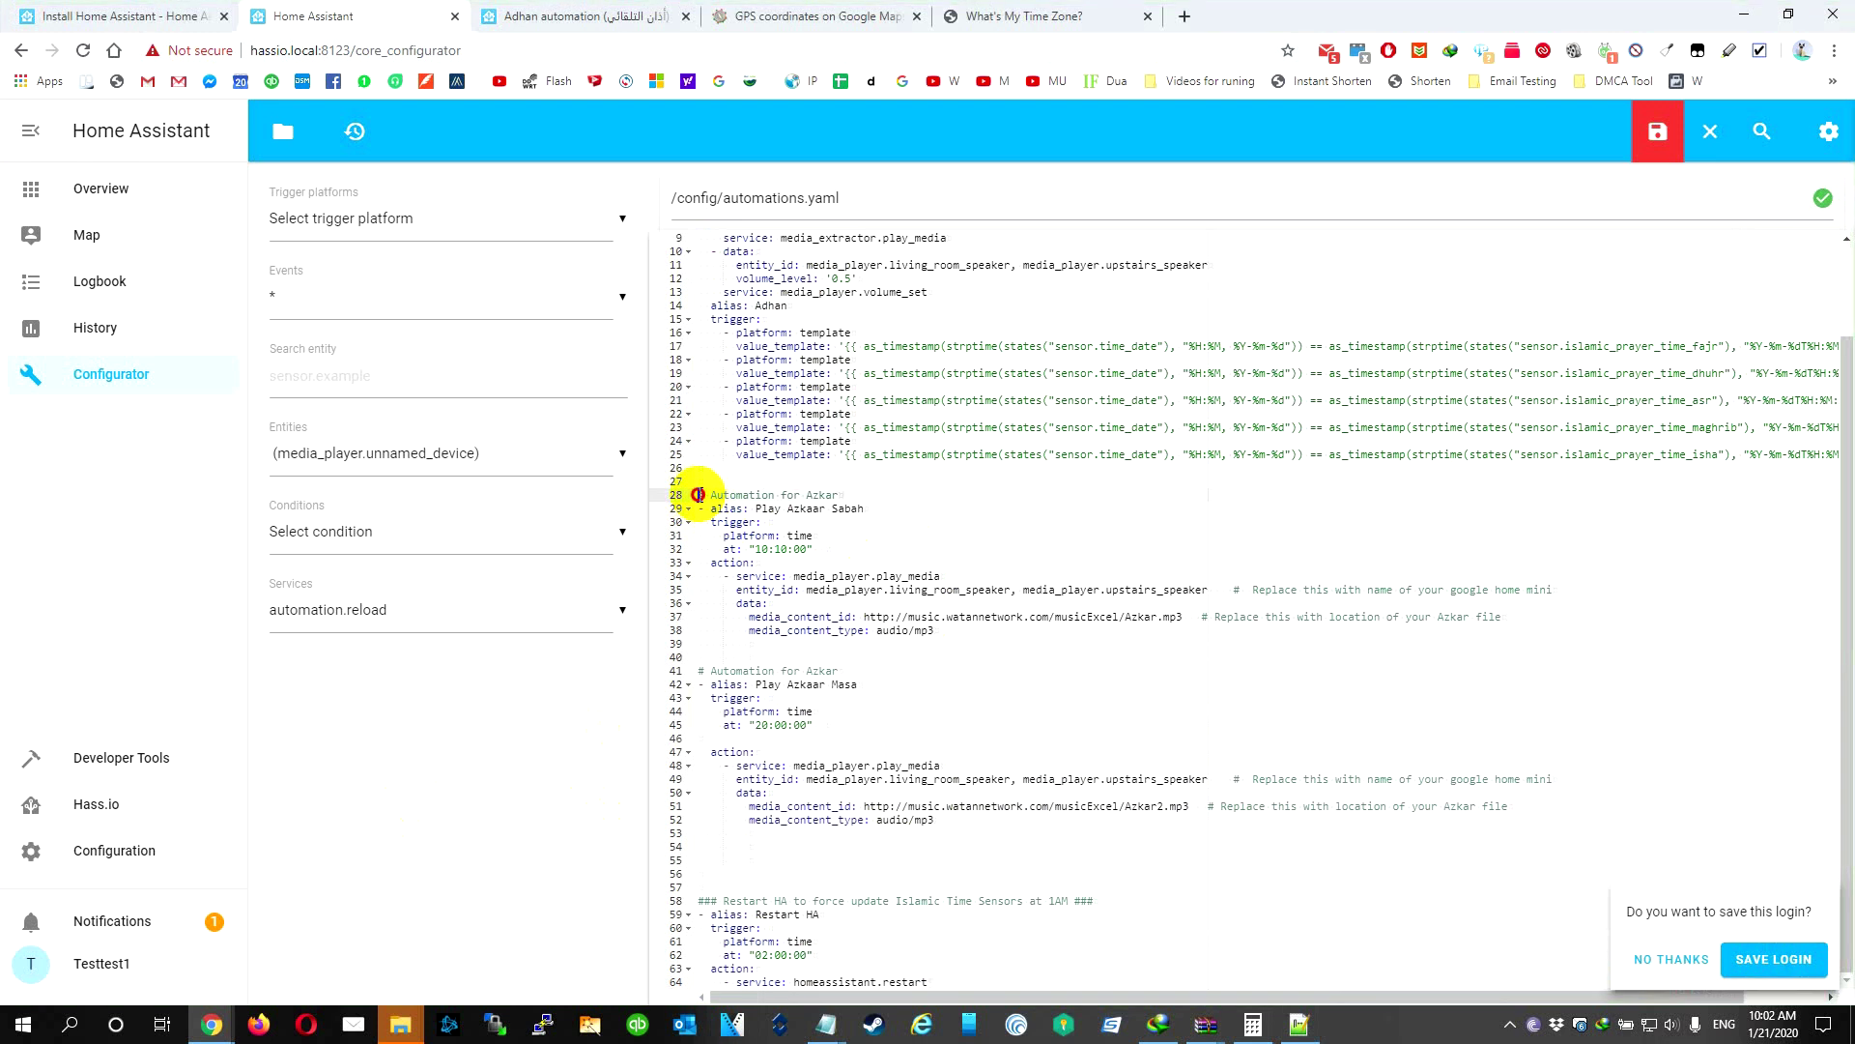
# Step: Check the Azkaar Sabah block: 10:10:00 trigger, Azkar.mp3 URL and upstairs speaker entity
pyautogui.moveTo(700, 495); pyautogui.dragTo(1056, 641)
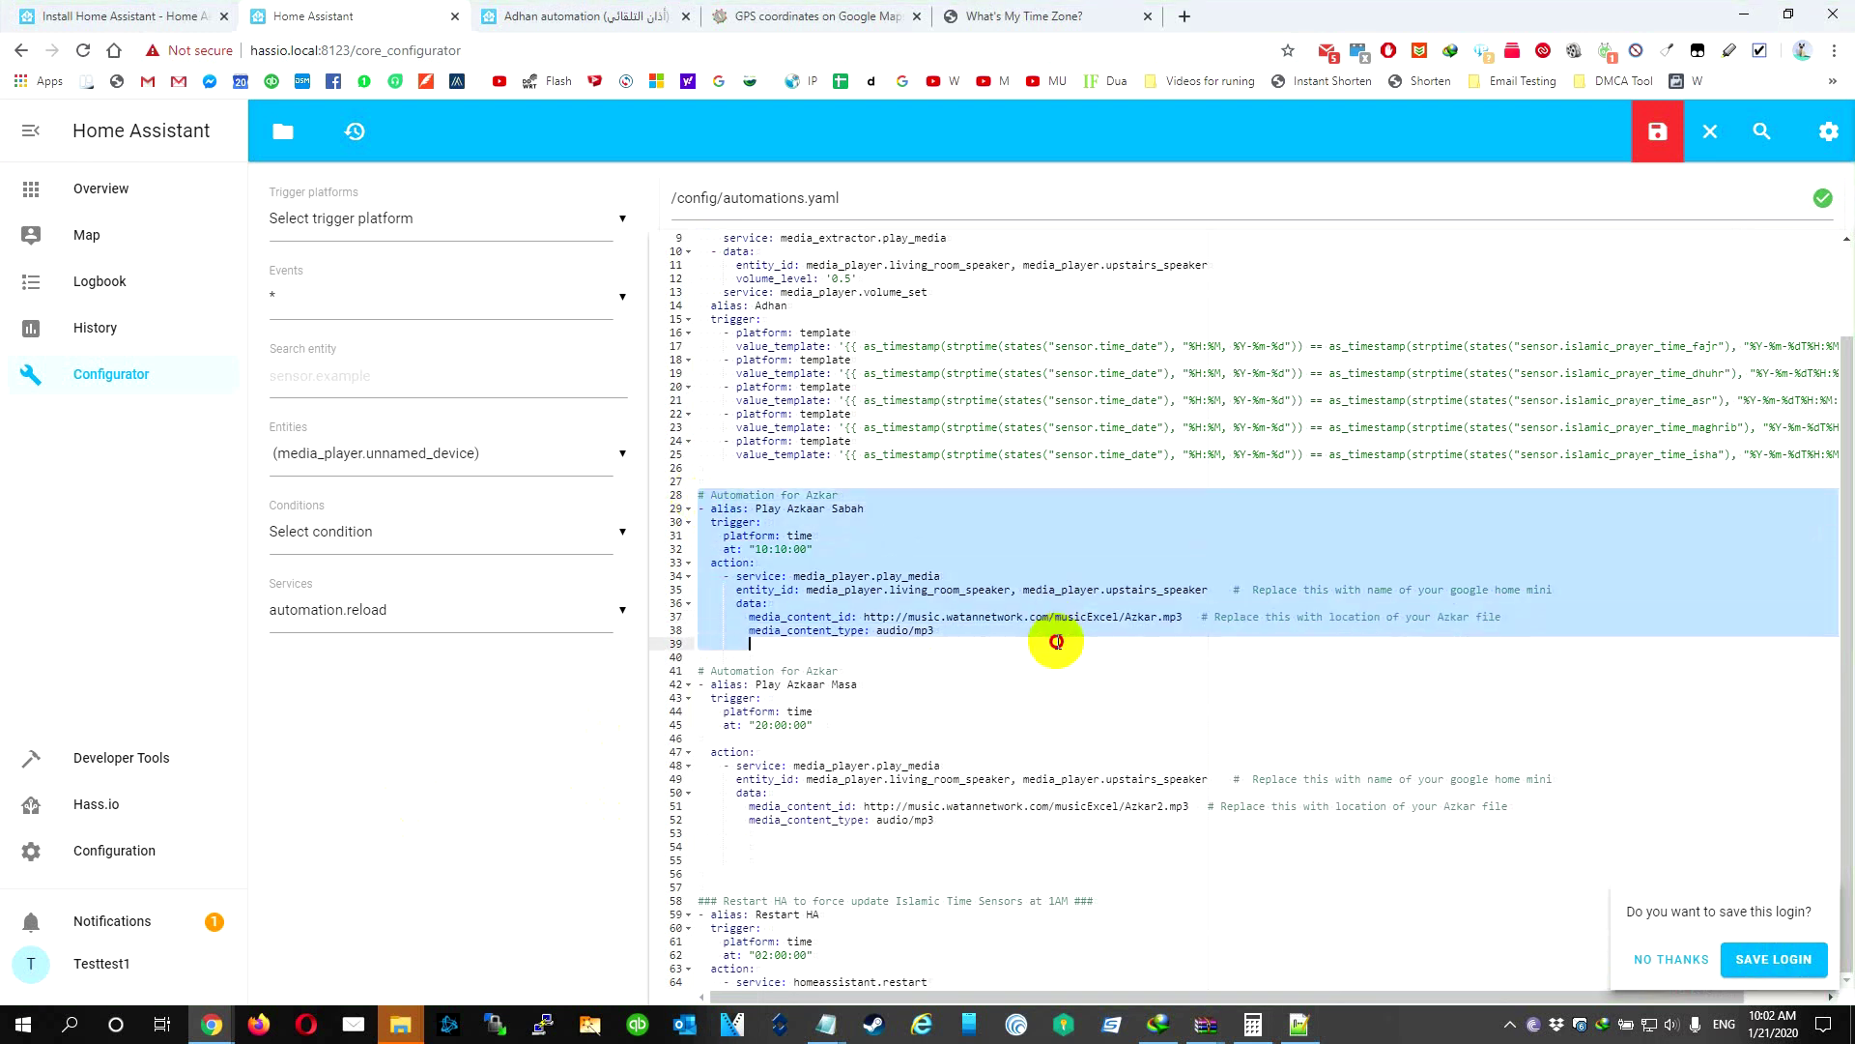
pyautogui.click(766, 544)
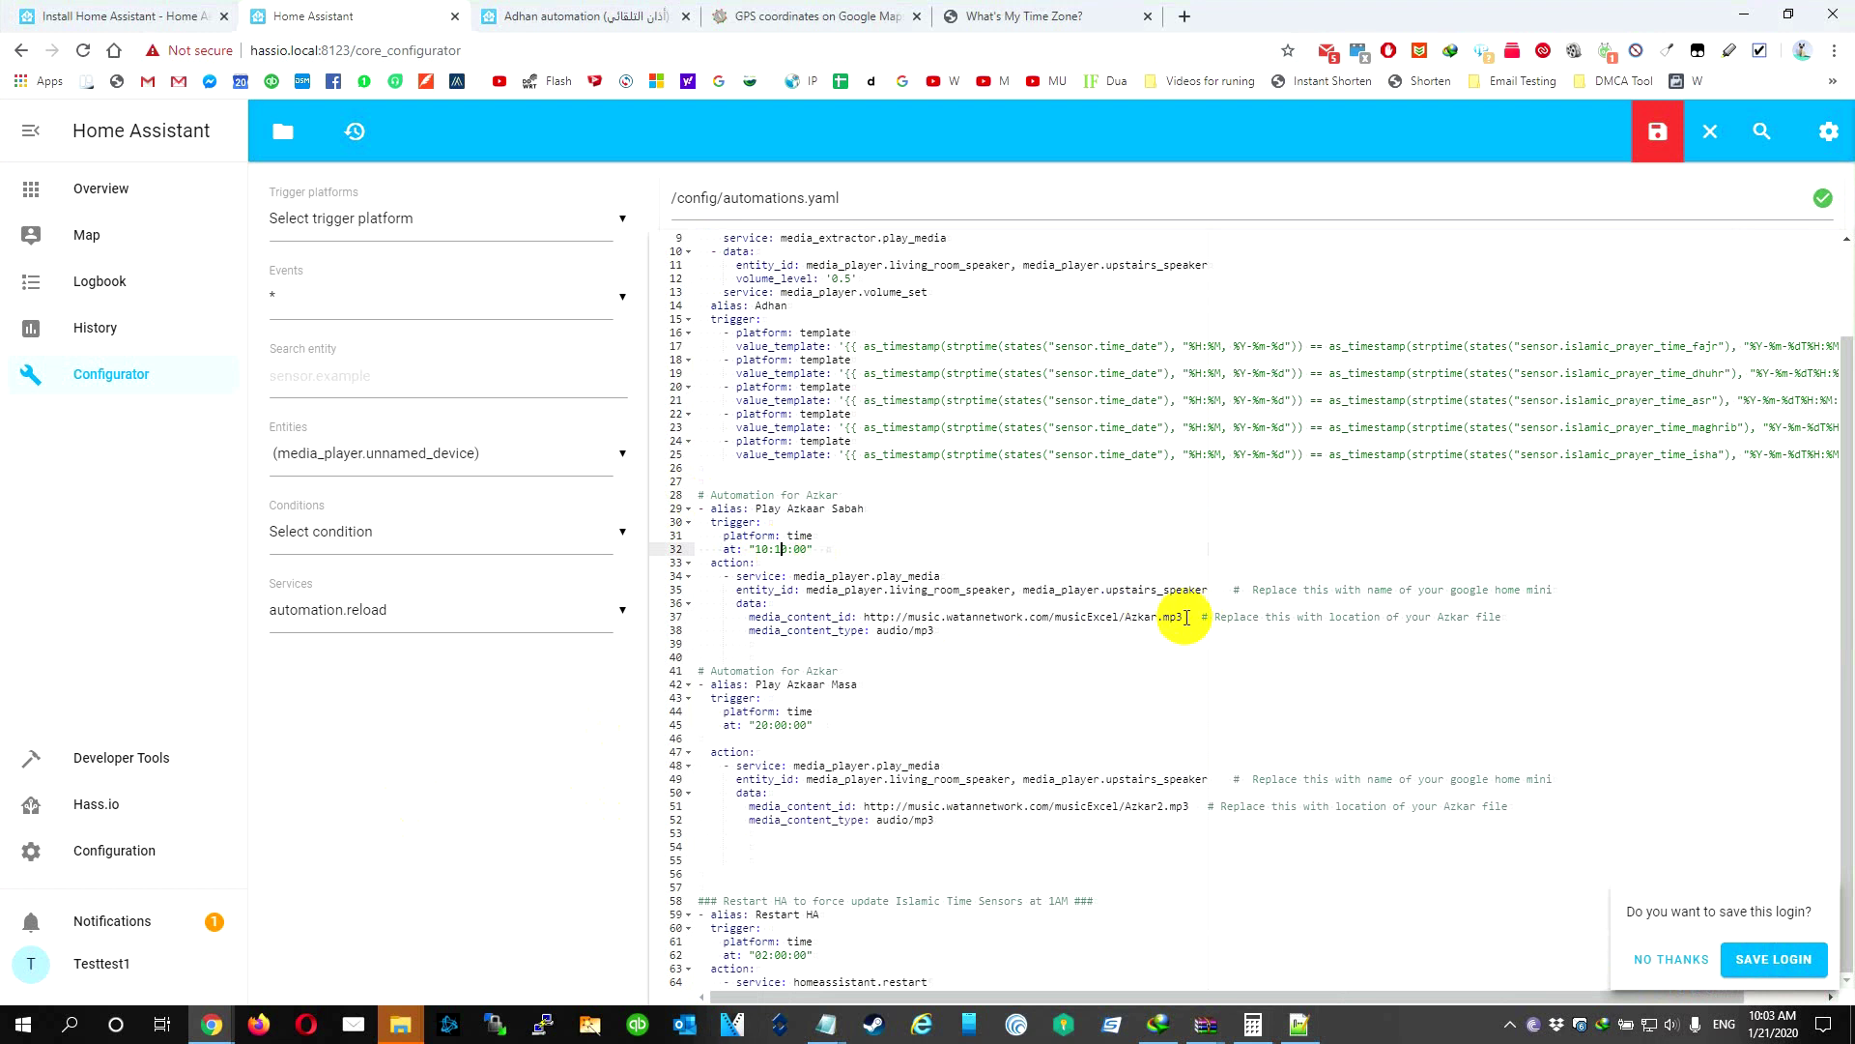
pyautogui.moveTo(1181, 619); pyautogui.dragTo(1127, 624)
pyautogui.keyDown('shift'); pyautogui.click(863, 618); pyautogui.keyUp('shift')
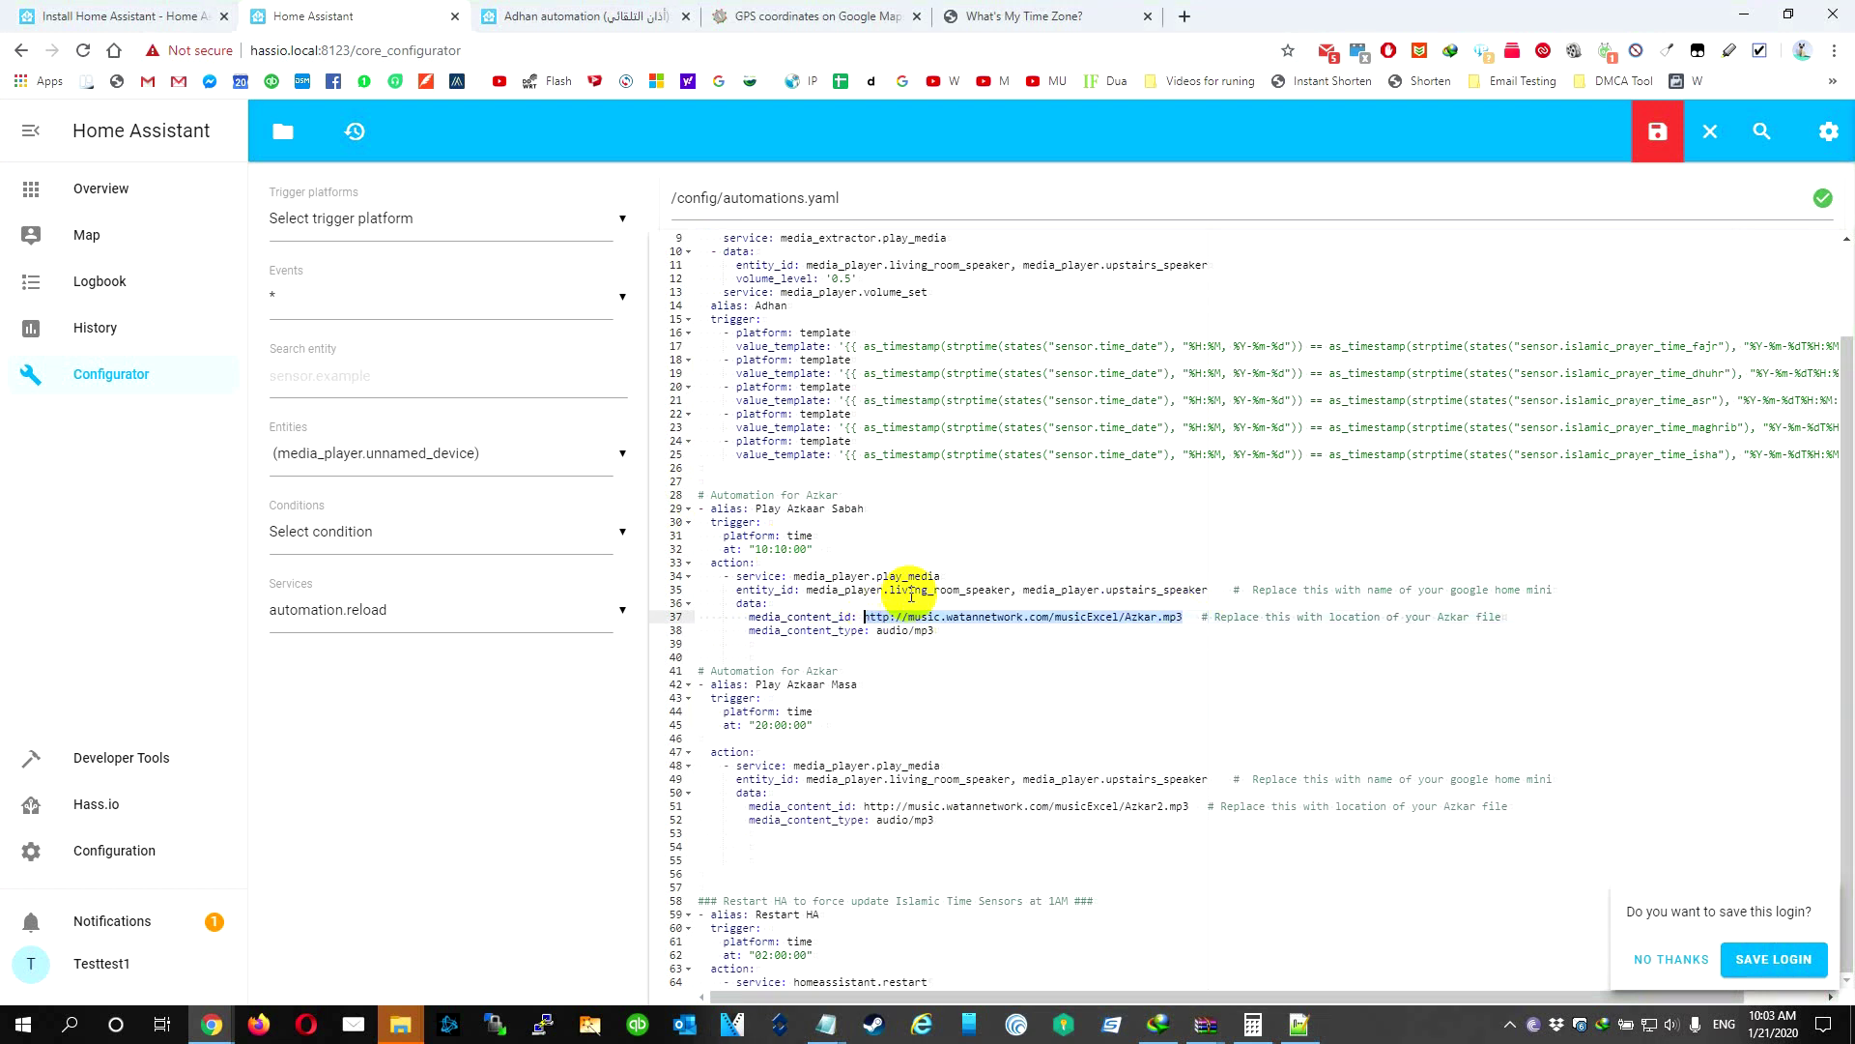
pyautogui.click(986, 591)
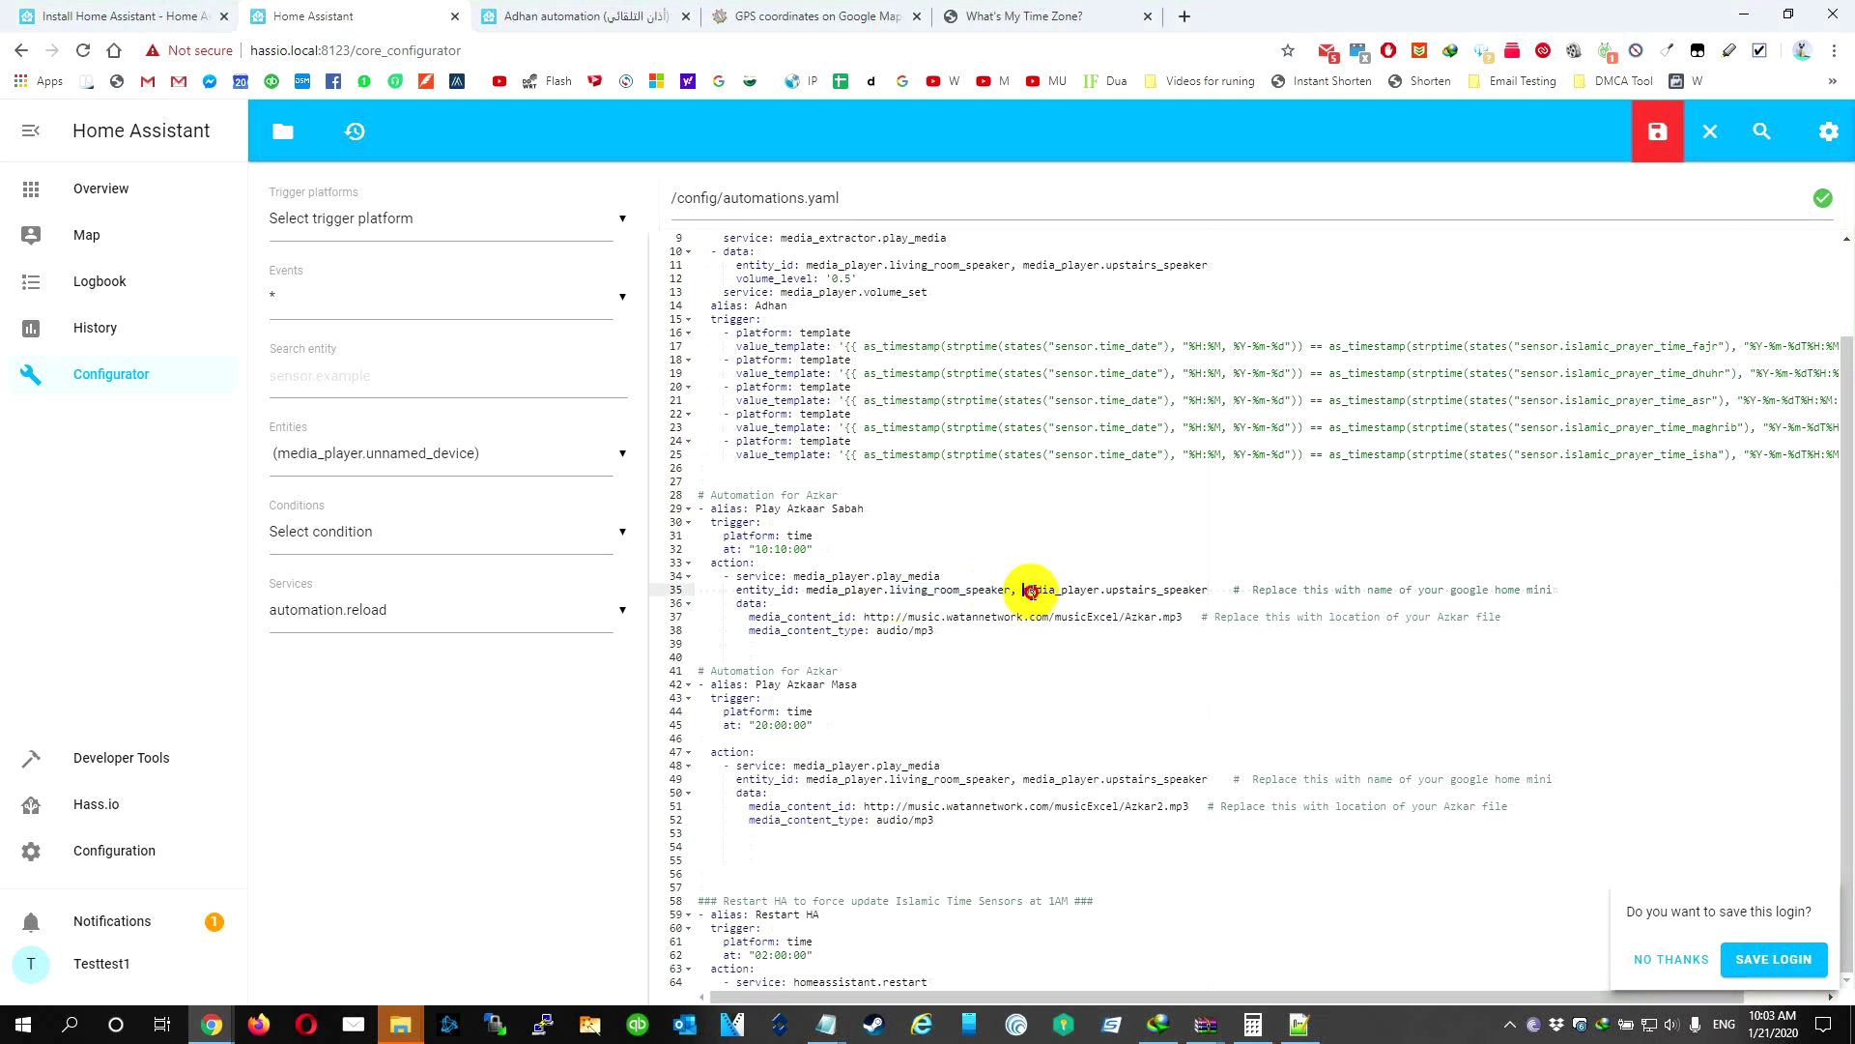
pyautogui.moveTo(1024, 592); pyautogui.dragTo(1213, 592)
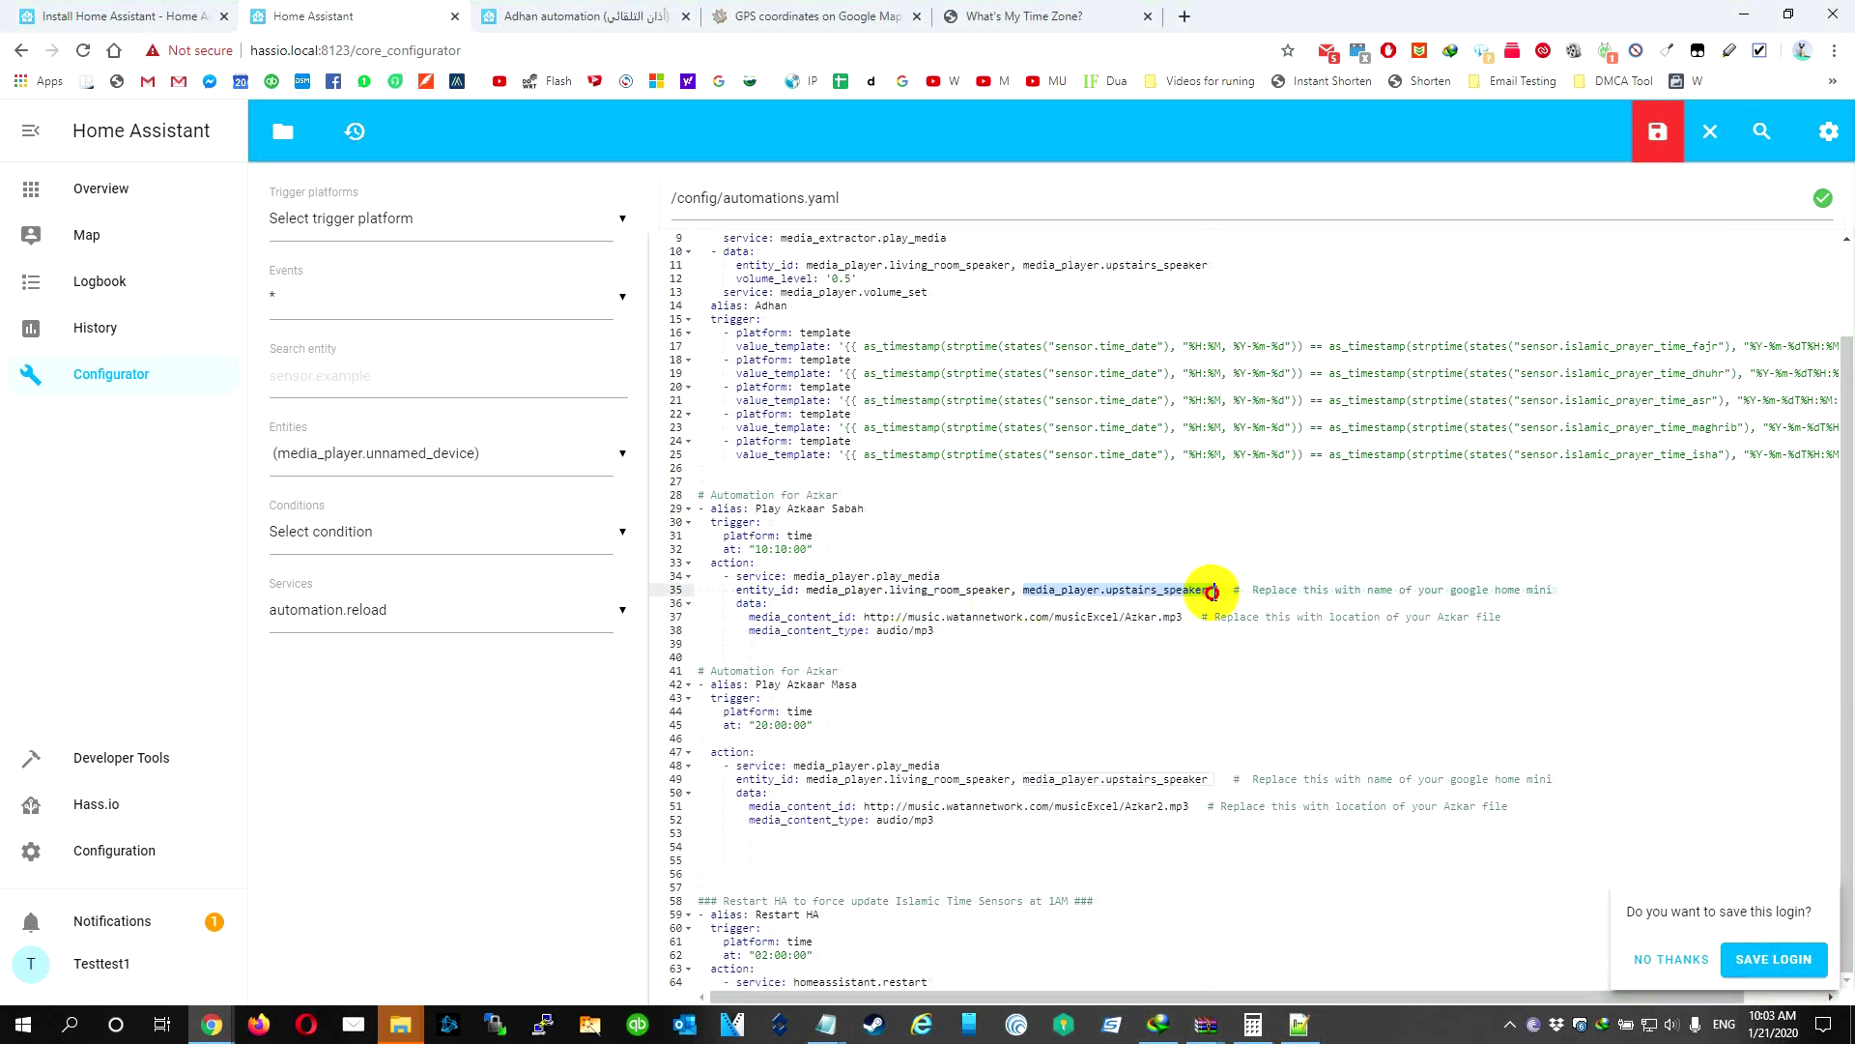
pyautogui.click(1021, 589)
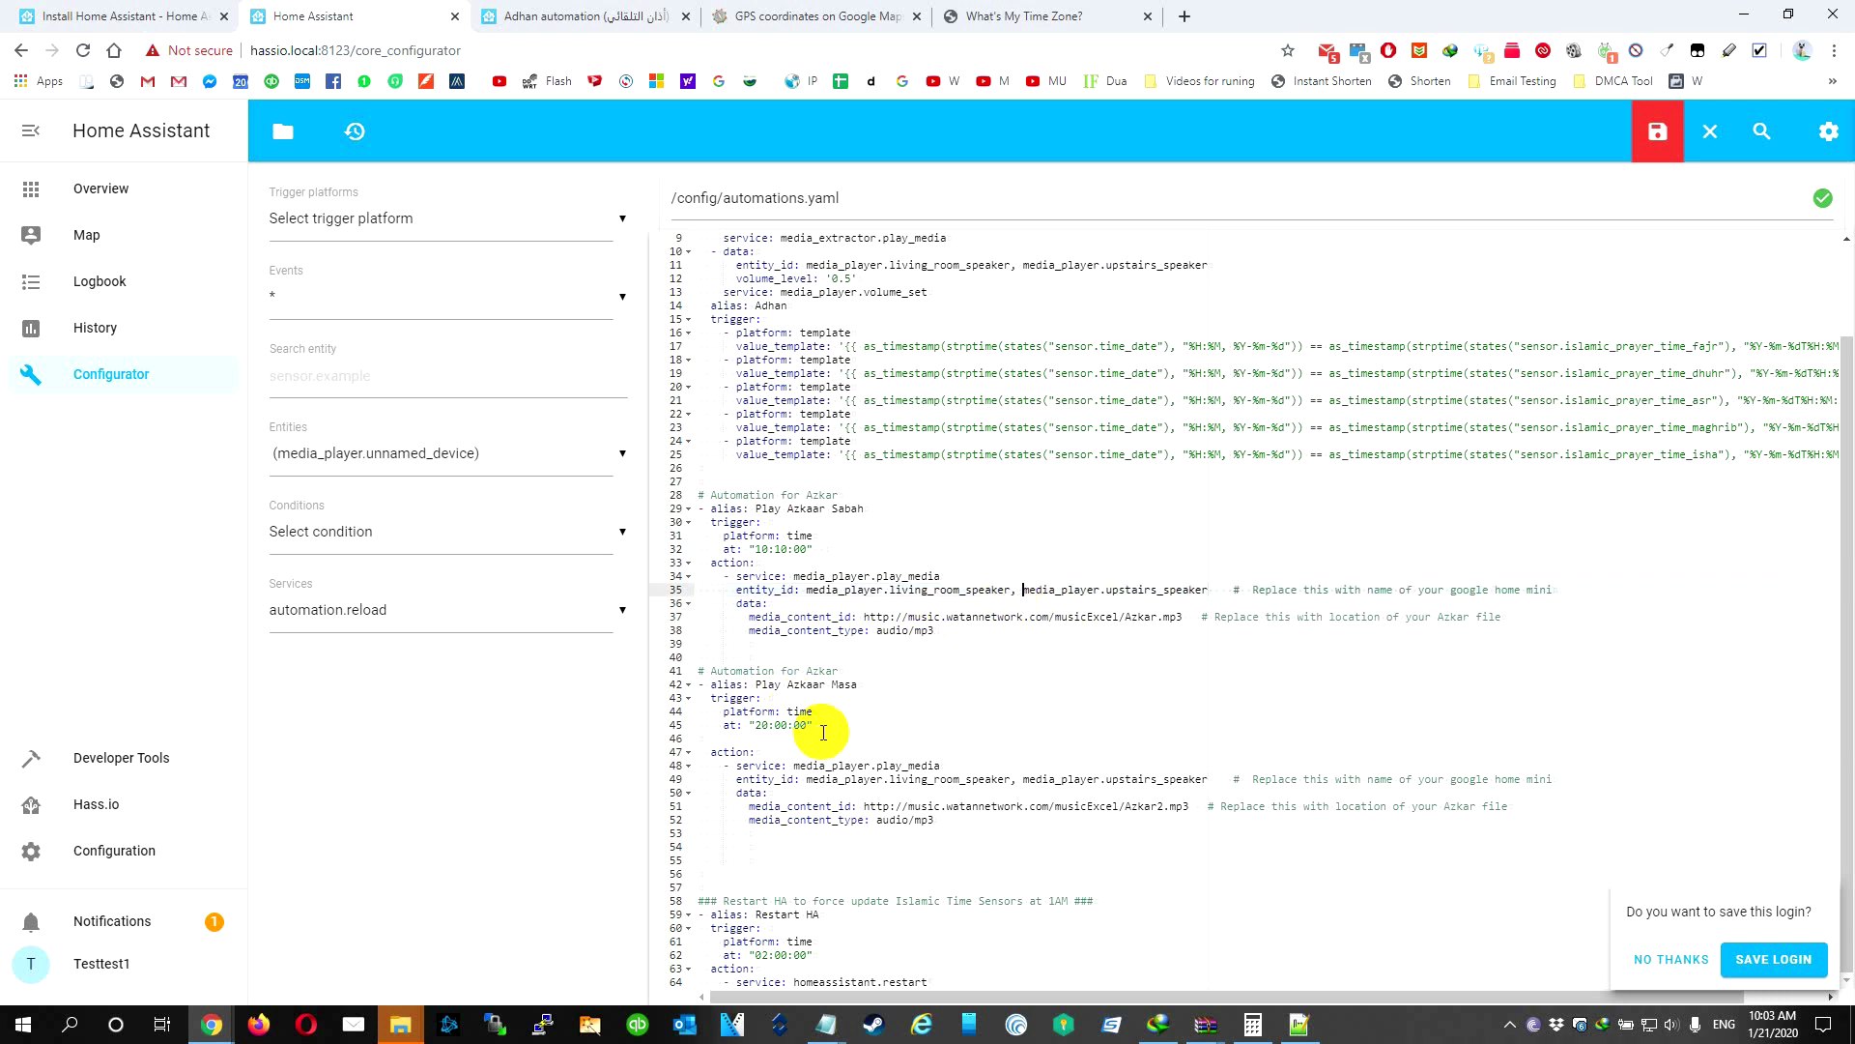
# Step: Check the Azkaar Masa block (Azkar2.mp3, 20:00:00 trigger), then save automations.yaml
pyautogui.moveTo(979, 819); pyautogui.dragTo(688, 666)
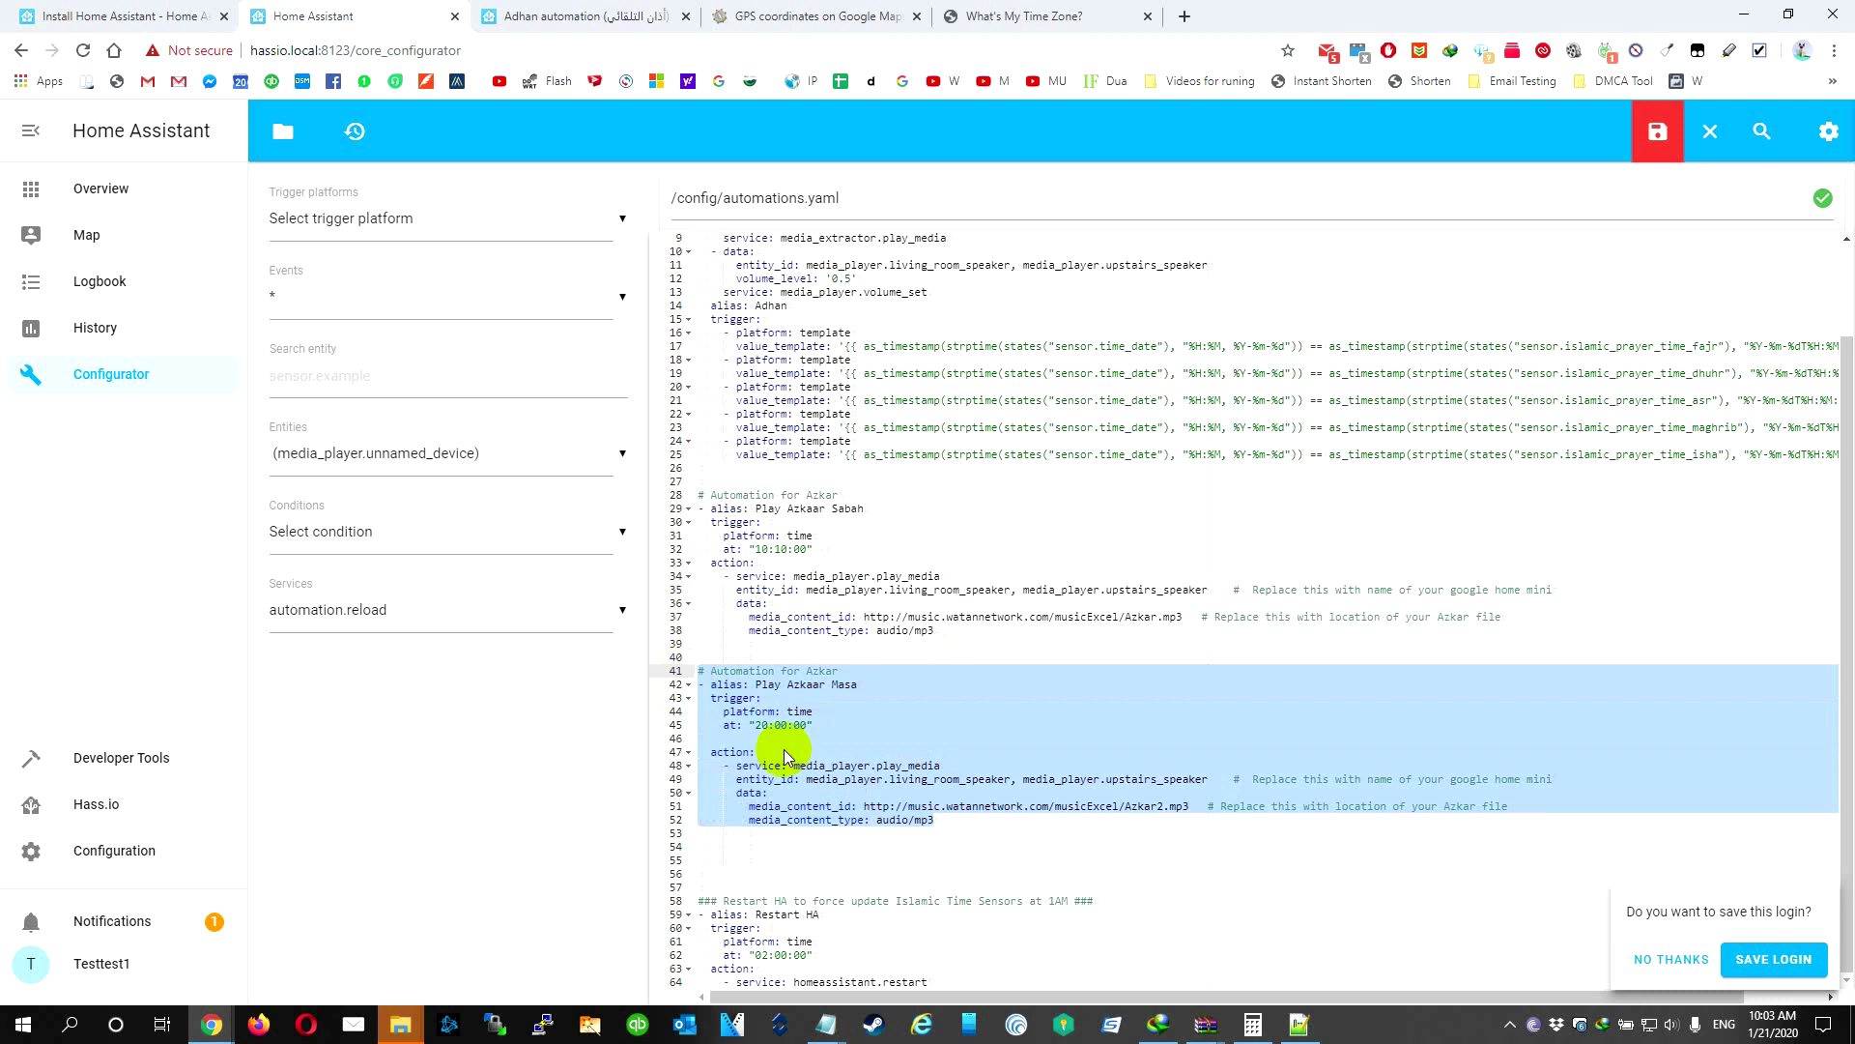
pyautogui.click(780, 681)
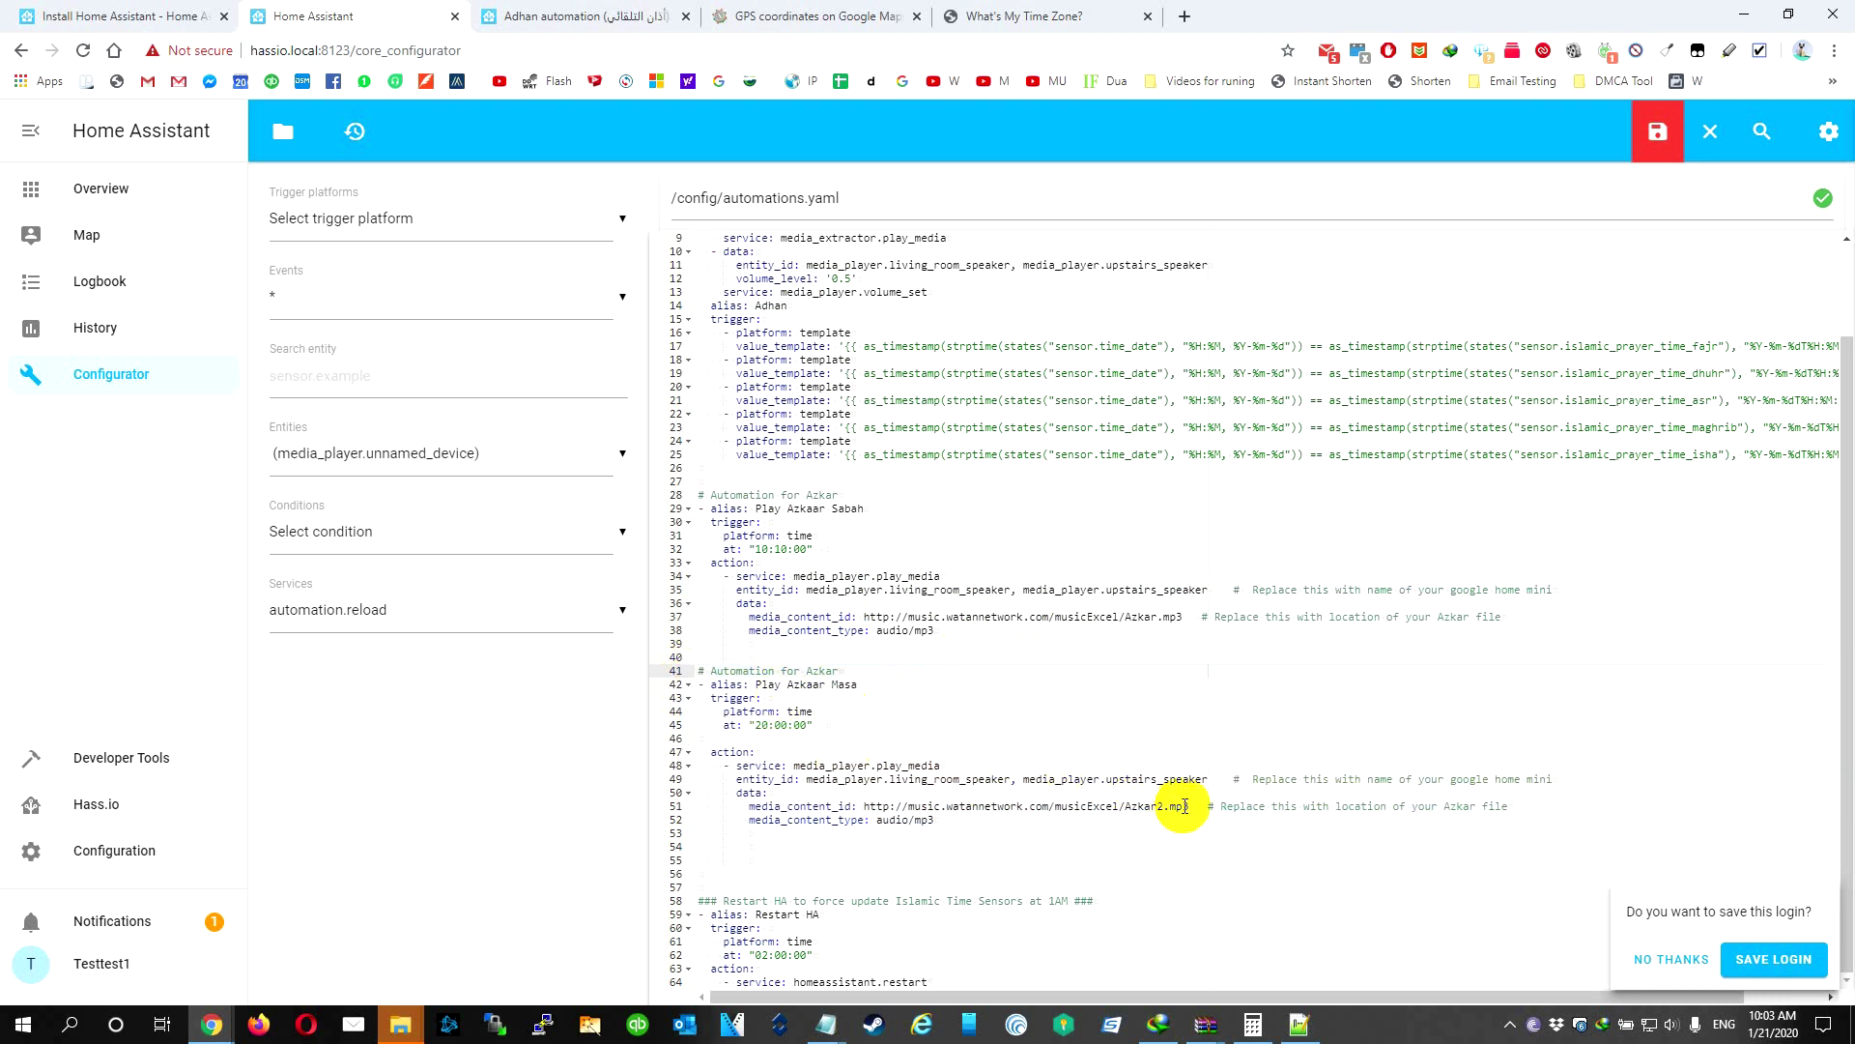
pyautogui.moveTo(1188, 806); pyautogui.dragTo(875, 808)
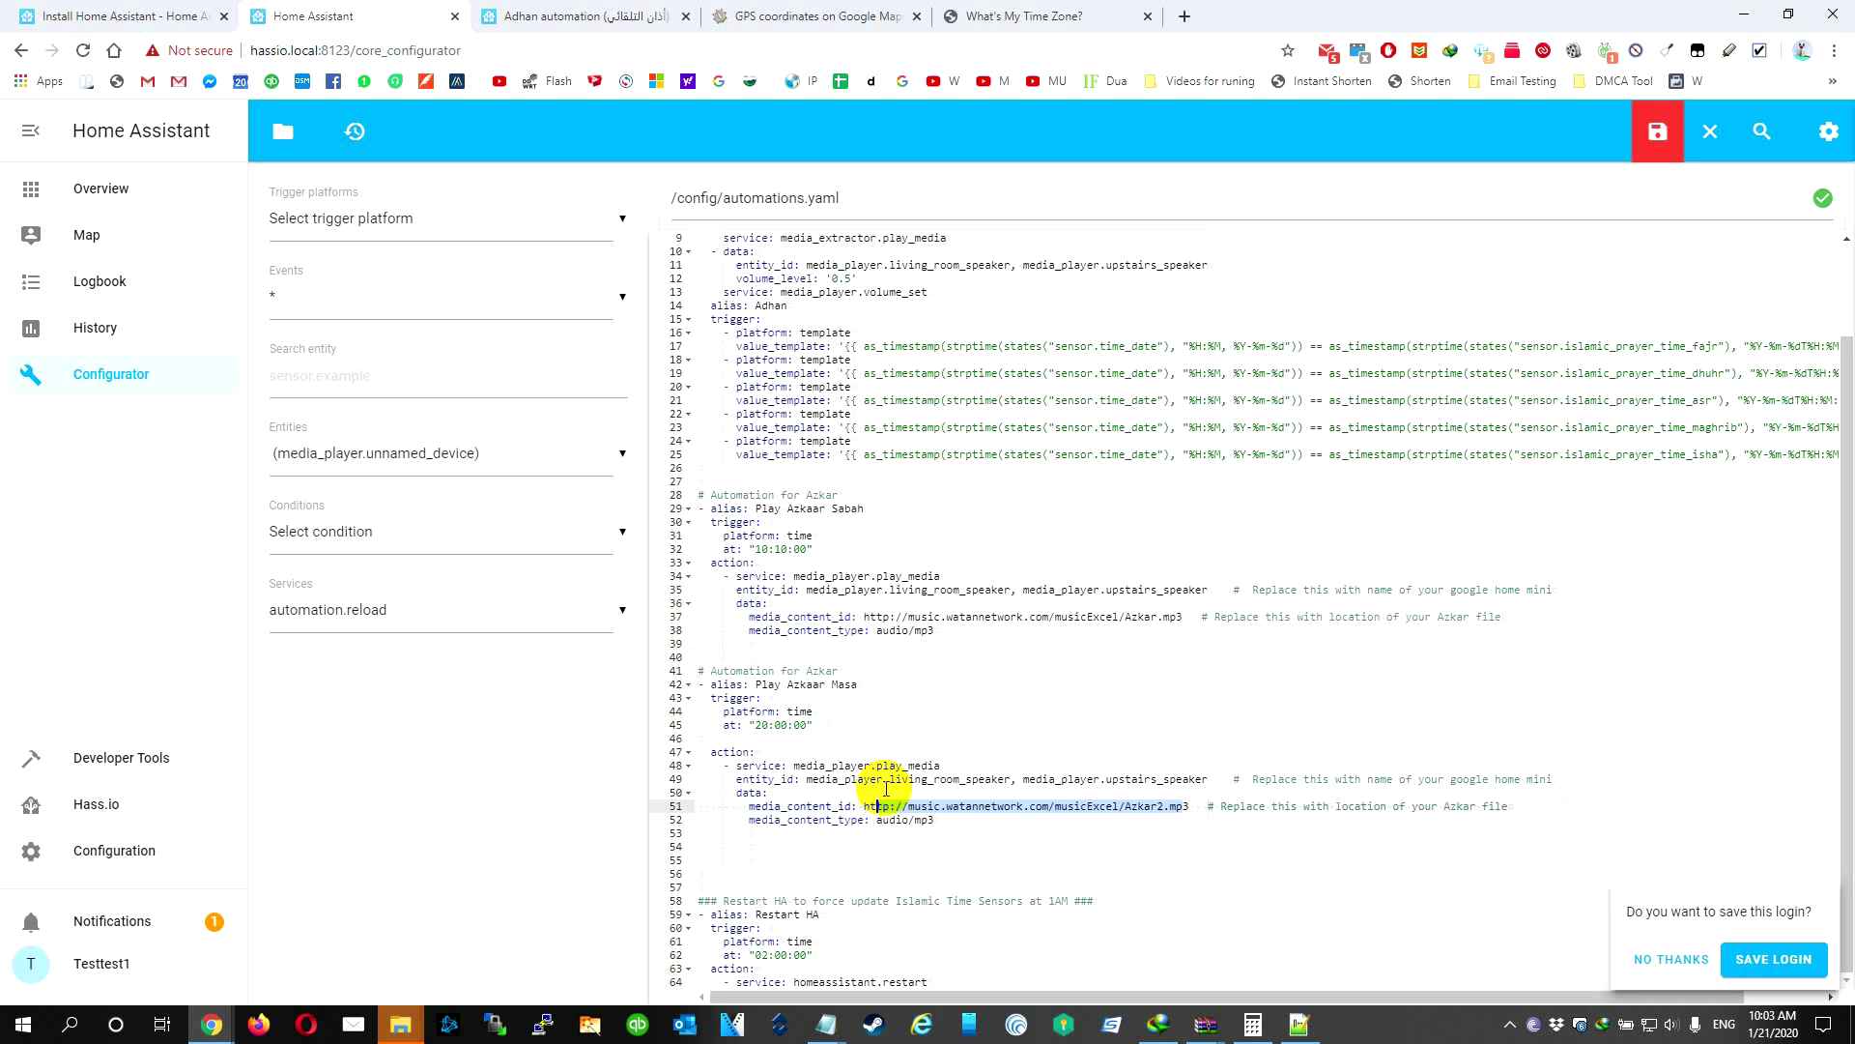
pyautogui.click(832, 779)
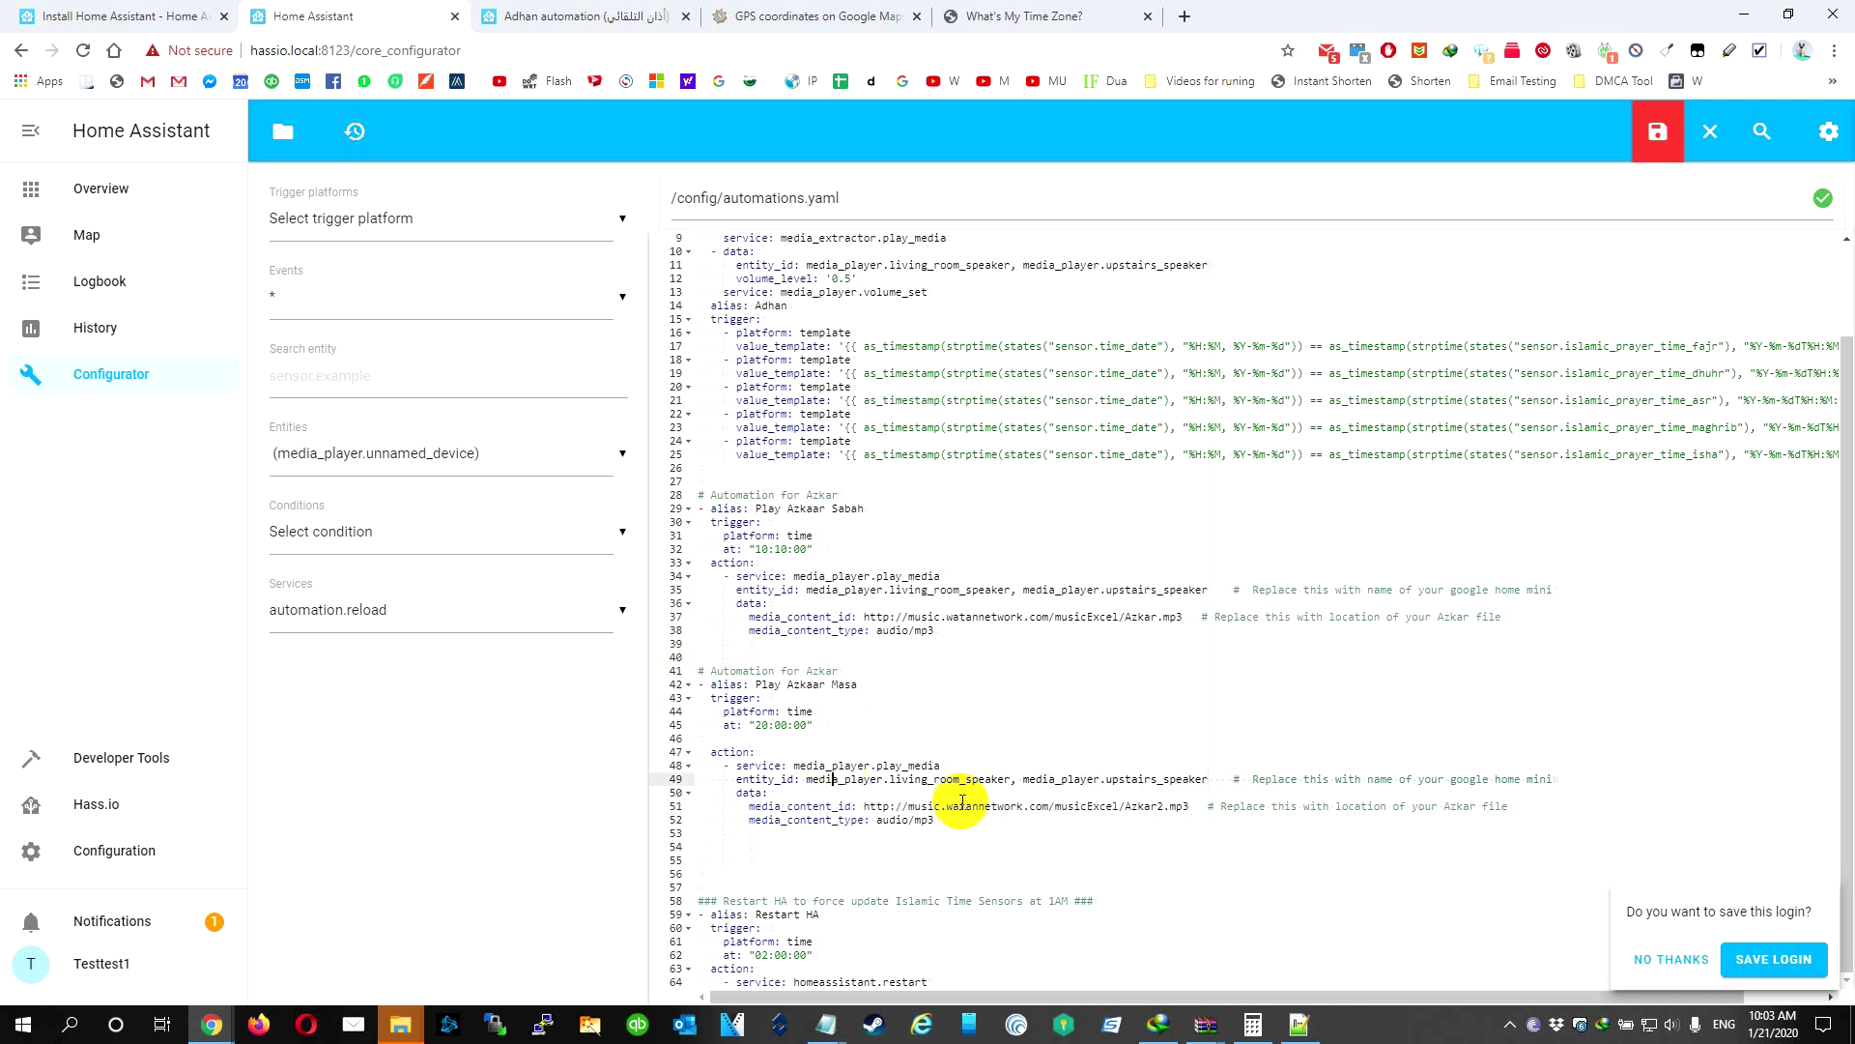
pyautogui.click(768, 725)
pyautogui.scroll(2, 870, 672)
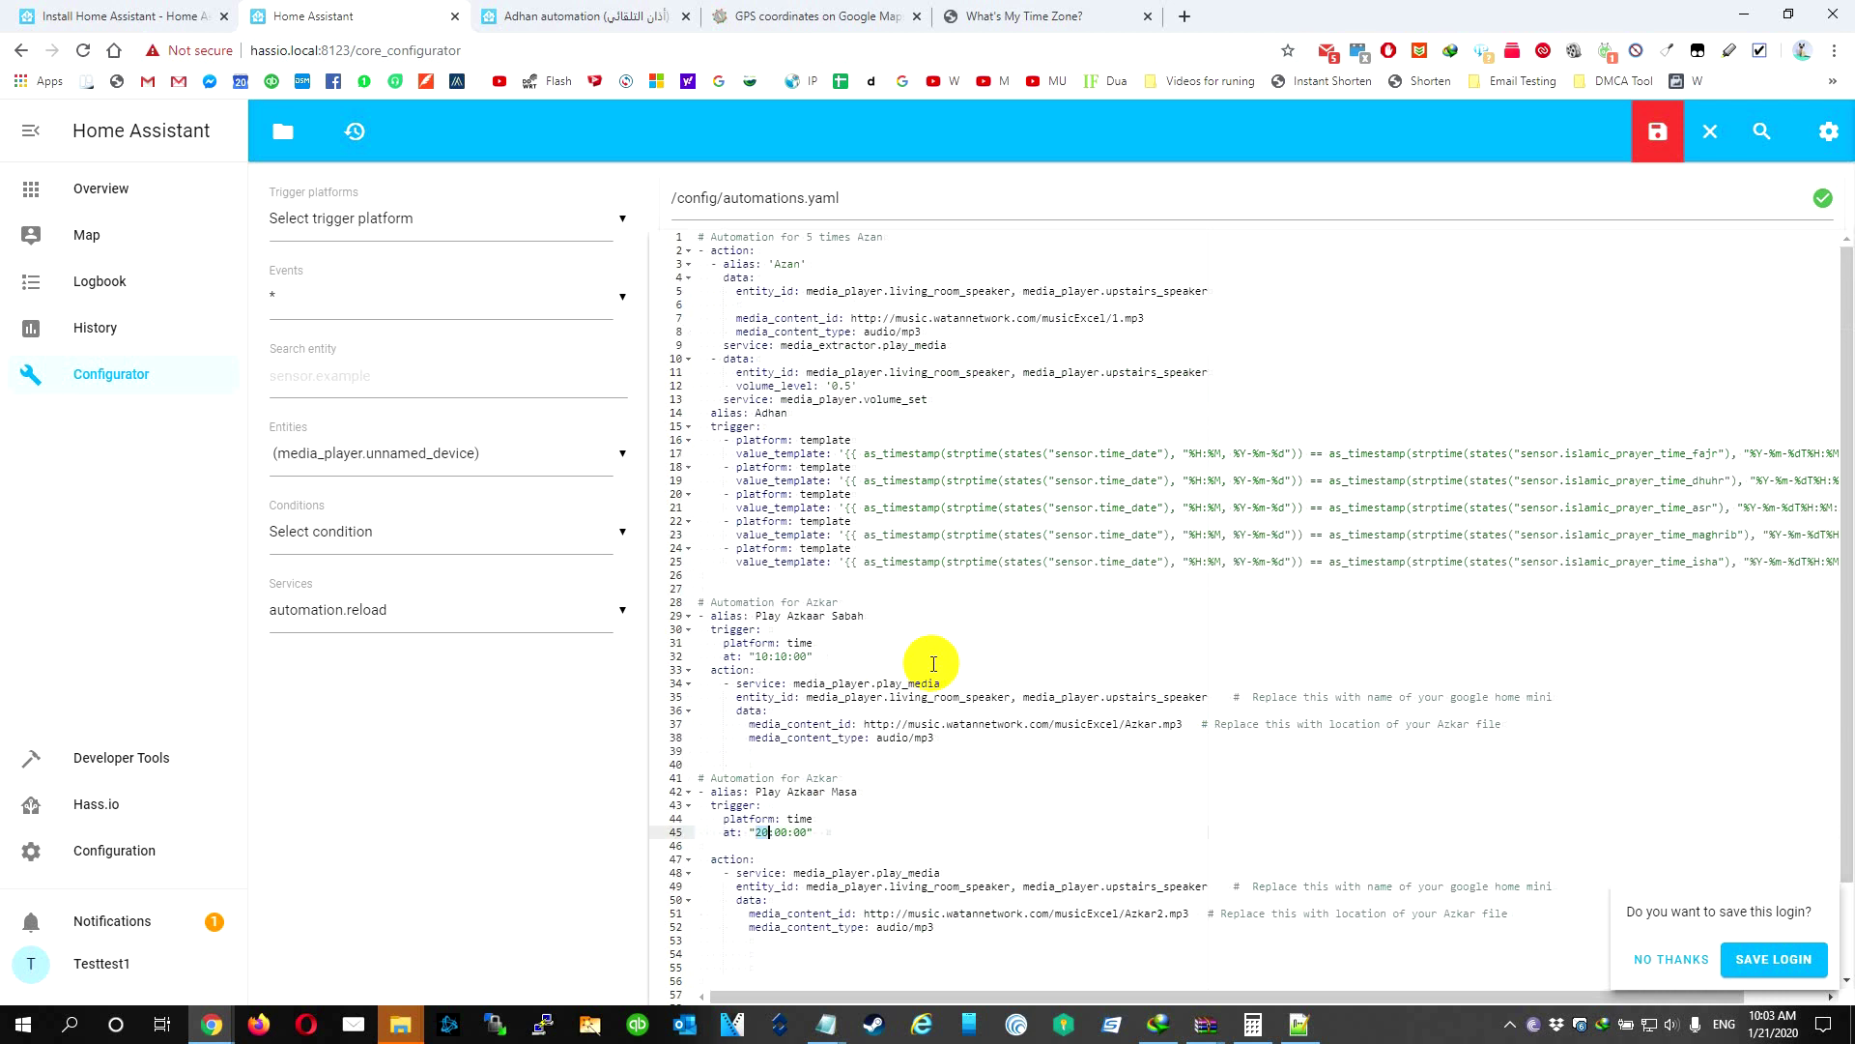
pyautogui.click(1682, 142)
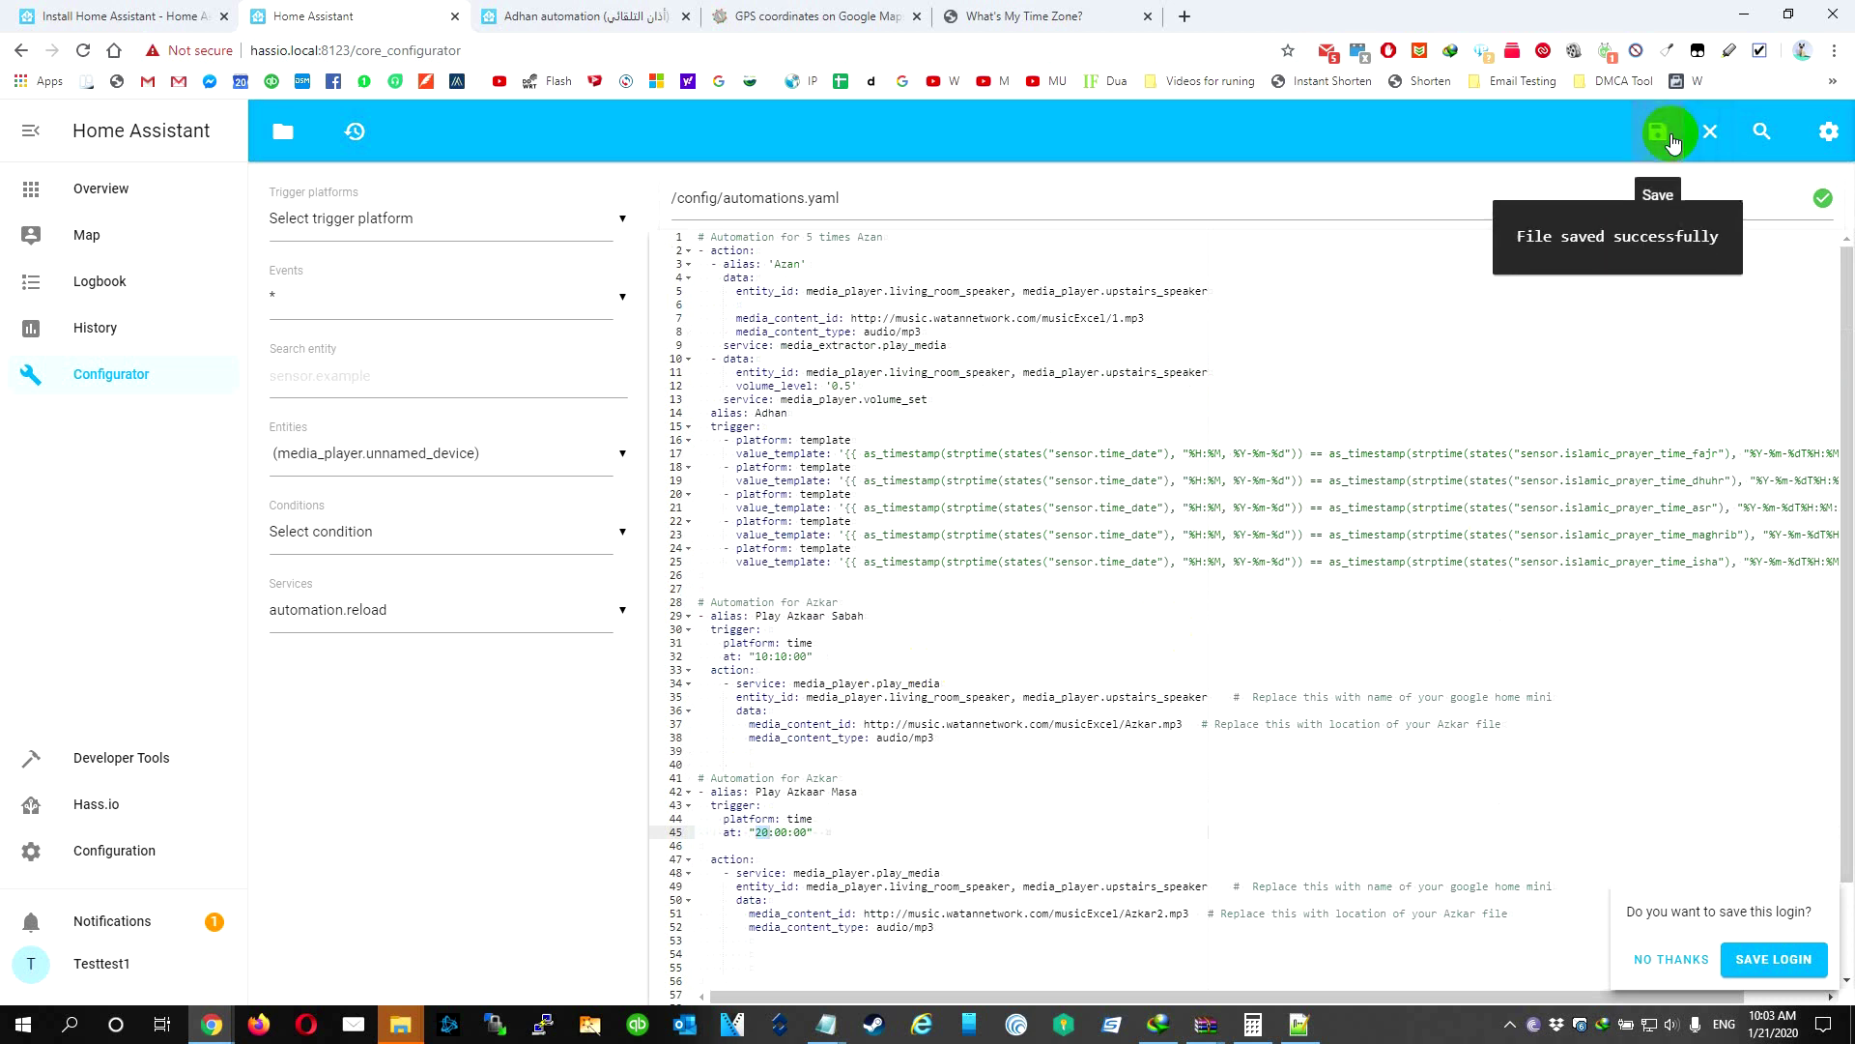
# Step: Restart Home Assistant via Restart HASS, then open and reload the Home dashboard
pyautogui.click(1829, 131)
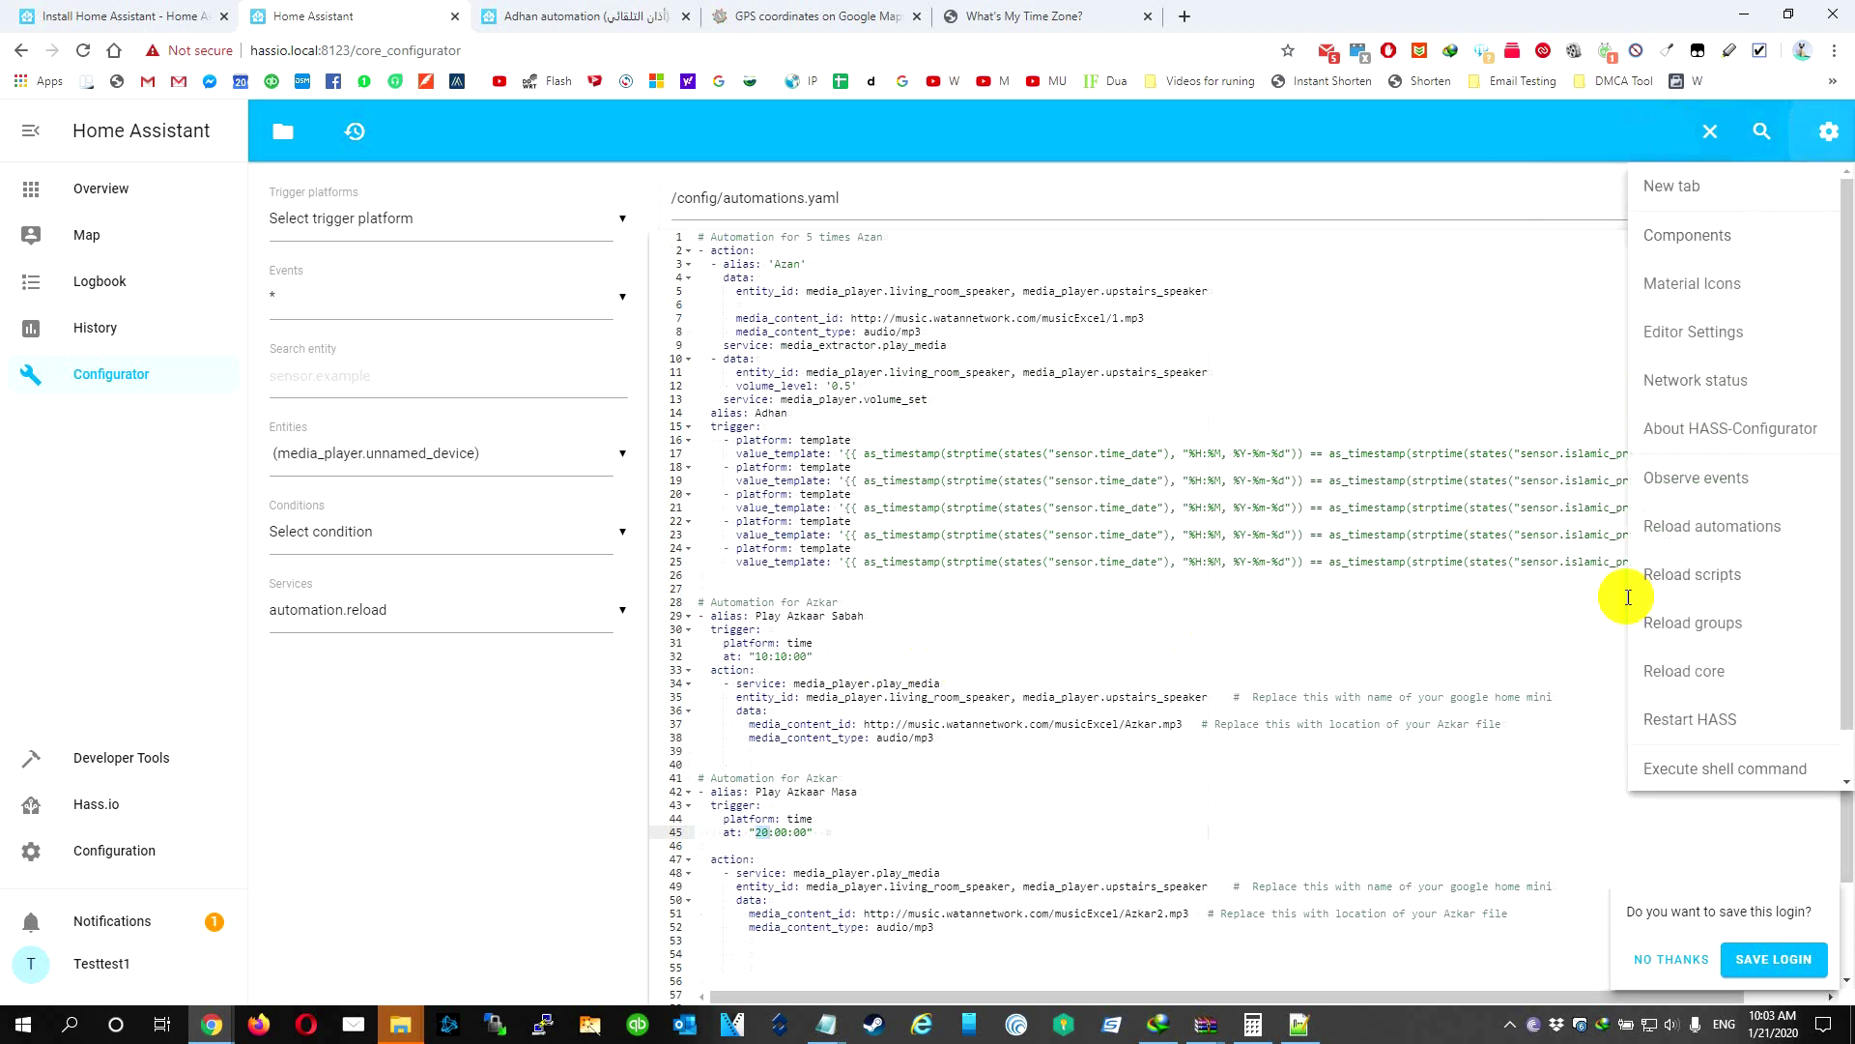
pyautogui.click(1710, 723)
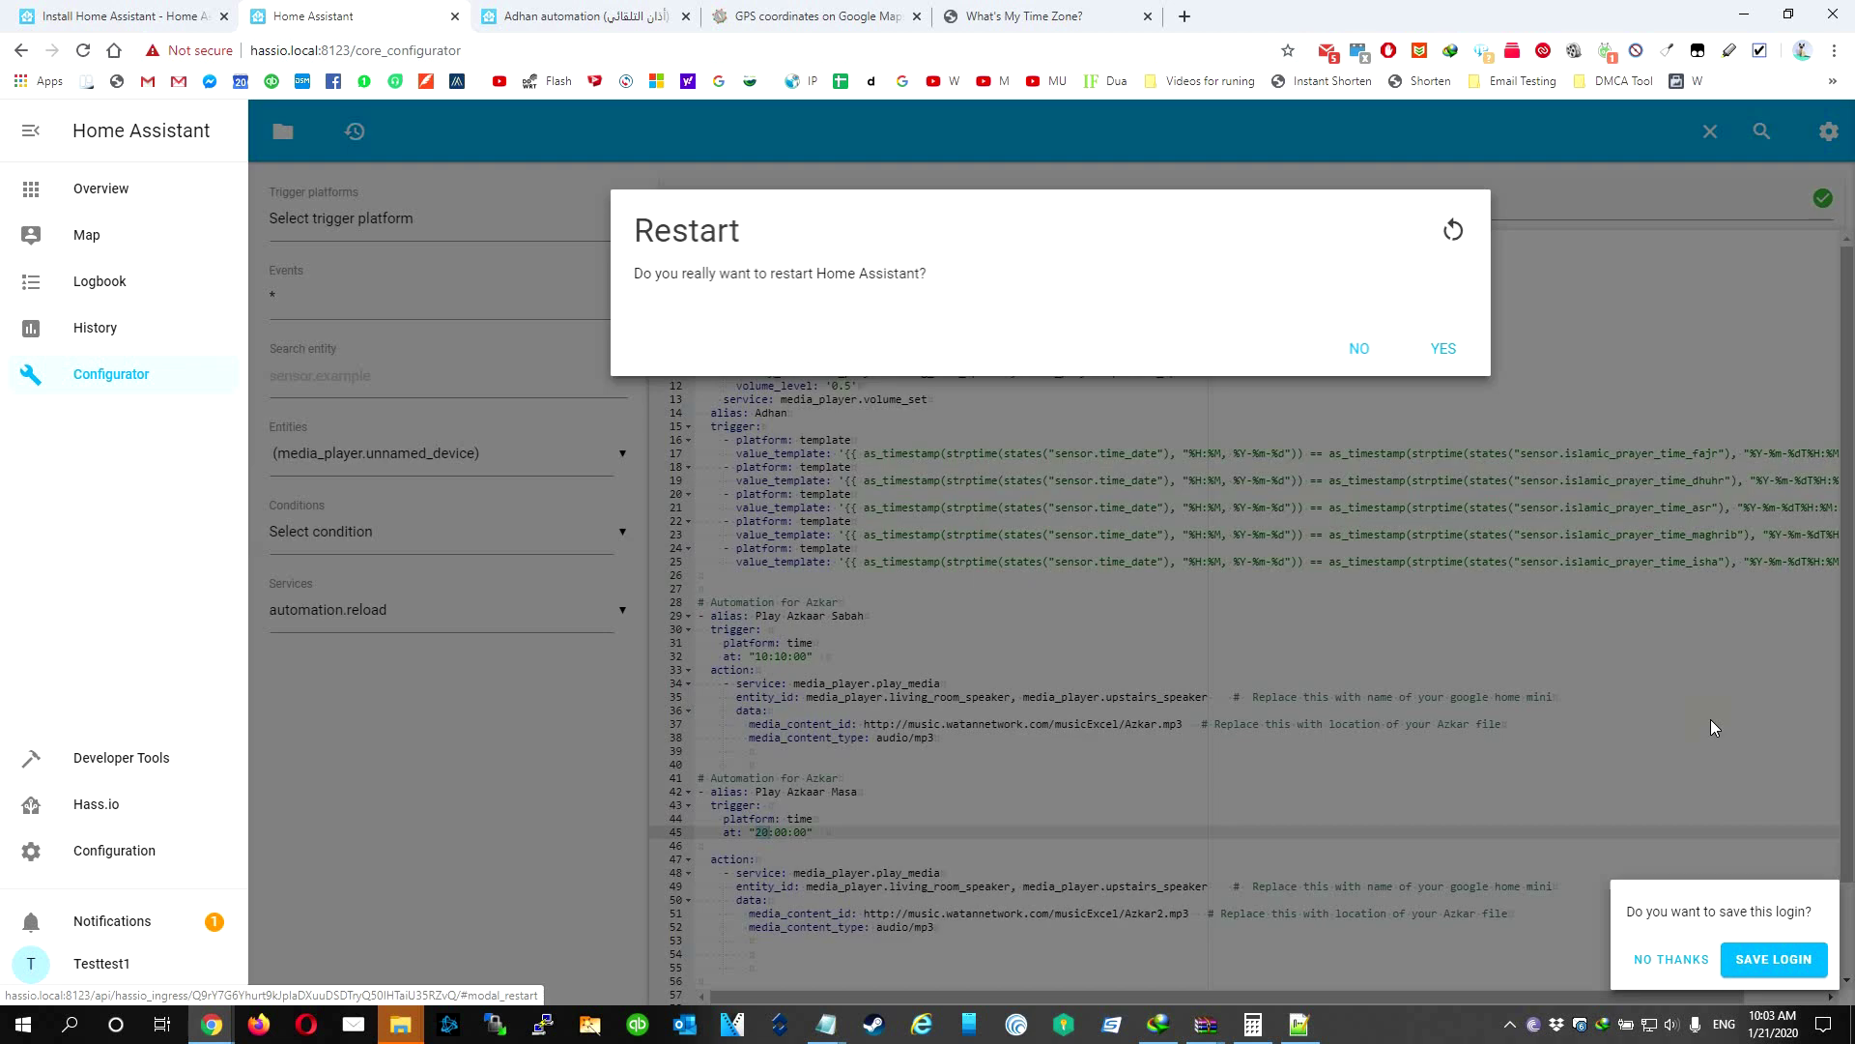
pyautogui.click(1445, 345)
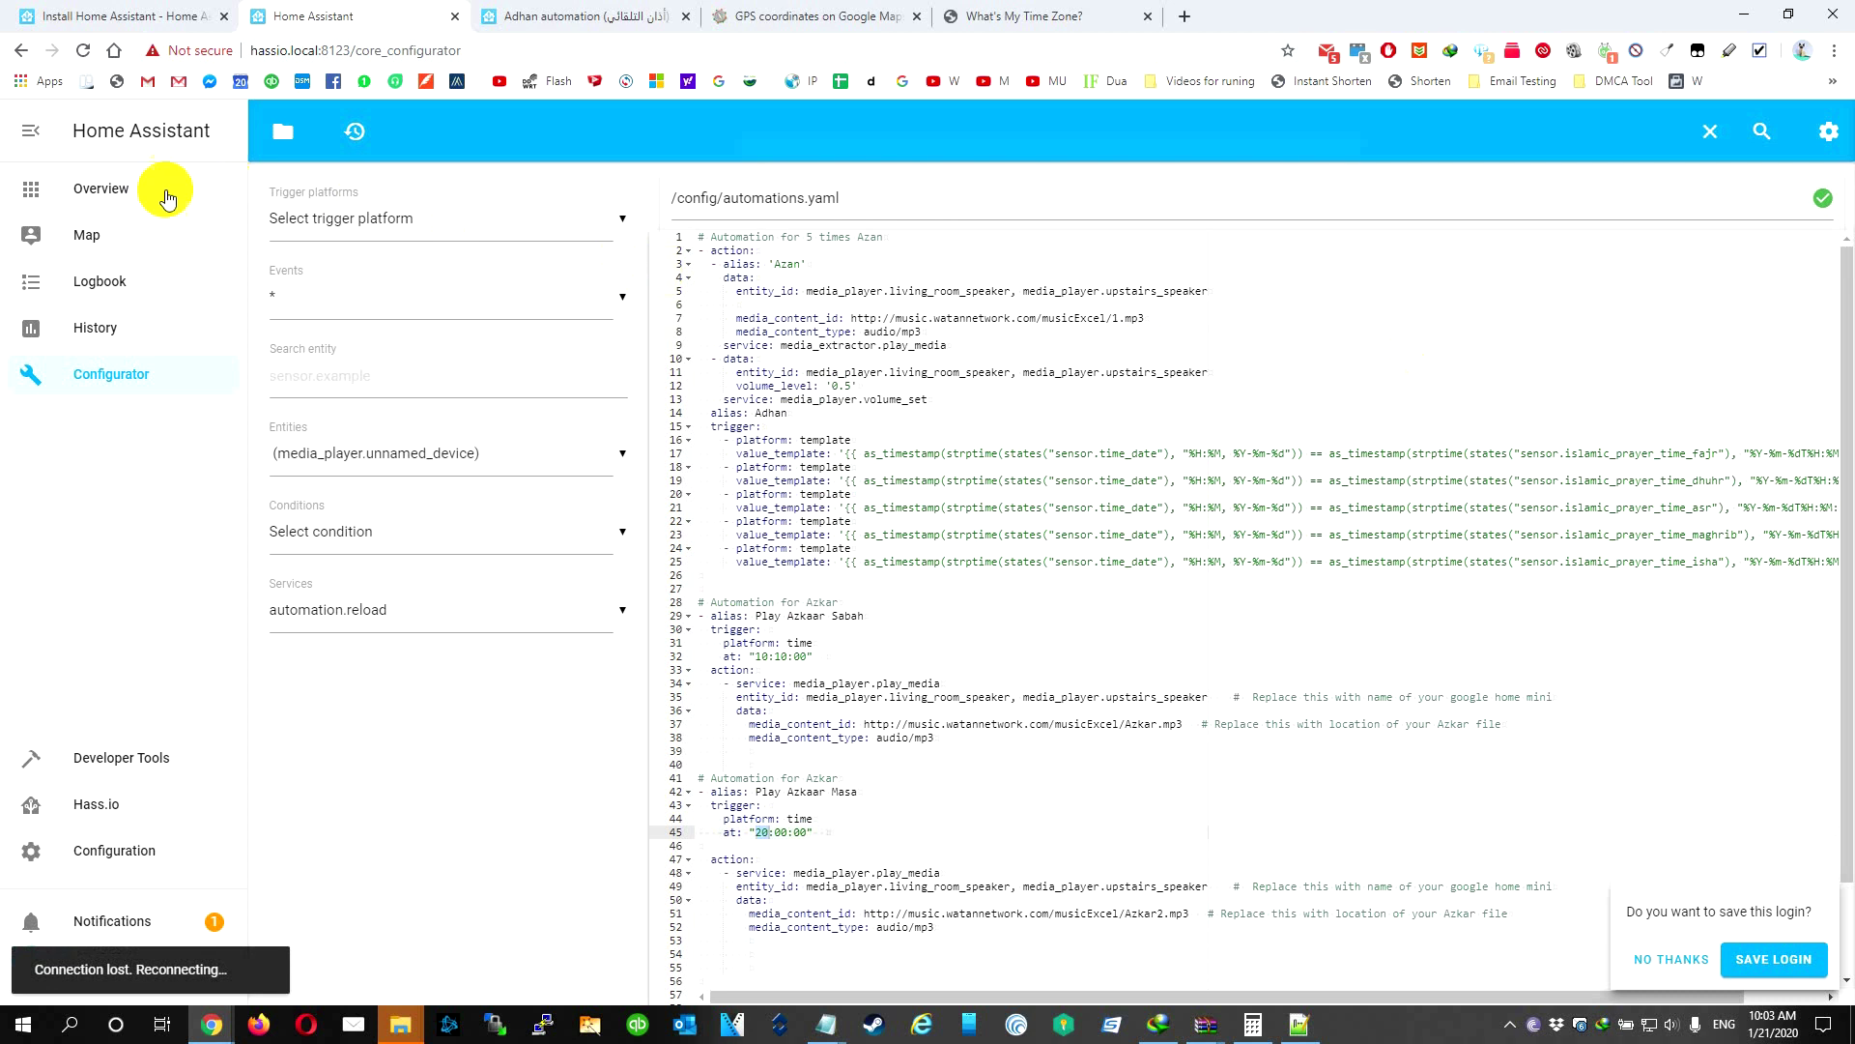
pyautogui.click(152, 191)
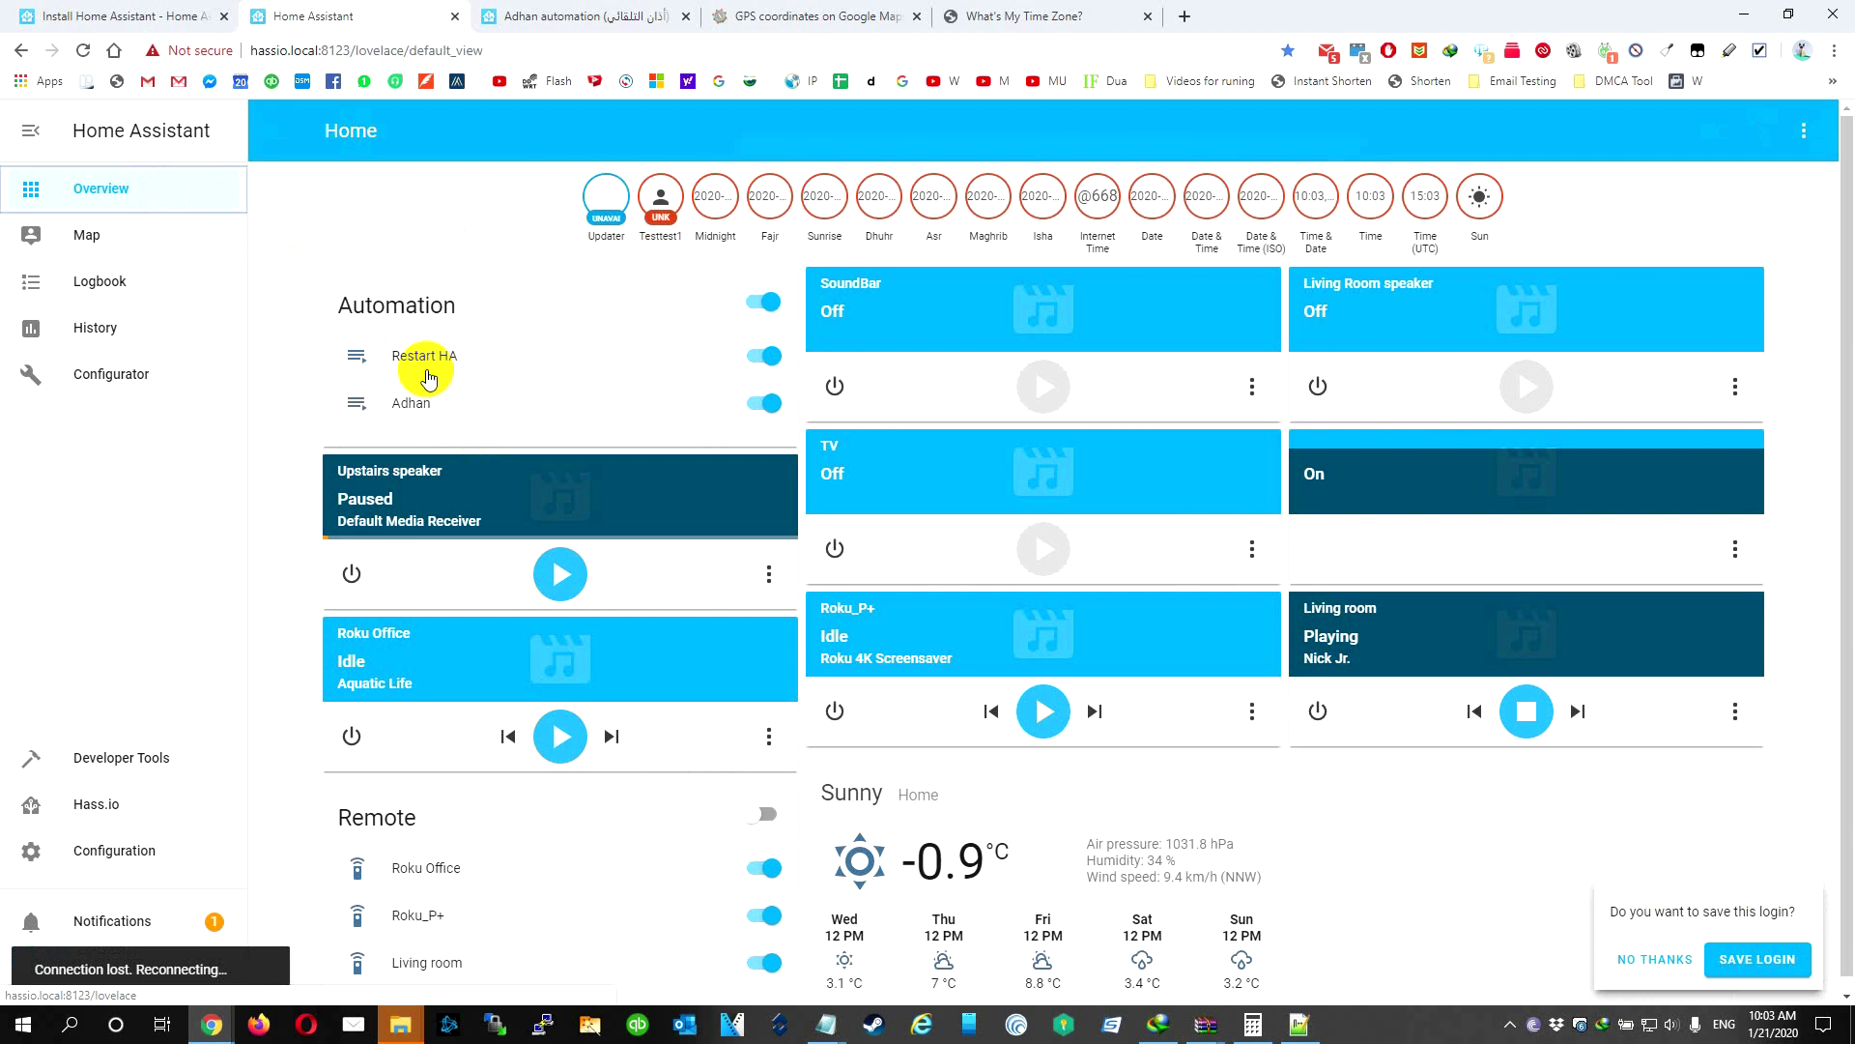
pyautogui.click(84, 58)
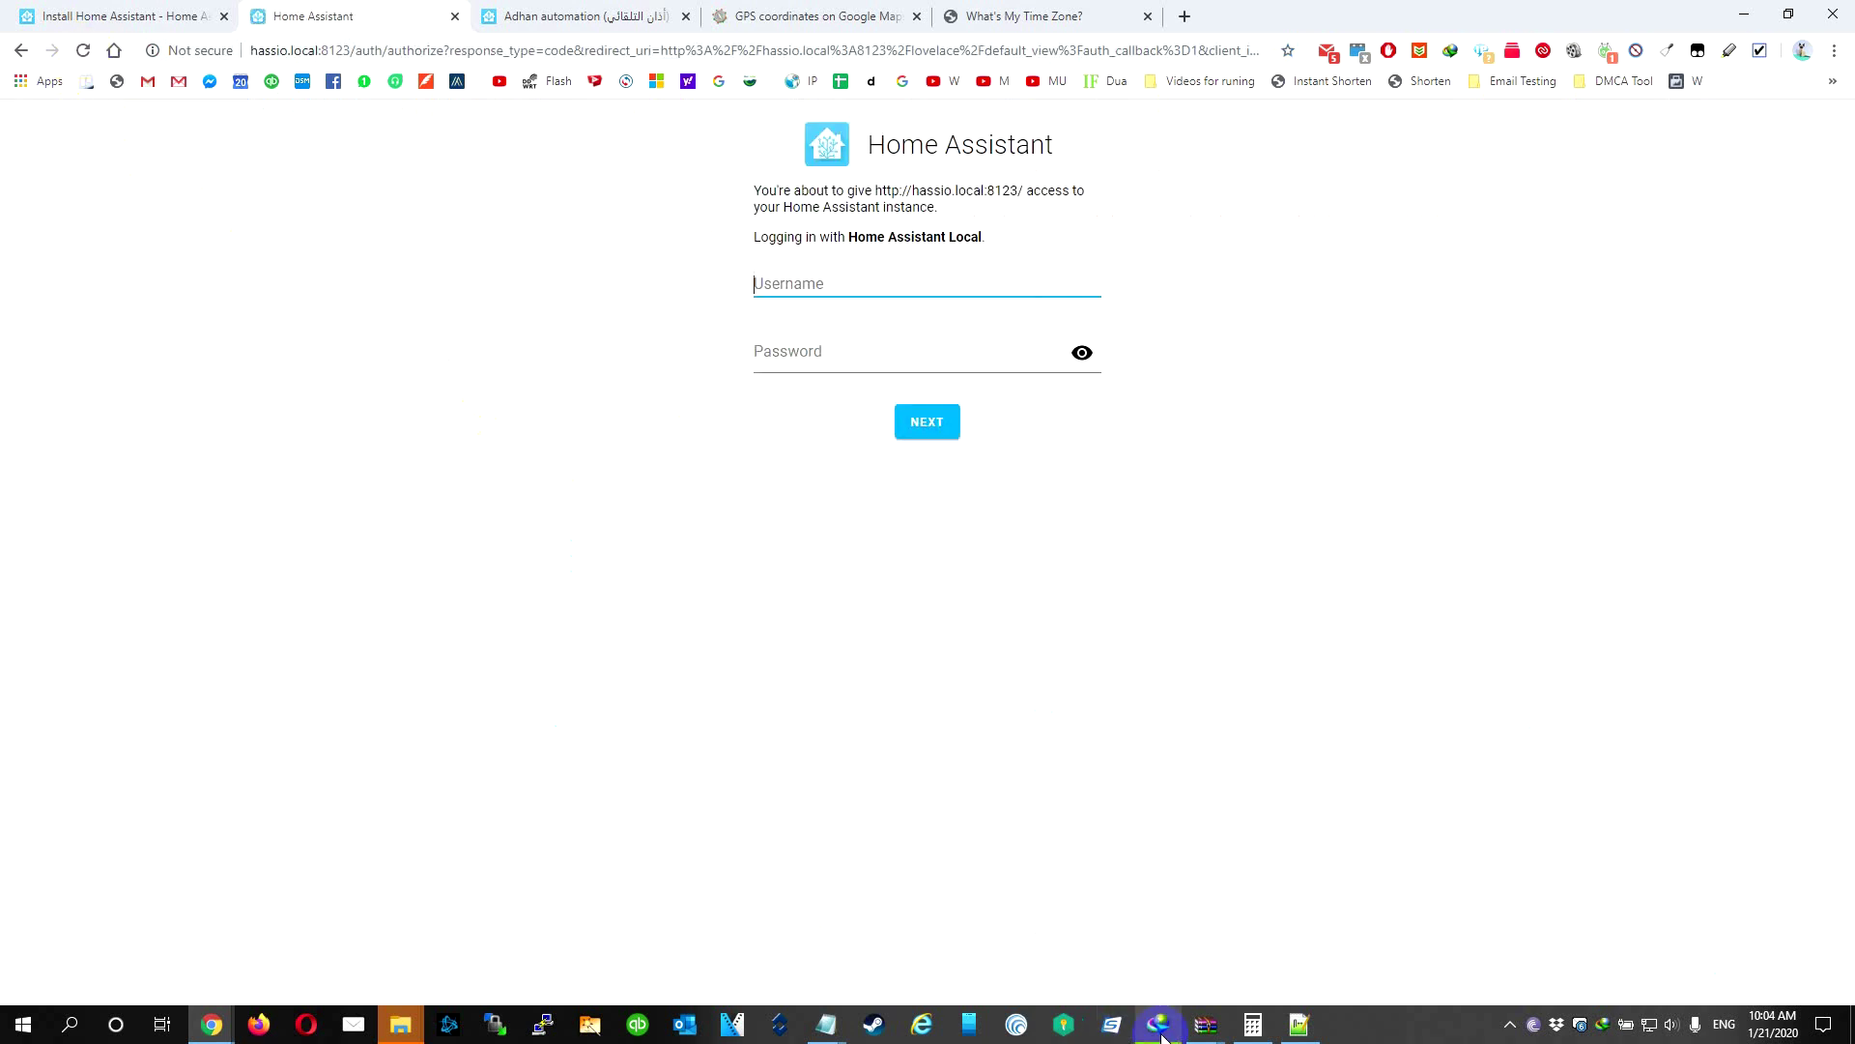
# Step: Log back in using the username and password copied from the saved login notes
pyautogui.moveTo(826, 1023)
pyautogui.click(874, 933)
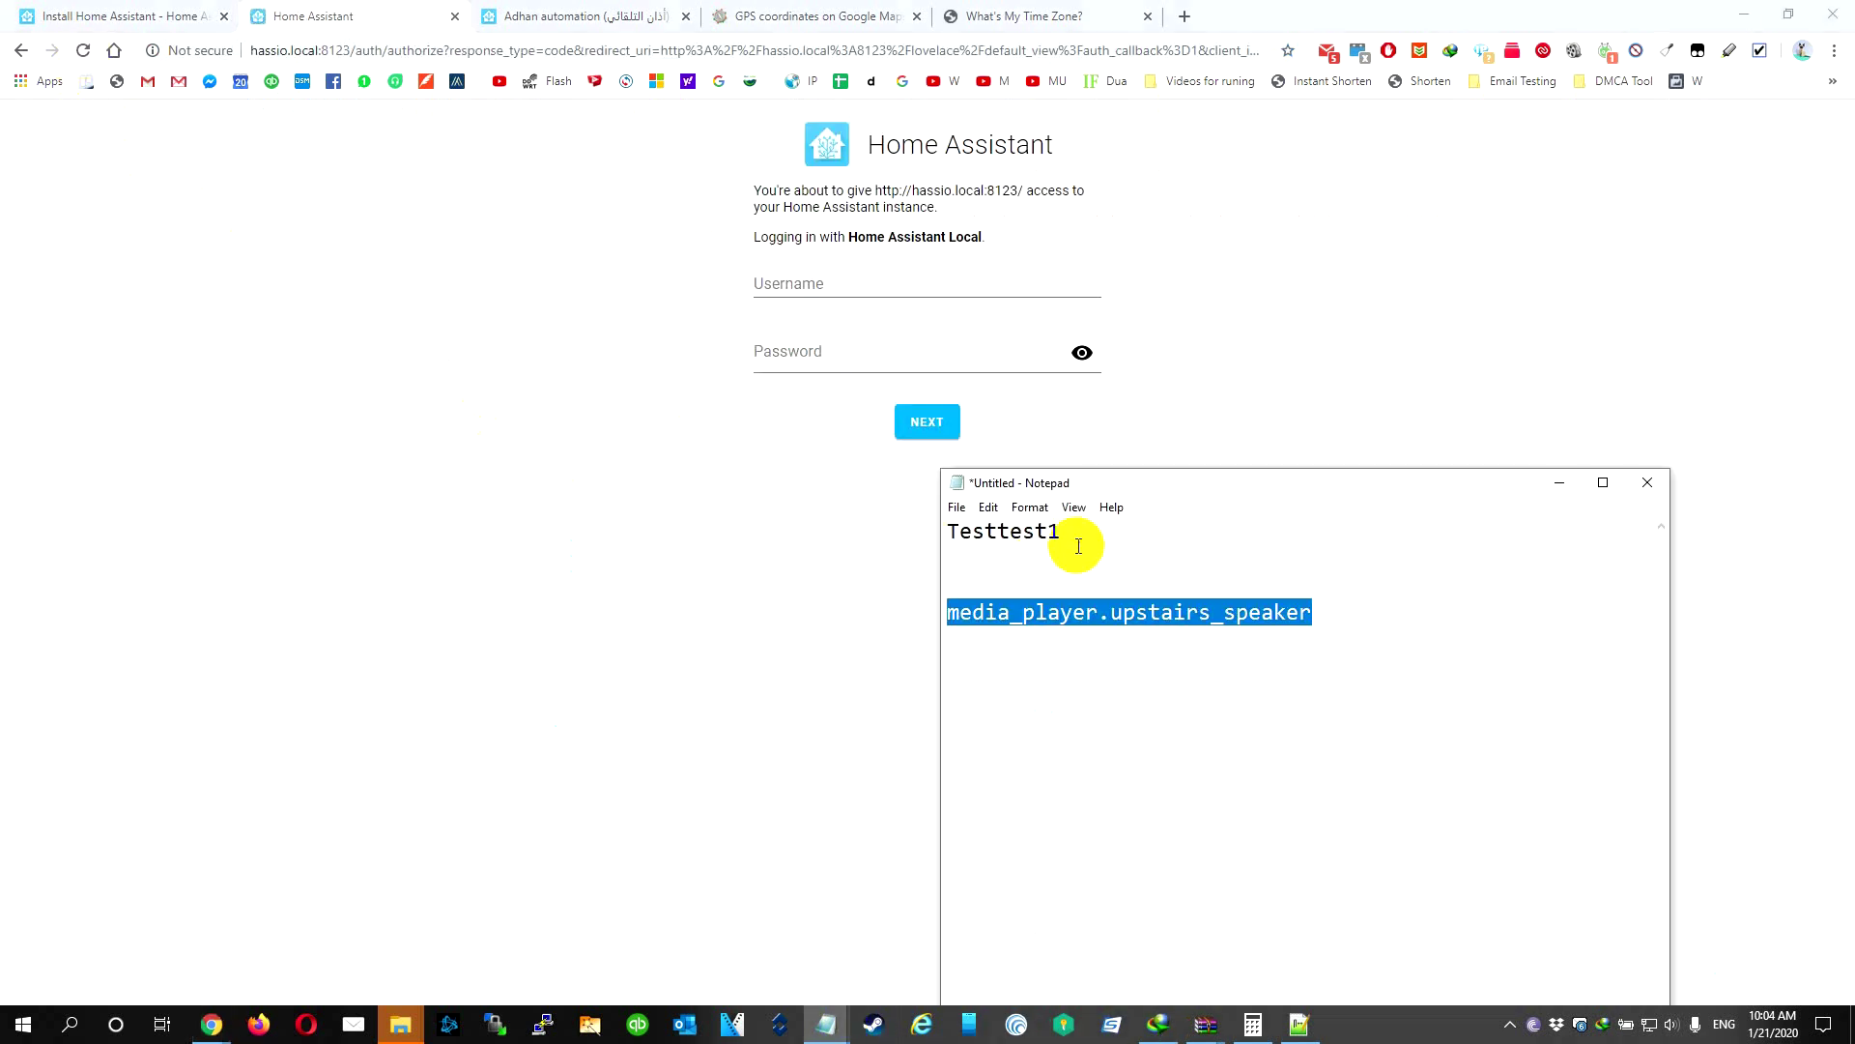
pyautogui.moveTo(1063, 533); pyautogui.dragTo(945, 534)
pyautogui.hotkey('ctrl', 'c')
pyautogui.click(869, 281)
pyautogui.hotkey('ctrl', 'v')
pyautogui.click(878, 351)
pyautogui.hotkey('ctrl', 'v')
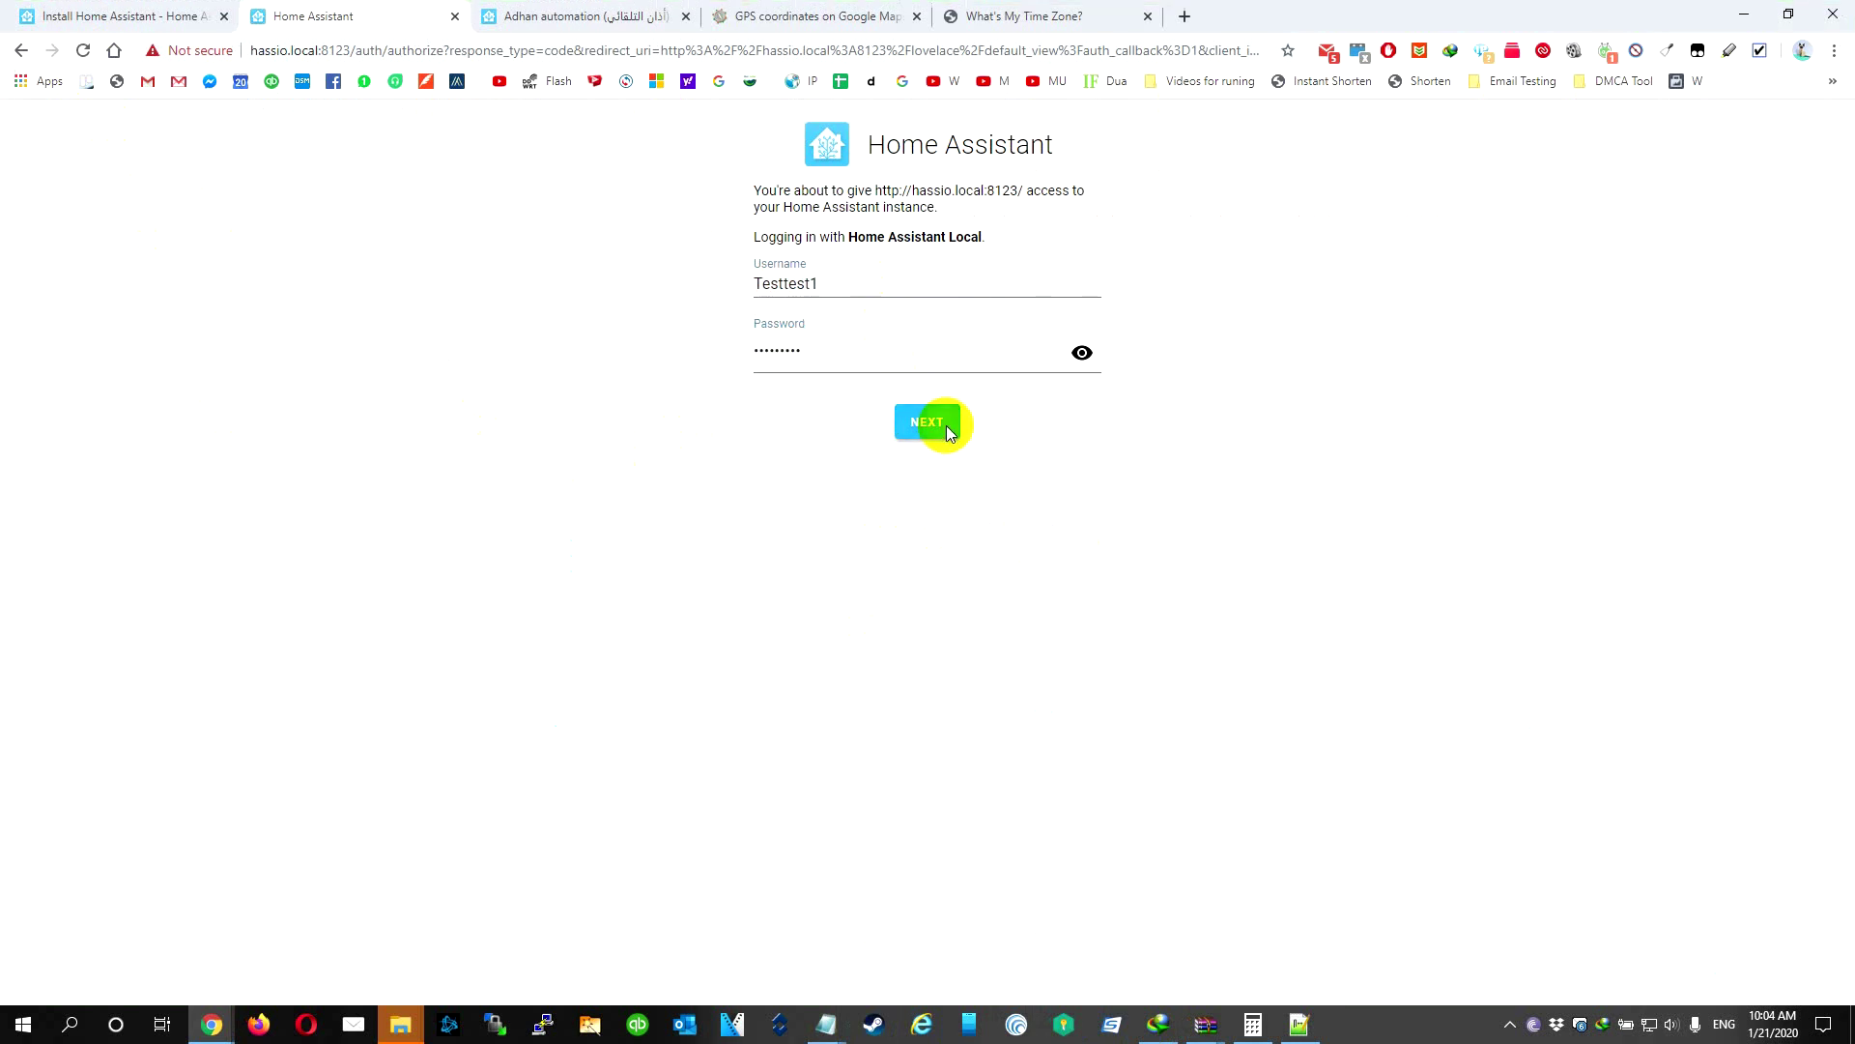
pyautogui.click(947, 423)
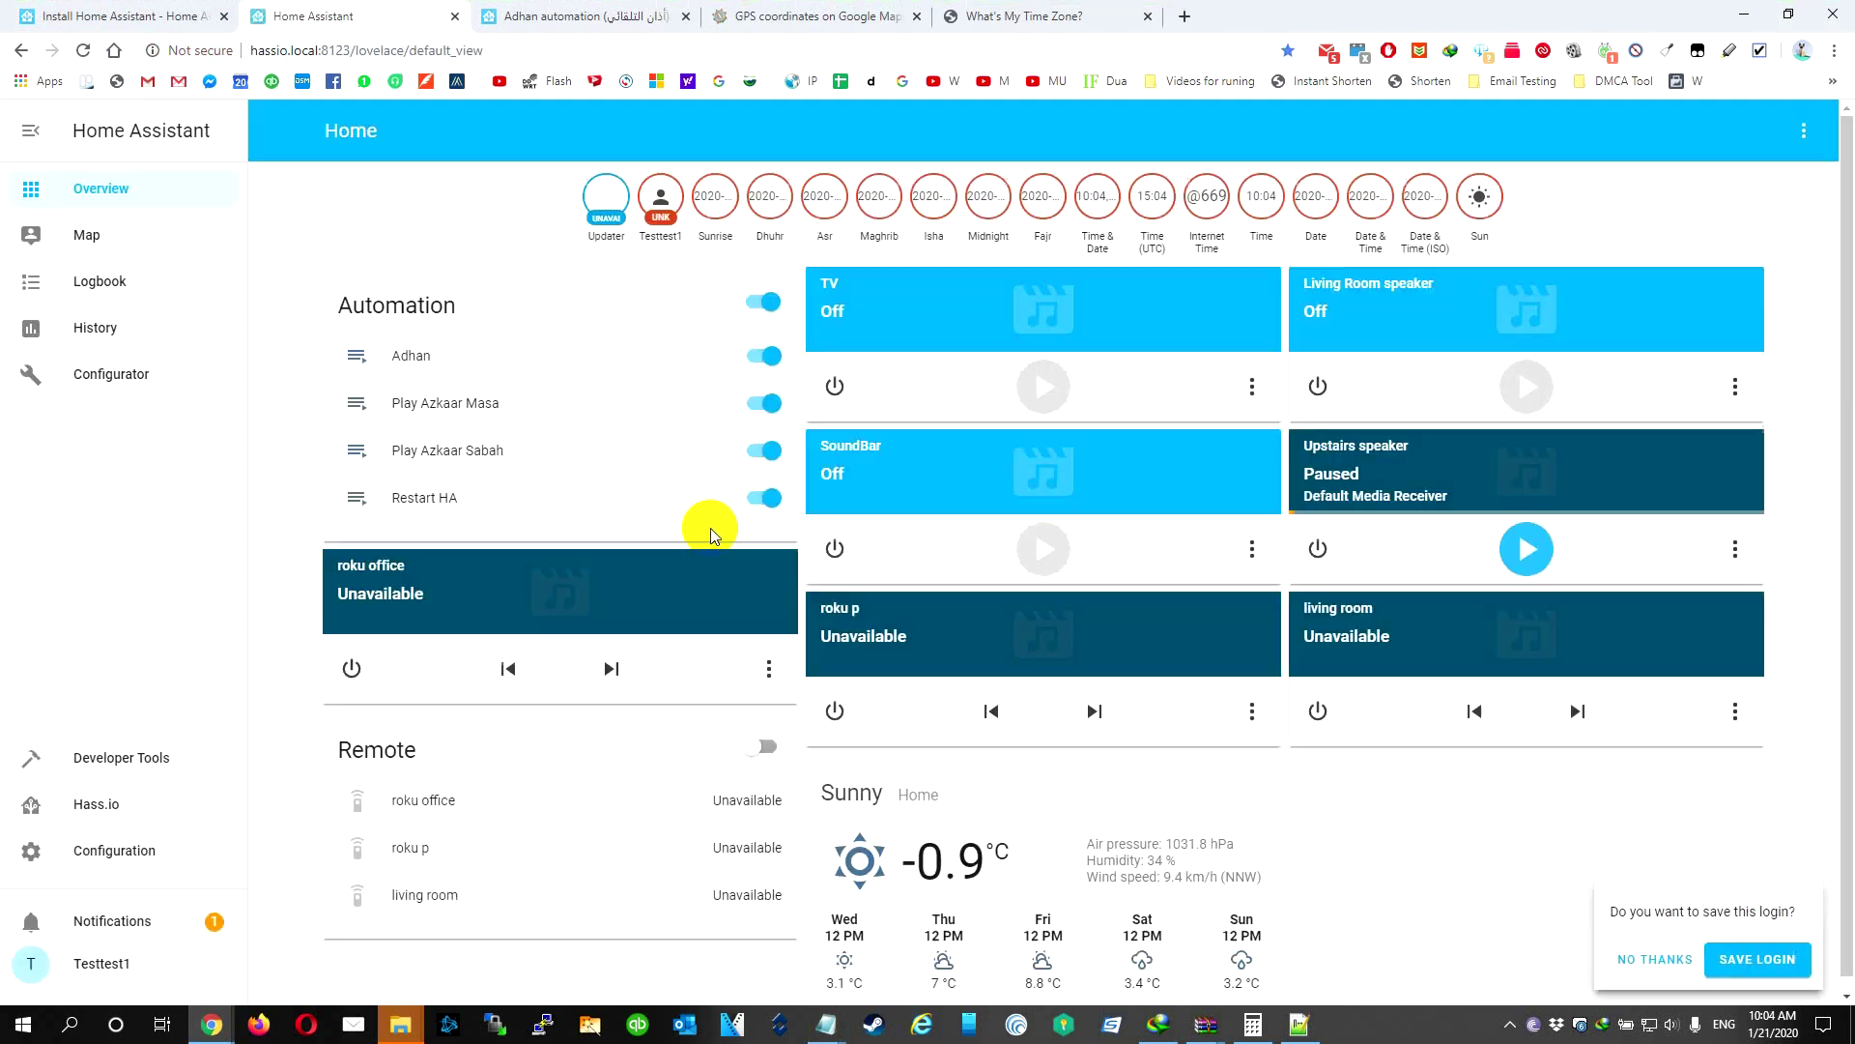
# Step: Execute Play Azkaar Sabah, then pause both the Upstairs and Living Room speakers
pyautogui.click(396, 452)
pyautogui.click(1019, 676)
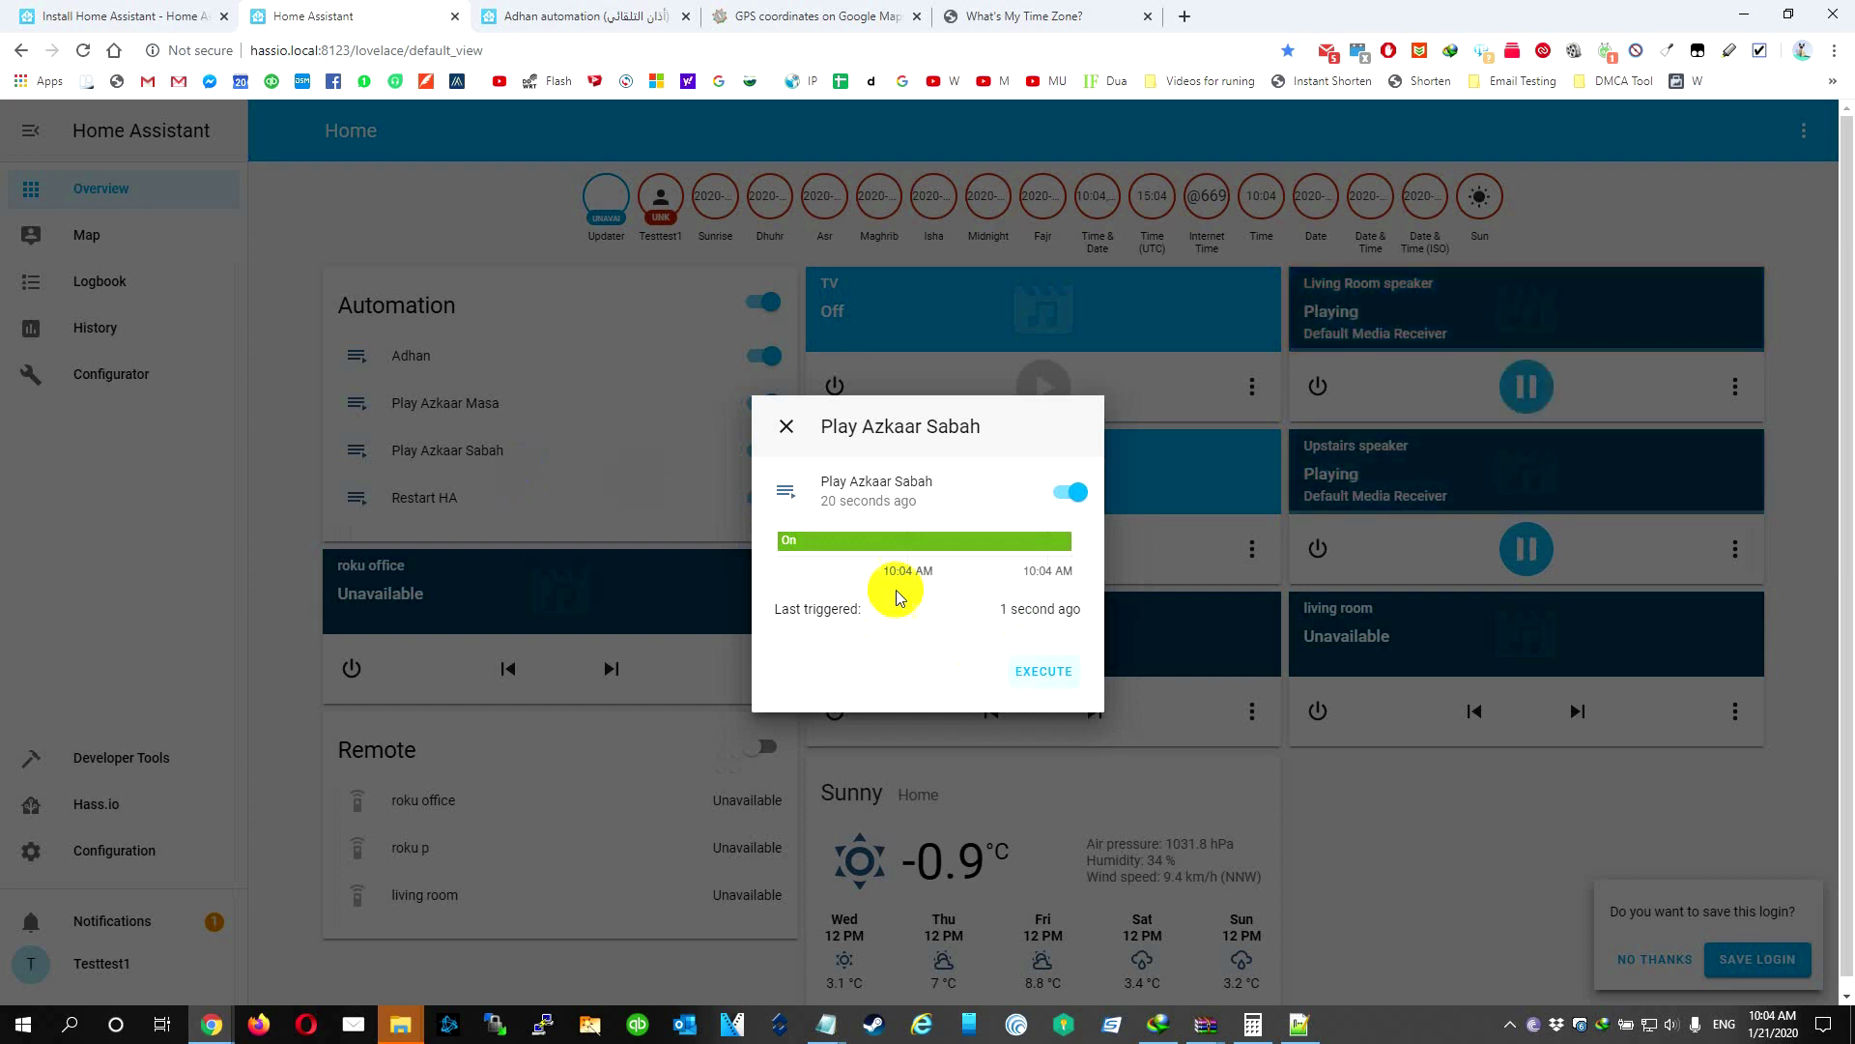
pyautogui.click(786, 427)
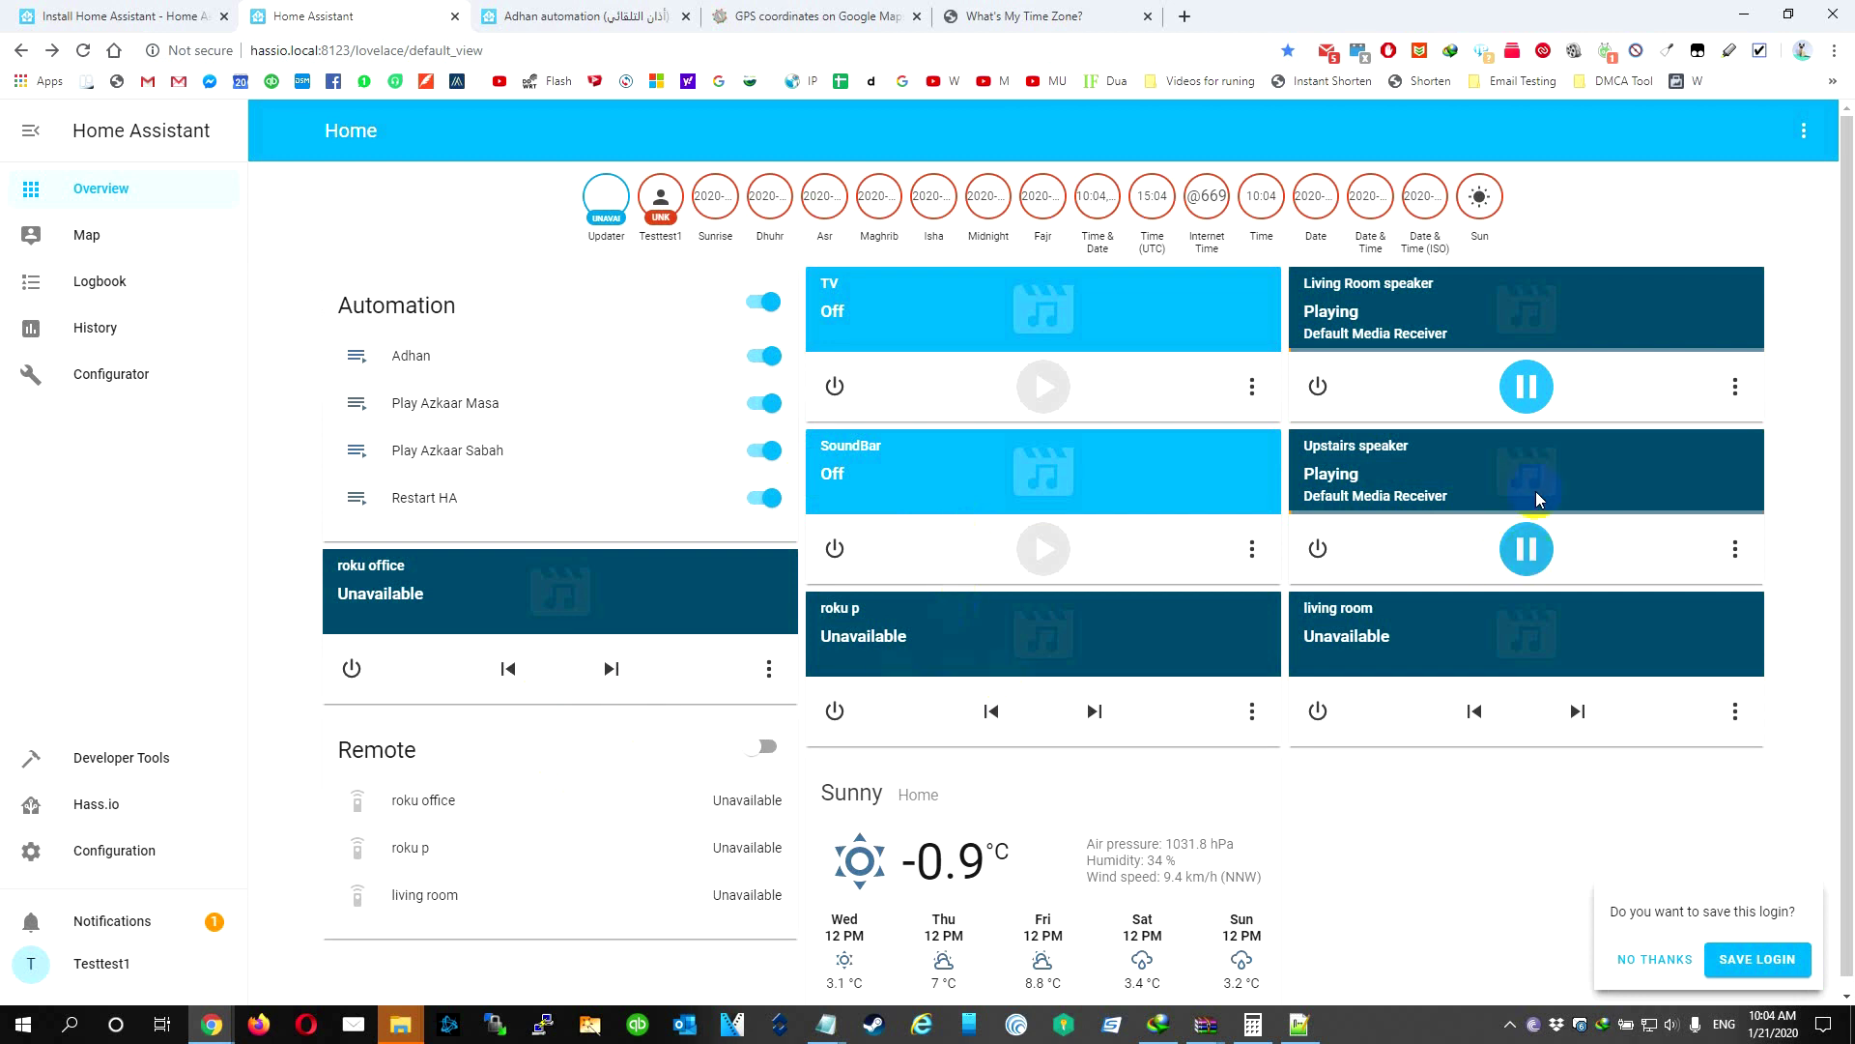
pyautogui.click(1527, 549)
pyautogui.click(1525, 386)
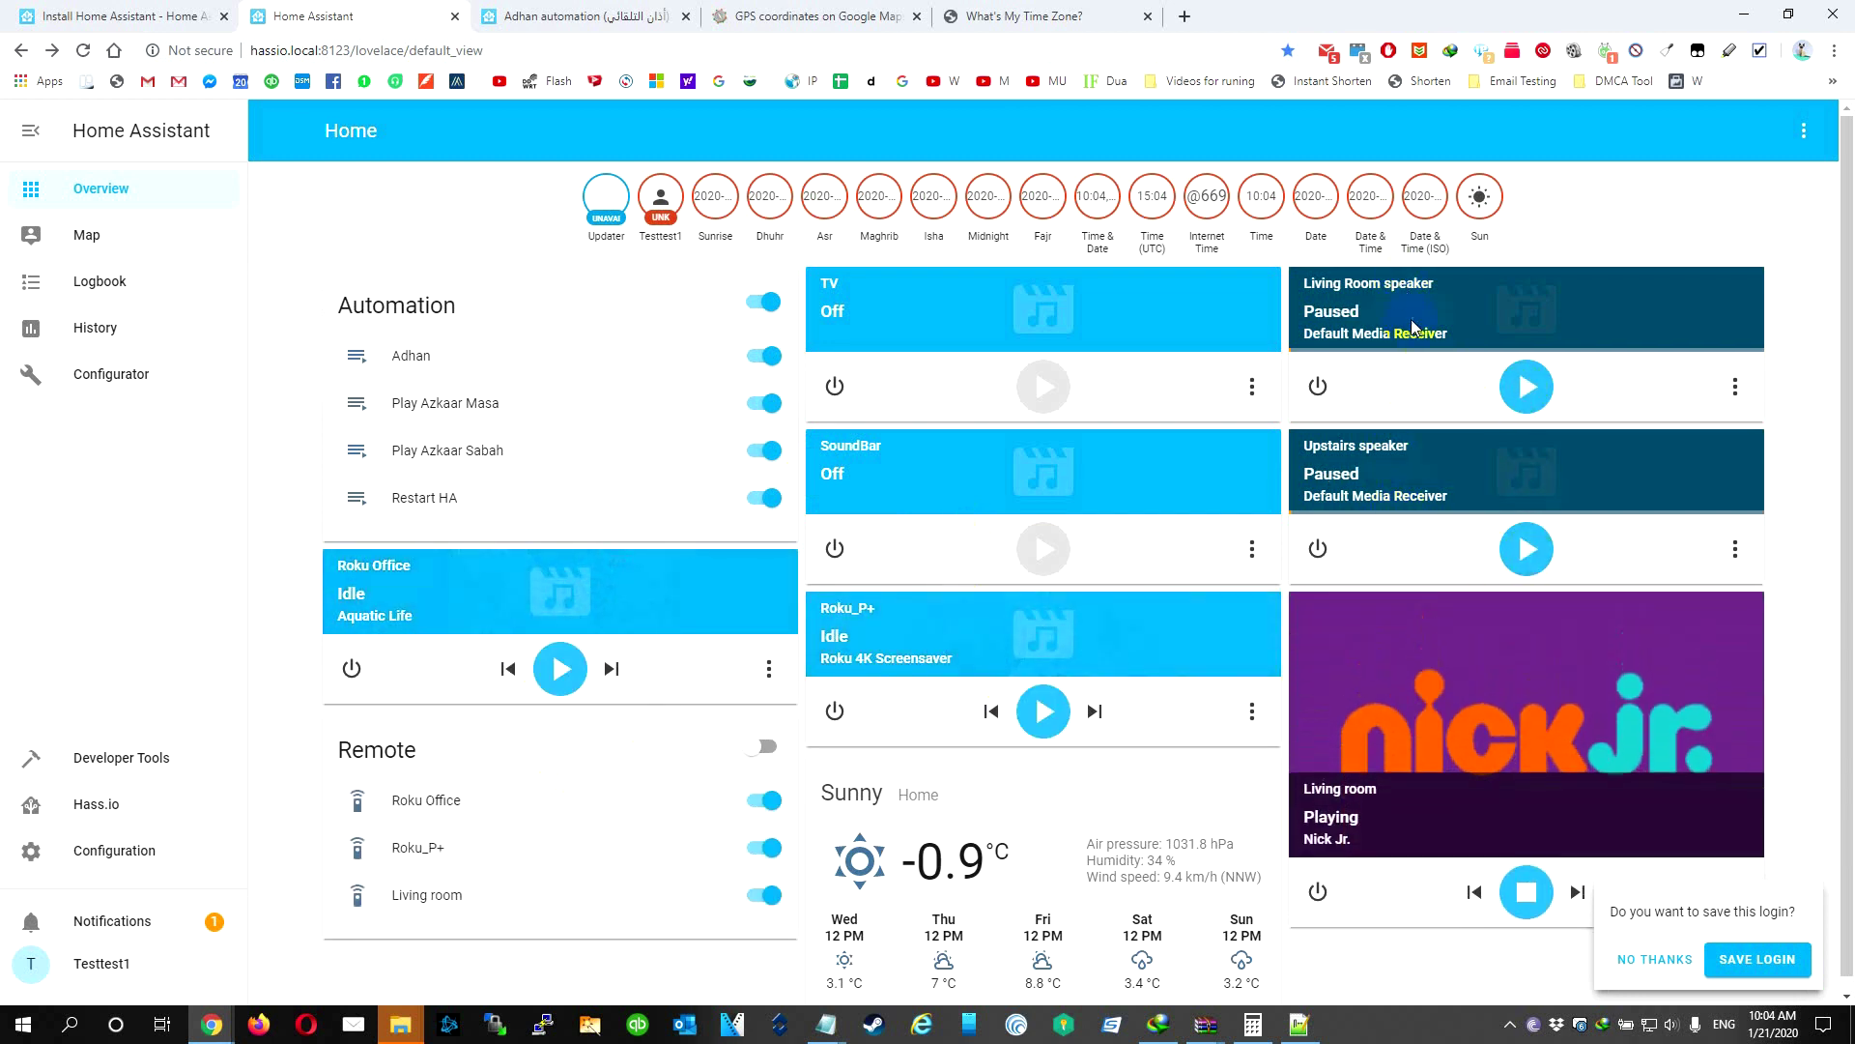